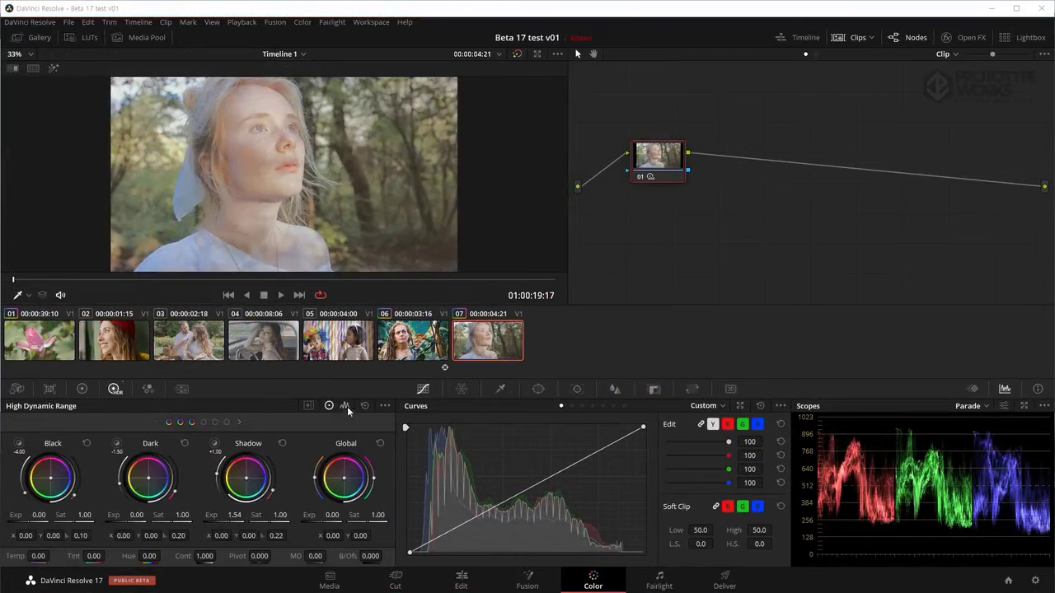
# Show the zone graph of the High Dynamic Range controls and shift the Shadow zone boundary toward the darker tones
pyautogui.click(345, 405)
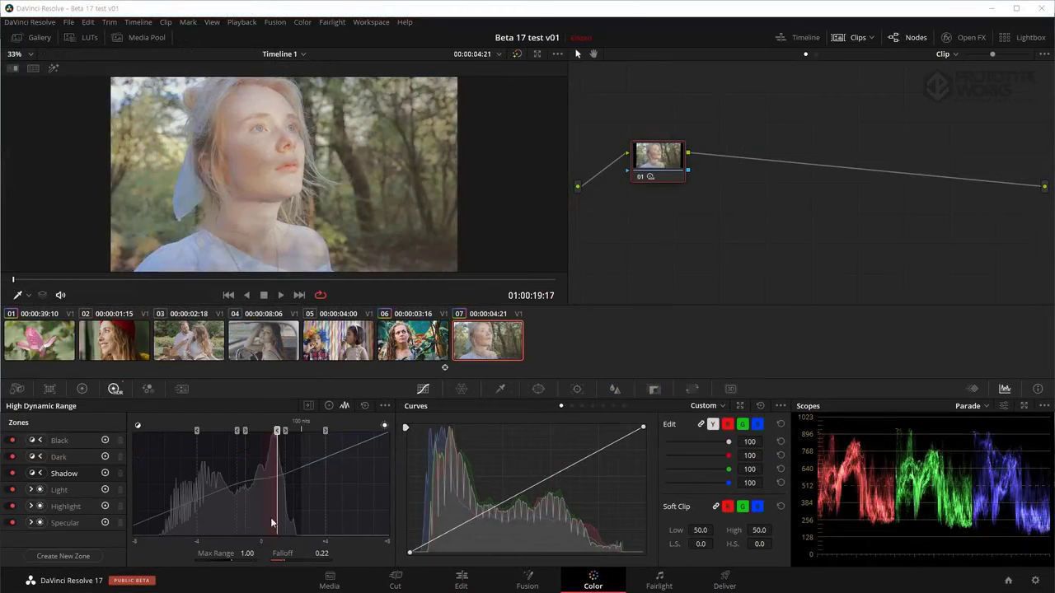
pyautogui.moveTo(278, 531); pyautogui.dragTo(244, 531)
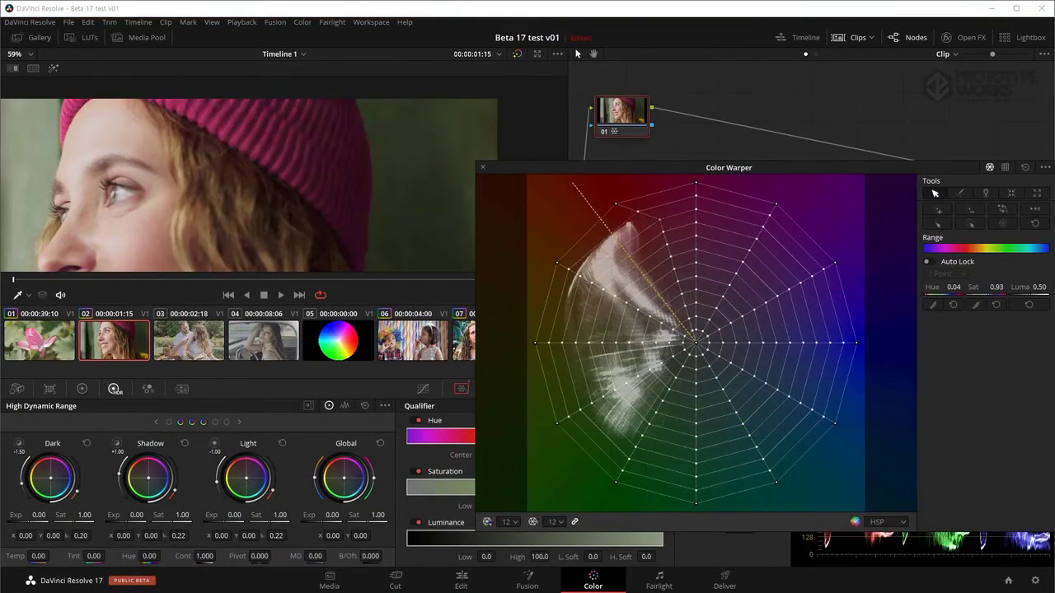
# Shift a red-hue mesh point in the Color Warper and lower its Luma
pyautogui.moveTo(657, 212); pyautogui.dragTo(660, 220)
pyautogui.moveTo(1039, 287); pyautogui.dragTo(1026, 288)
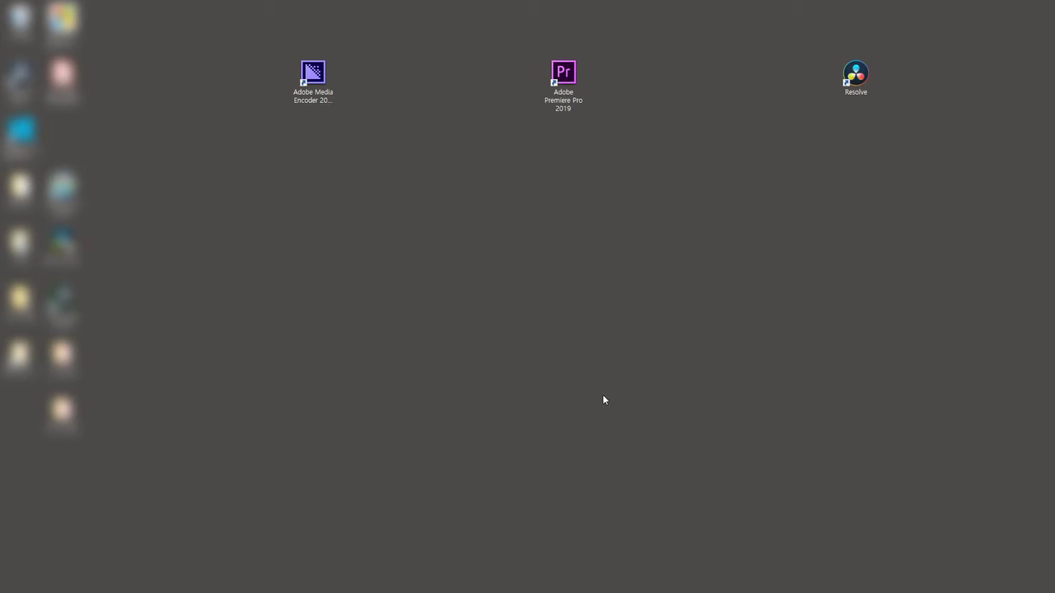
pyautogui.moveTo(857, 78); pyautogui.dragTo(836, 50)
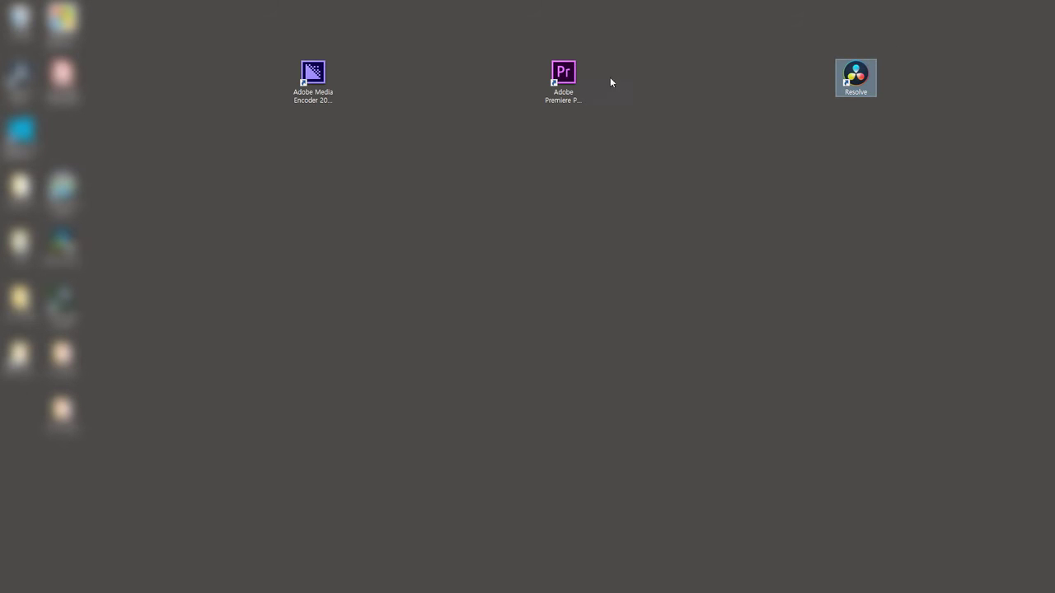
pyautogui.click(563, 76)
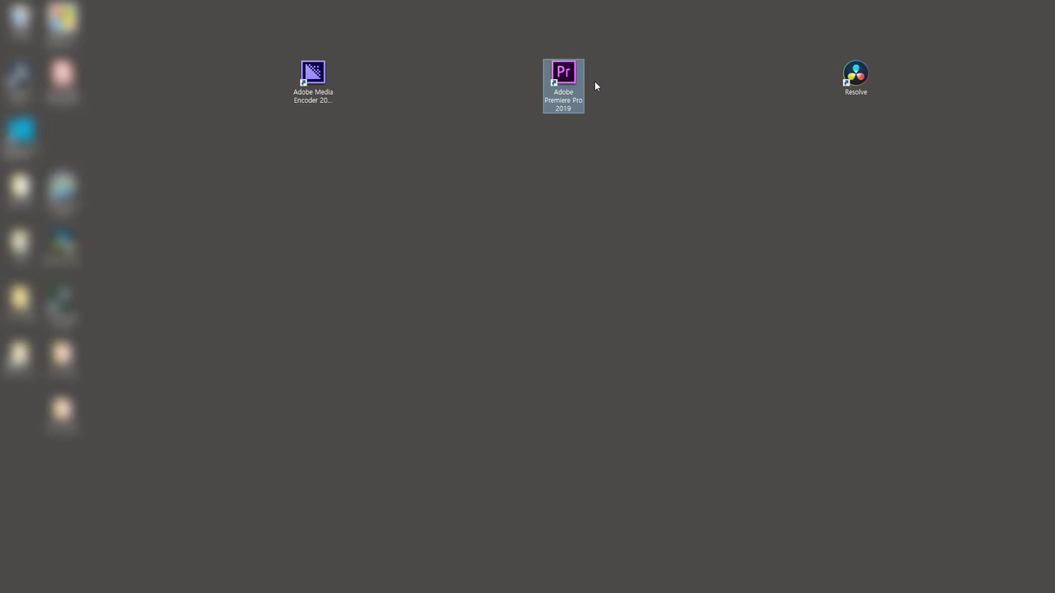
pyautogui.moveTo(660, 206)
pyautogui.mouseDown()
pyautogui.moveTo(504, 64)
pyautogui.moveTo(588, 168)
pyautogui.moveTo(581, 74)
pyautogui.moveTo(568, 75)
pyautogui.mouseUp()
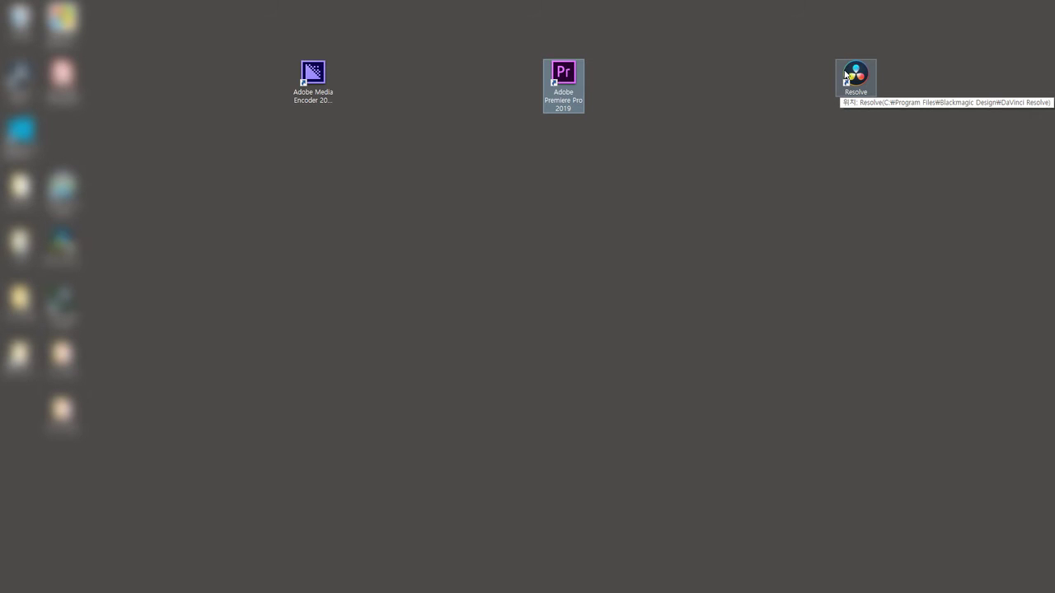
pyautogui.click(684, 261)
# Turn on screen drawing, circle the Resolve desktop icon in red, and write a circled "edit" beneath it
pyautogui.hotkey('ctrl', 'alt', 'd')
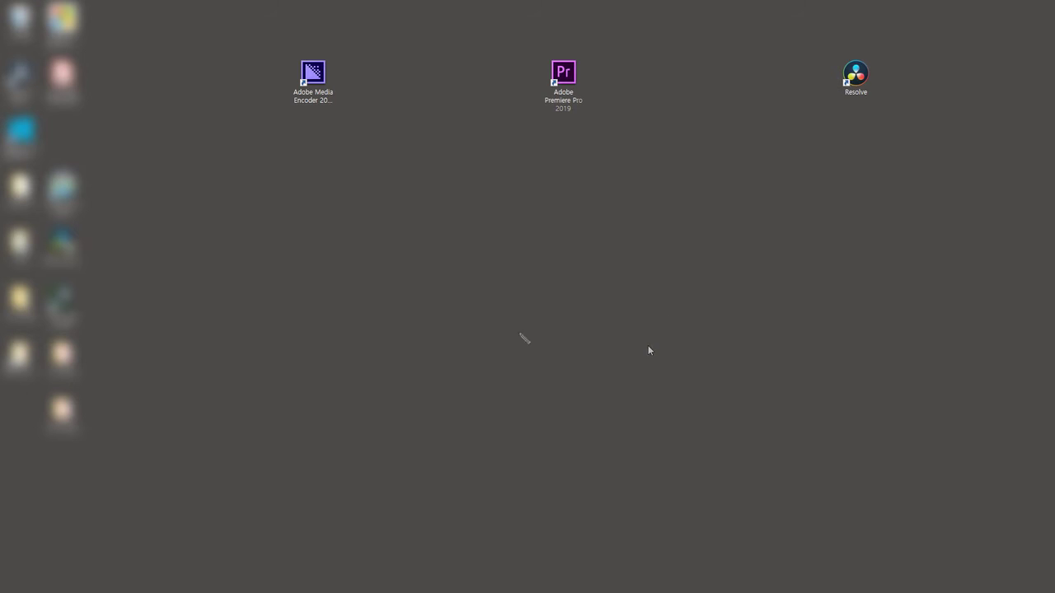
pyautogui.moveTo(714, 186); pyautogui.dragTo(719, 173)
pyautogui.moveTo(865, 109)
pyautogui.mouseDown()
pyautogui.moveTo(784, 172)
pyautogui.moveTo(776, 149)
pyautogui.moveTo(811, 161)
pyautogui.moveTo(818, 152)
pyautogui.moveTo(823, 168)
pyautogui.moveTo(828, 139)
pyautogui.moveTo(849, 155)
pyautogui.mouseUp()
pyautogui.moveTo(836, 141); pyautogui.dragTo(859, 140)
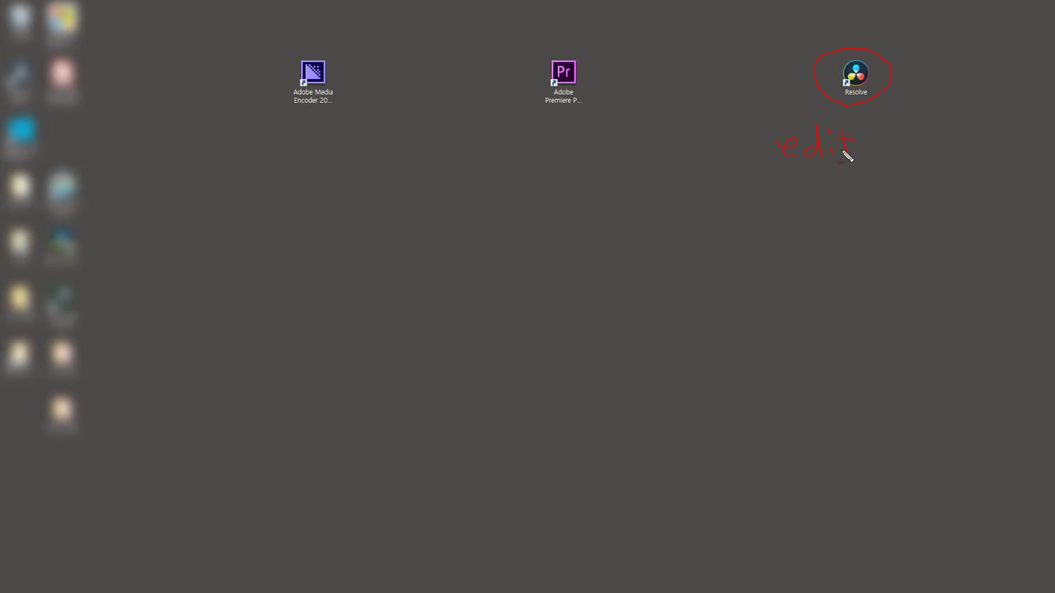
pyautogui.moveTo(783, 129); pyautogui.dragTo(787, 123)
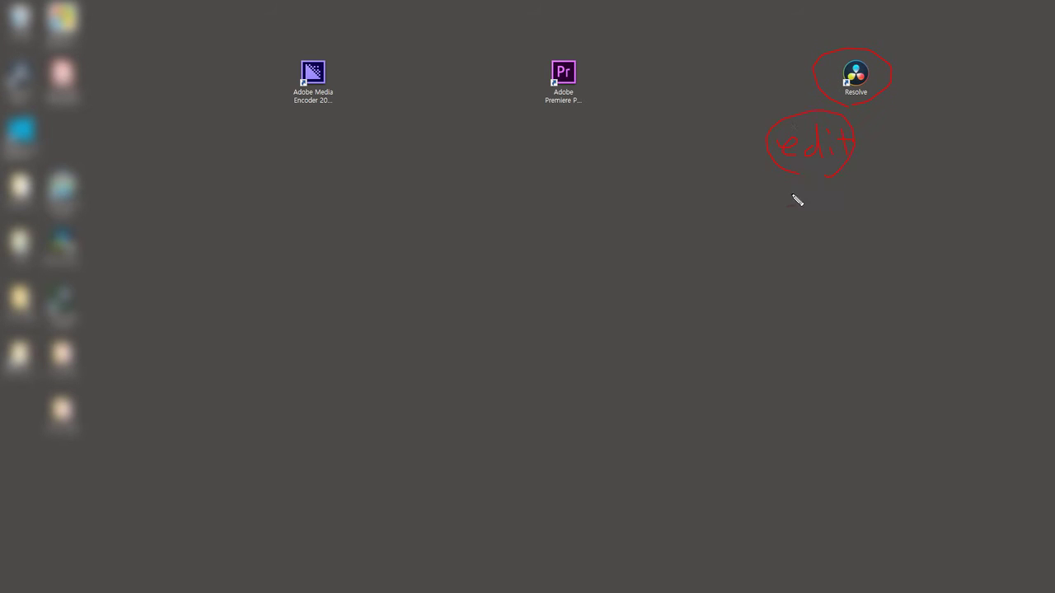
# Draw an arrow from "edit" to an underlined "color" and mark "edit" with an X
pyautogui.moveTo(861, 145); pyautogui.dragTo(903, 148)
pyautogui.moveTo(919, 146); pyautogui.dragTo(976, 138)
pyautogui.moveTo(903, 169); pyautogui.dragTo(992, 173)
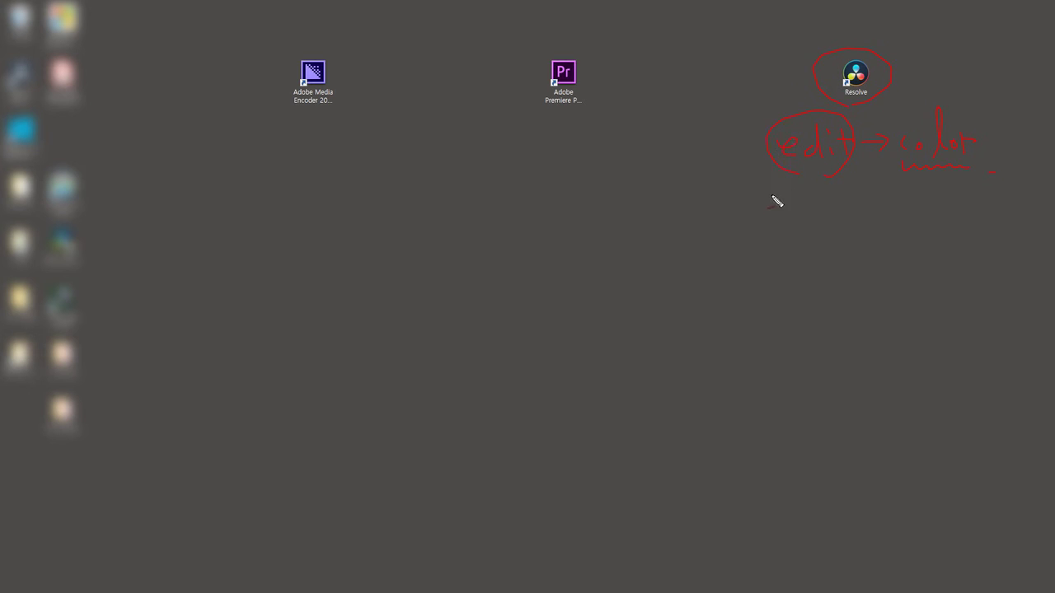
pyautogui.moveTo(831, 164)
pyautogui.mouseDown()
pyautogui.moveTo(804, 206)
pyautogui.moveTo(841, 198)
pyautogui.mouseUp()
# Handwrite a dashed list below the Premiere Pro icon reading "PR pro", "Media Composer" and "Final cut PRO"
pyautogui.moveTo(447, 145)
pyautogui.mouseDown()
pyautogui.moveTo(531, 163)
pyautogui.moveTo(571, 148)
pyautogui.mouseUp()
pyautogui.click(580, 149)
pyautogui.moveTo(453, 194)
pyautogui.mouseDown()
pyautogui.moveTo(530, 189)
pyautogui.moveTo(495, 199)
pyautogui.moveTo(528, 211)
pyautogui.moveTo(544, 205)
pyautogui.moveTo(549, 184)
pyautogui.moveTo(590, 207)
pyautogui.mouseUp()
pyautogui.click(527, 208)
pyautogui.moveTo(618, 228)
pyautogui.mouseDown()
pyautogui.moveTo(587, 220)
pyautogui.moveTo(619, 208)
pyautogui.moveTo(654, 214)
pyautogui.moveTo(657, 239)
pyautogui.moveTo(660, 205)
pyautogui.moveTo(690, 194)
pyautogui.moveTo(677, 191)
pyautogui.moveTo(711, 206)
pyautogui.mouseUp()
pyautogui.moveTo(453, 252)
pyautogui.mouseDown()
pyautogui.moveTo(502, 276)
pyautogui.moveTo(509, 261)
pyautogui.moveTo(502, 280)
pyautogui.moveTo(526, 261)
pyautogui.moveTo(557, 279)
pyautogui.moveTo(618, 246)
pyautogui.moveTo(627, 260)
pyautogui.moveTo(622, 251)
pyautogui.moveTo(658, 245)
pyautogui.moveTo(655, 259)
pyautogui.moveTo(650, 244)
pyautogui.moveTo(678, 262)
pyautogui.mouseUp()
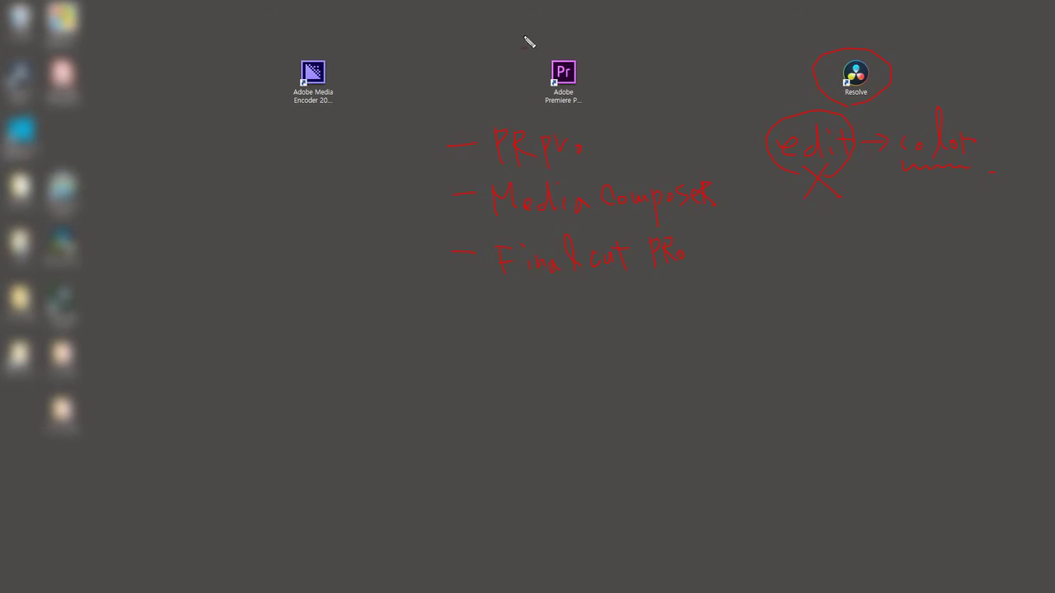
# Write a circled "edit" under the list and draw arrows from it to the Resolve icon and on to "color"
pyautogui.moveTo(481, 313); pyautogui.dragTo(487, 311)
pyautogui.moveTo(532, 325)
pyautogui.mouseDown()
pyautogui.moveTo(570, 337)
pyautogui.moveTo(574, 310)
pyautogui.moveTo(583, 341)
pyautogui.moveTo(602, 325)
pyautogui.moveTo(565, 357)
pyautogui.moveTo(576, 291)
pyautogui.moveTo(577, 350)
pyautogui.mouseUp()
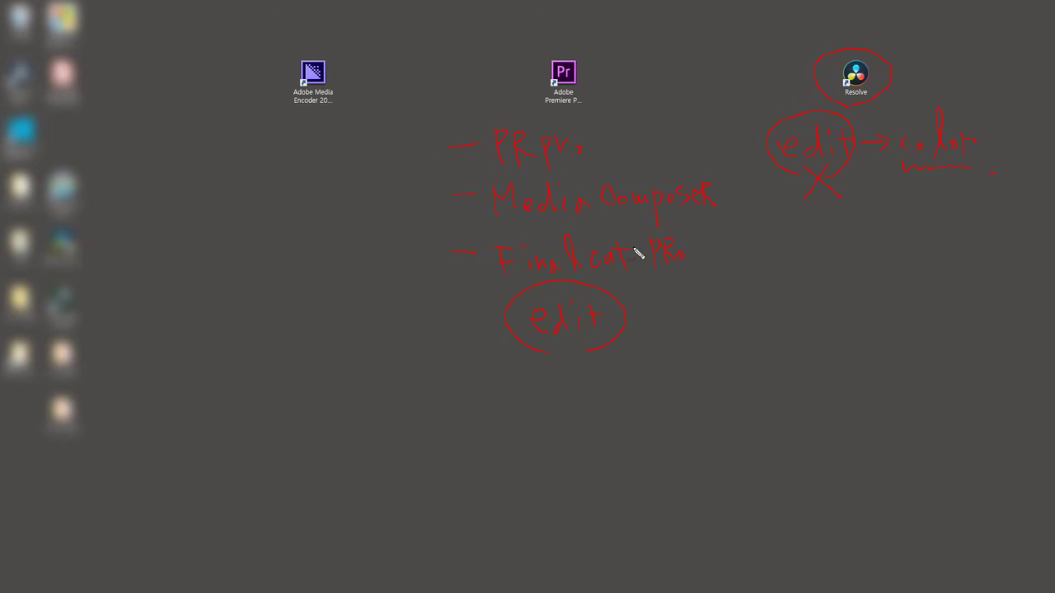
pyautogui.moveTo(638, 311)
pyautogui.mouseDown()
pyautogui.moveTo(715, 256)
pyautogui.moveTo(755, 99)
pyautogui.moveTo(800, 63)
pyautogui.moveTo(799, 52)
pyautogui.mouseUp()
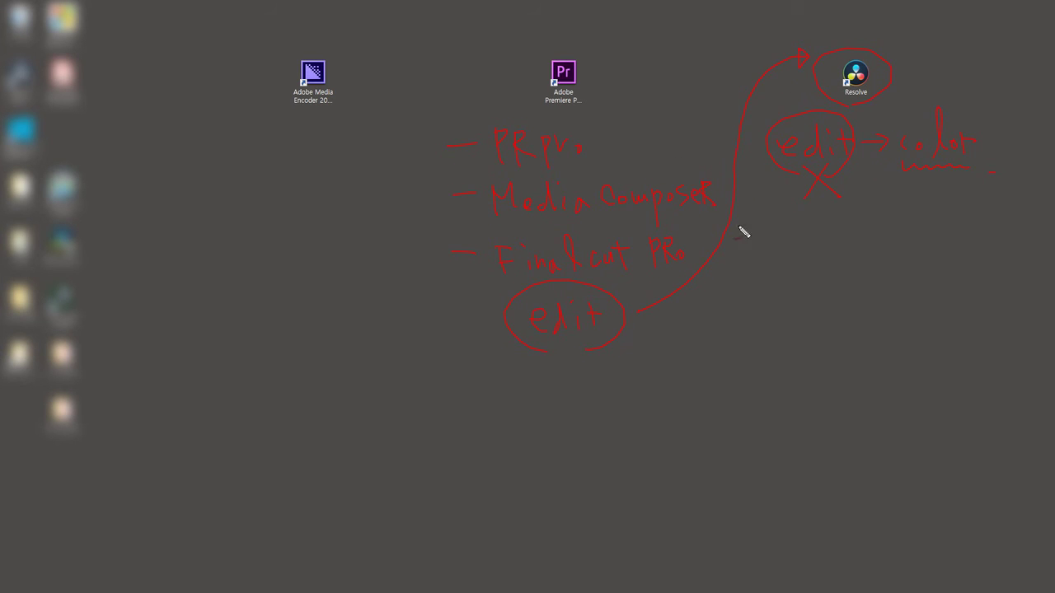
pyautogui.moveTo(915, 73)
pyautogui.mouseDown()
pyautogui.moveTo(940, 96)
pyautogui.moveTo(931, 92)
pyautogui.moveTo(947, 87)
pyautogui.mouseUp()
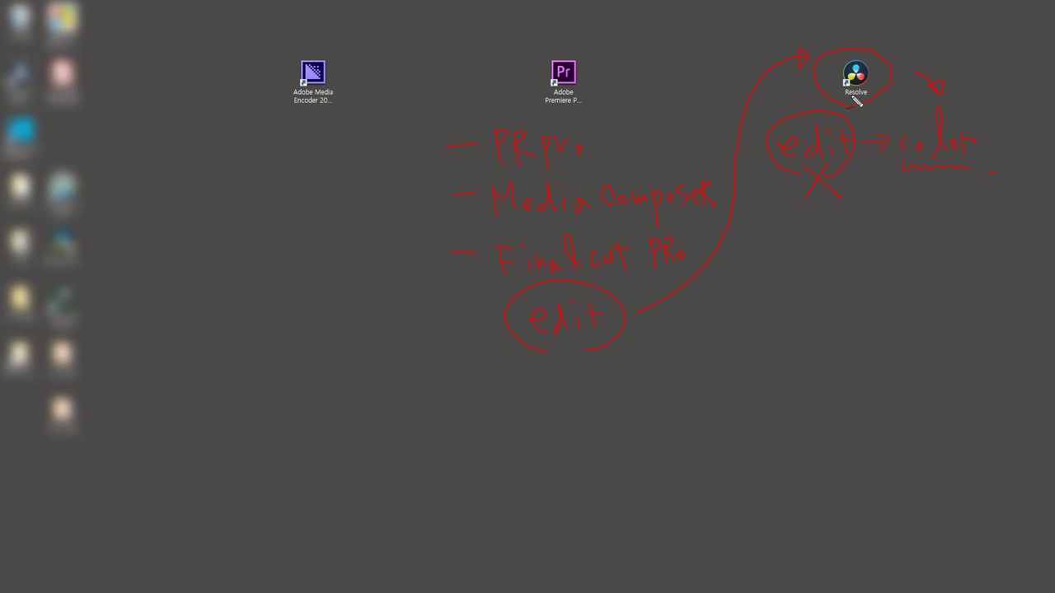
pyautogui.click(587, 173)
# Handwrite "Team" in the empty area below the crossed-out "edit"
pyautogui.moveTo(749, 281); pyautogui.dragTo(803, 274)
pyautogui.moveTo(781, 275)
pyautogui.mouseDown()
pyautogui.moveTo(796, 306)
pyautogui.moveTo(818, 318)
pyautogui.moveTo(899, 306)
pyautogui.mouseUp()
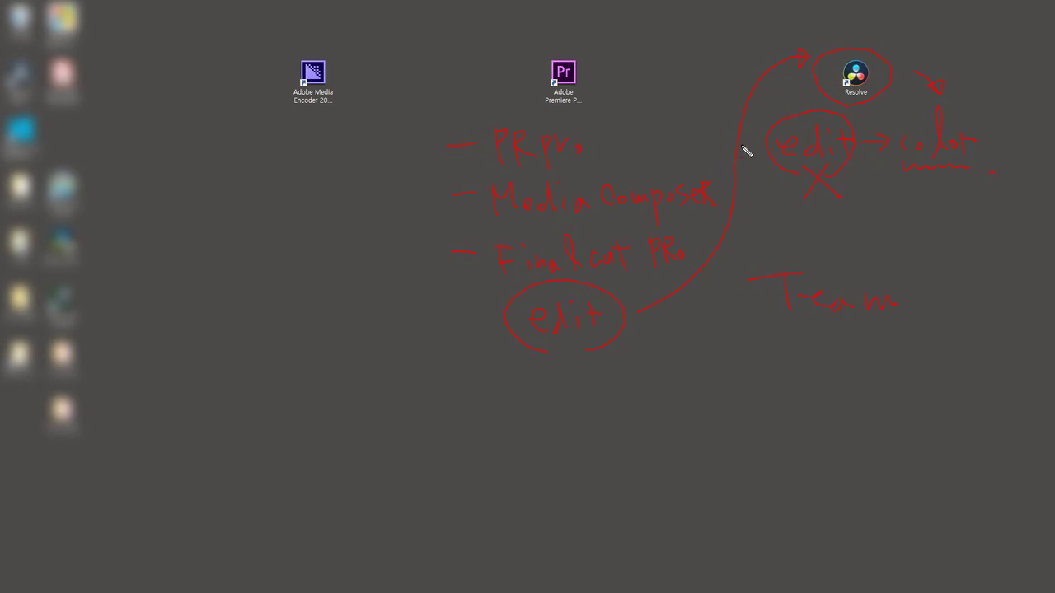
pyautogui.moveTo(751, 143); pyautogui.dragTo(758, 139)
# Write "XML, edL, aaf" below the circled "edit" under the list and underline each format
pyautogui.moveTo(546, 386)
pyautogui.mouseDown()
pyautogui.moveTo(572, 374)
pyautogui.moveTo(586, 390)
pyautogui.moveTo(583, 368)
pyautogui.moveTo(599, 391)
pyautogui.mouseUp()
pyautogui.moveTo(612, 381); pyautogui.dragTo(612, 388)
pyautogui.moveTo(661, 380)
pyautogui.mouseDown()
pyautogui.moveTo(651, 370)
pyautogui.moveTo(659, 384)
pyautogui.moveTo(709, 387)
pyautogui.moveTo(749, 367)
pyautogui.moveTo(727, 379)
pyautogui.moveTo(763, 375)
pyautogui.mouseUp()
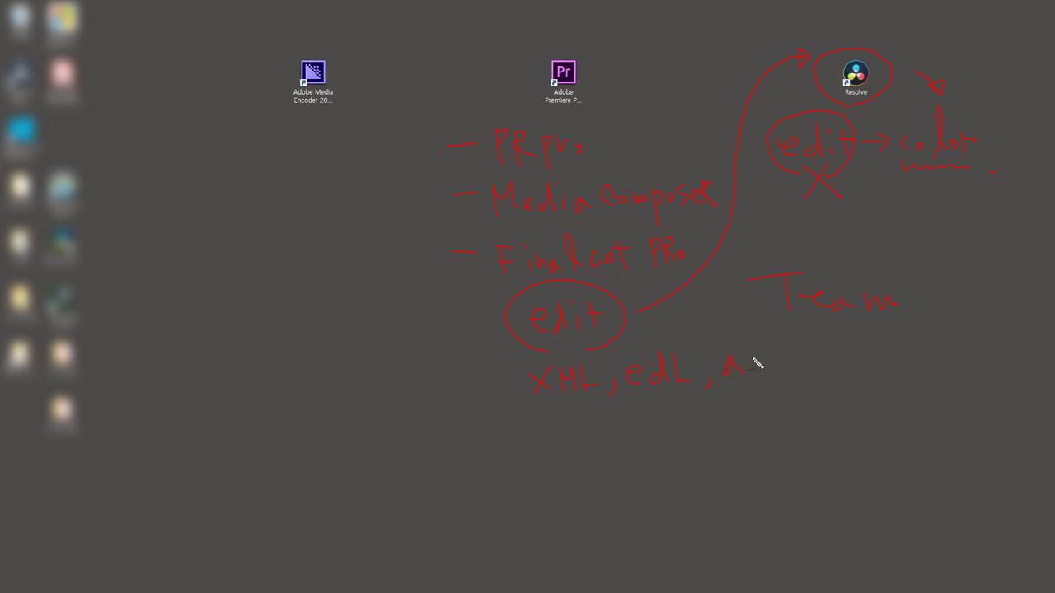
pyautogui.moveTo(542, 410); pyautogui.dragTo(565, 409)
pyautogui.moveTo(649, 403); pyautogui.dragTo(672, 403)
pyautogui.moveTo(748, 399); pyautogui.dragTo(778, 397)
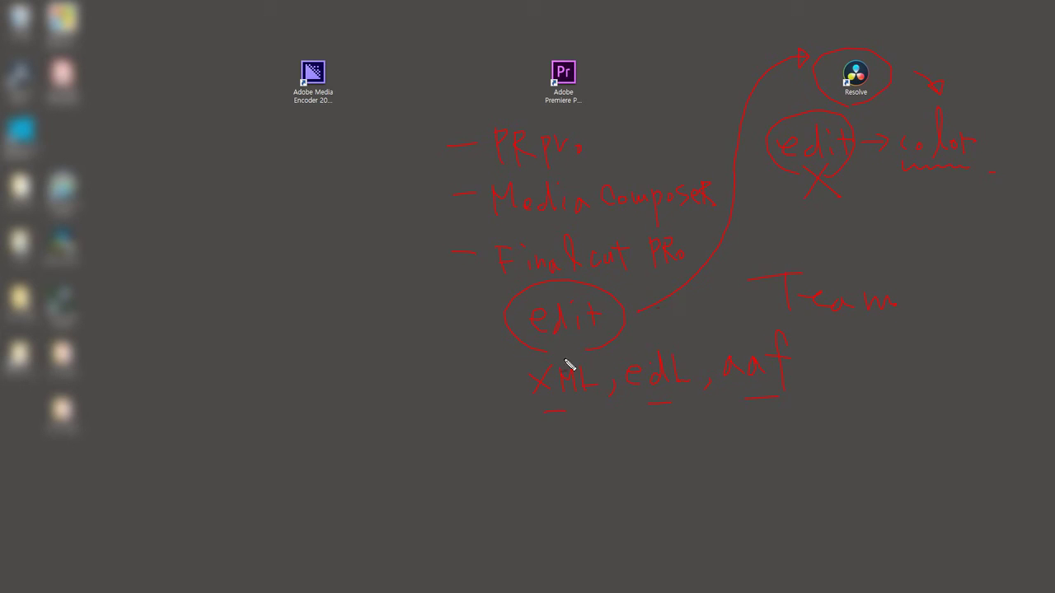
# Circle the Premiere Pro icon together with "PR pro", draw an arrow to the Resolve icon, and mark "XML"
pyautogui.moveTo(511, 176)
pyautogui.mouseDown()
pyautogui.moveTo(478, 143)
pyautogui.moveTo(621, 78)
pyautogui.moveTo(504, 170)
pyautogui.moveTo(514, 141)
pyautogui.mouseUp()
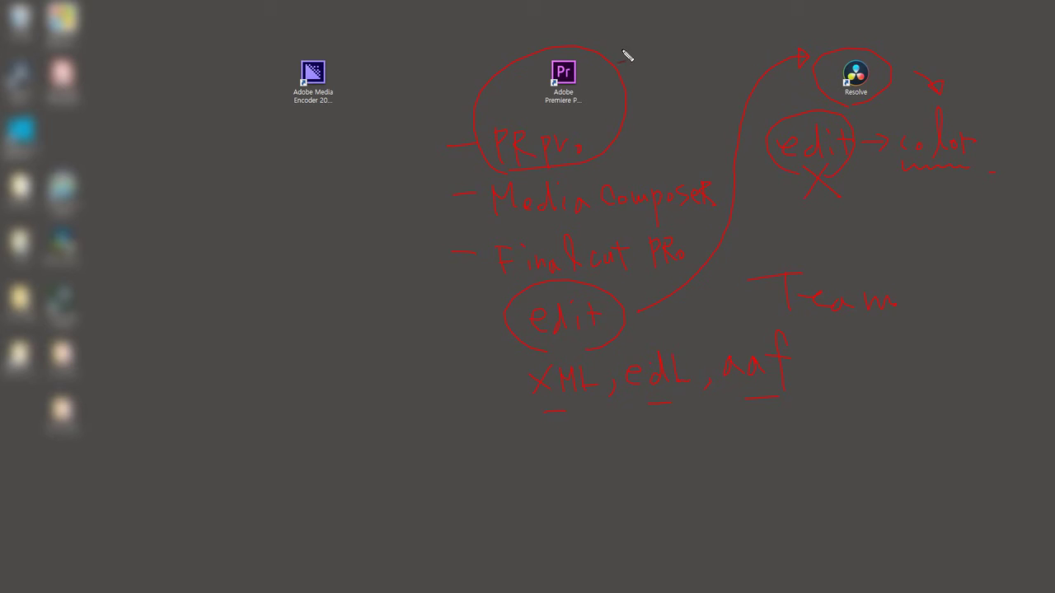
pyautogui.moveTo(645, 61)
pyautogui.mouseDown()
pyautogui.moveTo(771, 45)
pyautogui.moveTo(743, 65)
pyautogui.mouseUp()
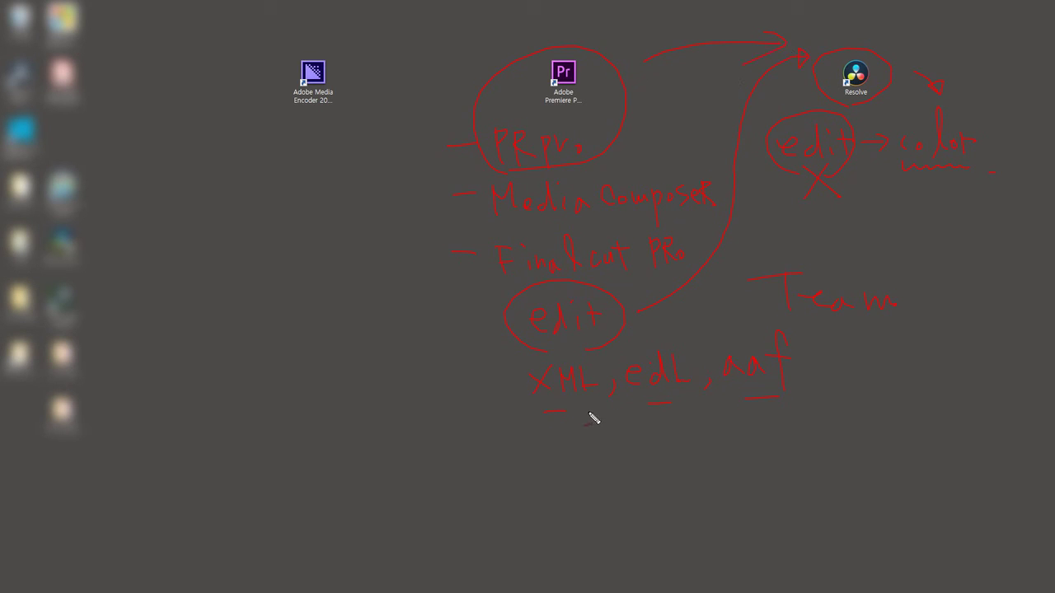
pyautogui.moveTo(537, 417); pyautogui.dragTo(527, 412)
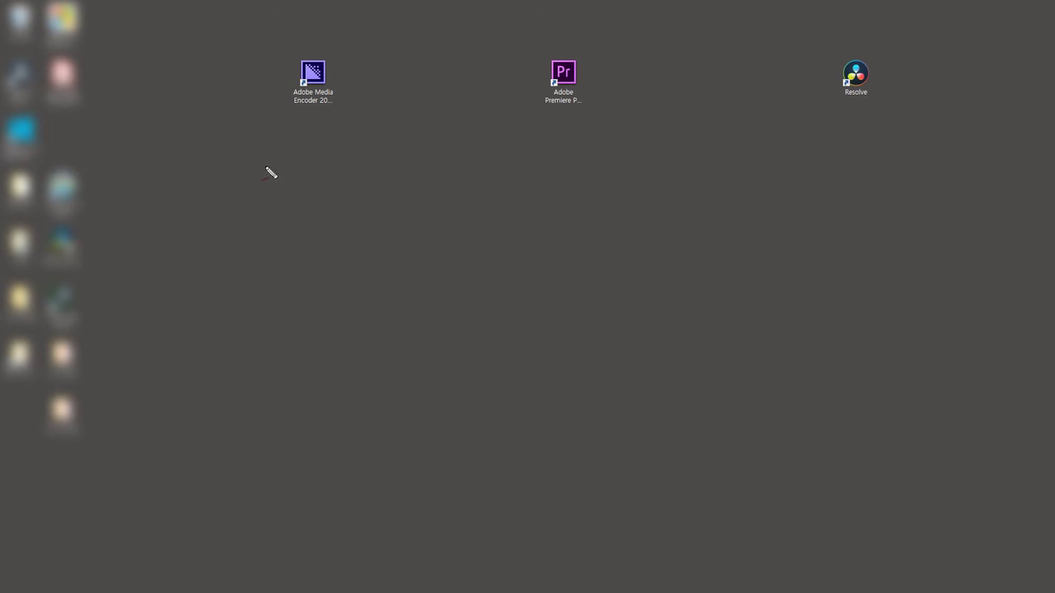
# On a cleared drawing, handwrite the workflow "촬영 → 편집 → 색보정/효과 → 출력" below the desktop icons
pyautogui.moveTo(262, 162)
pyautogui.mouseDown()
pyautogui.moveTo(283, 162)
pyautogui.moveTo(271, 203)
pyautogui.moveTo(317, 173)
pyautogui.mouseUp()
pyautogui.moveTo(320, 151)
pyautogui.mouseDown()
pyautogui.moveTo(333, 215)
pyautogui.moveTo(399, 165)
pyautogui.moveTo(424, 186)
pyautogui.moveTo(443, 164)
pyautogui.moveTo(465, 174)
pyautogui.moveTo(472, 194)
pyautogui.moveTo(498, 176)
pyautogui.moveTo(488, 180)
pyautogui.moveTo(505, 193)
pyautogui.moveTo(517, 170)
pyautogui.moveTo(519, 200)
pyautogui.moveTo(586, 164)
pyautogui.moveTo(551, 168)
pyautogui.moveTo(601, 165)
pyautogui.mouseUp()
pyautogui.moveTo(587, 152); pyautogui.dragTo(590, 176)
pyautogui.moveTo(651, 161)
pyautogui.mouseDown()
pyautogui.moveTo(686, 178)
pyautogui.moveTo(707, 143)
pyautogui.moveTo(713, 167)
pyautogui.moveTo(728, 161)
pyautogui.moveTo(704, 203)
pyautogui.moveTo(737, 187)
pyautogui.moveTo(727, 209)
pyautogui.moveTo(743, 209)
pyautogui.moveTo(750, 187)
pyautogui.moveTo(751, 198)
pyautogui.moveTo(763, 180)
pyautogui.moveTo(773, 200)
pyautogui.moveTo(832, 143)
pyautogui.mouseUp()
pyautogui.moveTo(832, 142); pyautogui.dragTo(818, 163)
pyautogui.moveTo(861, 125)
pyautogui.mouseDown()
pyautogui.moveTo(868, 177)
pyautogui.moveTo(880, 188)
pyautogui.moveTo(889, 153)
pyautogui.moveTo(912, 144)
pyautogui.mouseUp()
pyautogui.moveTo(914, 188); pyautogui.dragTo(915, 197)
pyautogui.click(938, 179)
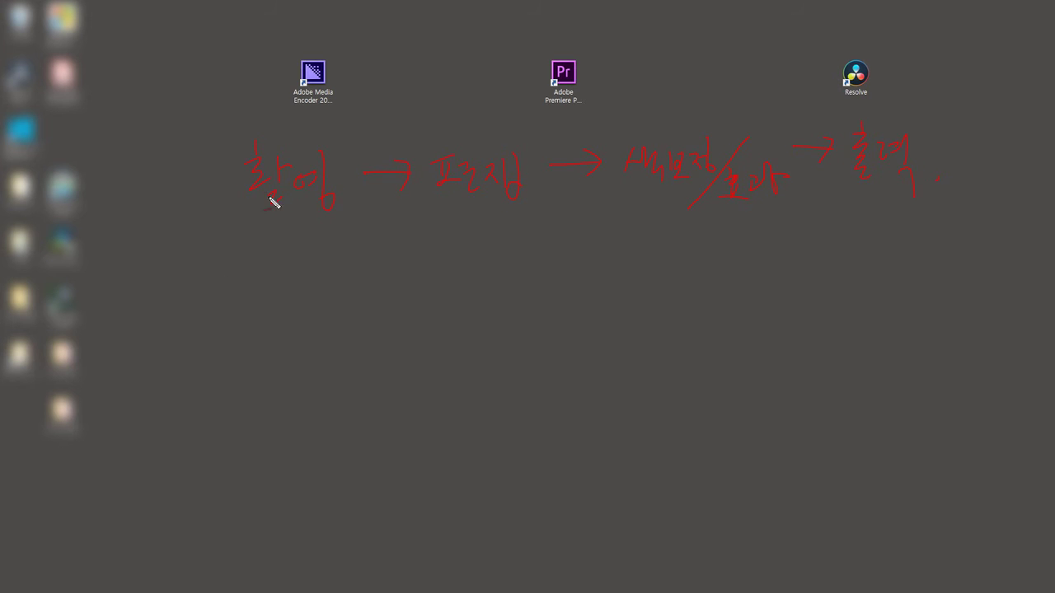
# Write note ① "해상도" below the workflow, listing "1920x1080 HD", "3840x2160 UHD" and "4K, 6K, 8K…"
pyautogui.moveTo(162, 269)
pyautogui.mouseDown()
pyautogui.moveTo(156, 287)
pyautogui.moveTo(149, 262)
pyautogui.mouseUp()
pyautogui.moveTo(233, 275)
pyautogui.mouseDown()
pyautogui.moveTo(259, 252)
pyautogui.moveTo(259, 270)
pyautogui.moveTo(283, 252)
pyautogui.moveTo(273, 278)
pyautogui.mouseUp()
pyautogui.moveTo(165, 304)
pyautogui.mouseDown()
pyautogui.moveTo(168, 326)
pyautogui.moveTo(190, 314)
pyautogui.moveTo(253, 327)
pyautogui.moveTo(273, 308)
pyautogui.moveTo(327, 308)
pyautogui.mouseUp()
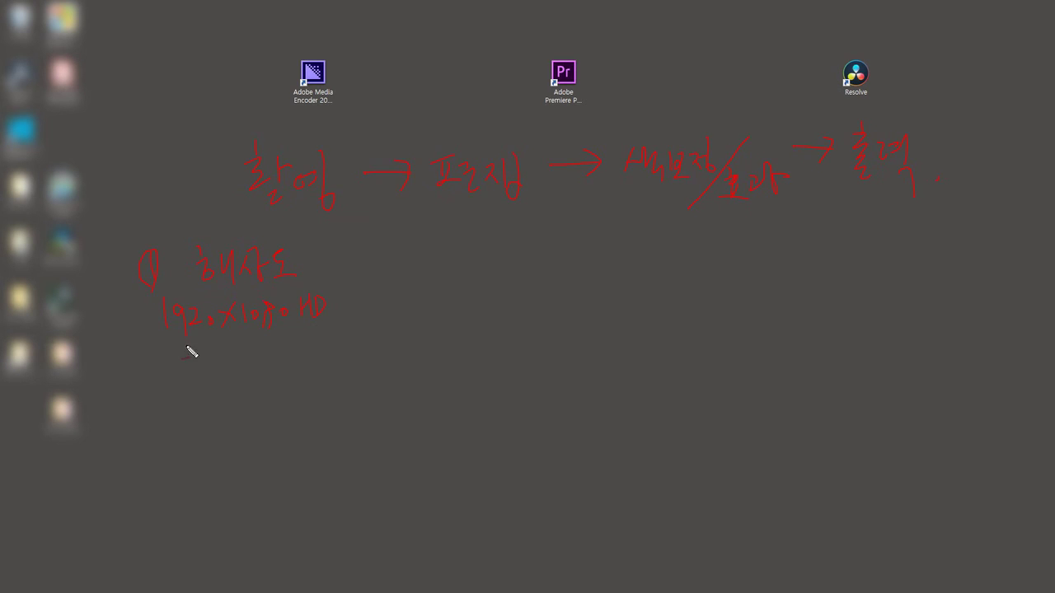
pyautogui.moveTo(156, 360)
pyautogui.mouseDown()
pyautogui.moveTo(180, 375)
pyautogui.moveTo(237, 360)
pyautogui.moveTo(225, 362)
pyautogui.moveTo(248, 364)
pyautogui.moveTo(245, 373)
pyautogui.moveTo(259, 355)
pyautogui.moveTo(265, 374)
pyautogui.moveTo(269, 342)
pyautogui.moveTo(269, 360)
pyautogui.moveTo(301, 352)
pyautogui.moveTo(307, 365)
pyautogui.moveTo(334, 355)
pyautogui.mouseUp()
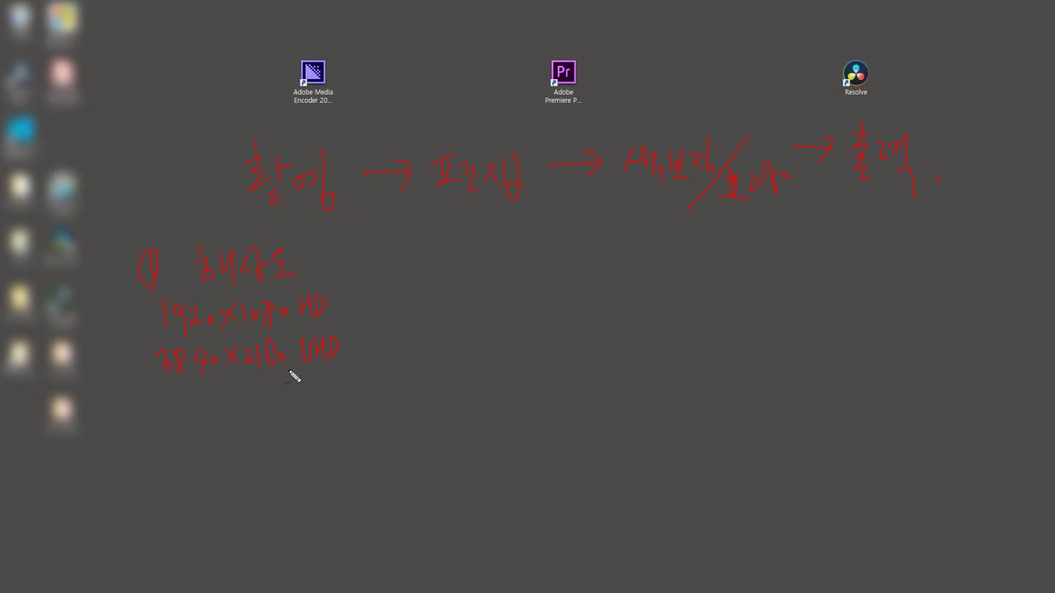
pyautogui.moveTo(206, 402)
pyautogui.mouseDown()
pyautogui.moveTo(176, 416)
pyautogui.moveTo(187, 403)
pyautogui.moveTo(205, 414)
pyautogui.moveTo(200, 401)
pyautogui.moveTo(220, 424)
pyautogui.moveTo(247, 406)
pyautogui.moveTo(245, 414)
pyautogui.moveTo(263, 389)
pyautogui.moveTo(264, 400)
pyautogui.moveTo(294, 388)
pyautogui.moveTo(337, 391)
pyautogui.mouseUp()
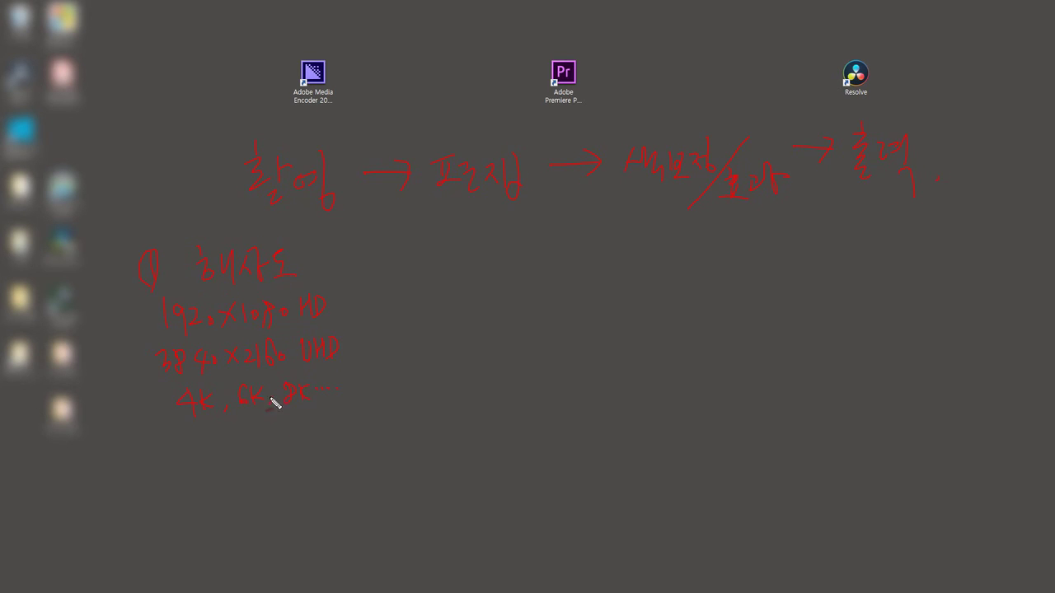
# Add note ② "fps (frame Rate)" with the values 24, 23.97, 29.97 and 59.97
pyautogui.moveTo(163, 423)
pyautogui.mouseDown()
pyautogui.moveTo(144, 445)
pyautogui.moveTo(161, 450)
pyautogui.moveTo(150, 464)
pyautogui.moveTo(163, 435)
pyautogui.mouseUp()
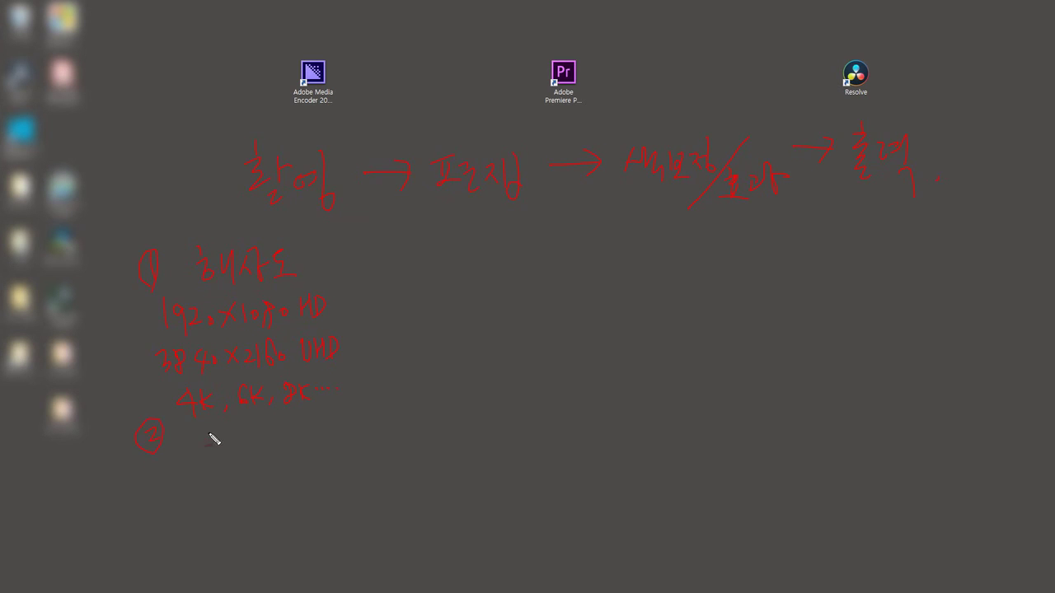
pyautogui.moveTo(234, 440); pyautogui.dragTo(259, 444)
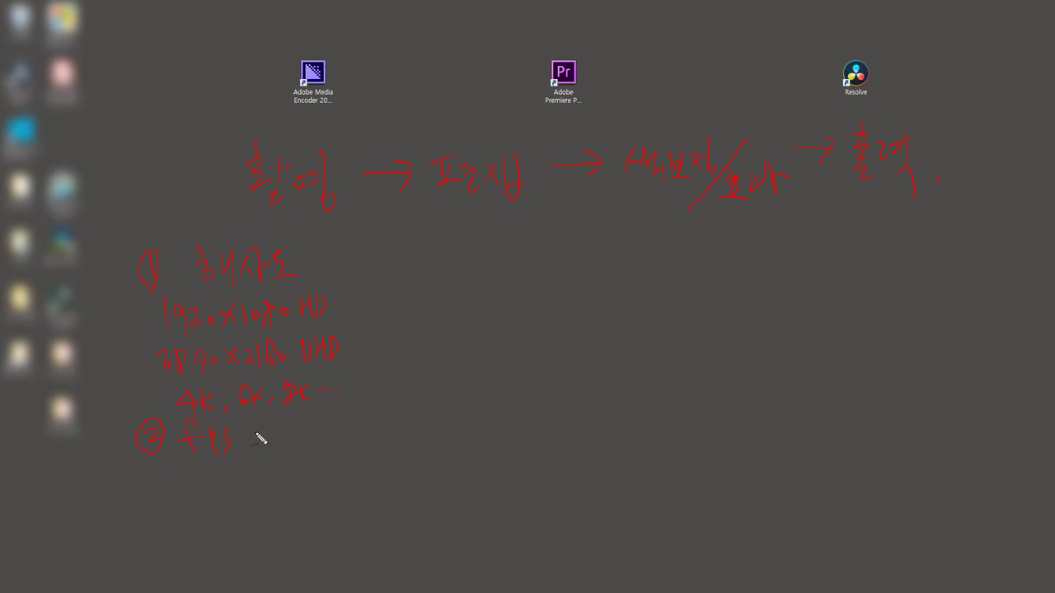
pyautogui.moveTo(255, 421)
pyautogui.mouseDown()
pyautogui.moveTo(281, 453)
pyautogui.moveTo(267, 444)
pyautogui.moveTo(295, 443)
pyautogui.moveTo(256, 425)
pyautogui.moveTo(262, 459)
pyautogui.moveTo(296, 432)
pyautogui.moveTo(302, 442)
pyautogui.moveTo(315, 430)
pyautogui.moveTo(317, 444)
pyautogui.moveTo(293, 442)
pyautogui.moveTo(355, 422)
pyautogui.moveTo(333, 431)
pyautogui.moveTo(338, 416)
pyautogui.moveTo(380, 430)
pyautogui.mouseUp()
pyautogui.moveTo(376, 404); pyautogui.dragTo(381, 445)
pyautogui.moveTo(150, 466); pyautogui.dragTo(143, 475)
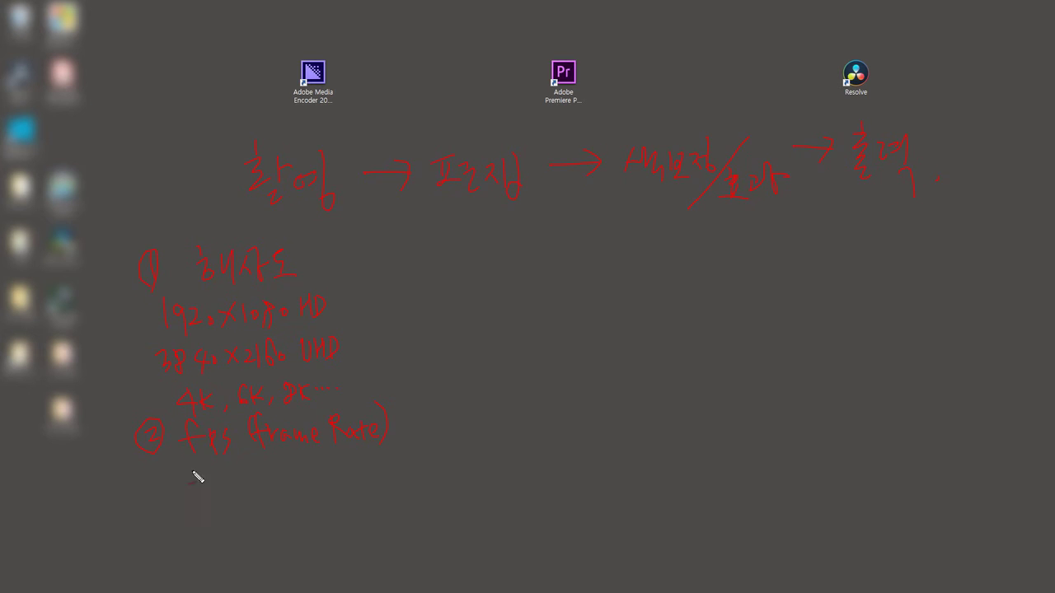
pyautogui.moveTo(180, 478)
pyautogui.mouseDown()
pyautogui.moveTo(230, 484)
pyautogui.moveTo(269, 464)
pyautogui.moveTo(311, 479)
pyautogui.mouseUp()
pyautogui.moveTo(181, 512)
pyautogui.mouseDown()
pyautogui.moveTo(208, 520)
pyautogui.moveTo(235, 506)
pyautogui.moveTo(243, 516)
pyautogui.moveTo(281, 503)
pyautogui.moveTo(269, 502)
pyautogui.moveTo(365, 501)
pyautogui.mouseUp()
# Add note ③ "Codec / H264 H265, 방송규격, Raw", underline "Codec", and draw a bracket line beside the notes
pyautogui.moveTo(745, 393); pyautogui.dragTo(751, 391)
pyautogui.moveTo(135, 540)
pyautogui.mouseDown()
pyautogui.moveTo(196, 553)
pyautogui.moveTo(182, 542)
pyautogui.moveTo(207, 551)
pyautogui.moveTo(214, 533)
pyautogui.moveTo(225, 548)
pyautogui.moveTo(310, 529)
pyautogui.moveTo(293, 547)
pyautogui.moveTo(303, 533)
pyautogui.moveTo(318, 543)
pyautogui.moveTo(330, 529)
pyautogui.moveTo(326, 540)
pyautogui.moveTo(350, 537)
pyautogui.moveTo(342, 544)
pyautogui.moveTo(365, 530)
pyautogui.moveTo(364, 540)
pyautogui.moveTo(393, 539)
pyautogui.moveTo(405, 522)
pyautogui.moveTo(413, 535)
pyautogui.moveTo(456, 518)
pyautogui.moveTo(446, 531)
pyautogui.moveTo(434, 516)
pyautogui.moveTo(437, 533)
pyautogui.moveTo(445, 489)
pyautogui.moveTo(439, 532)
pyautogui.moveTo(452, 517)
pyautogui.moveTo(463, 537)
pyautogui.moveTo(477, 517)
pyautogui.moveTo(481, 543)
pyautogui.moveTo(489, 499)
pyautogui.moveTo(500, 529)
pyautogui.moveTo(516, 520)
pyautogui.moveTo(534, 545)
pyautogui.moveTo(605, 519)
pyautogui.mouseUp()
pyautogui.click(537, 535)
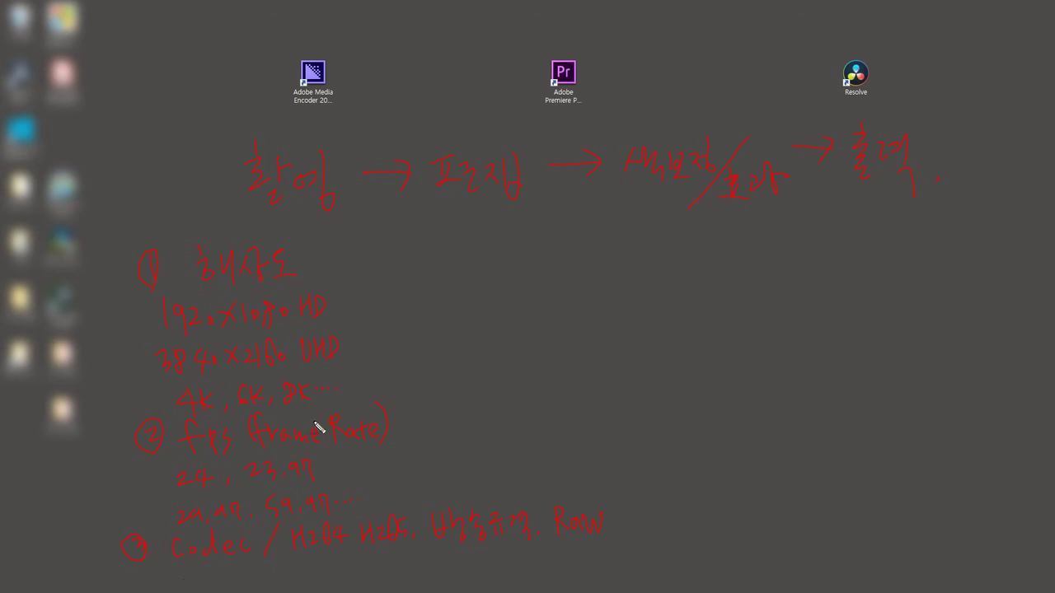
pyautogui.moveTo(178, 568); pyautogui.dragTo(243, 567)
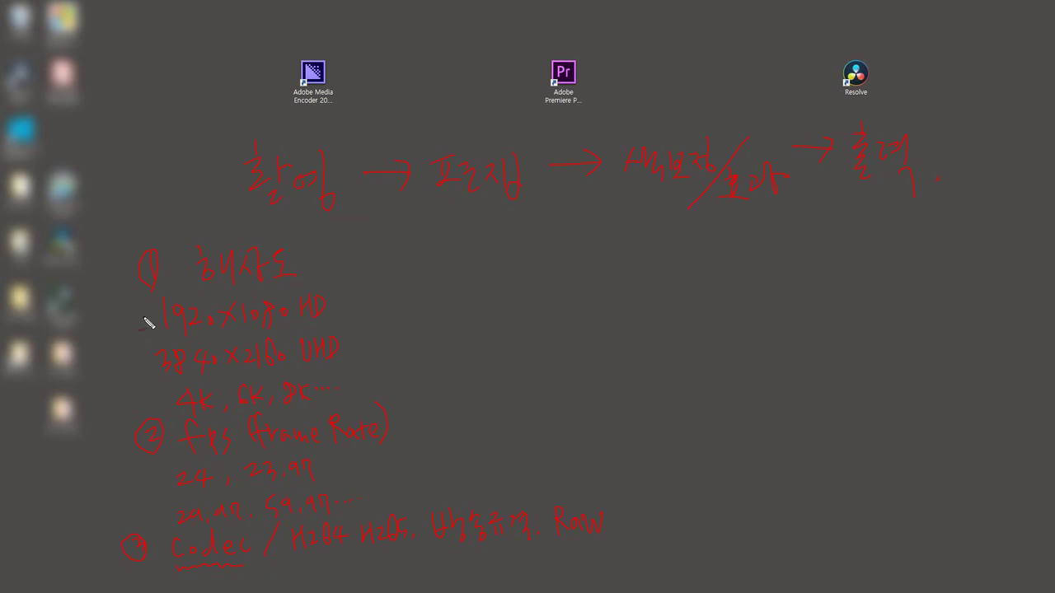
pyautogui.moveTo(119, 295)
pyautogui.mouseDown()
pyautogui.moveTo(104, 361)
pyautogui.moveTo(118, 503)
pyautogui.mouseUp()
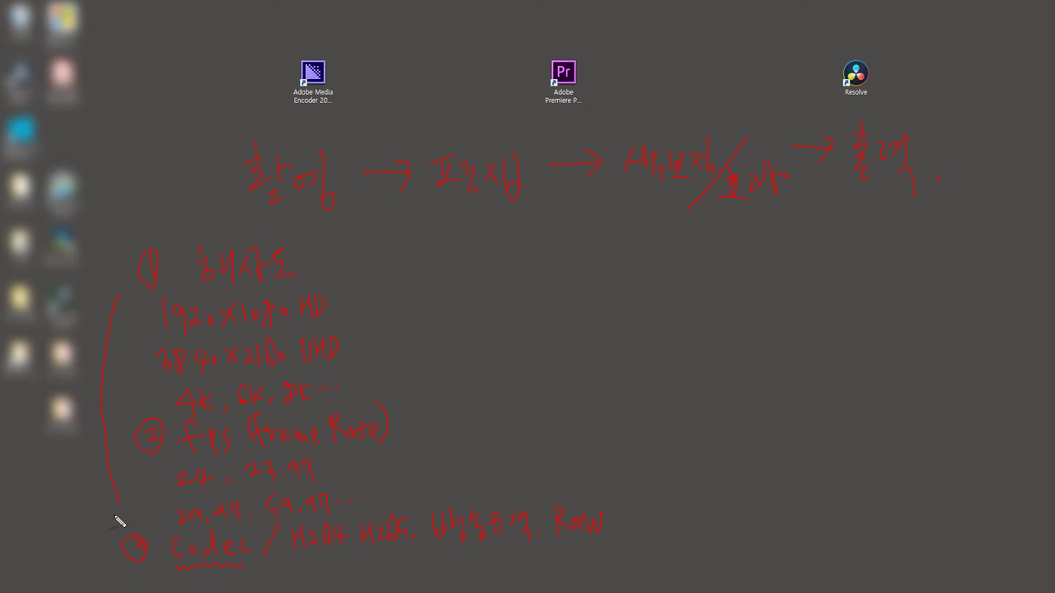
# Circle the "촬영", "편집" and "색보정/효과" stages, labelling editing with an underlined "PR pro" and color/effects with "Resolve"
pyautogui.moveTo(304, 217)
pyautogui.mouseDown()
pyautogui.moveTo(267, 121)
pyautogui.moveTo(320, 224)
pyautogui.mouseUp()
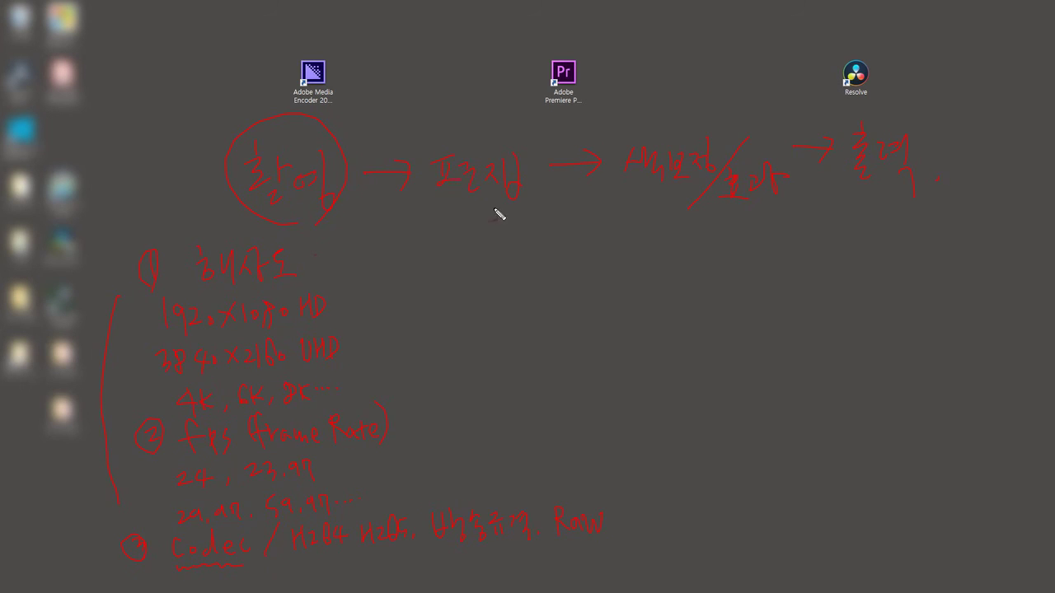
pyautogui.moveTo(382, 141)
pyautogui.mouseDown()
pyautogui.moveTo(447, 115)
pyautogui.moveTo(440, 198)
pyautogui.moveTo(487, 140)
pyautogui.moveTo(461, 215)
pyautogui.mouseUp()
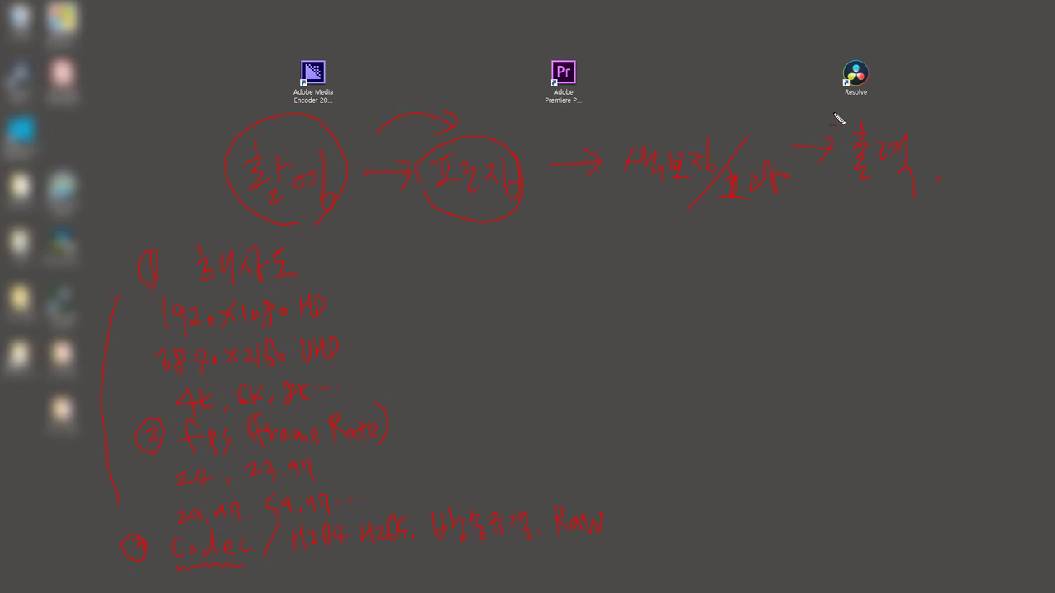
pyautogui.moveTo(422, 233)
pyautogui.mouseDown()
pyautogui.moveTo(423, 261)
pyautogui.moveTo(469, 266)
pyautogui.moveTo(497, 254)
pyautogui.moveTo(512, 276)
pyautogui.mouseUp()
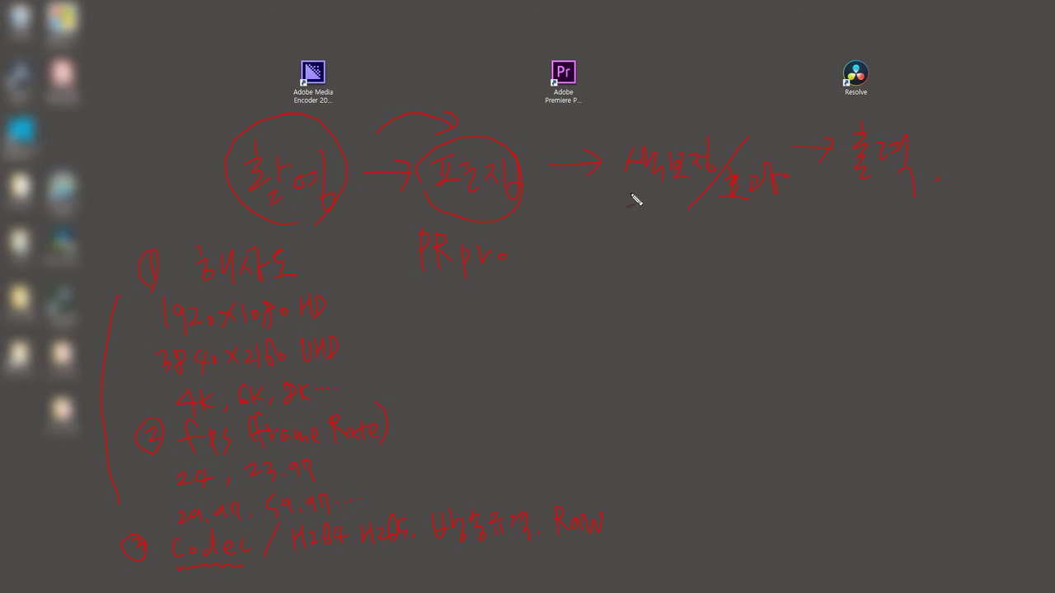
pyautogui.moveTo(647, 230)
pyautogui.mouseDown()
pyautogui.moveTo(759, 225)
pyautogui.moveTo(656, 117)
pyautogui.moveTo(700, 108)
pyautogui.moveTo(696, 123)
pyautogui.moveTo(715, 131)
pyautogui.moveTo(728, 108)
pyautogui.moveTo(770, 135)
pyautogui.mouseUp()
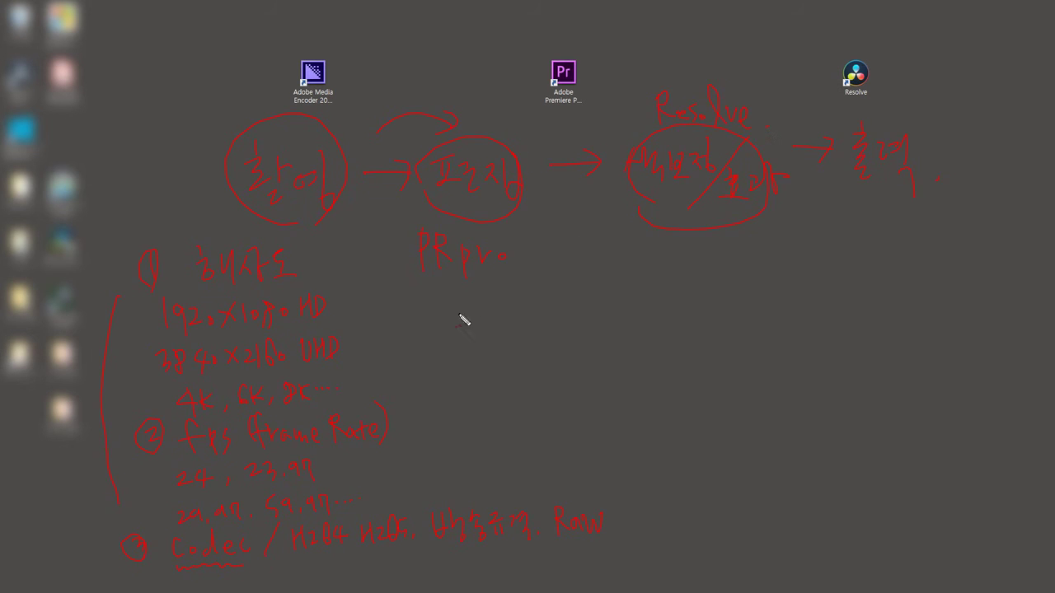
pyautogui.moveTo(426, 289); pyautogui.dragTo(506, 287)
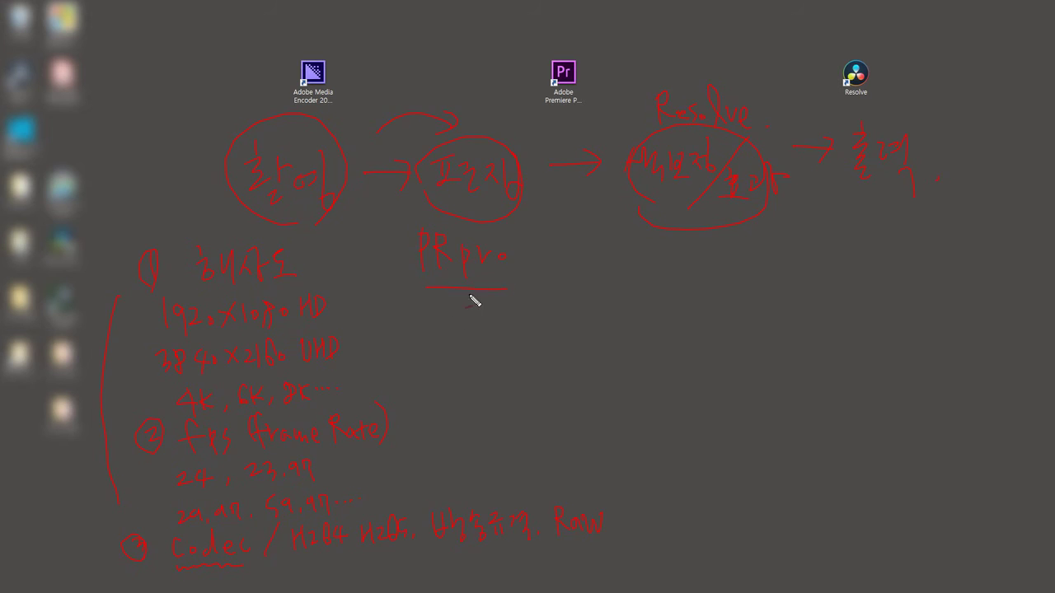
# Draw an arrow from "PR pro" to "Resolve" with a circled label, and write "Timeline" and underlined "Conform" below the color/effects stage
pyautogui.moveTo(528, 239)
pyautogui.mouseDown()
pyautogui.moveTo(545, 189)
pyautogui.moveTo(623, 113)
pyautogui.moveTo(628, 130)
pyautogui.mouseUp()
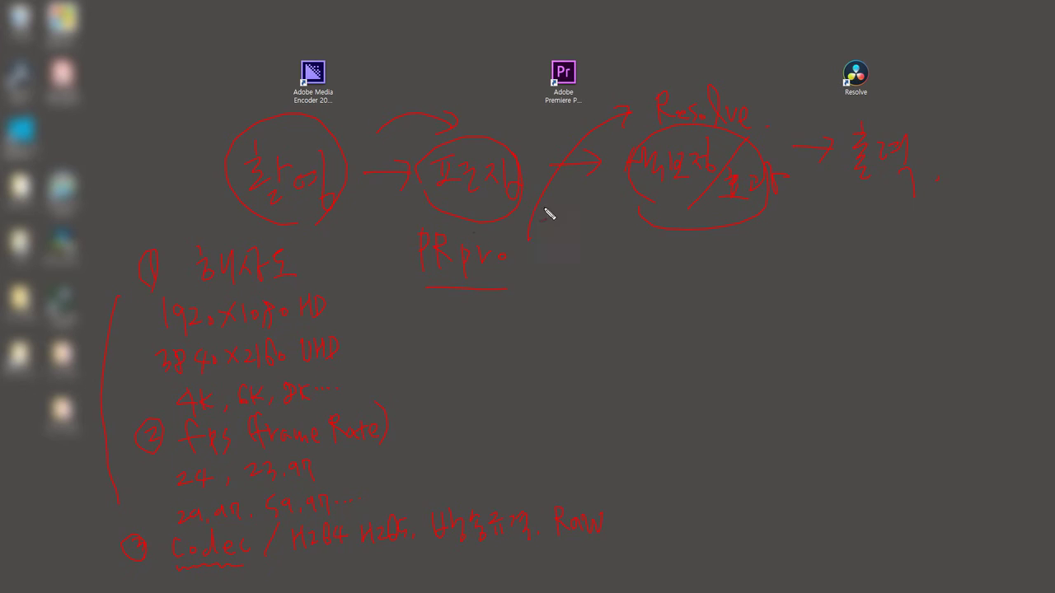
pyautogui.moveTo(537, 216)
pyautogui.mouseDown()
pyautogui.moveTo(566, 199)
pyautogui.moveTo(561, 186)
pyautogui.moveTo(572, 194)
pyautogui.moveTo(551, 241)
pyautogui.moveTo(544, 179)
pyautogui.mouseUp()
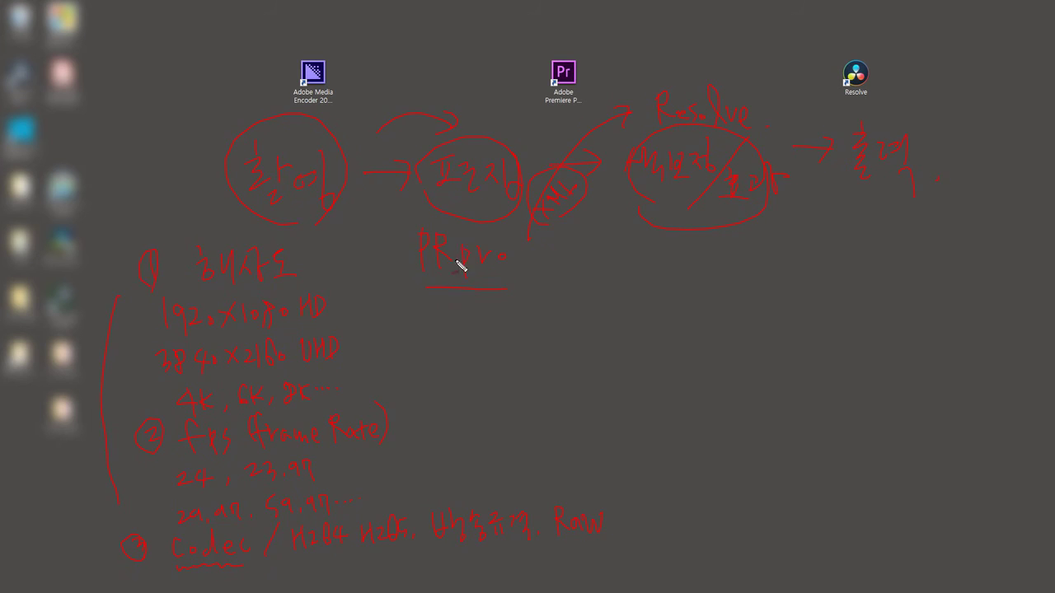
pyautogui.moveTo(628, 260)
pyautogui.mouseDown()
pyautogui.moveTo(647, 286)
pyautogui.moveTo(659, 263)
pyautogui.moveTo(663, 285)
pyautogui.moveTo(711, 278)
pyautogui.moveTo(711, 307)
pyautogui.moveTo(710, 239)
pyautogui.moveTo(739, 291)
pyautogui.moveTo(785, 284)
pyautogui.mouseUp()
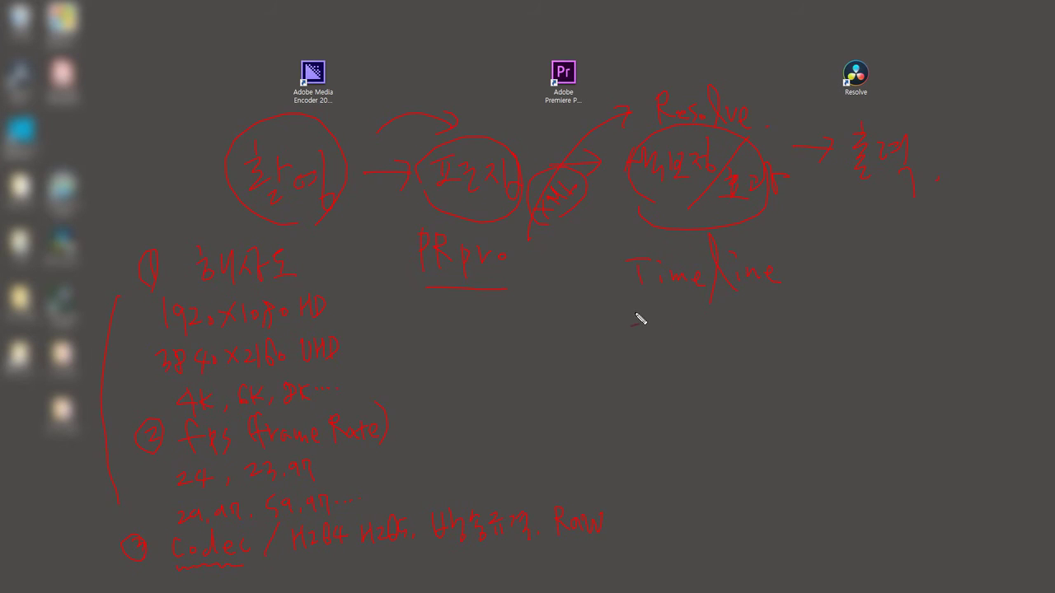
pyautogui.moveTo(658, 327)
pyautogui.mouseDown()
pyautogui.moveTo(648, 350)
pyautogui.moveTo(718, 330)
pyautogui.moveTo(712, 354)
pyautogui.moveTo(725, 341)
pyautogui.moveTo(751, 341)
pyautogui.moveTo(728, 336)
pyautogui.moveTo(779, 336)
pyautogui.mouseUp()
pyautogui.moveTo(652, 362); pyautogui.dragTo(760, 361)
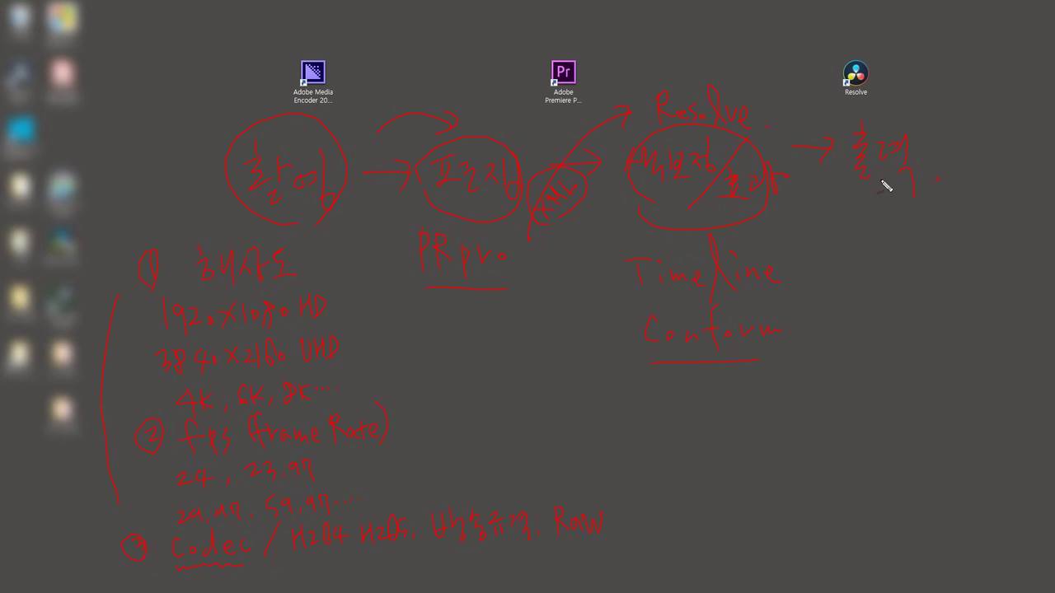
# Circle the "출력" stage at the end of the workflow and label it "Resolve" underneath
pyautogui.moveTo(888, 197)
pyautogui.mouseDown()
pyautogui.moveTo(847, 134)
pyautogui.moveTo(939, 177)
pyautogui.mouseUp()
pyautogui.moveTo(849, 212)
pyautogui.mouseDown()
pyautogui.moveTo(847, 259)
pyautogui.moveTo(856, 234)
pyautogui.moveTo(916, 257)
pyautogui.moveTo(924, 213)
pyautogui.moveTo(947, 238)
pyautogui.mouseUp()
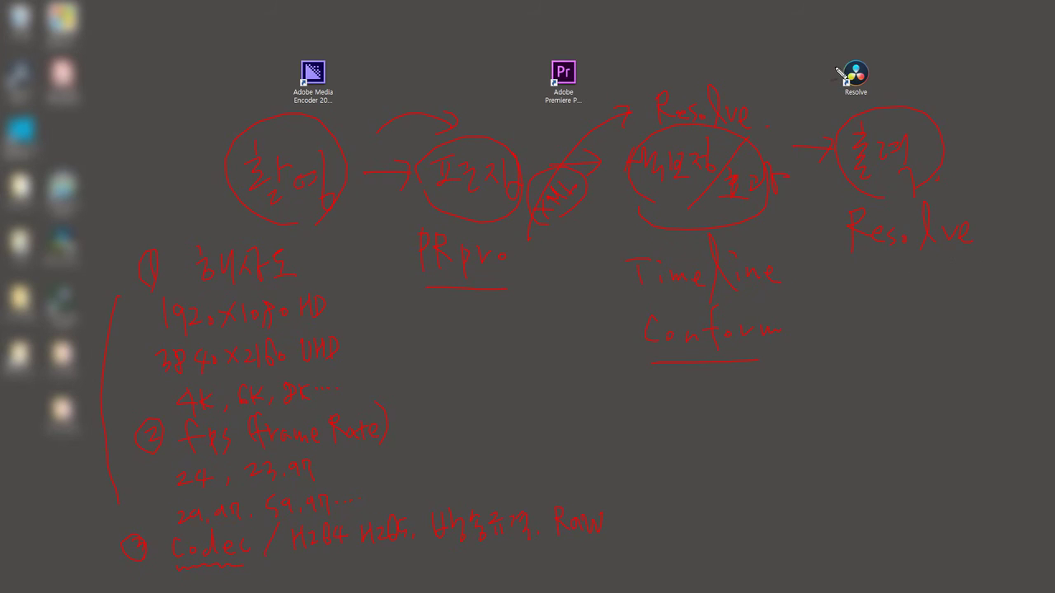
pyautogui.moveTo(827, 59)
pyautogui.mouseDown()
pyautogui.moveTo(678, 35)
pyautogui.moveTo(606, 82)
pyautogui.moveTo(608, 71)
pyautogui.mouseUp()
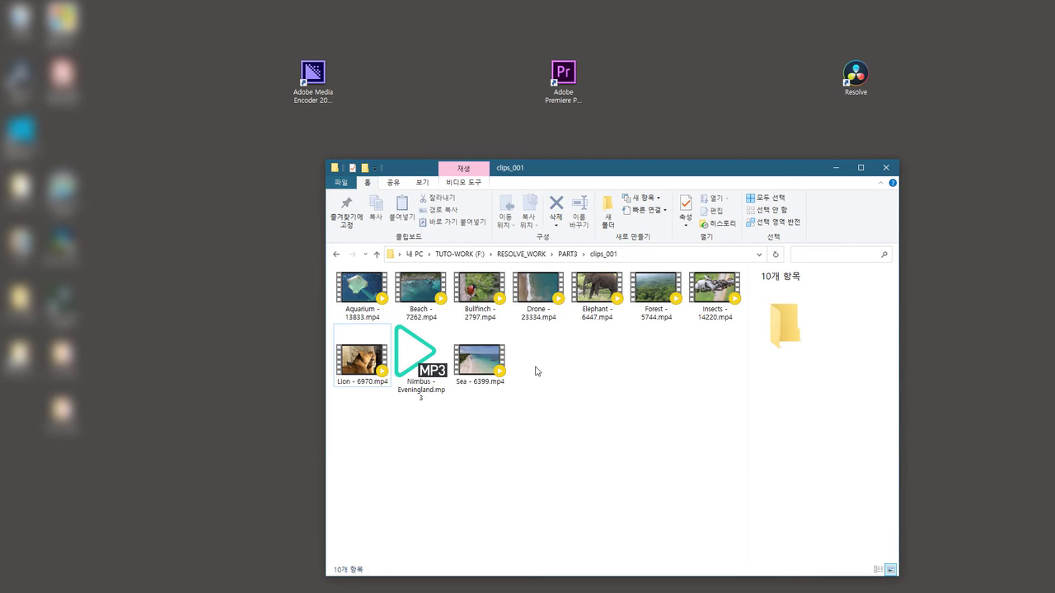
# Examine the resolution and frame rate details of the video clips in the clips_001 folder one by one
pyautogui.click(495, 361)
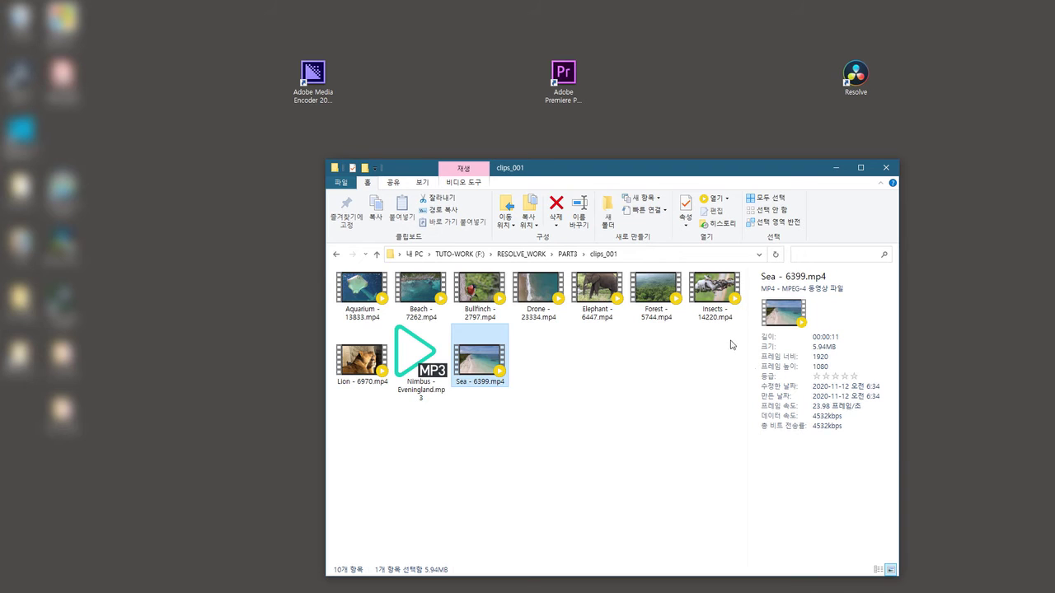
pyautogui.click(713, 290)
pyautogui.click(505, 319)
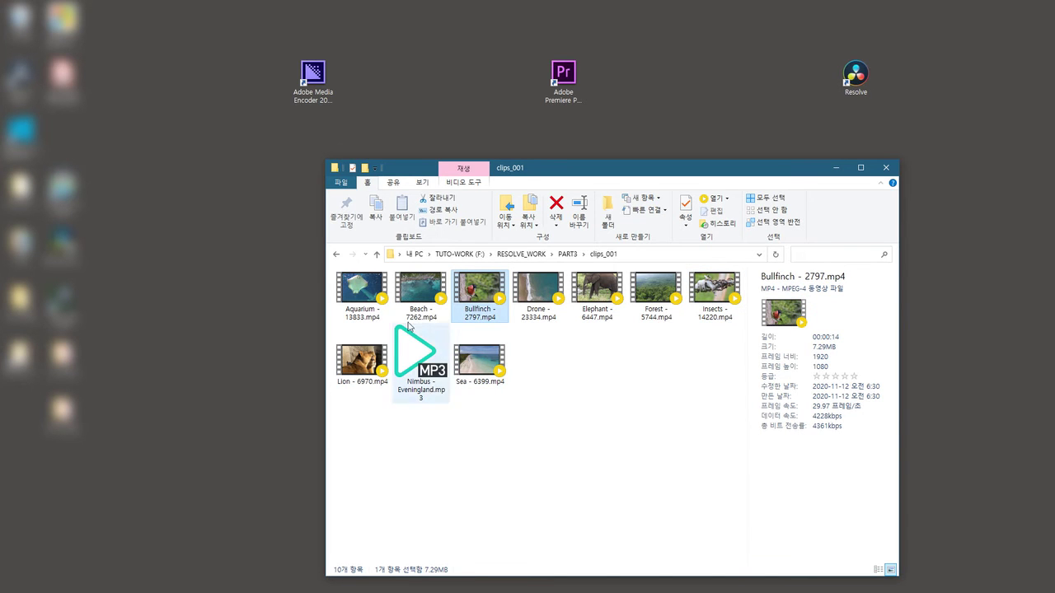
pyautogui.click(387, 307)
pyautogui.click(552, 280)
pyautogui.click(597, 295)
pyautogui.click(650, 294)
pyautogui.click(703, 294)
pyautogui.click(377, 372)
pyautogui.click(481, 367)
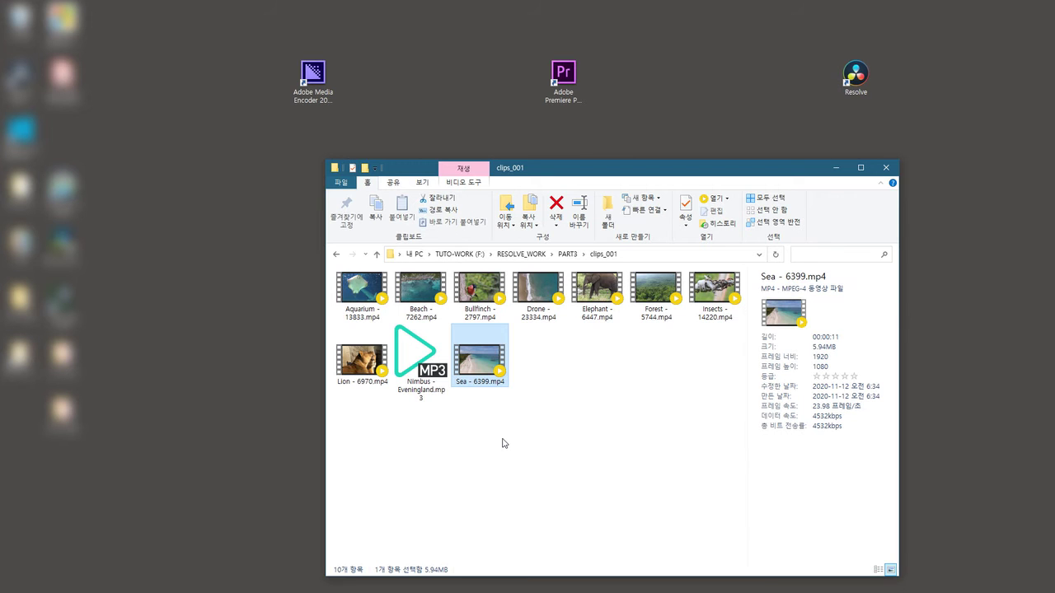
# Compare the frame rates of the Drone, Elephant, Forest, Bullfinch and Beach clips
pyautogui.click(535, 296)
pyautogui.click(595, 295)
pyautogui.click(655, 294)
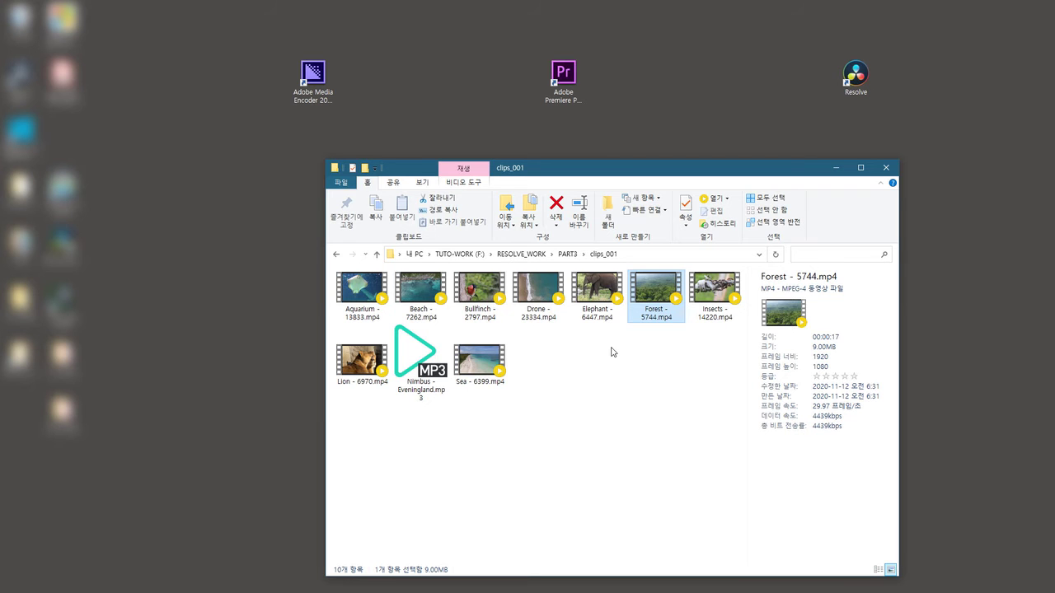
pyautogui.click(531, 297)
pyautogui.click(485, 290)
pyautogui.click(424, 293)
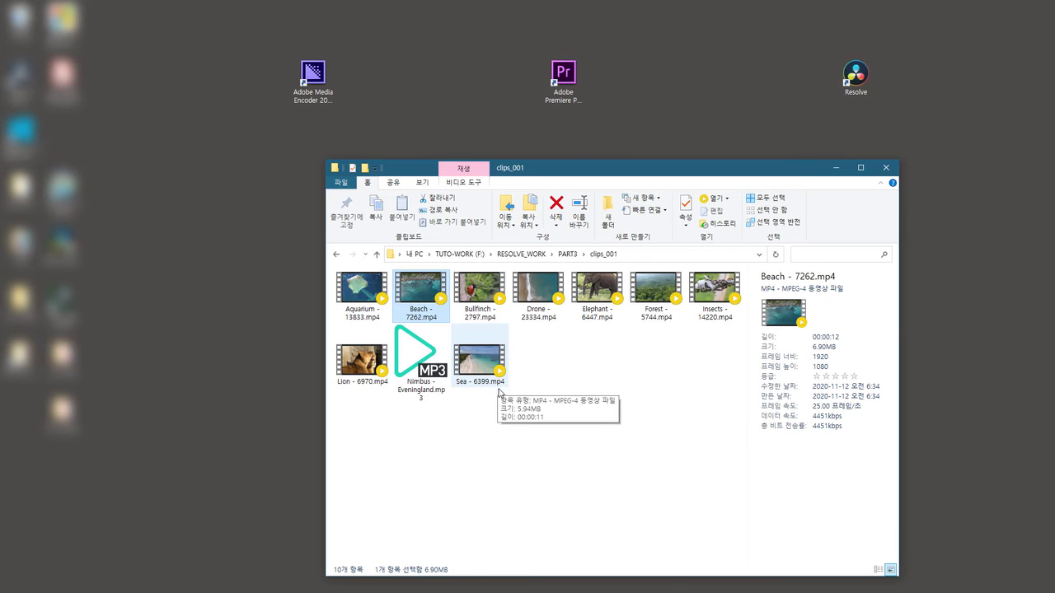
# Point out the Premiere Pro and Resolve shortcuts and recheck the frame rate of every video clip in the folder
pyautogui.click(562, 68)
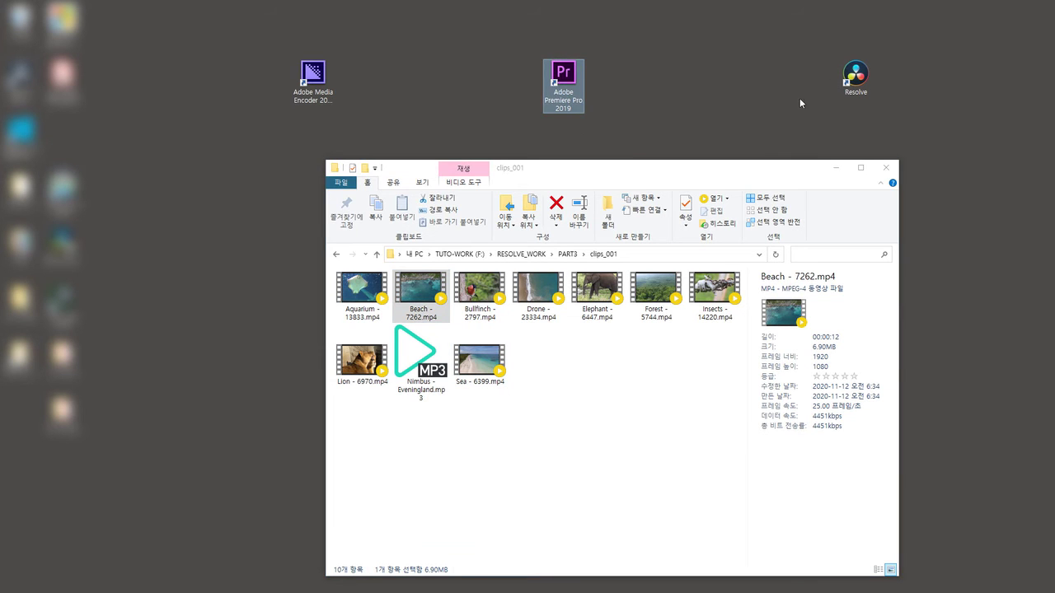
pyautogui.click(855, 76)
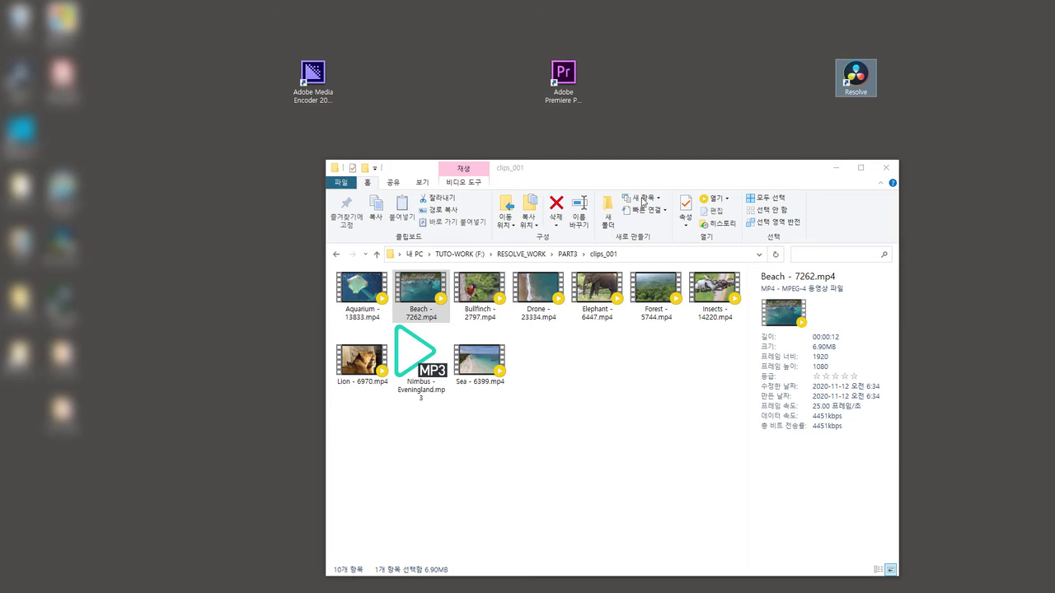
pyautogui.click(537, 293)
pyautogui.click(478, 293)
pyautogui.click(437, 300)
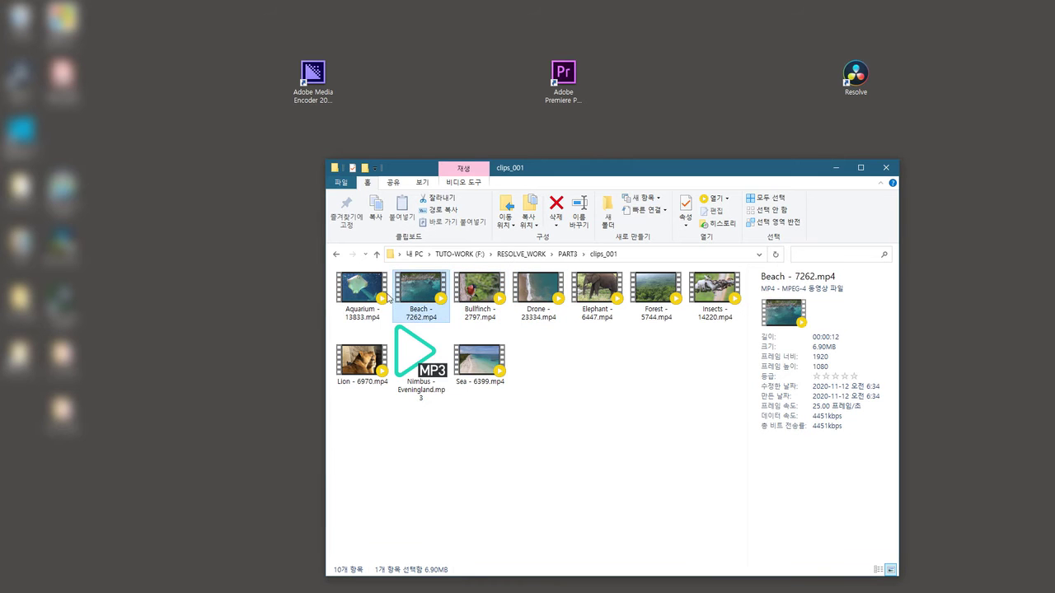
pyautogui.click(362, 292)
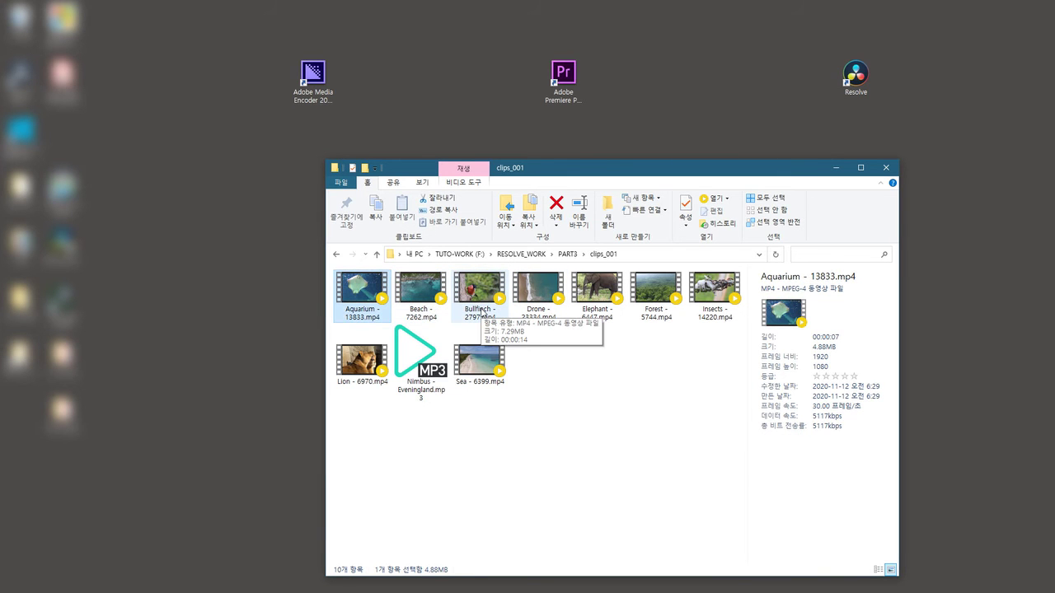
pyautogui.click(540, 313)
pyautogui.click(605, 304)
pyautogui.click(667, 297)
pyautogui.click(703, 301)
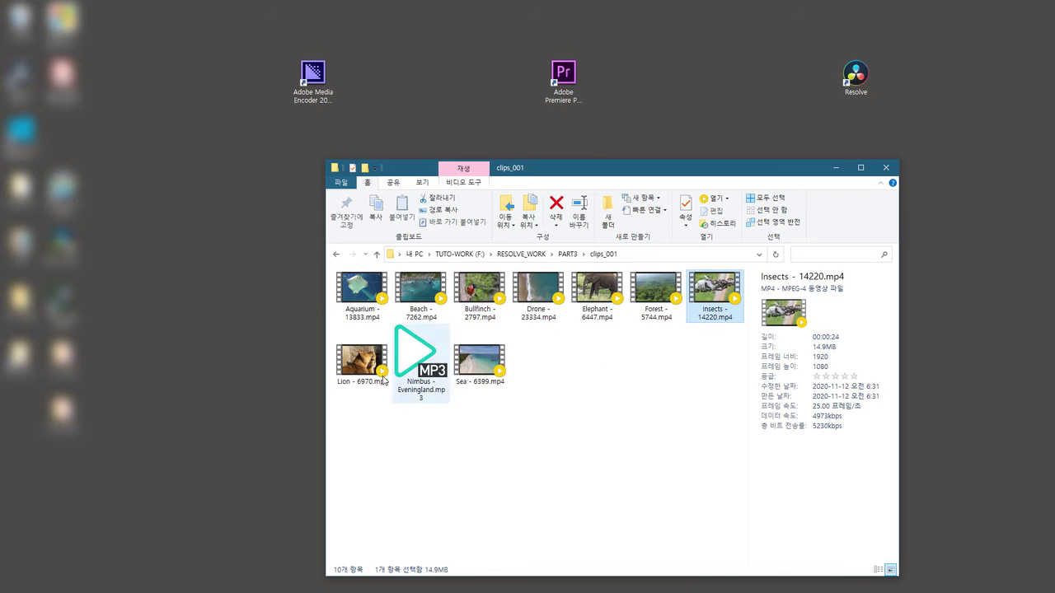
pyautogui.click(354, 375)
pyautogui.click(481, 363)
pyautogui.click(482, 298)
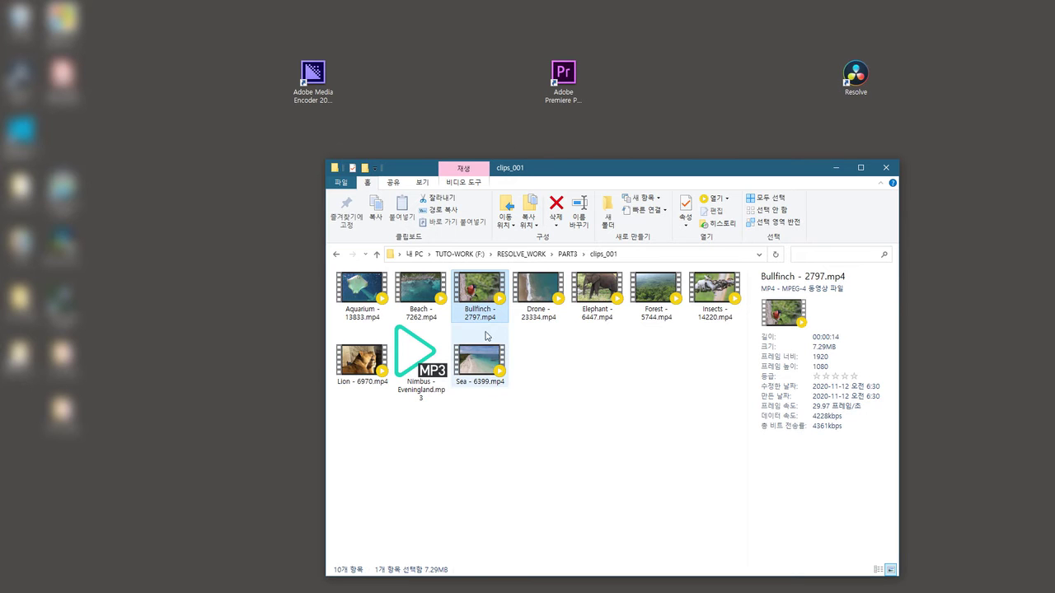
# Switch to Adobe Media Encoder 2019 and reposition its window on the desktop
pyautogui.click(478, 591)
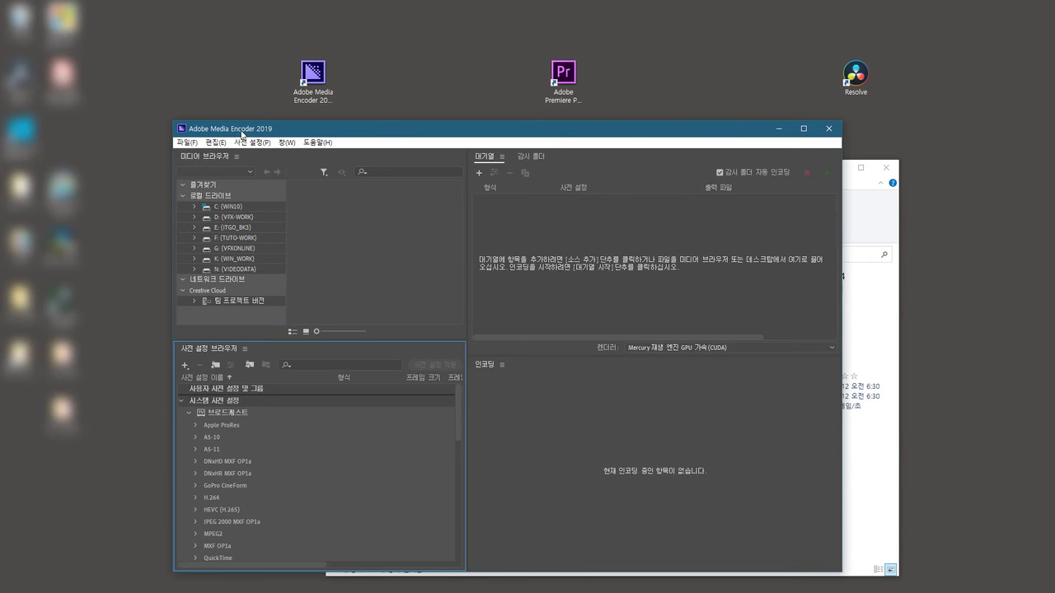
pyautogui.moveTo(396, 136); pyautogui.dragTo(347, 128)
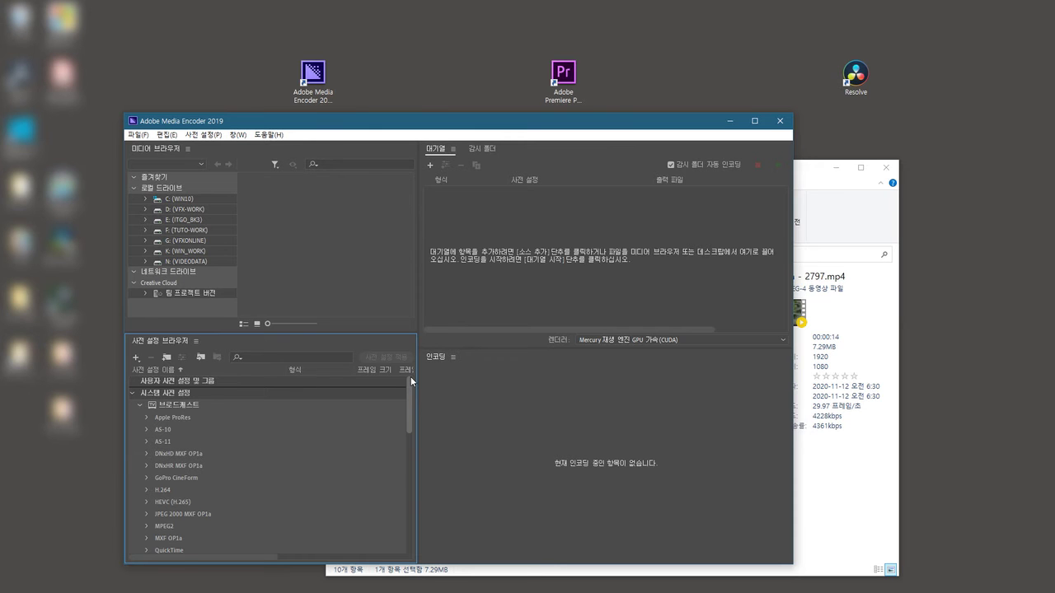
pyautogui.moveTo(272, 122)
pyautogui.mouseDown()
pyautogui.moveTo(299, 137)
pyautogui.moveTo(280, 124)
pyautogui.mouseUp()
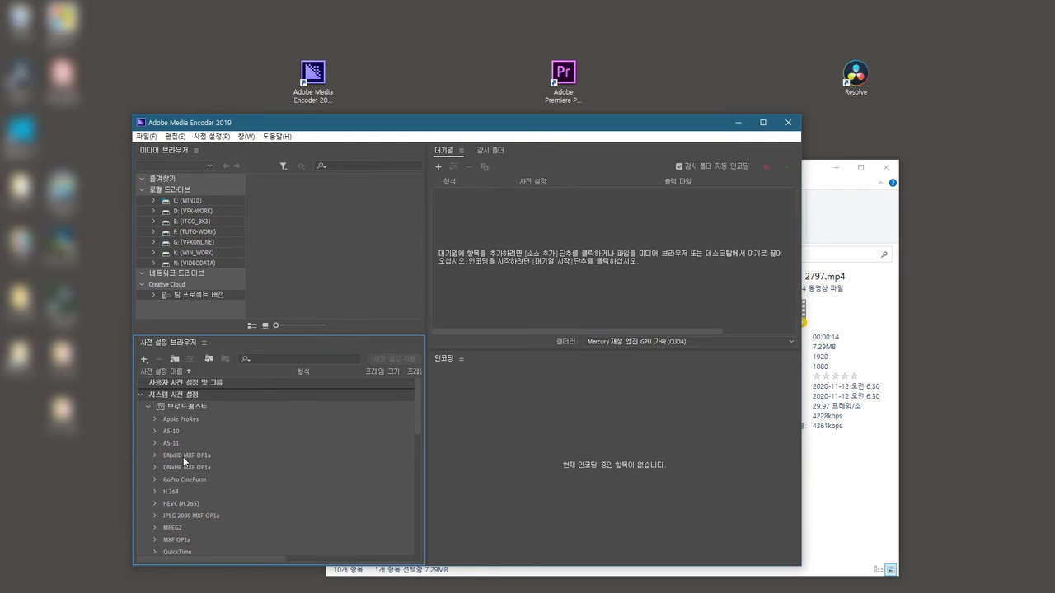
# Create an encoding preset named "my prores 422 HQ v01" with the QuickTime format
pyautogui.click(144, 358)
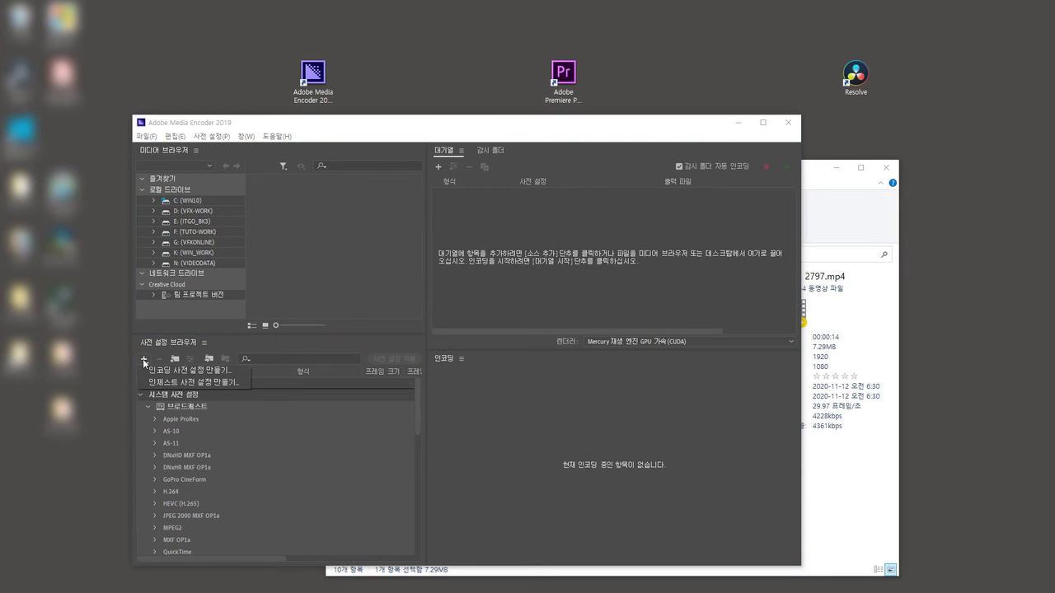
pyautogui.click(191, 371)
pyautogui.click(472, 128)
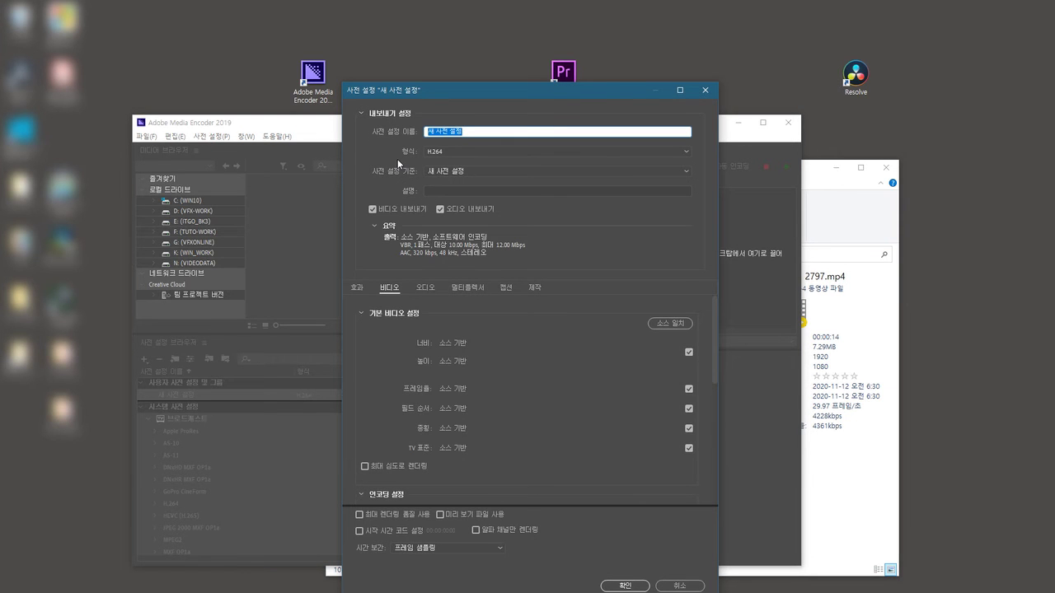
pyautogui.write('my prores 422 HQ v01')
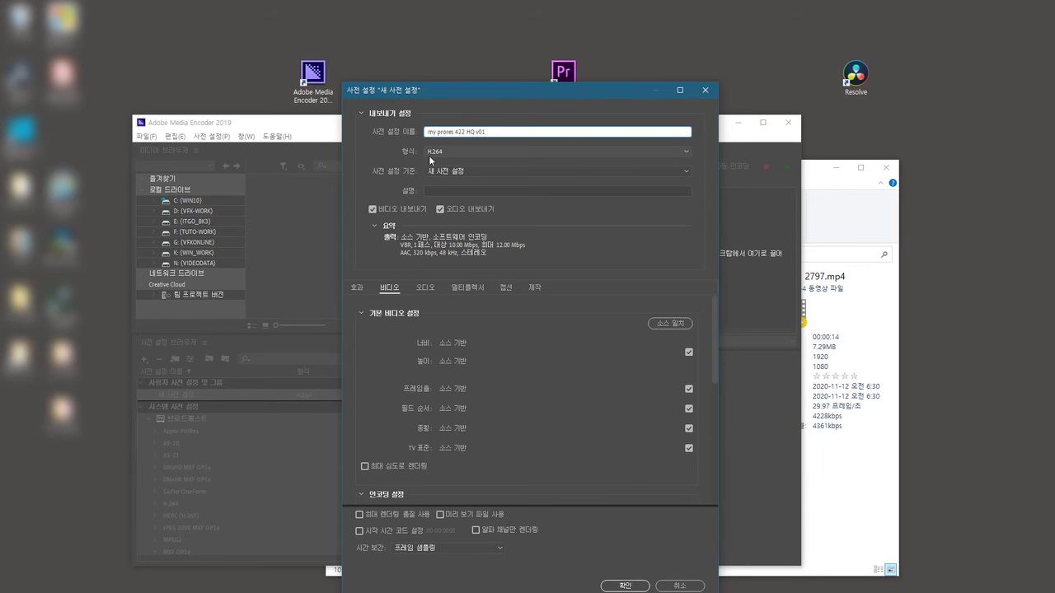
pyautogui.click(468, 151)
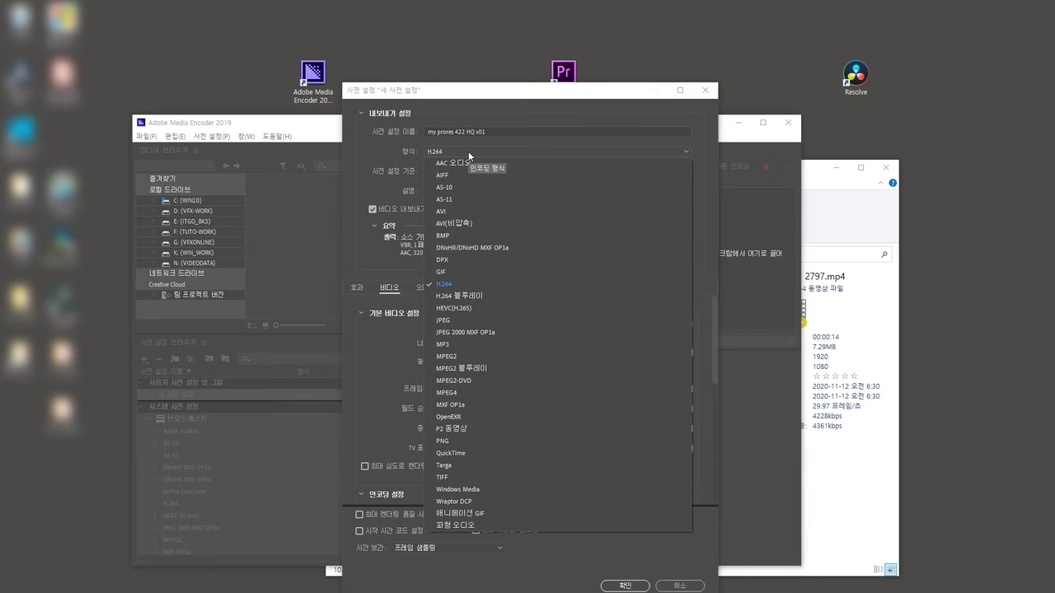
pyautogui.click(458, 453)
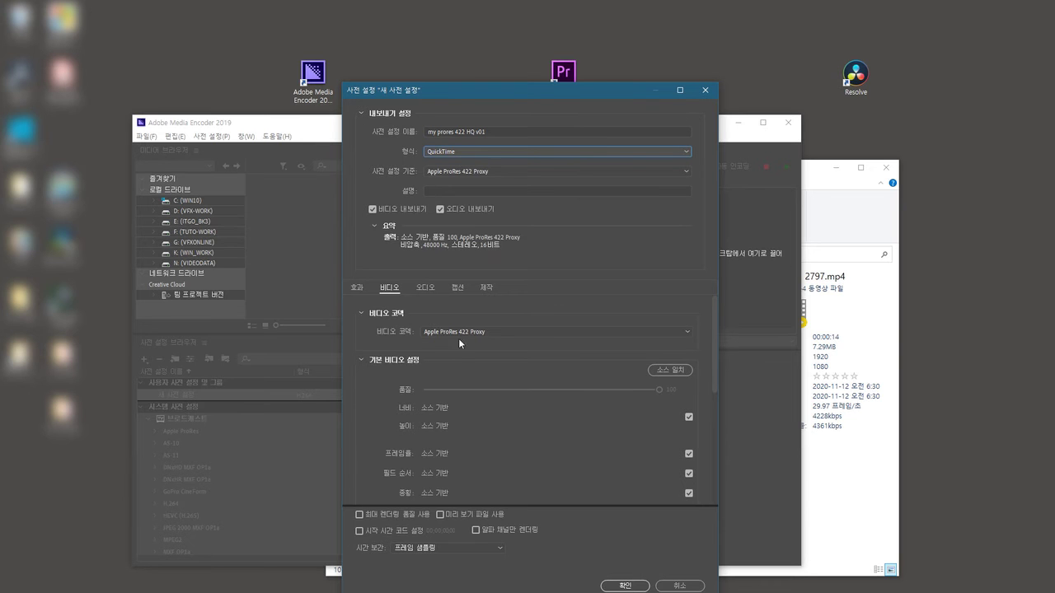
pyautogui.click(396, 294)
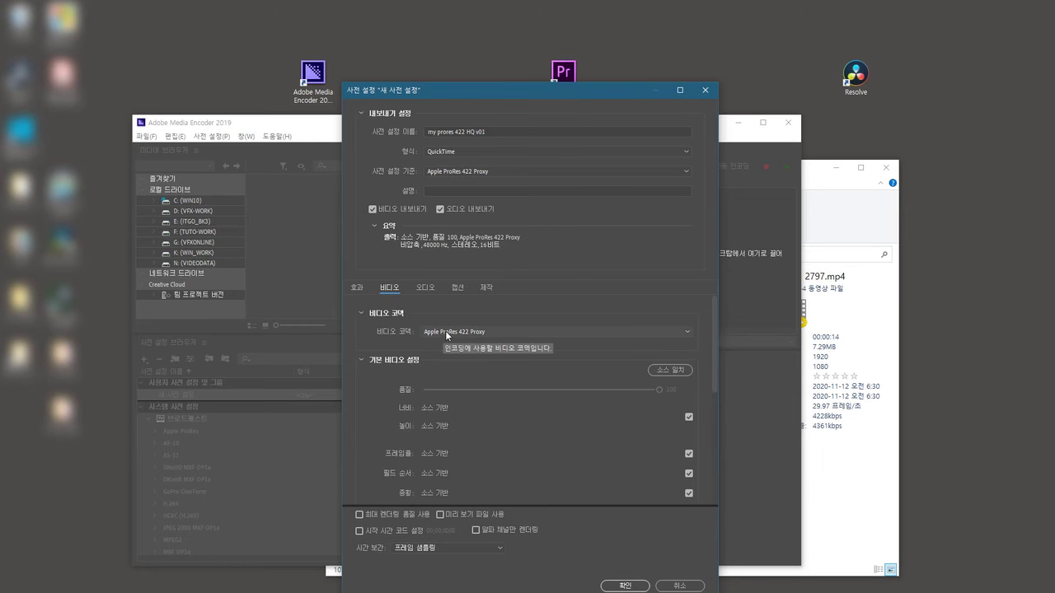
pyautogui.click(443, 331)
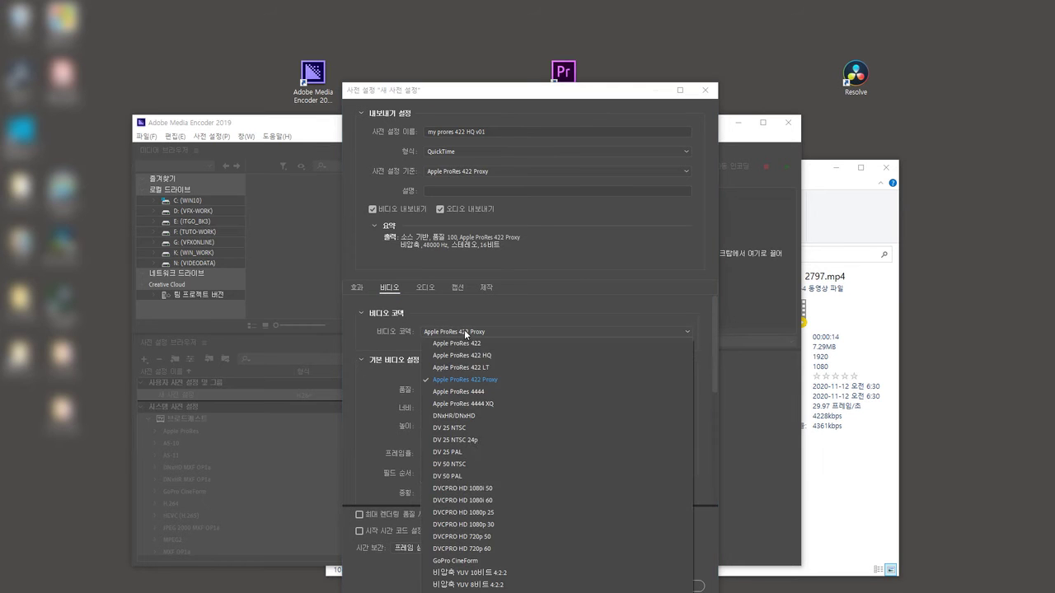
pyautogui.click(394, 346)
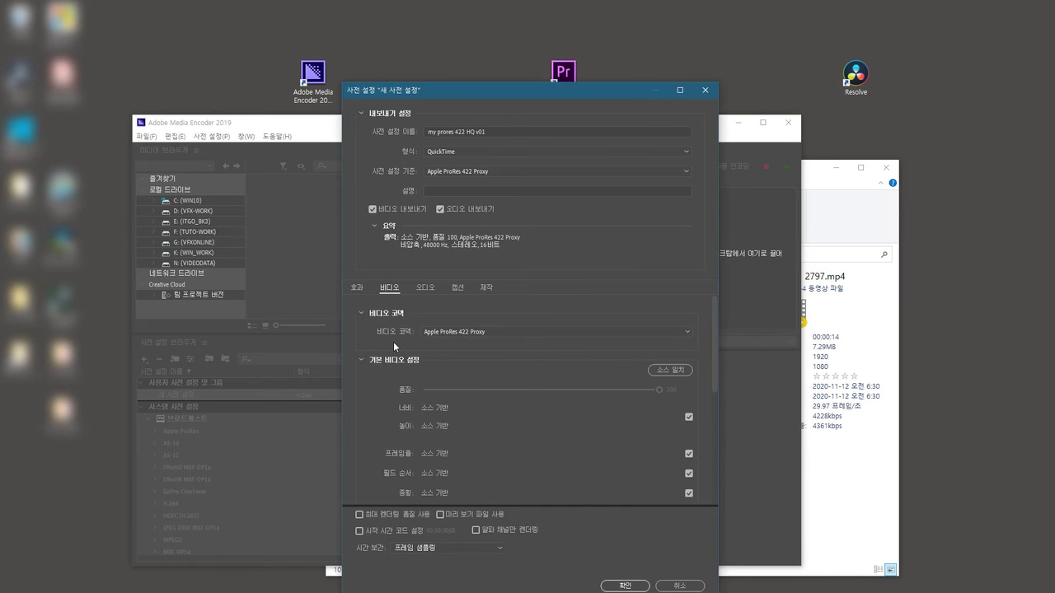
# Match the preset's basic video settings to the source and set its video codec to Apple ProRes 422 HQ
pyautogui.click(668, 372)
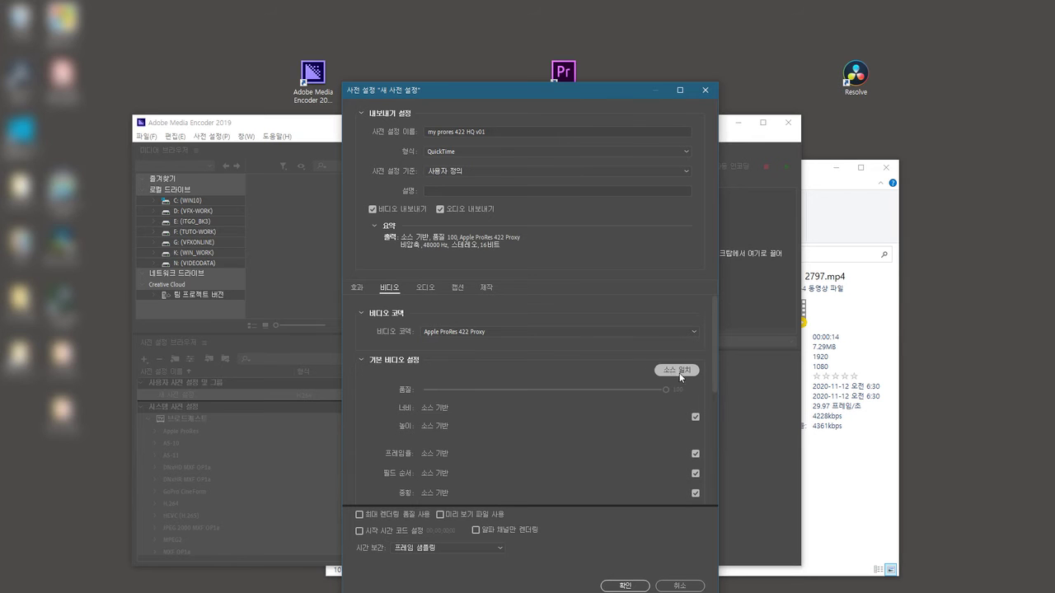
pyautogui.click(672, 372)
pyautogui.click(441, 331)
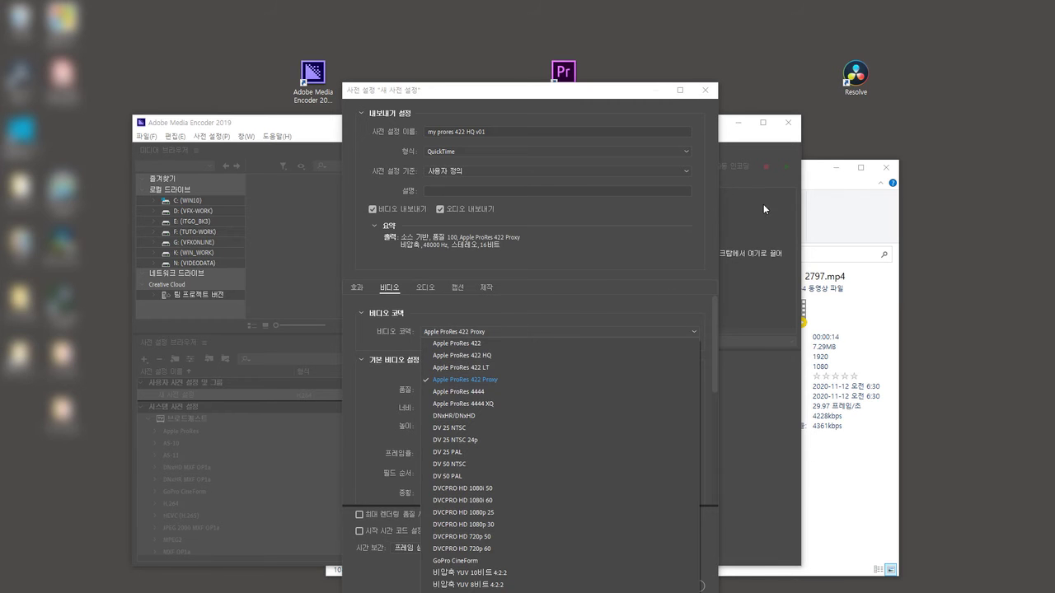
pyautogui.click(810, 181)
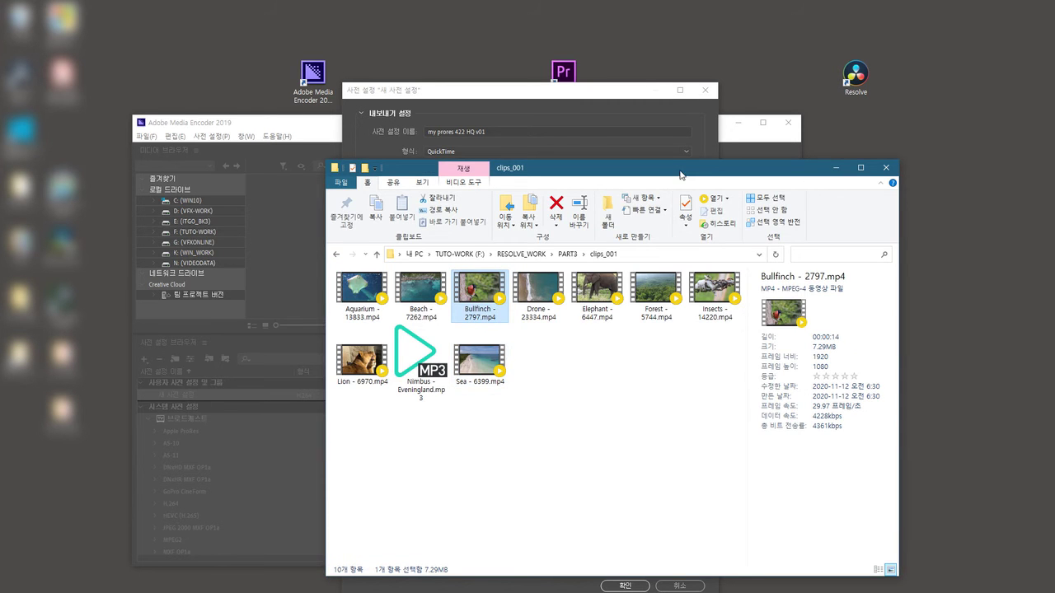
pyautogui.moveTo(673, 171); pyautogui.dragTo(876, 176)
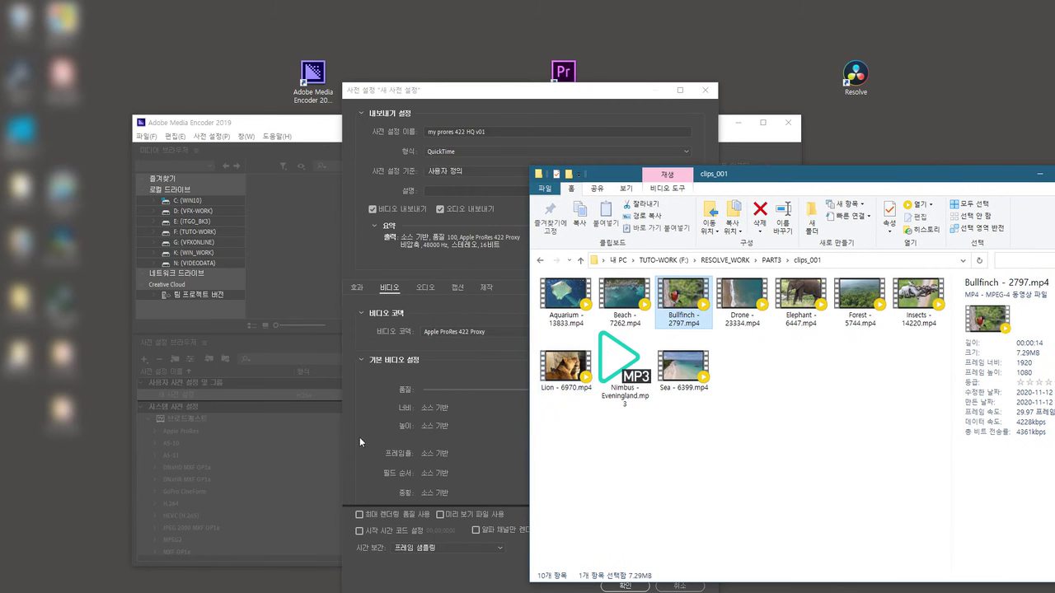
pyautogui.click(486, 333)
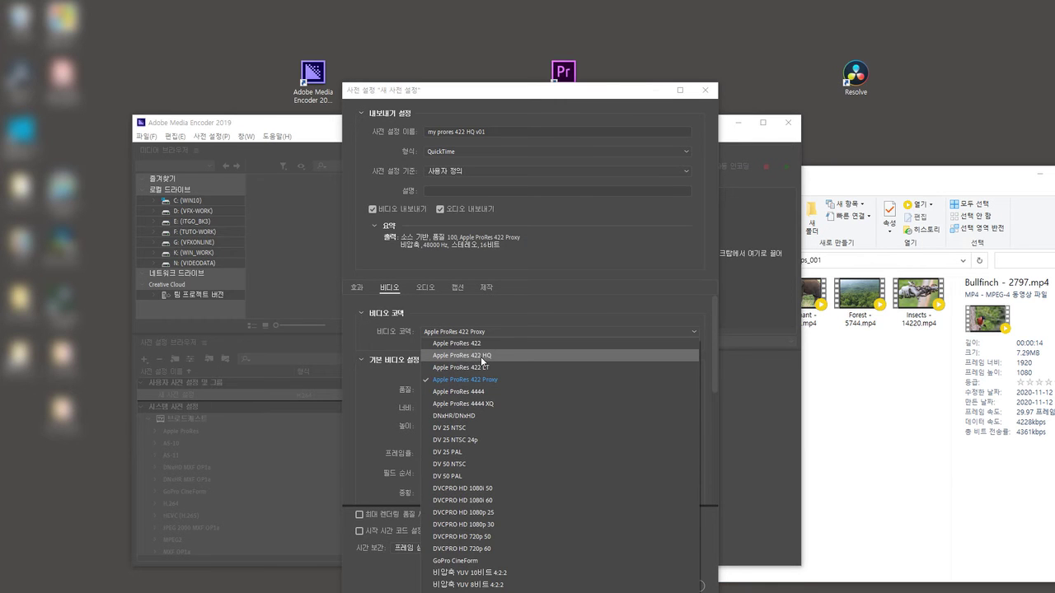
pyautogui.click(480, 356)
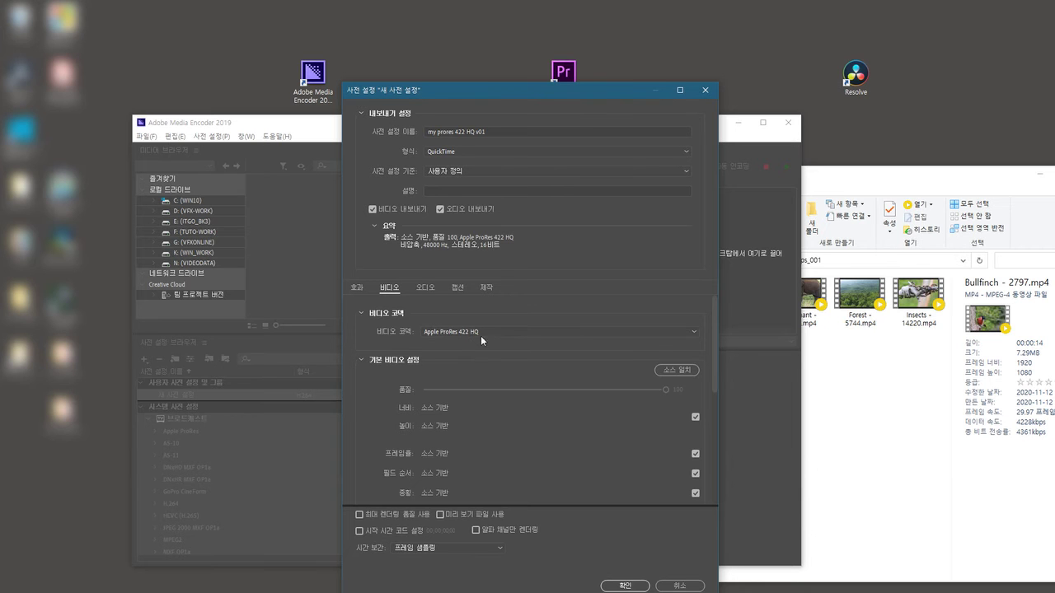
pyautogui.moveTo(576, 90); pyautogui.dragTo(420, 73)
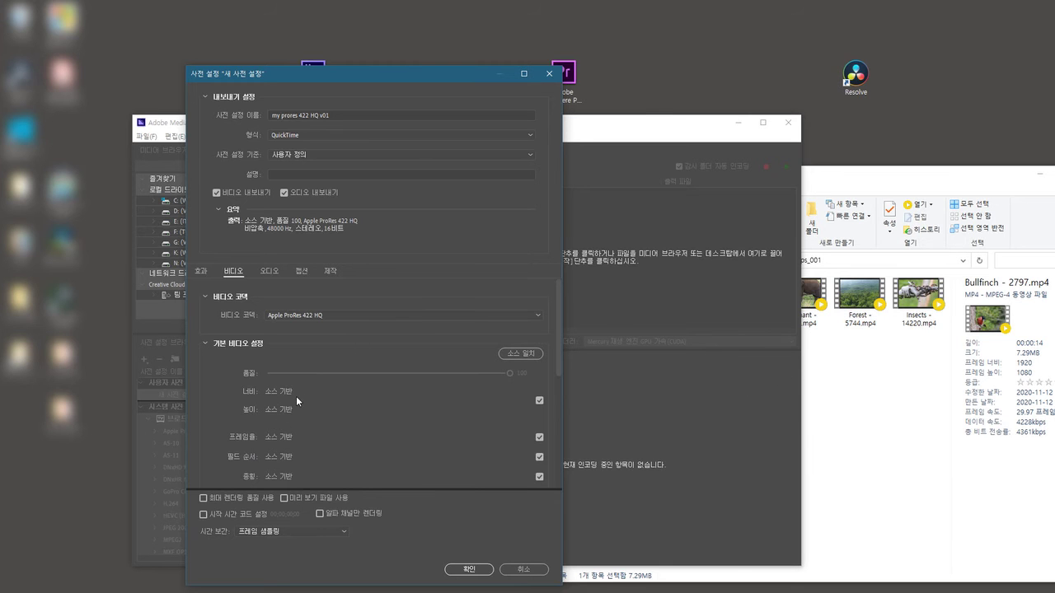
# Unlink the preset's frame size from the source and compare it with the frame dimensions of the clips in clips_001
pyautogui.click(539, 401)
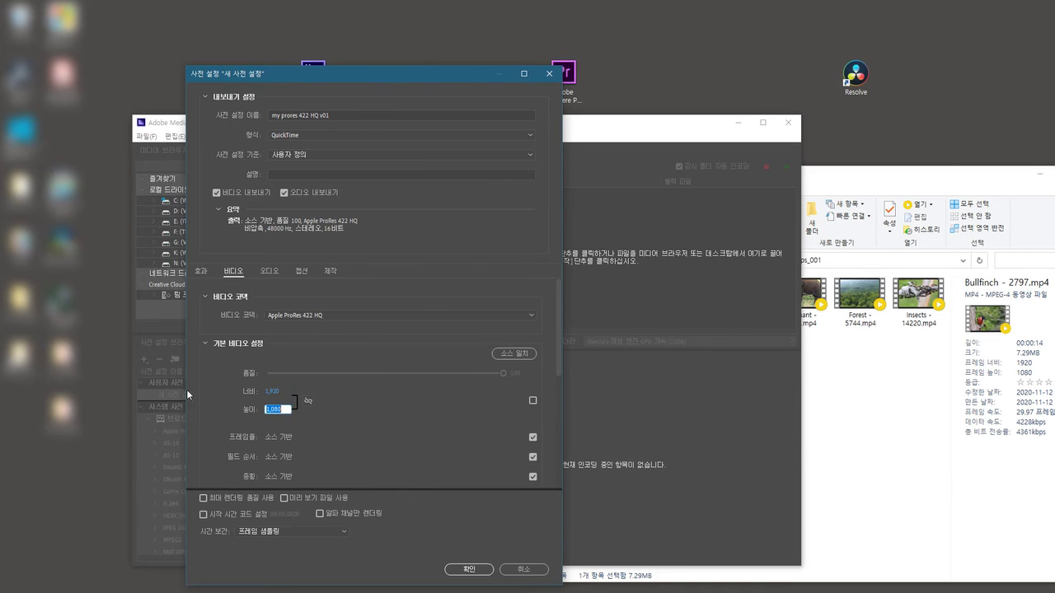
pyautogui.click(883, 386)
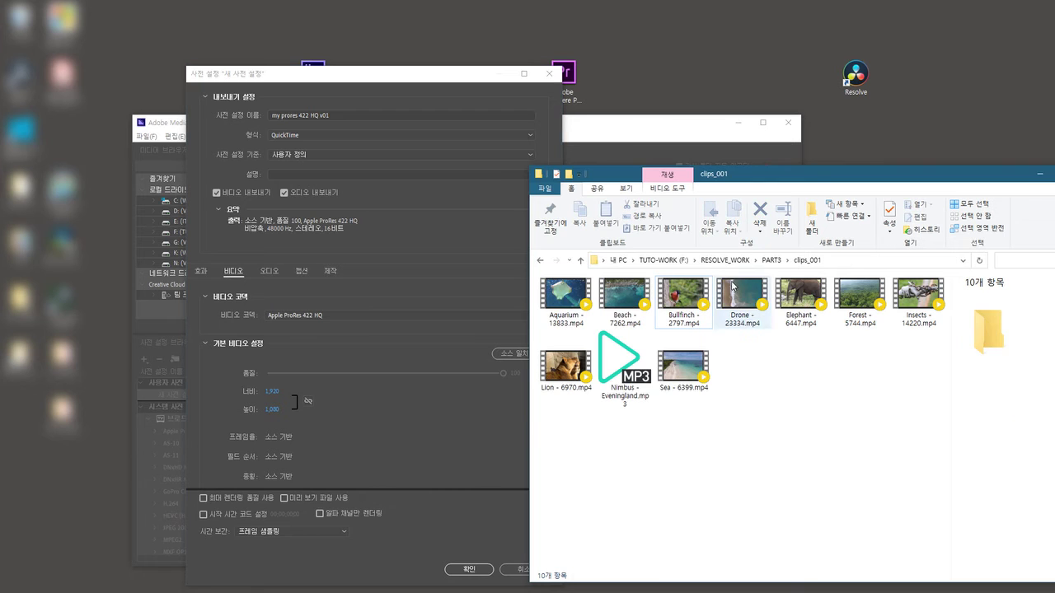
pyautogui.moveTo(803, 180); pyautogui.dragTo(720, 182)
pyautogui.click(509, 301)
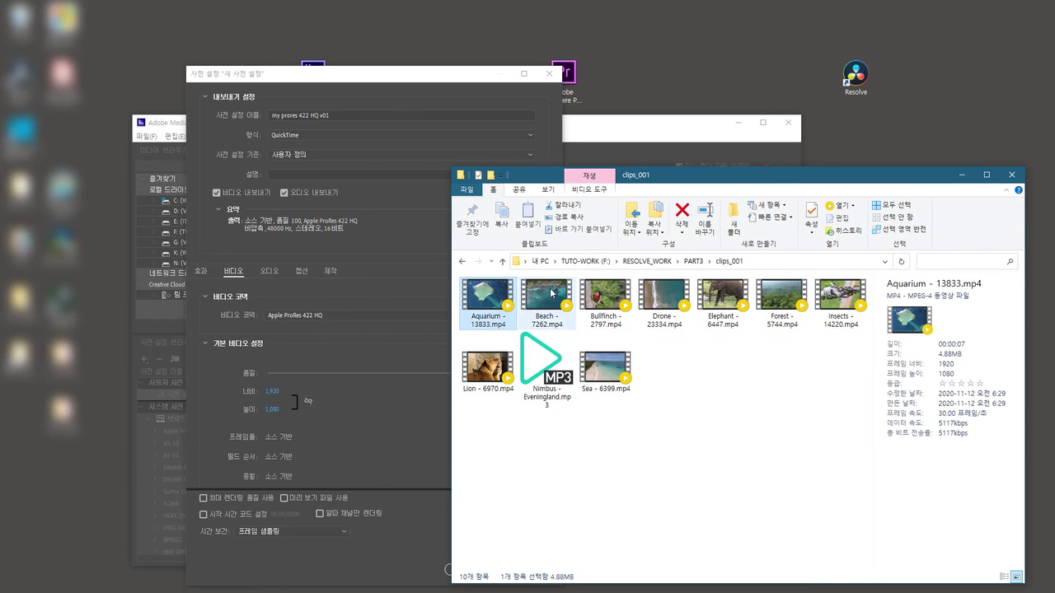
pyautogui.click(853, 326)
pyautogui.press('Left')
pyautogui.press('Left')
pyautogui.press('Left')
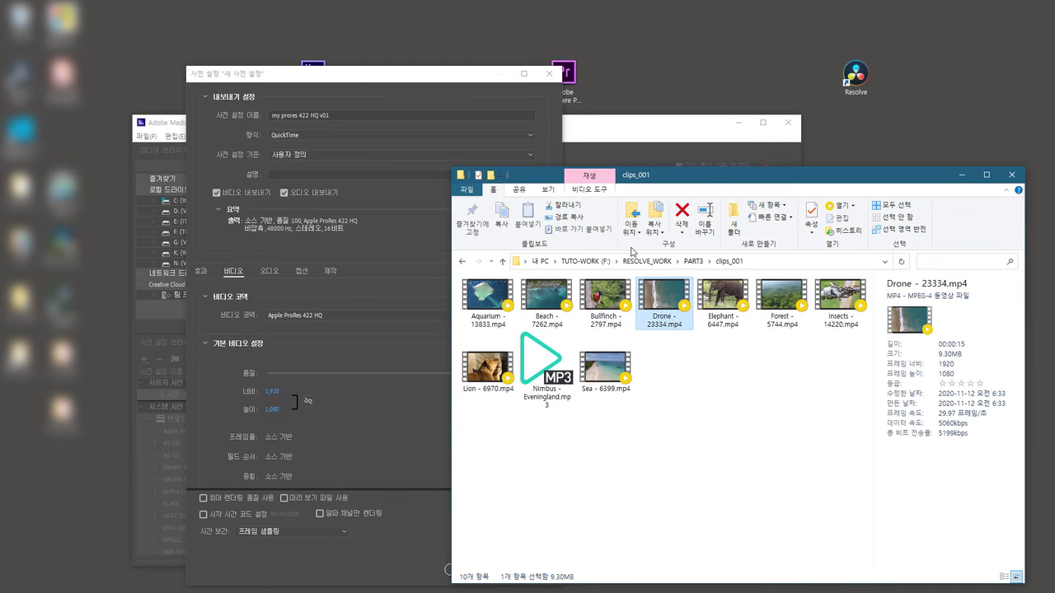
pyautogui.moveTo(708, 184); pyautogui.dragTo(826, 184)
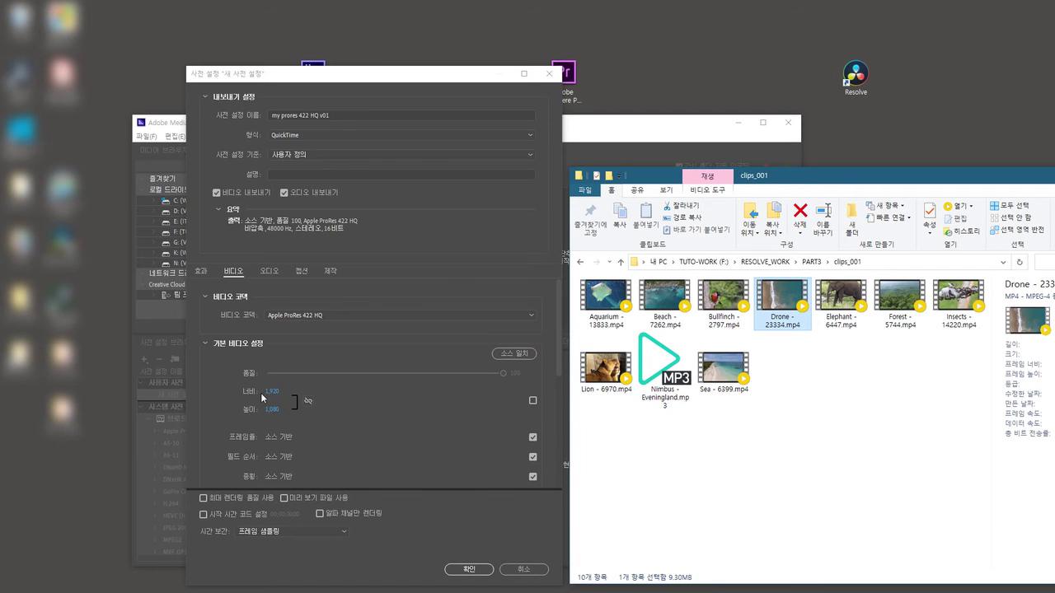
# Use a fixed 1920 × 1080 frame size for the preset instead of the source size and set its frame rate to 23.976
pyautogui.click(532, 401)
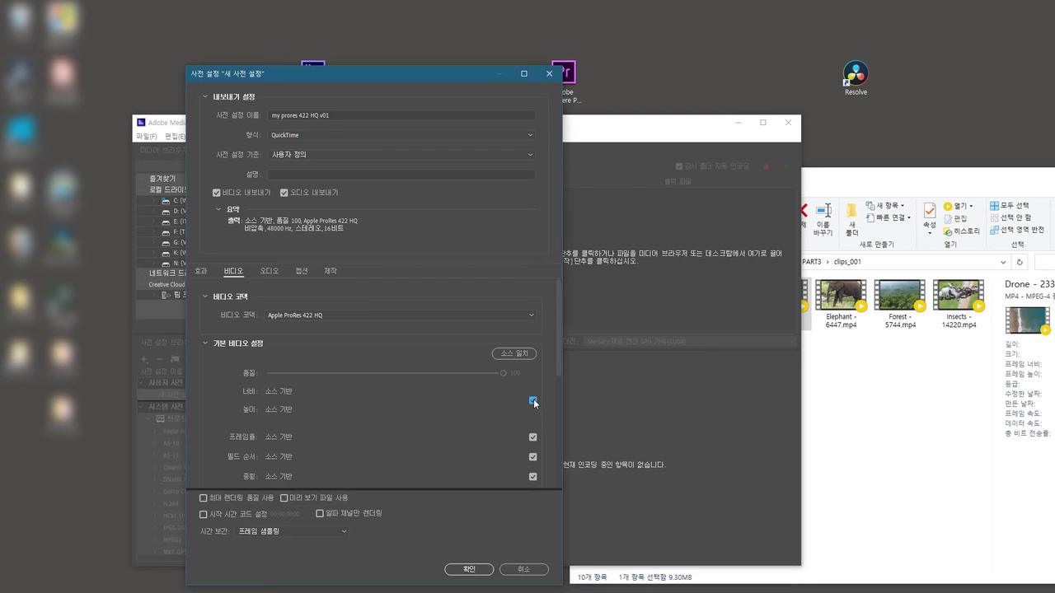
pyautogui.click(273, 391)
pyautogui.click(272, 409)
pyautogui.click(219, 395)
pyautogui.click(532, 438)
pyautogui.scroll(-2, 558, 360)
pyautogui.click(313, 367)
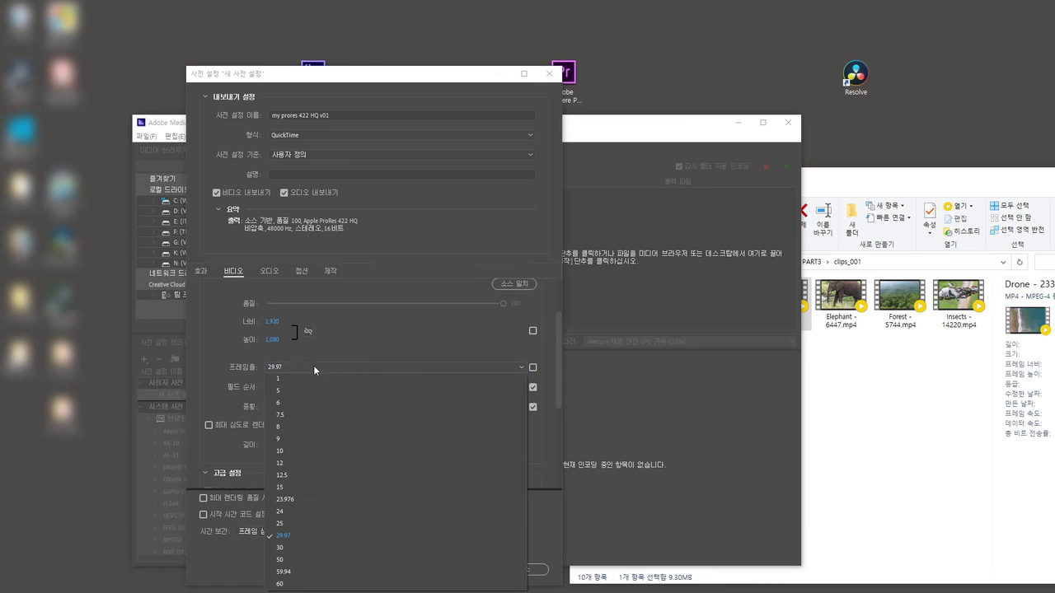
pyautogui.click(294, 500)
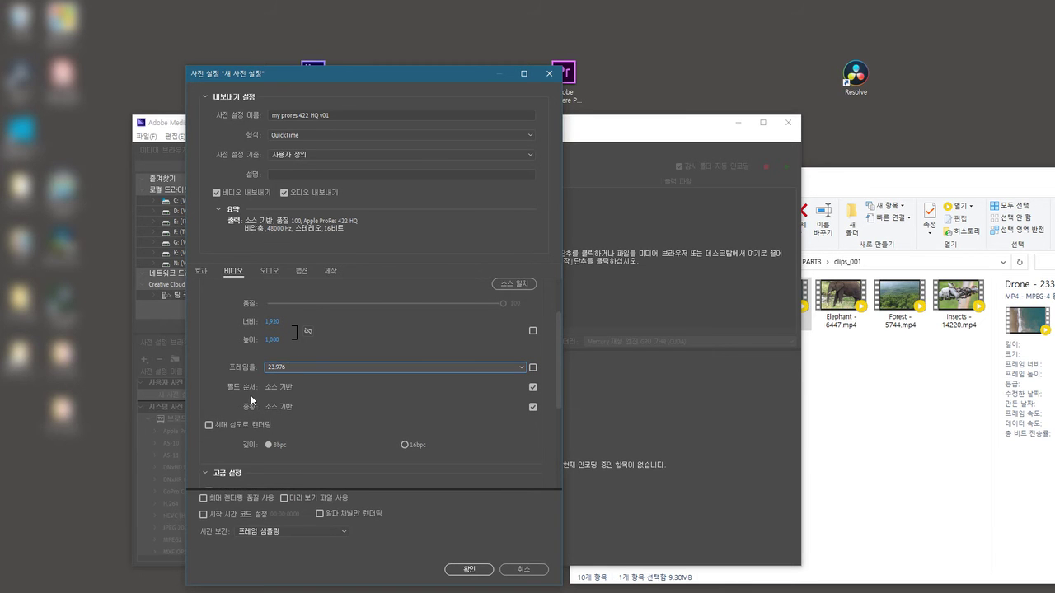
# Check the Drone and Beach clip details and the preset's audio and video settings, and save the encoding preset
pyautogui.click(781, 300)
pyautogui.click(682, 306)
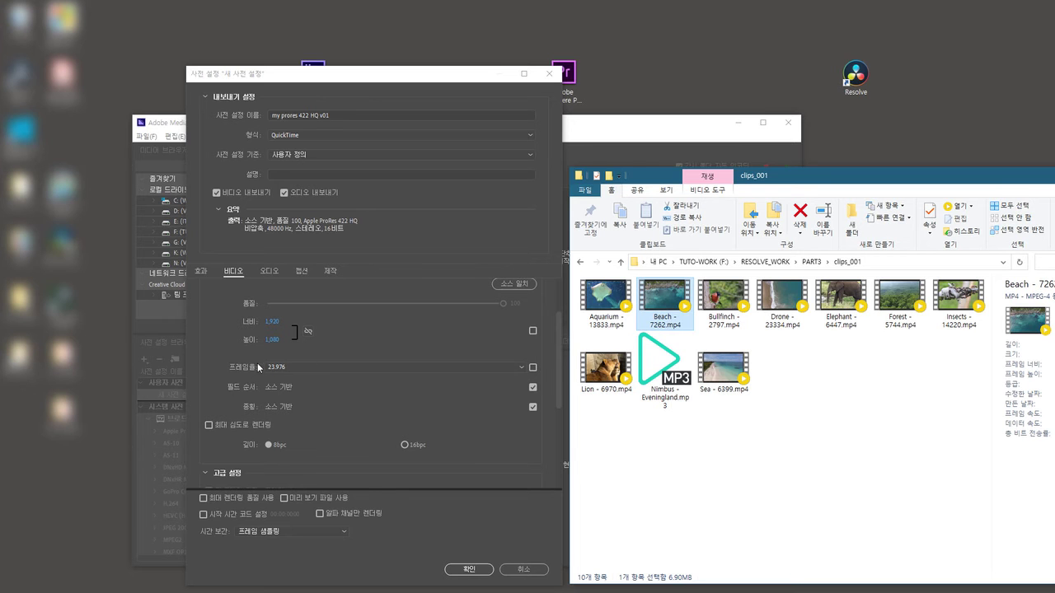
pyautogui.click(202, 369)
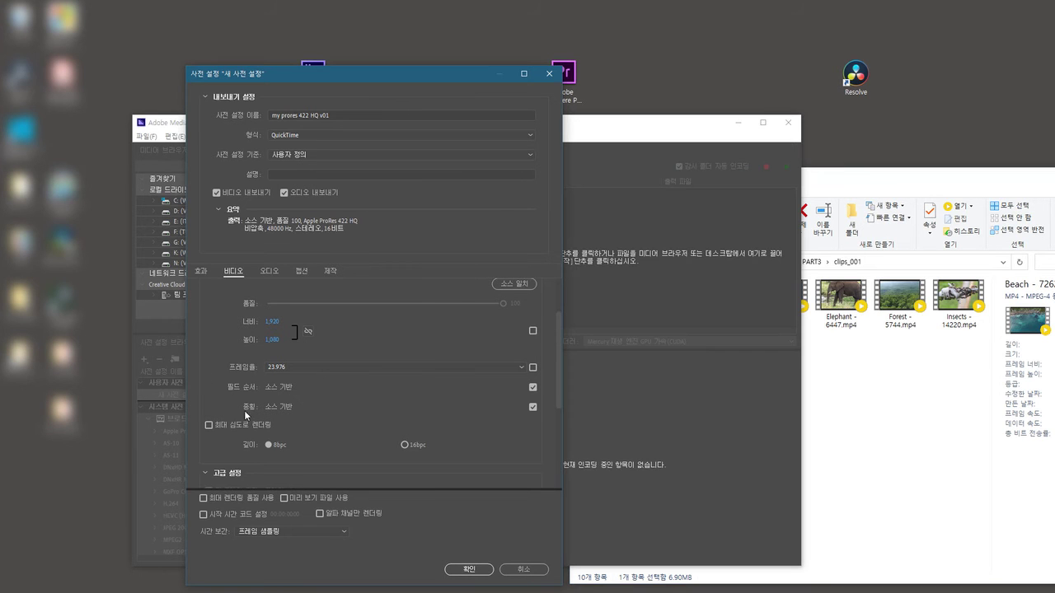
pyautogui.click(270, 275)
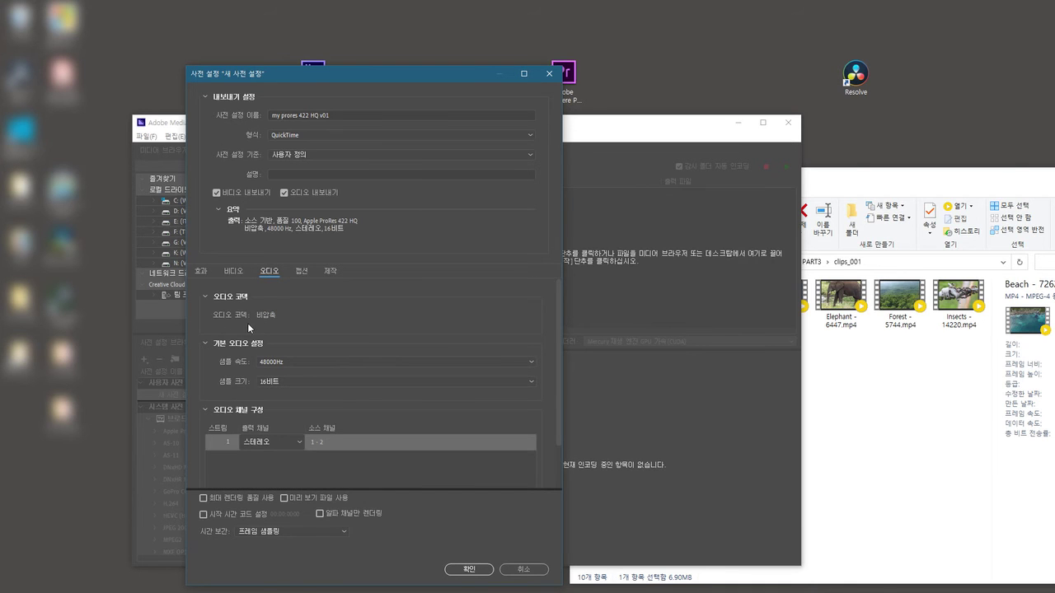
pyautogui.click(235, 272)
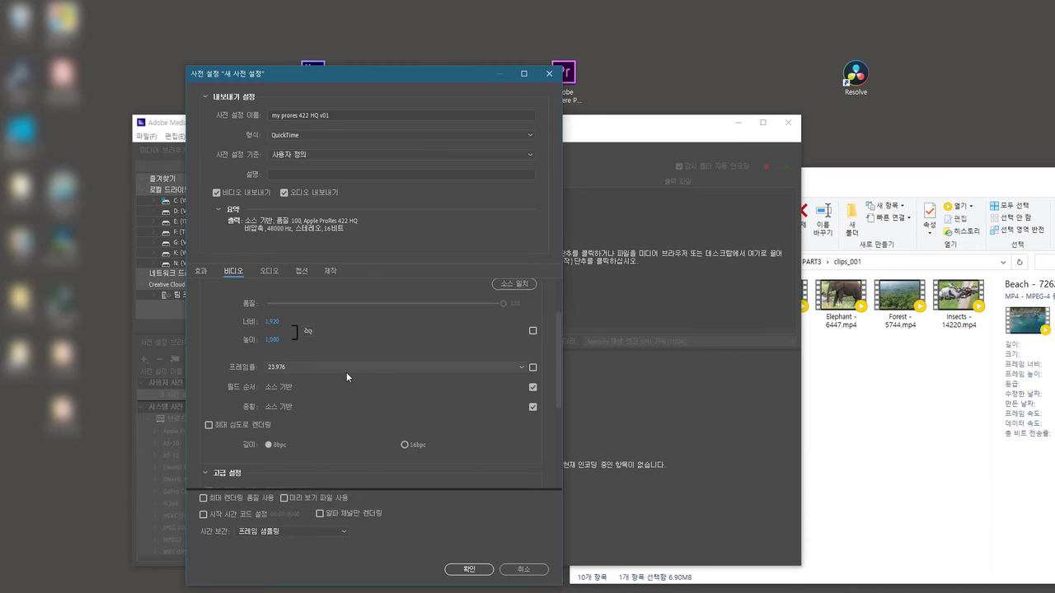
pyautogui.click(268, 272)
pyautogui.click(234, 271)
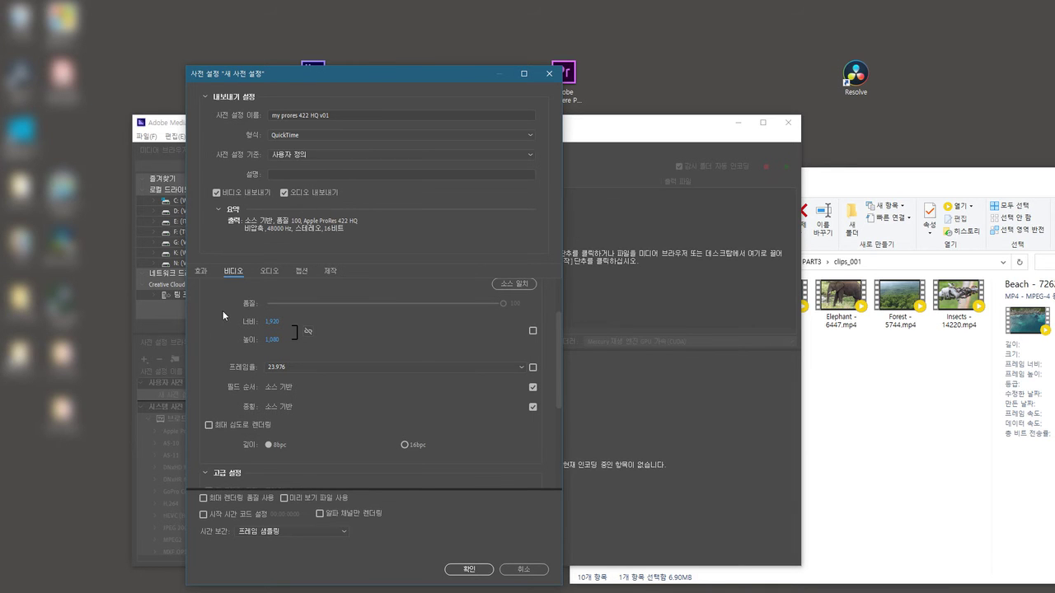
pyautogui.click(463, 569)
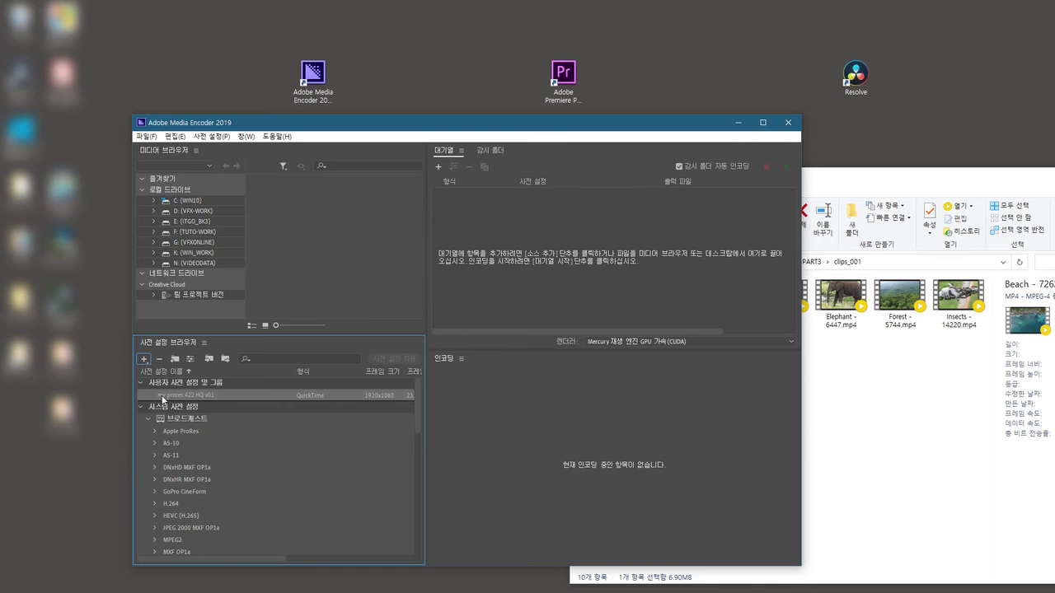
# Create an ingest preset named "my ingest v01"
pyautogui.moveTo(165, 396)
pyautogui.click(144, 360)
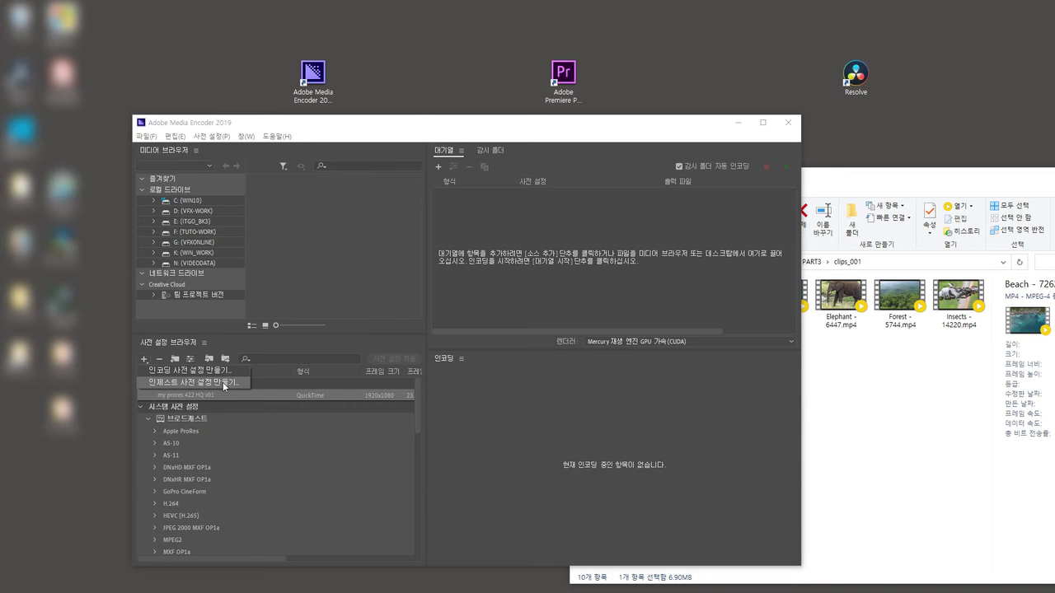
pyautogui.click(223, 383)
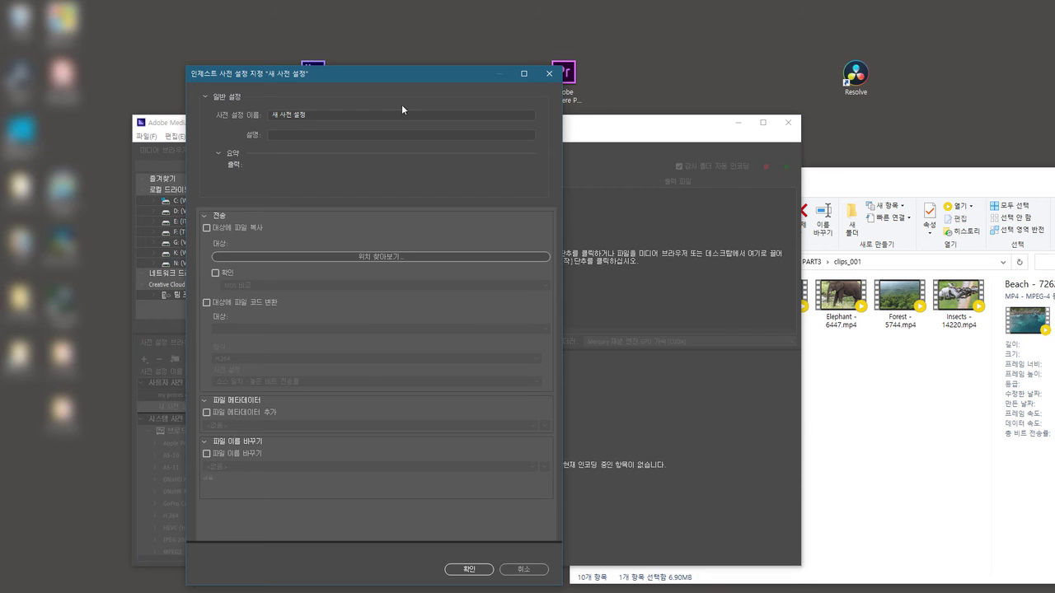
pyautogui.moveTo(310, 118); pyautogui.dragTo(216, 121)
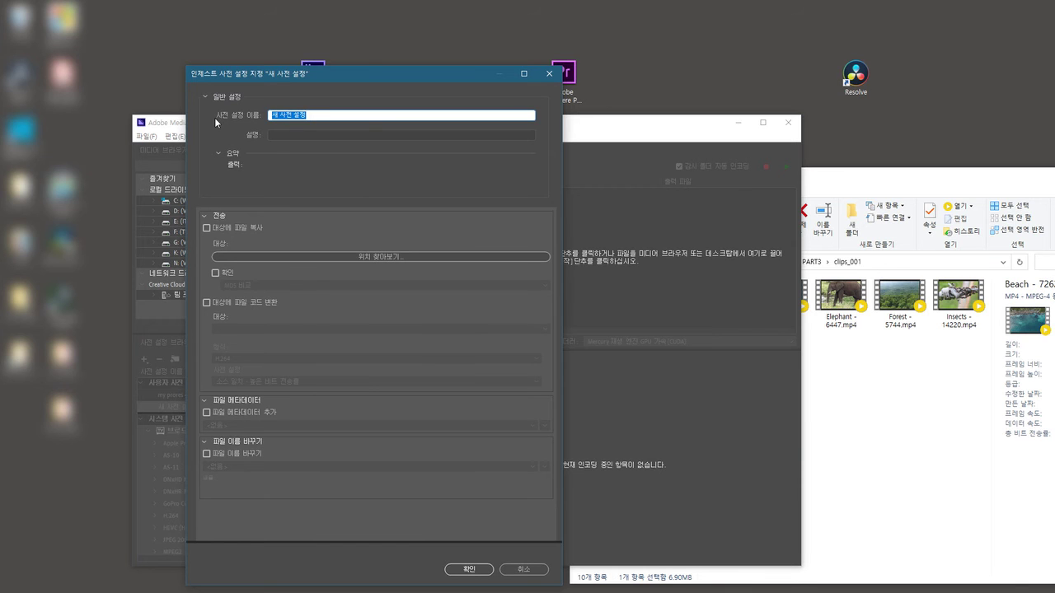
pyautogui.write('ingest')
pyautogui.press('Home')
pyautogui.write('my ingest v01')
# Enable transcoding of files to a destination in the ingest preset, using the QuickTime format and the "my prores 422 HQ v01" preset
pyautogui.click(206, 302)
pyautogui.click(275, 381)
pyautogui.click(251, 357)
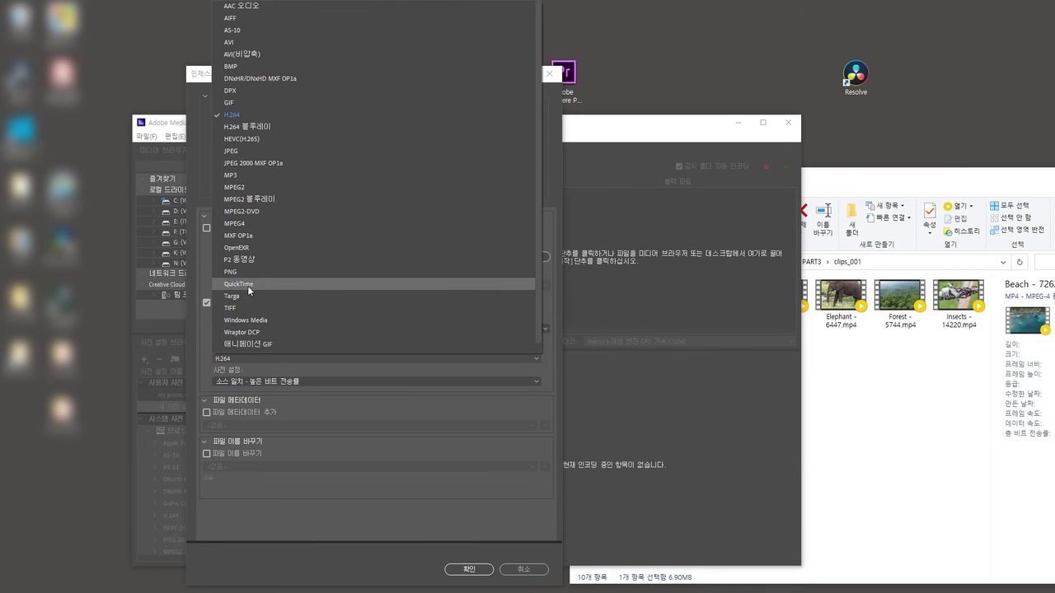
pyautogui.click(245, 284)
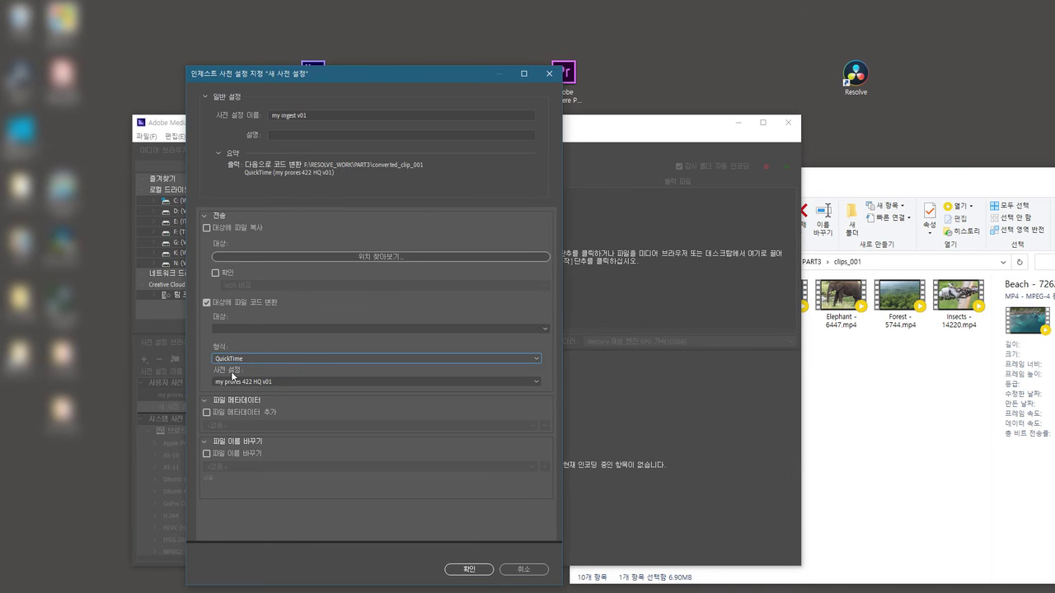
pyautogui.moveTo(415, 79); pyautogui.dragTo(539, 68)
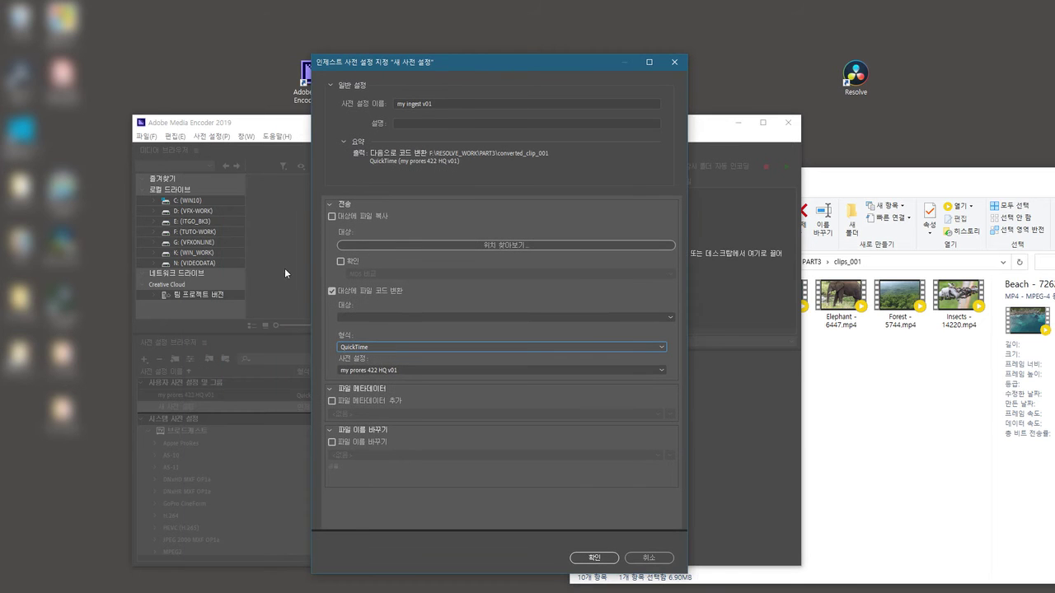
pyautogui.click(398, 369)
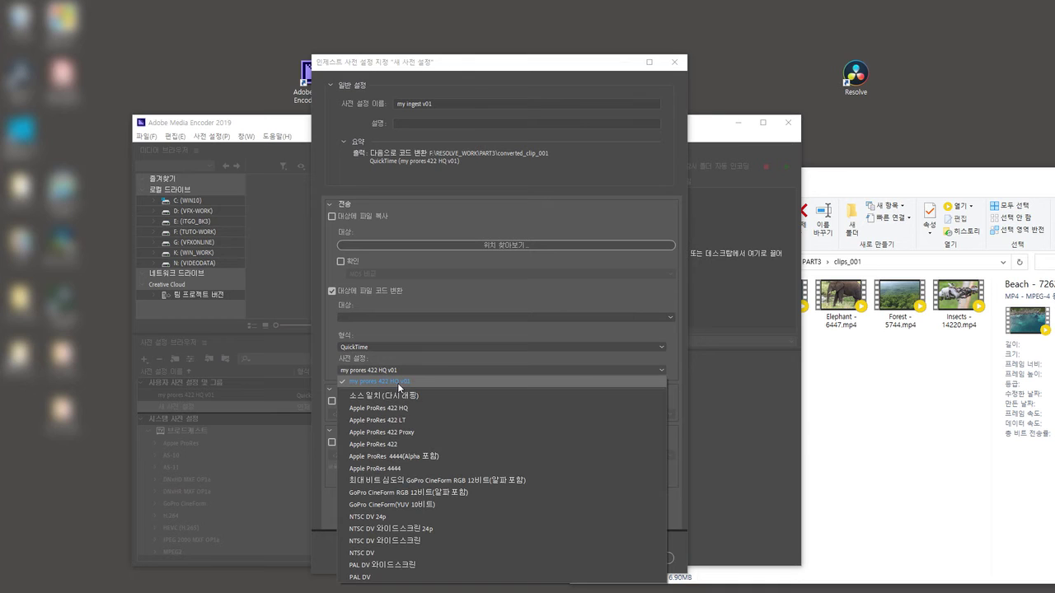
pyautogui.click(397, 383)
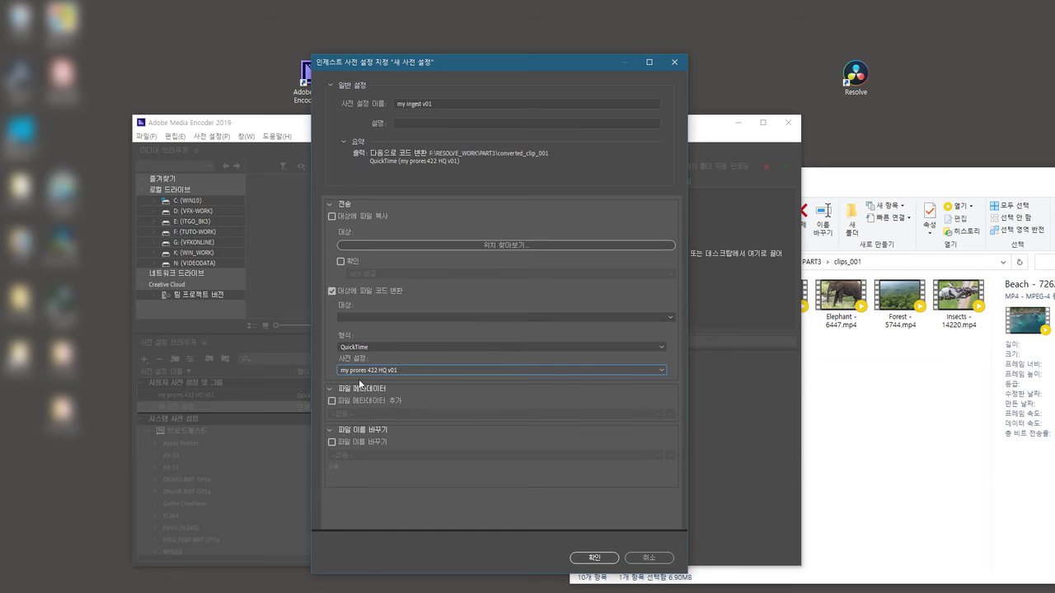
pyautogui.moveTo(527, 71); pyautogui.dragTo(477, 58)
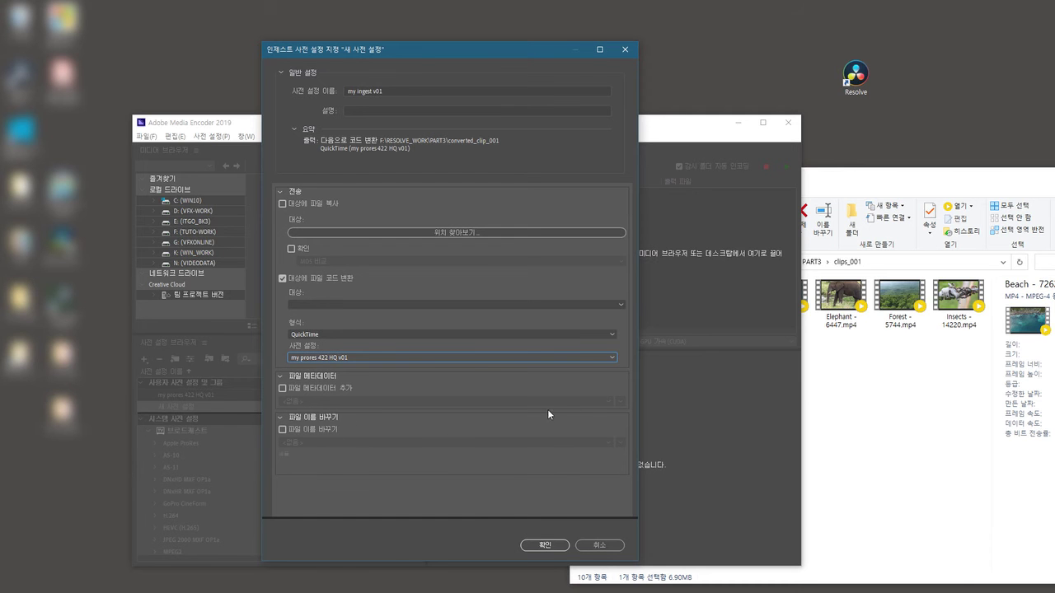
# Examine the file names and details of the video clips in the clips_001 folder one by one
pyautogui.click(857, 394)
pyautogui.click(624, 330)
pyautogui.click(663, 324)
pyautogui.click(723, 324)
pyautogui.click(783, 325)
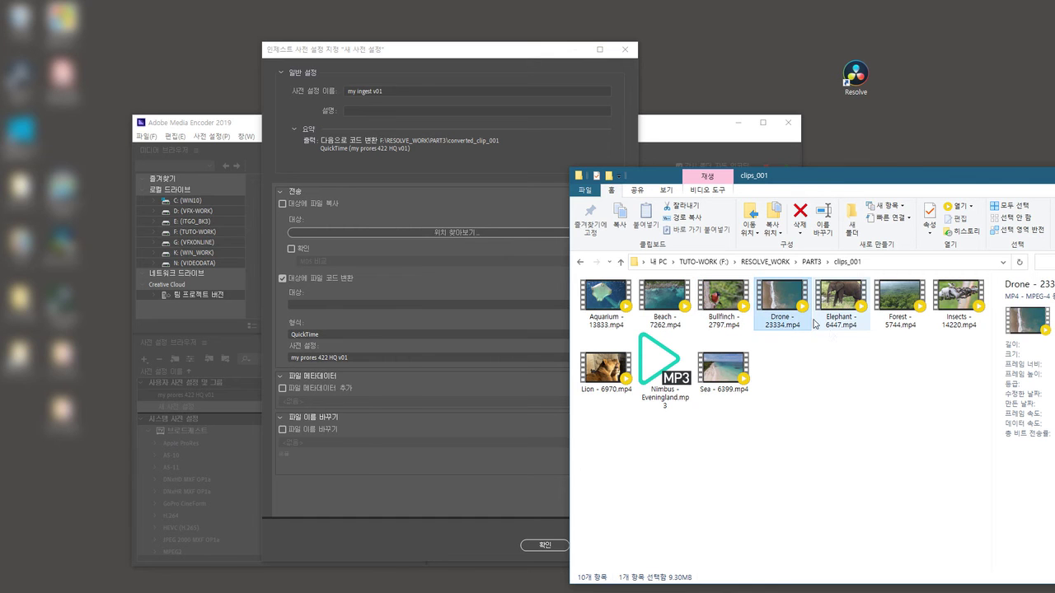
pyautogui.click(842, 323)
pyautogui.click(898, 330)
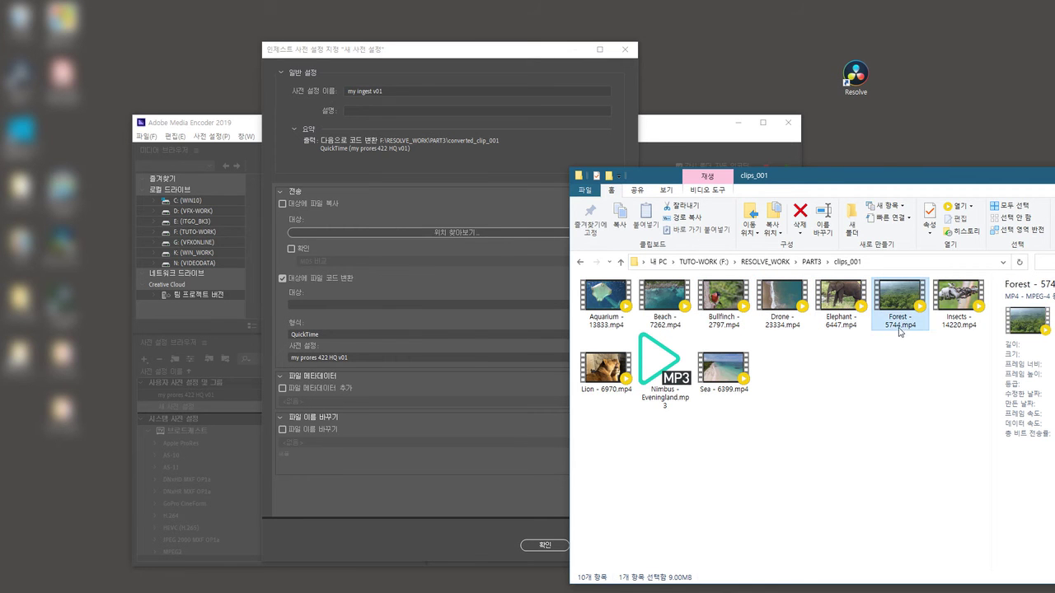
pyautogui.click(958, 322)
pyautogui.click(606, 375)
pyautogui.click(720, 387)
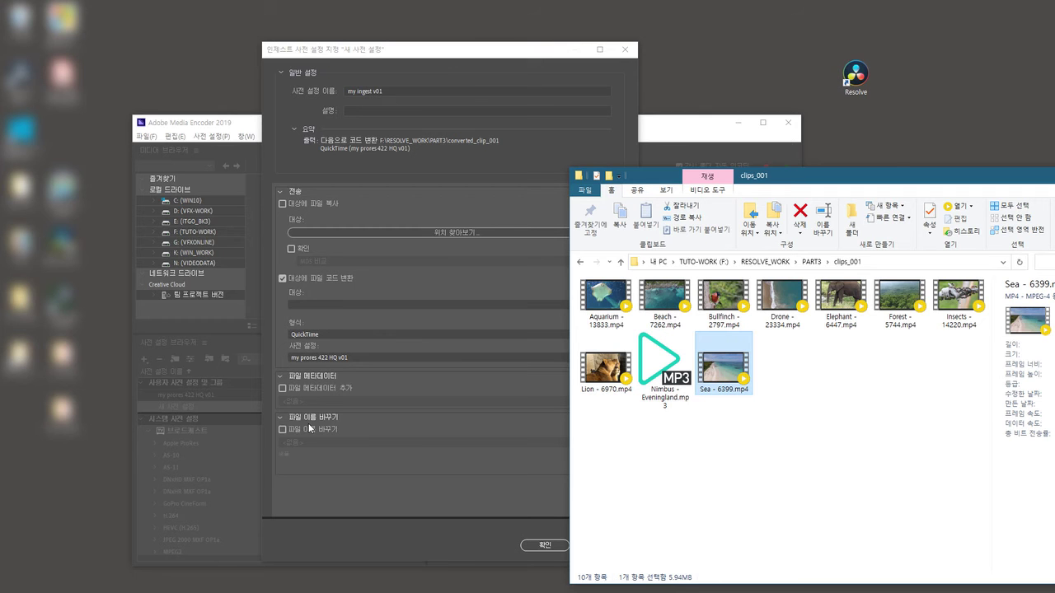
pyautogui.click(660, 316)
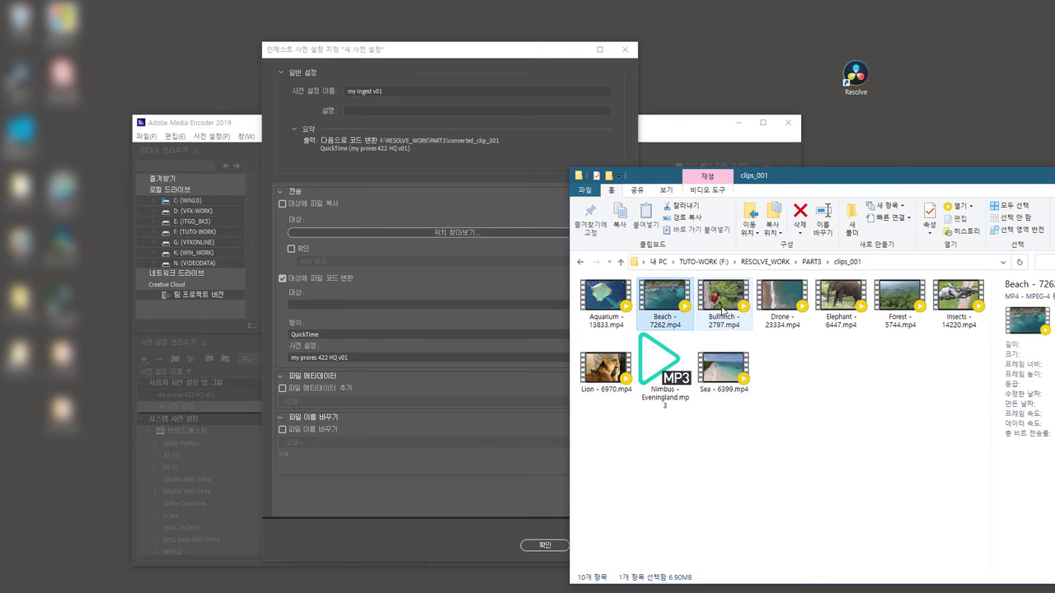
pyautogui.click(723, 313)
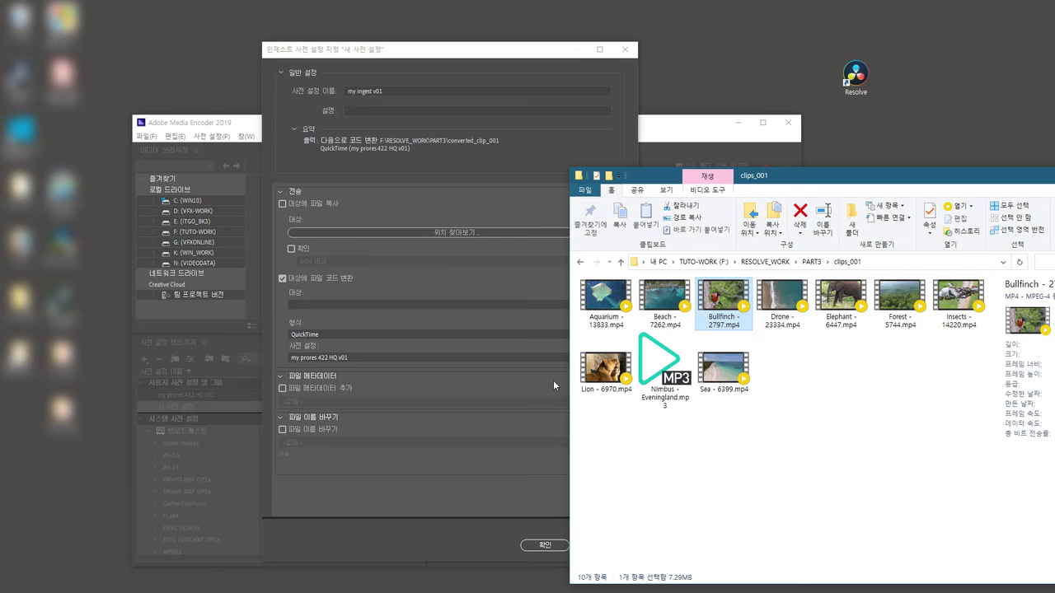
pyautogui.click(778, 333)
pyautogui.click(832, 327)
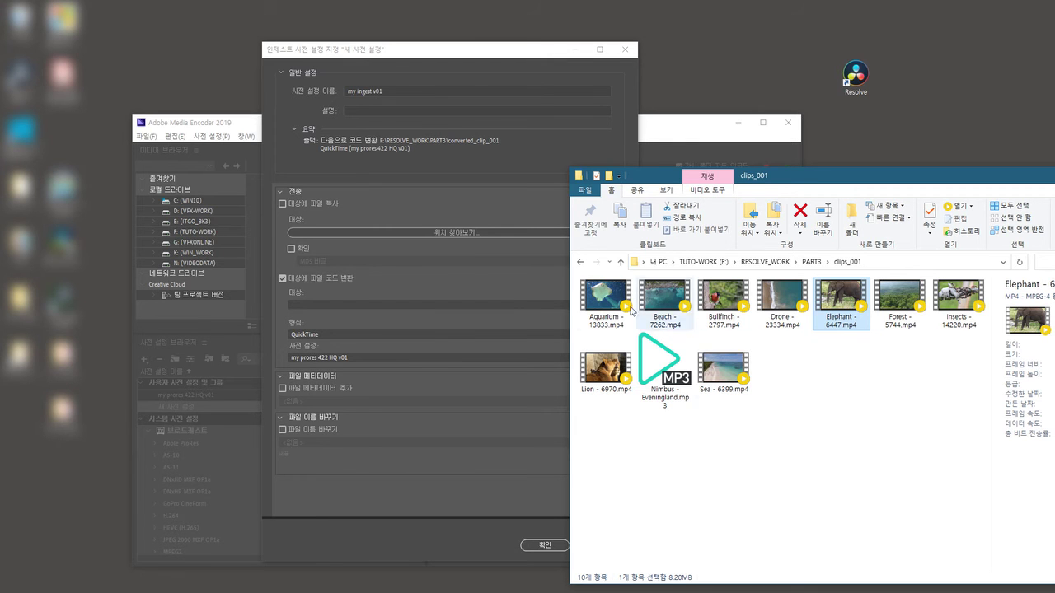
pyautogui.click(606, 303)
pyautogui.click(666, 303)
pyautogui.click(781, 298)
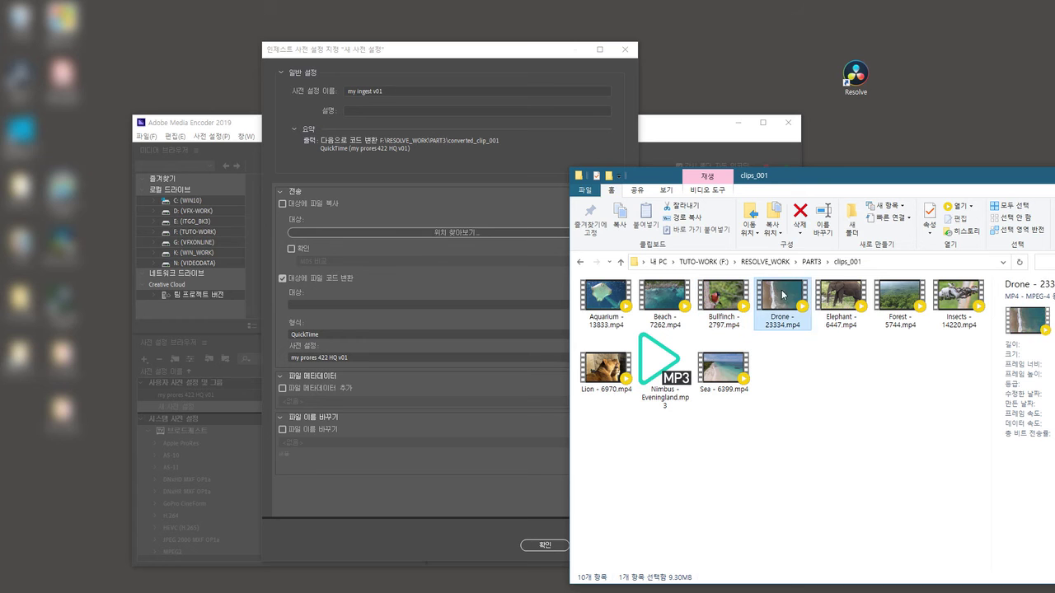
pyautogui.click(838, 298)
# Enable file renaming in the ingest preset and start a new rename preset with the custom text "Life_"
pyautogui.click(356, 346)
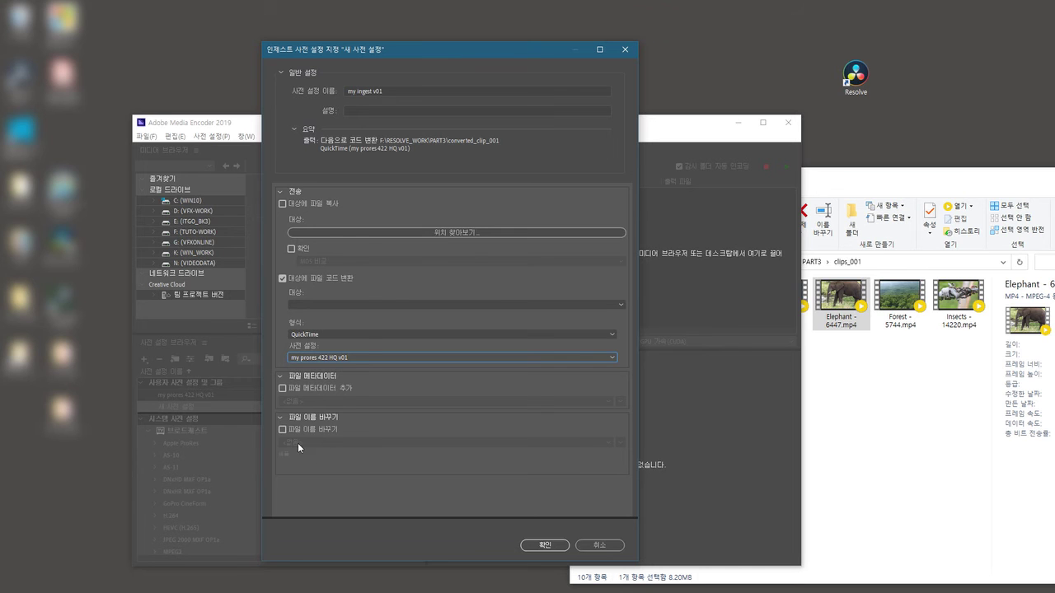
pyautogui.click(282, 430)
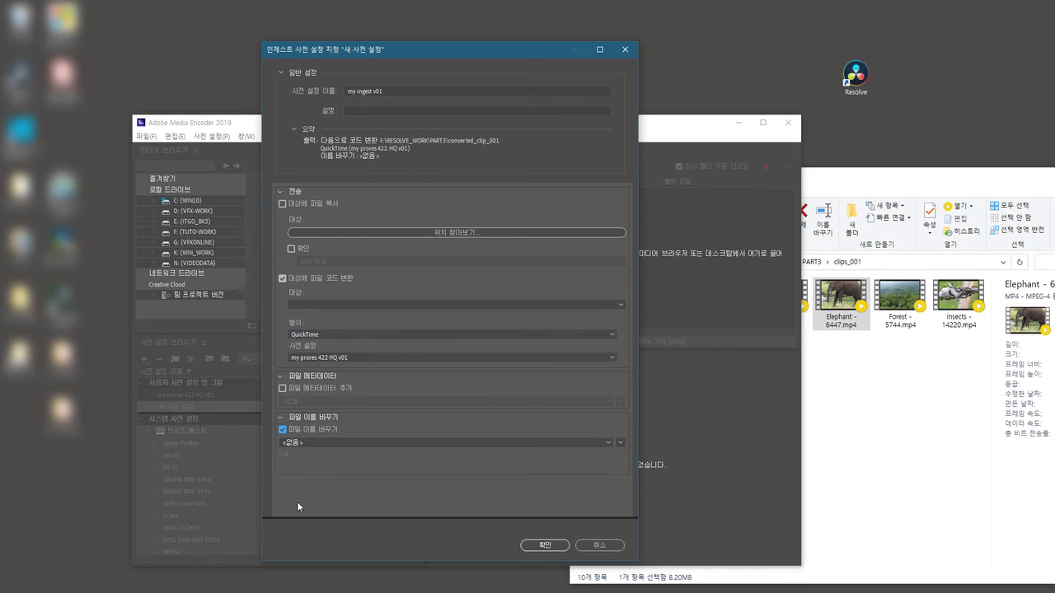
pyautogui.click(621, 445)
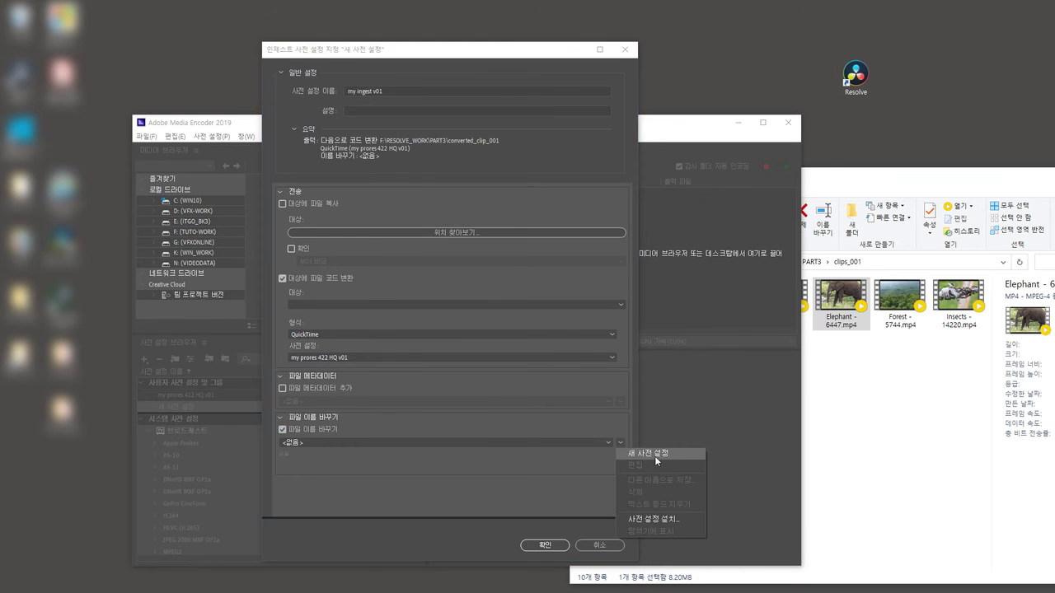
pyautogui.click(647, 459)
pyautogui.click(286, 489)
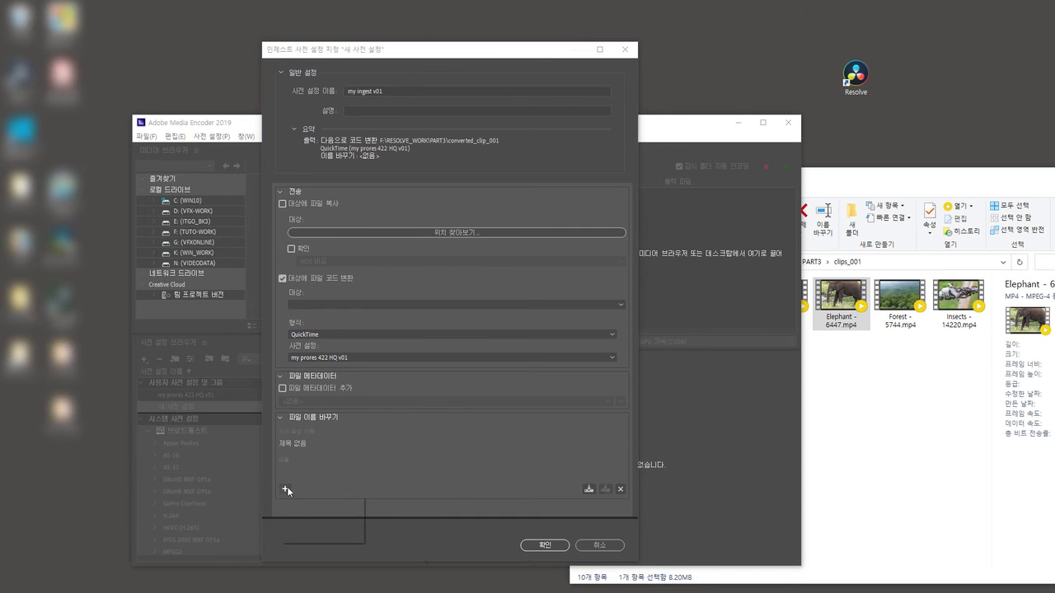
pyautogui.click(316, 501)
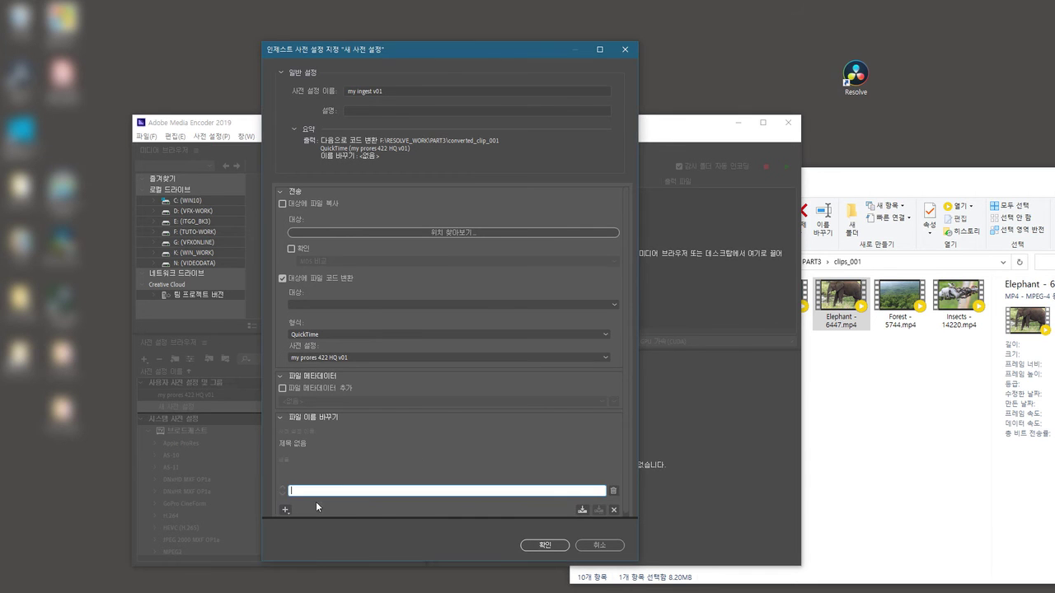
pyautogui.write('Life_')
# Add a date element to the rename preset and set it to YYMMDD based on the creation date
pyautogui.click(285, 509)
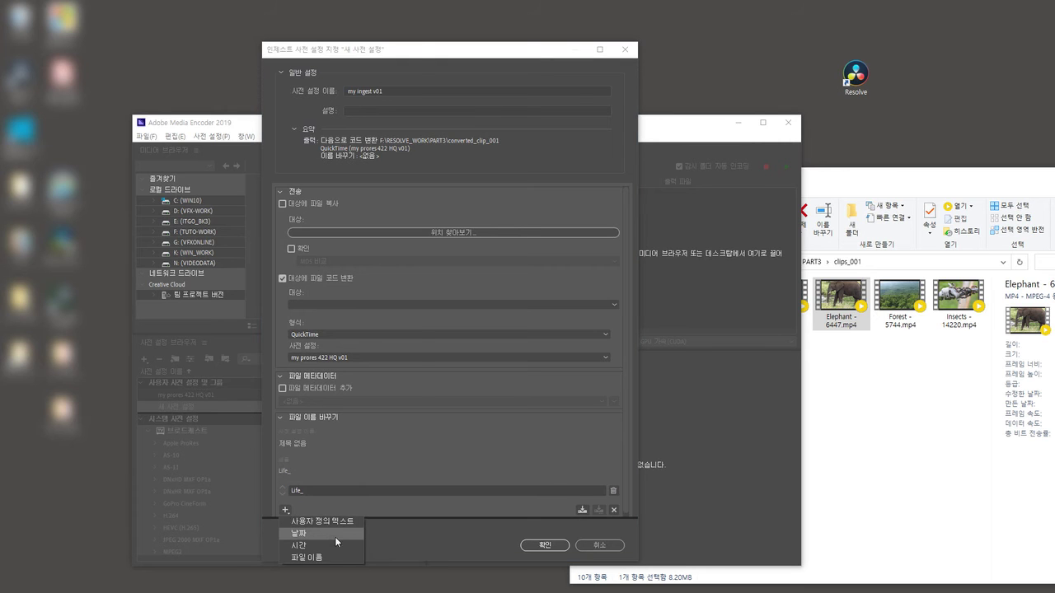
pyautogui.click(322, 536)
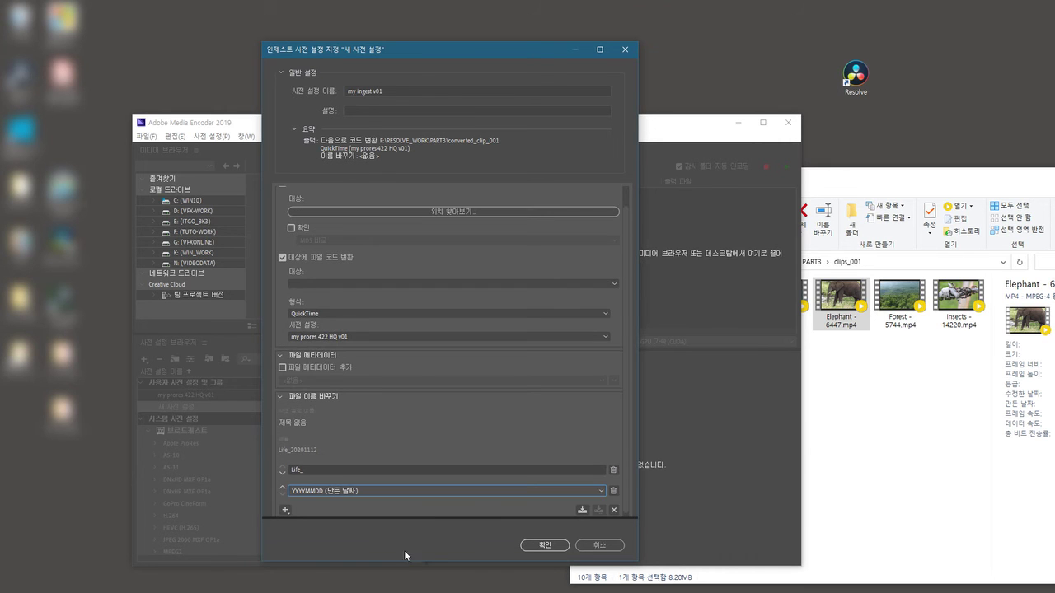
pyautogui.click(337, 489)
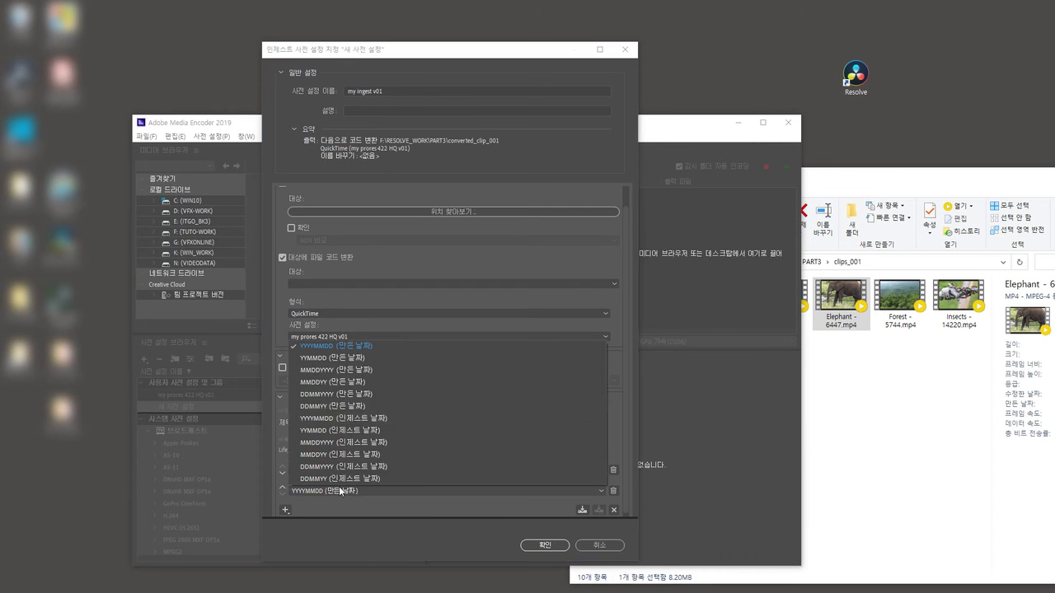
pyautogui.click(327, 358)
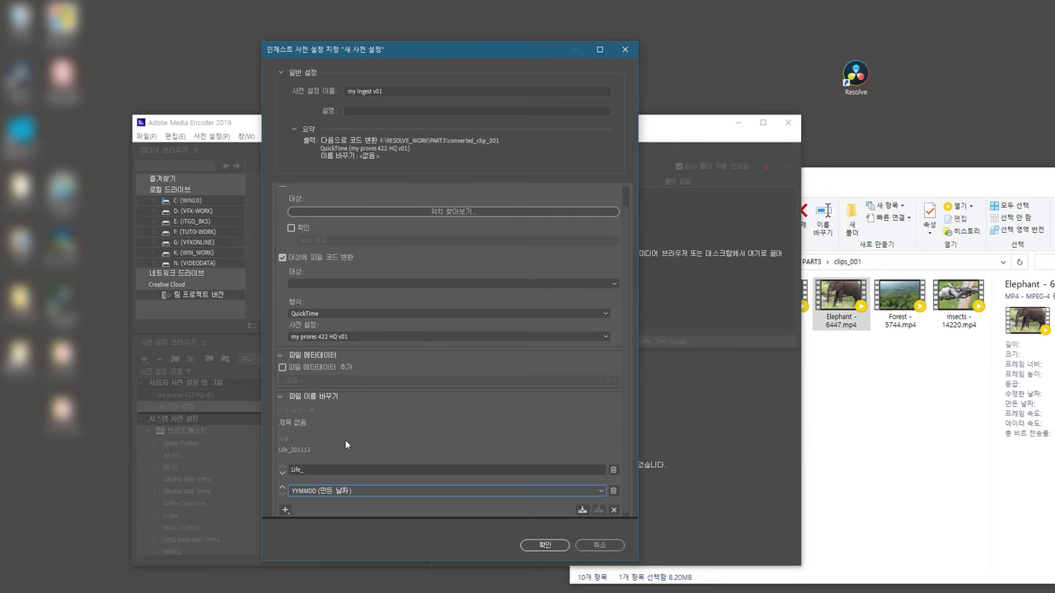
# Add a custom text element "_" to the rename preset, followed by the creation time in HH-MM-SS format
pyautogui.click(289, 512)
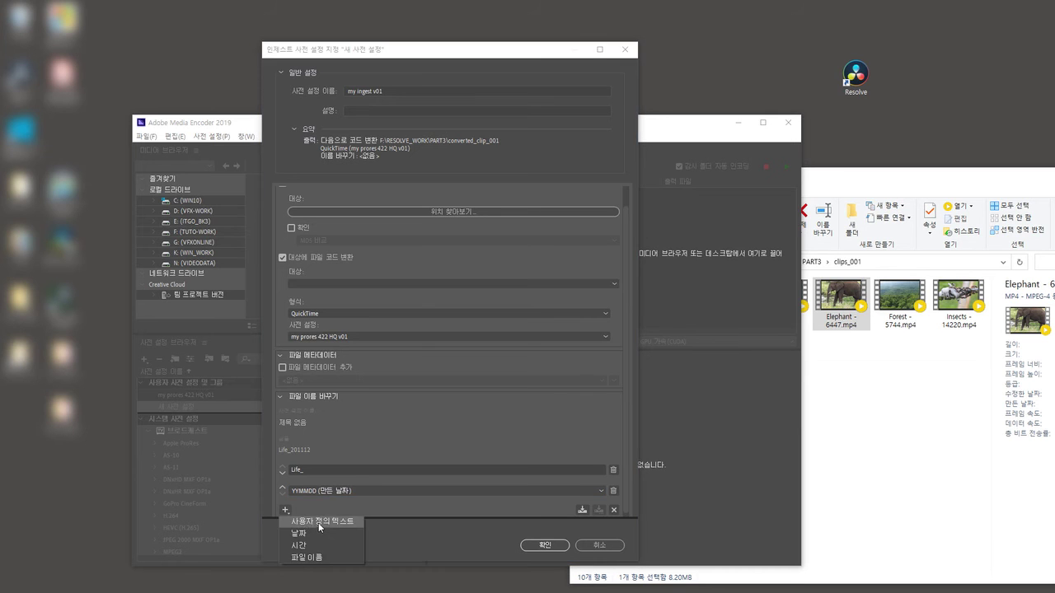
pyautogui.click(318, 523)
pyautogui.write('_')
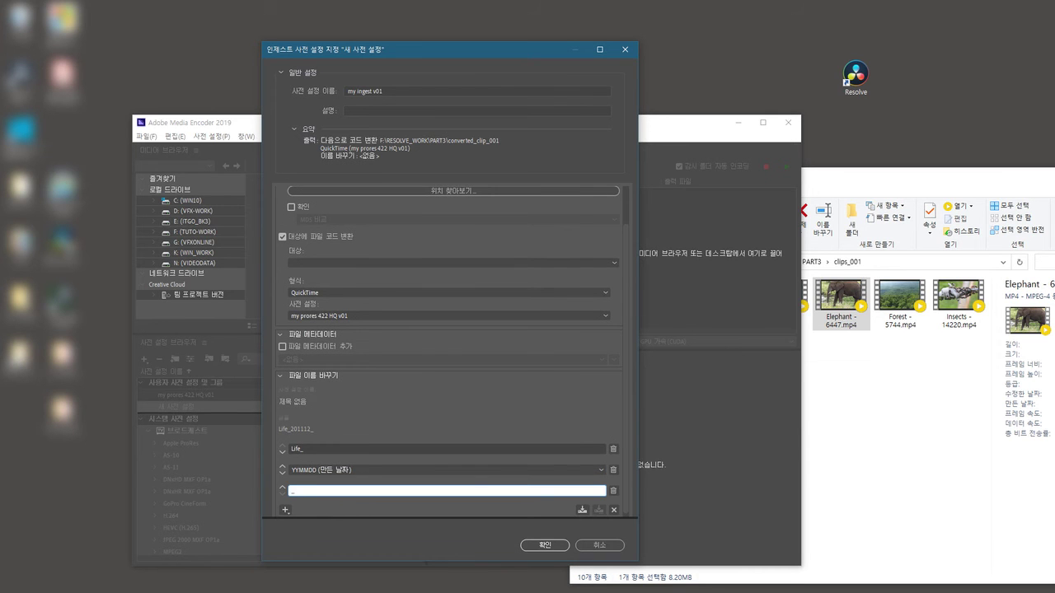
pyautogui.click(284, 512)
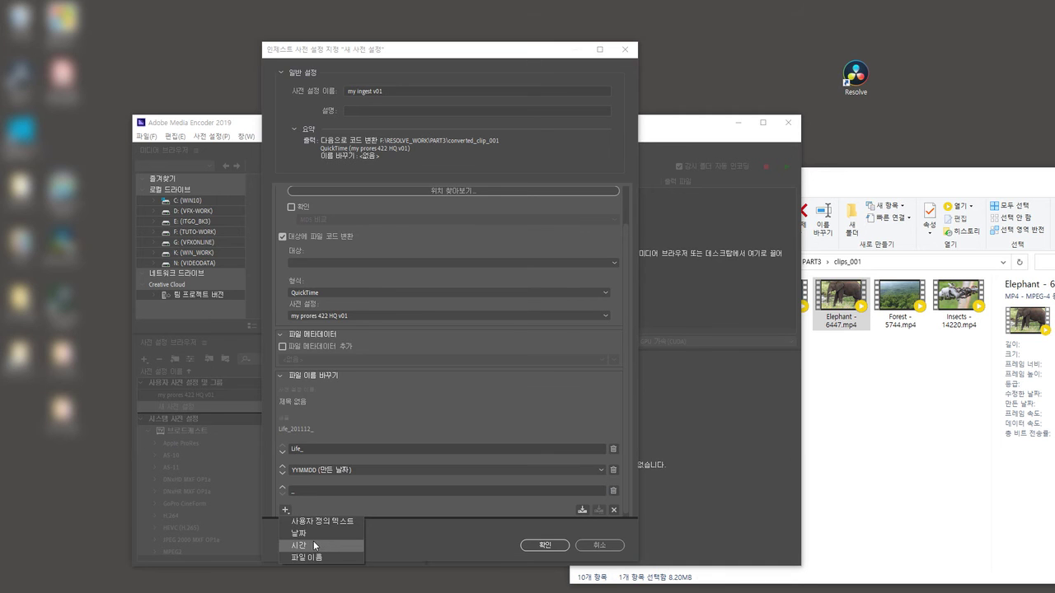
pyautogui.click(313, 541)
pyautogui.click(344, 492)
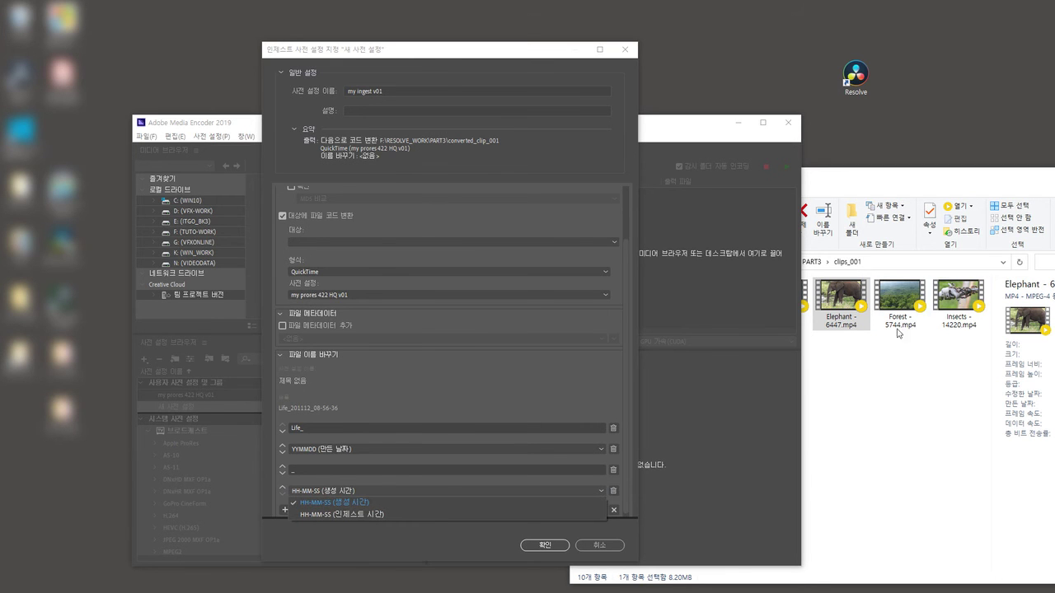
pyautogui.click(354, 501)
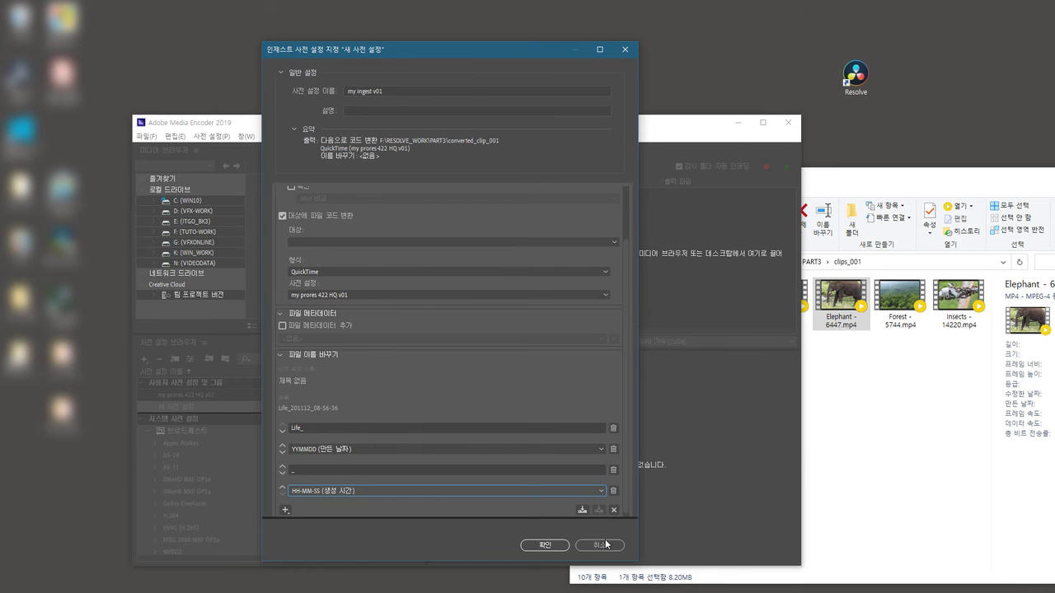
# Save the rename preset under the name "my rename v02"
pyautogui.click(581, 511)
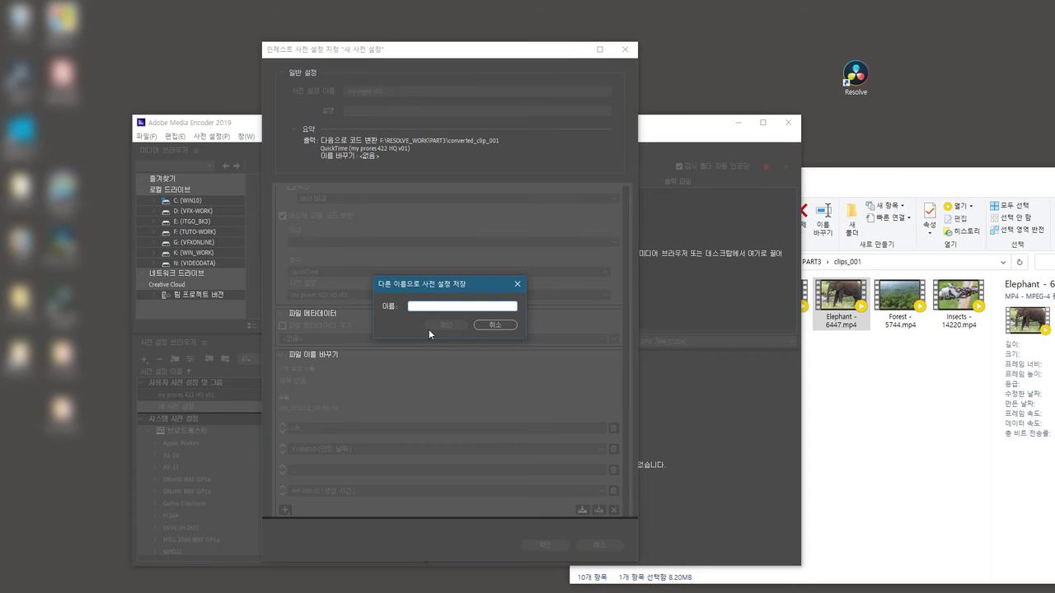
pyautogui.write('my rename v02')
pyautogui.click(461, 324)
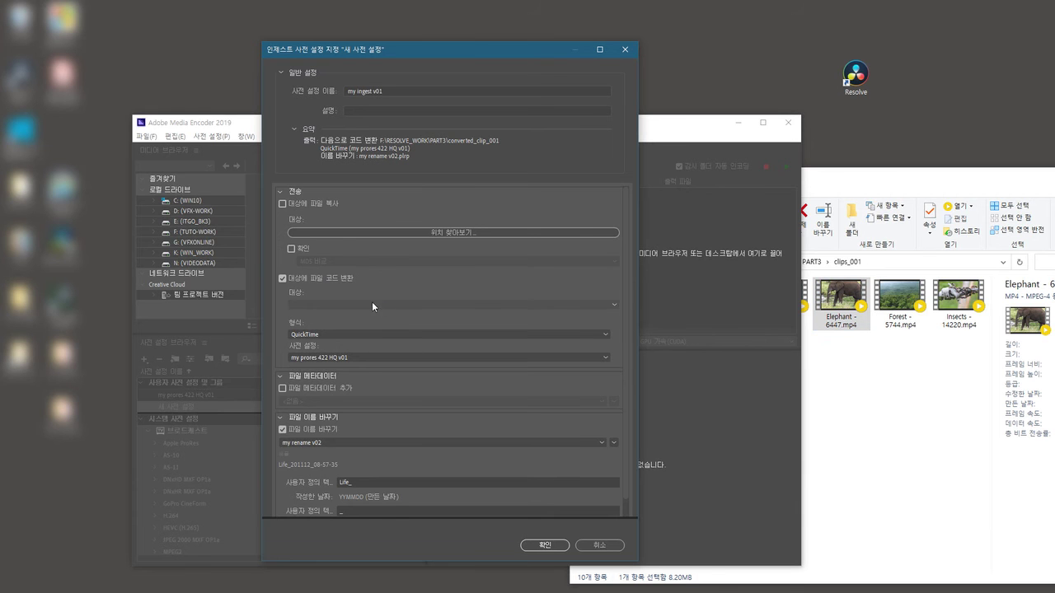
# Browse for the transcode destination and create a folder named "converted_clip_001" in RESOLVE_WORK\PART3 on drive F:
pyautogui.click(617, 303)
pyautogui.click(322, 332)
pyautogui.click(455, 85)
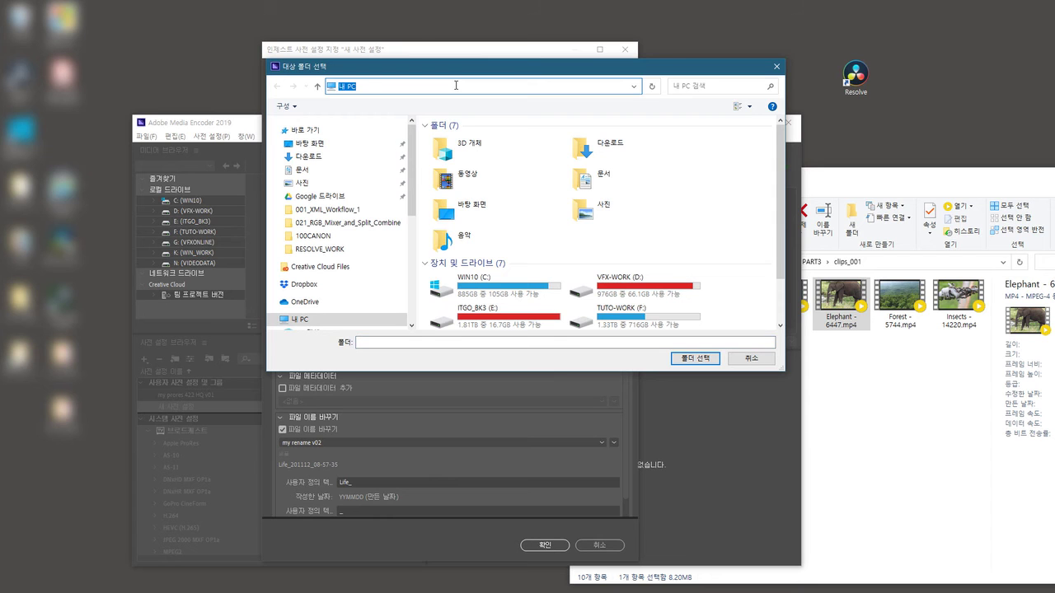
pyautogui.write('F:')
pyautogui.press('Return')
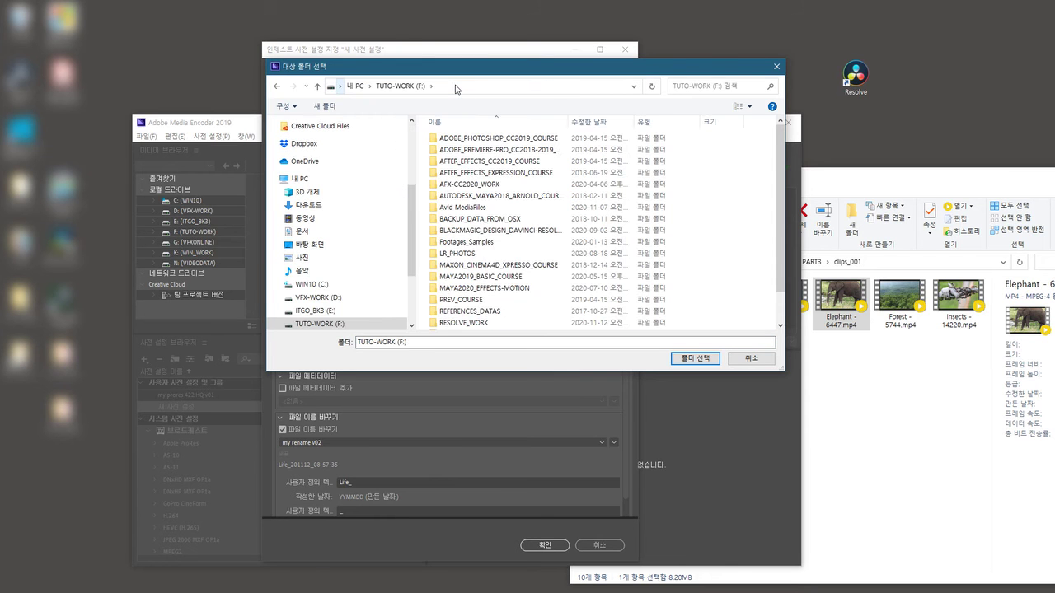
pyautogui.scroll(-1, 504, 273)
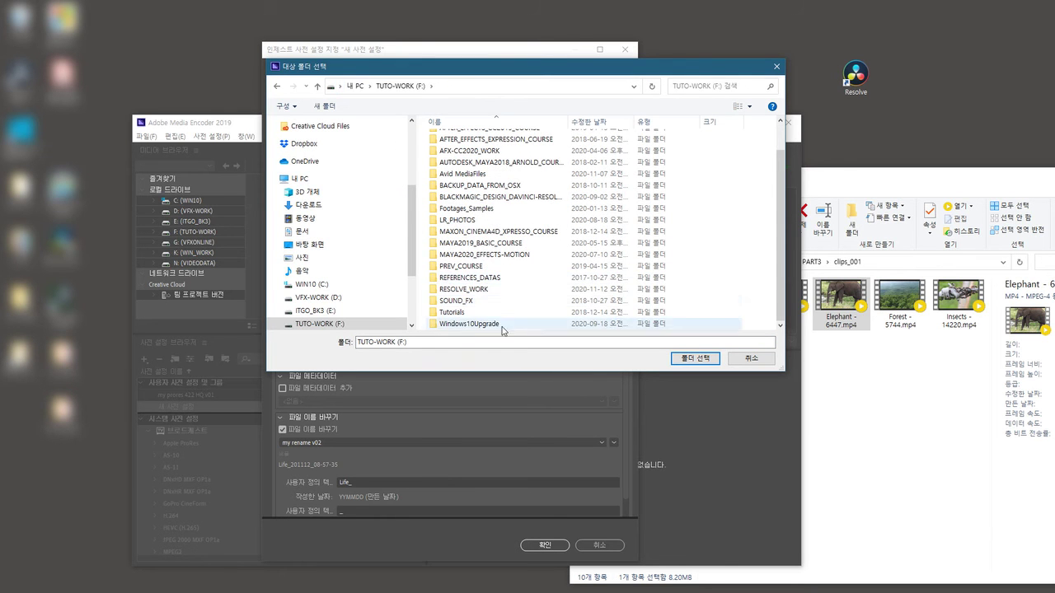
pyautogui.doubleClick(481, 290)
pyautogui.doubleClick(457, 202)
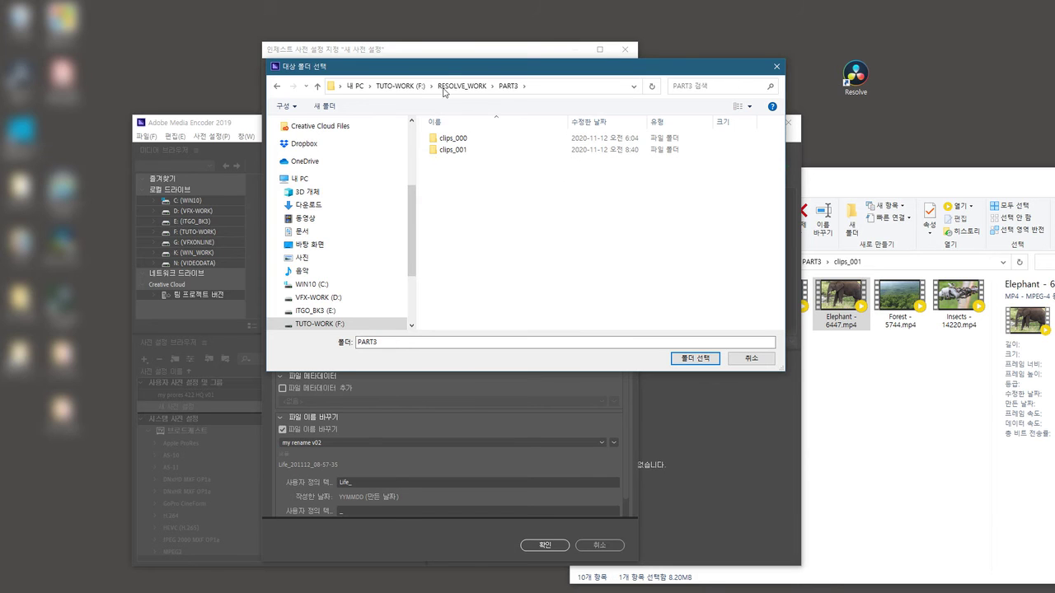
pyautogui.click(326, 105)
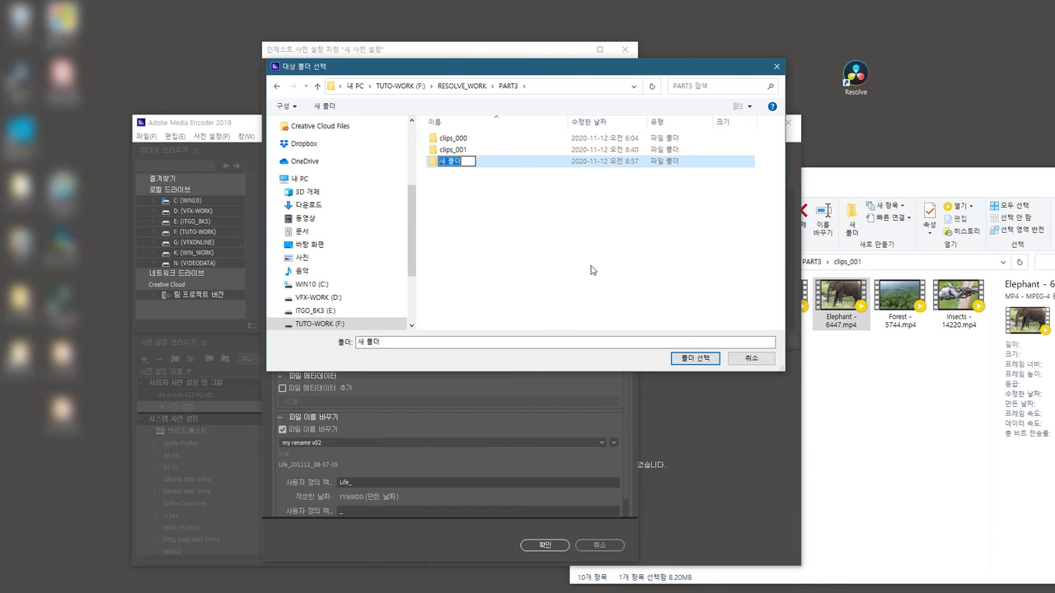
pyautogui.write('converted_clip_001')
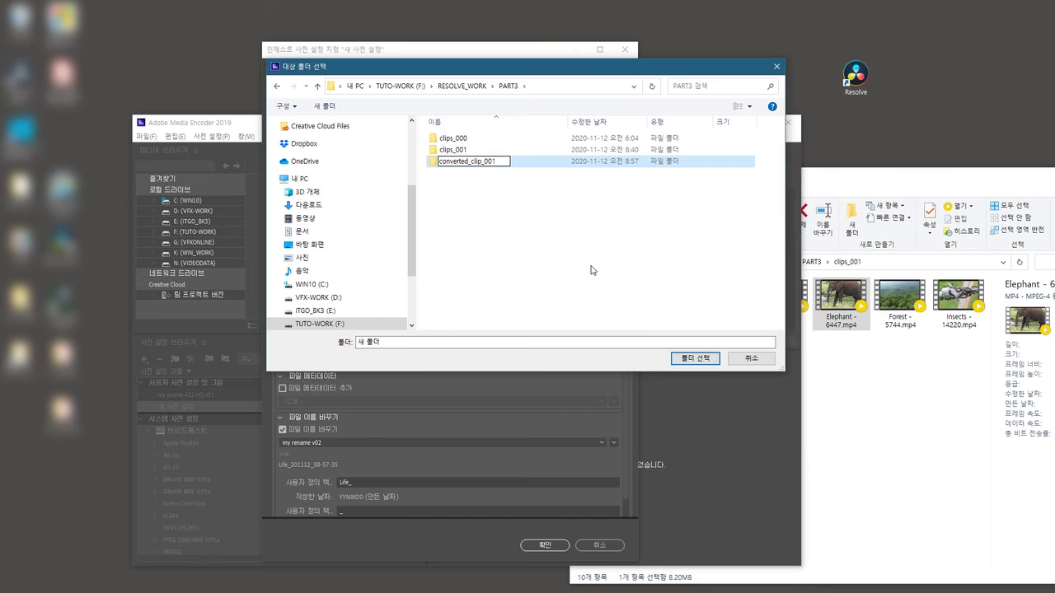
pyautogui.press('Return')
# Set the converted_clip_001 folder as the transcode destination and save the ingest preset
pyautogui.click(540, 240)
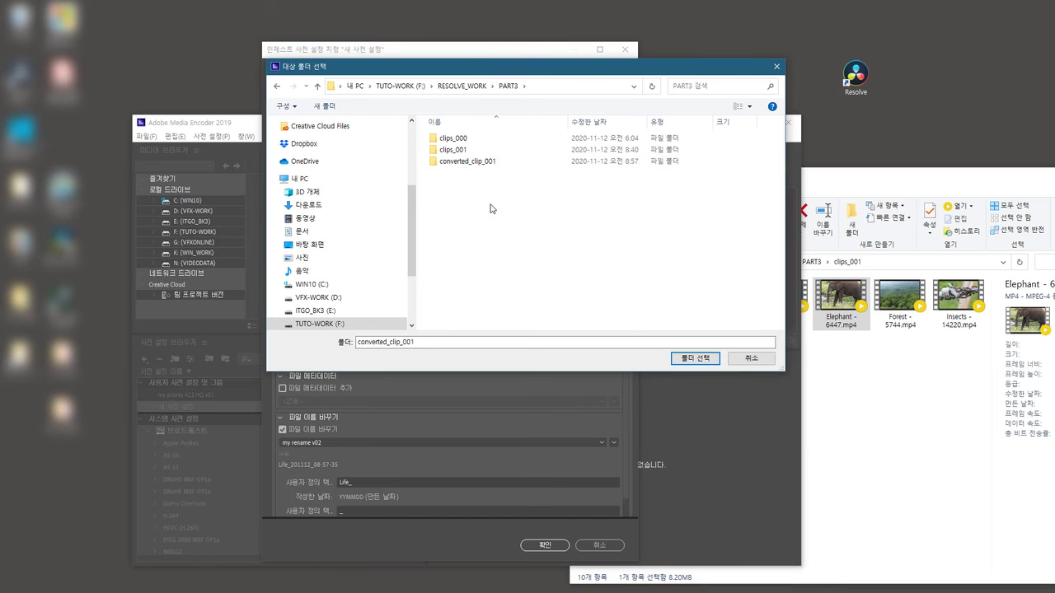
pyautogui.doubleClick(472, 163)
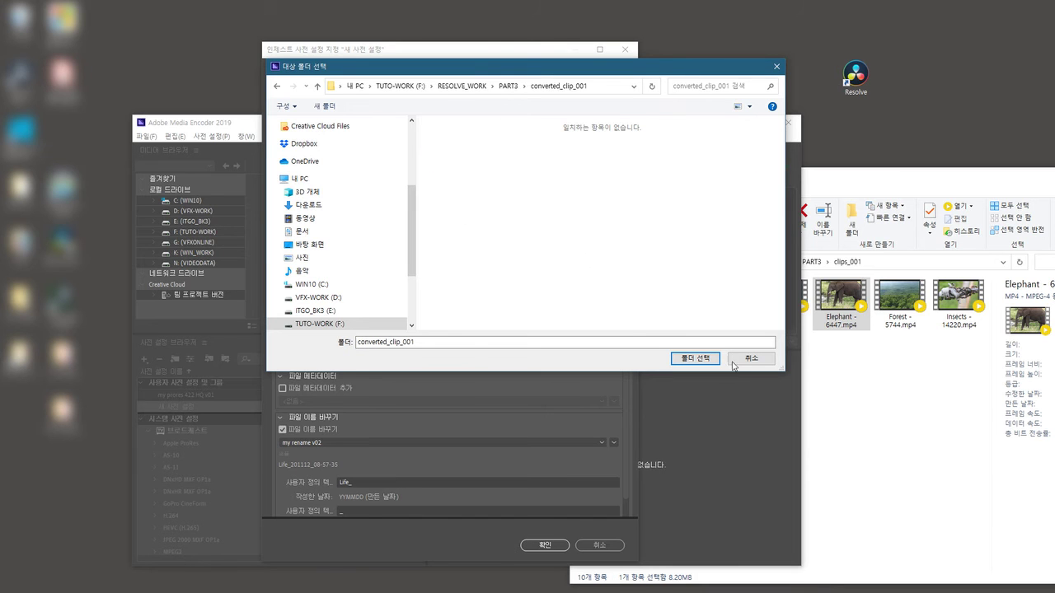
pyautogui.click(680, 358)
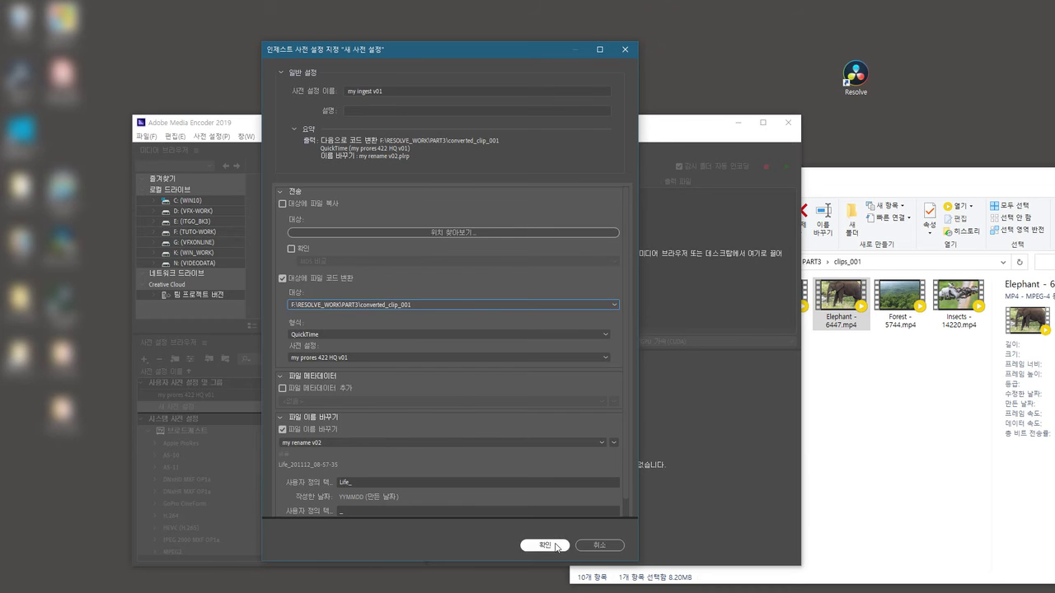
pyautogui.click(554, 543)
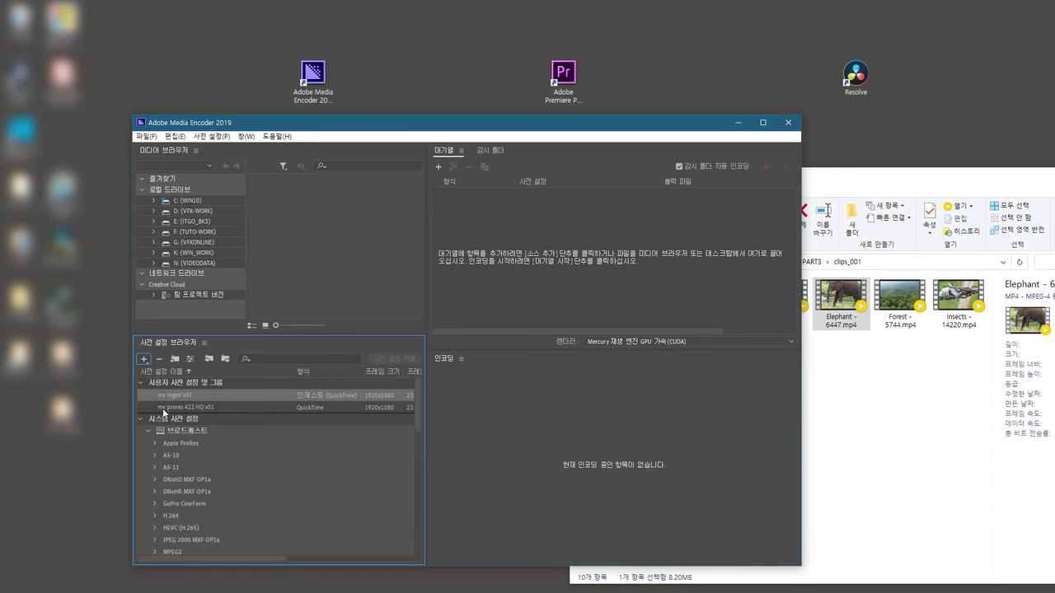
# Add all video clips from the clips_001 folder, except the MP3 file, to the encoding queue
pyautogui.moveTo(189, 395)
pyautogui.click(894, 414)
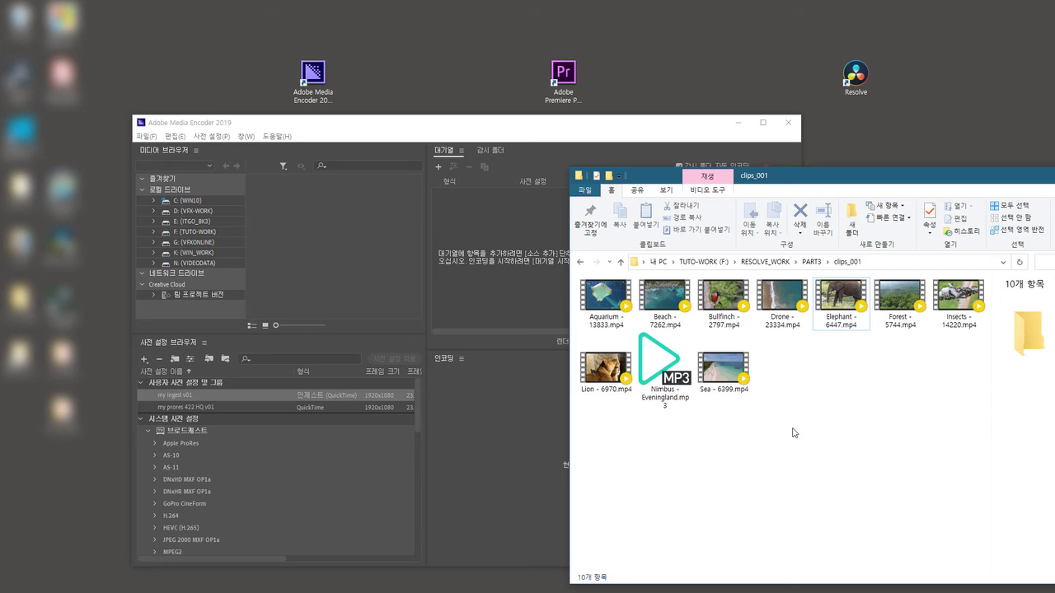
pyautogui.hotkey('ctrl', 'a')
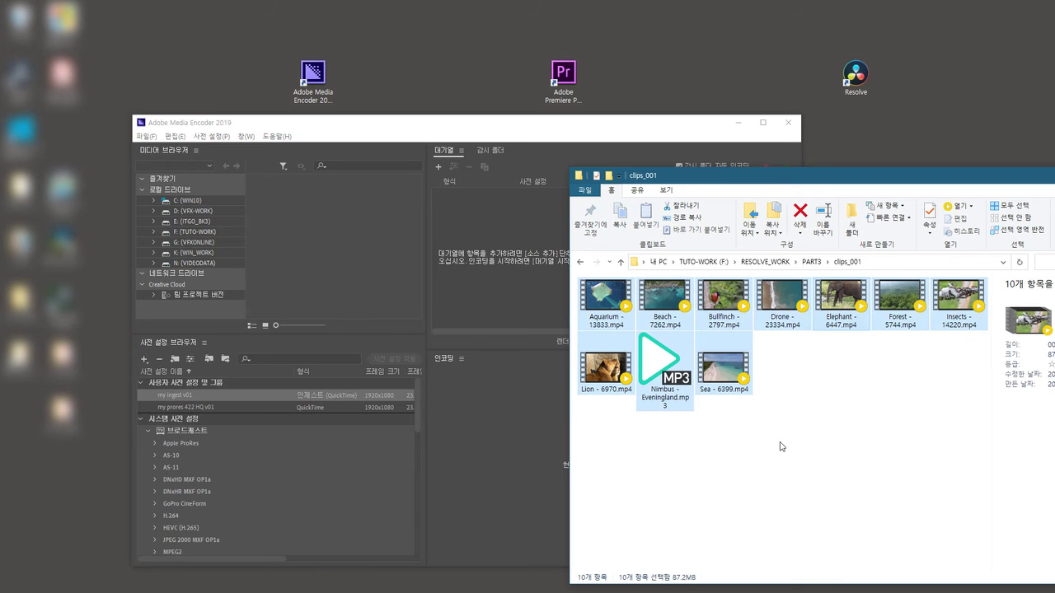
pyautogui.keyDown('ctrl'); pyautogui.click(669, 394); pyautogui.keyUp('ctrl')
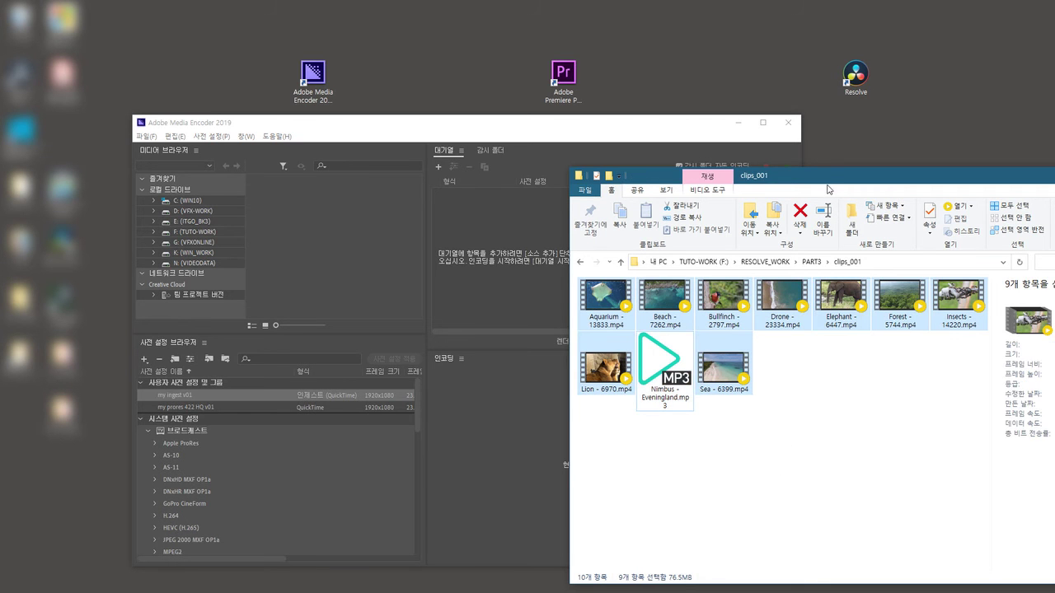
pyautogui.moveTo(829, 186); pyautogui.dragTo(910, 200)
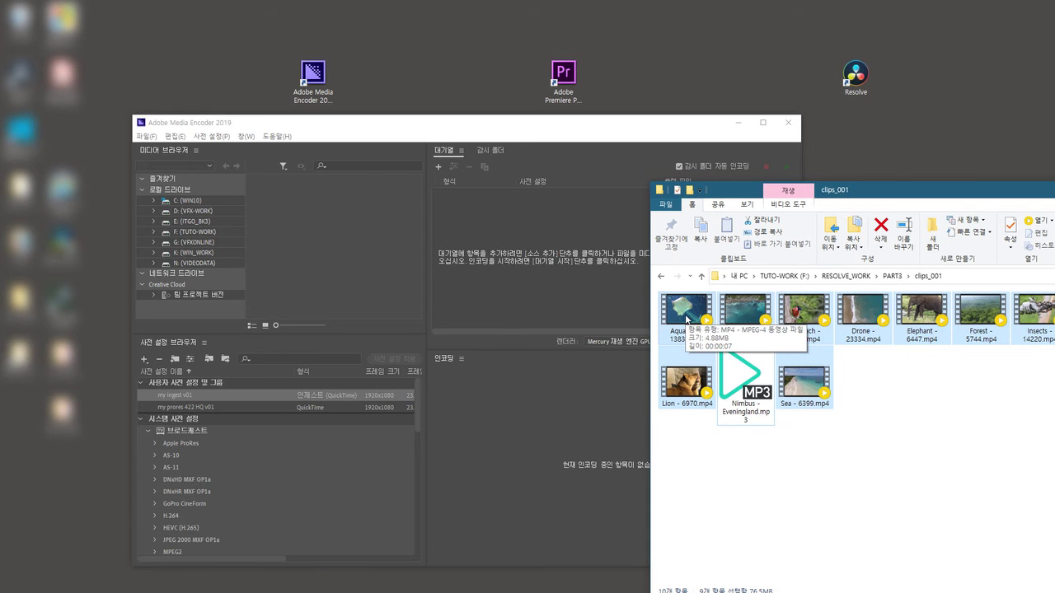
pyautogui.moveTo(686, 320); pyautogui.dragTo(530, 250)
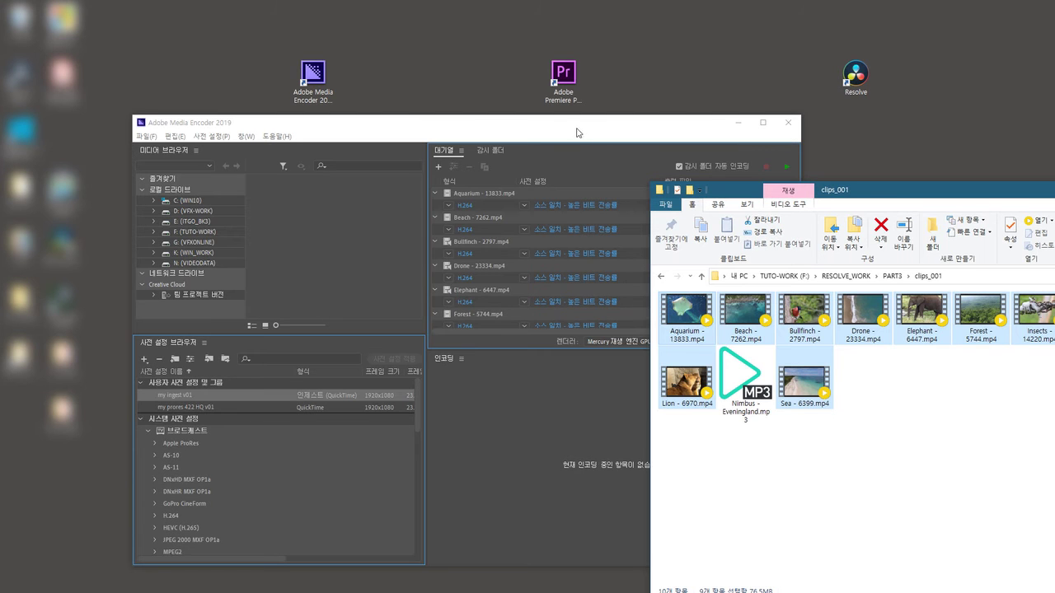
# Set the format of all clips in the encoding queue to Ingest (인제스트)
pyautogui.click(580, 132)
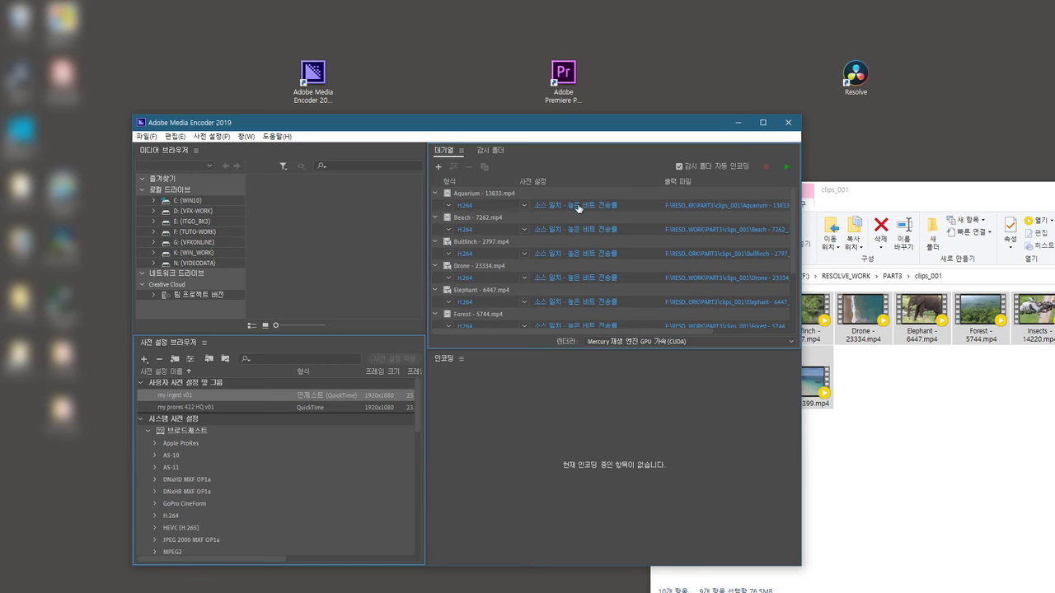
pyautogui.hotkey('ctrl', 'a')
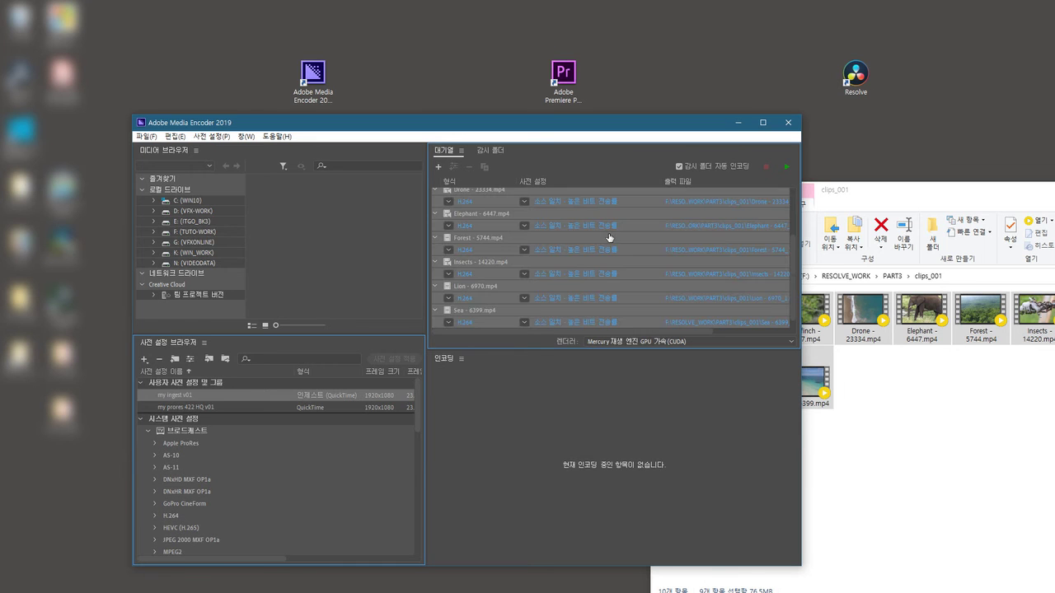
pyautogui.scroll(3, 534, 313)
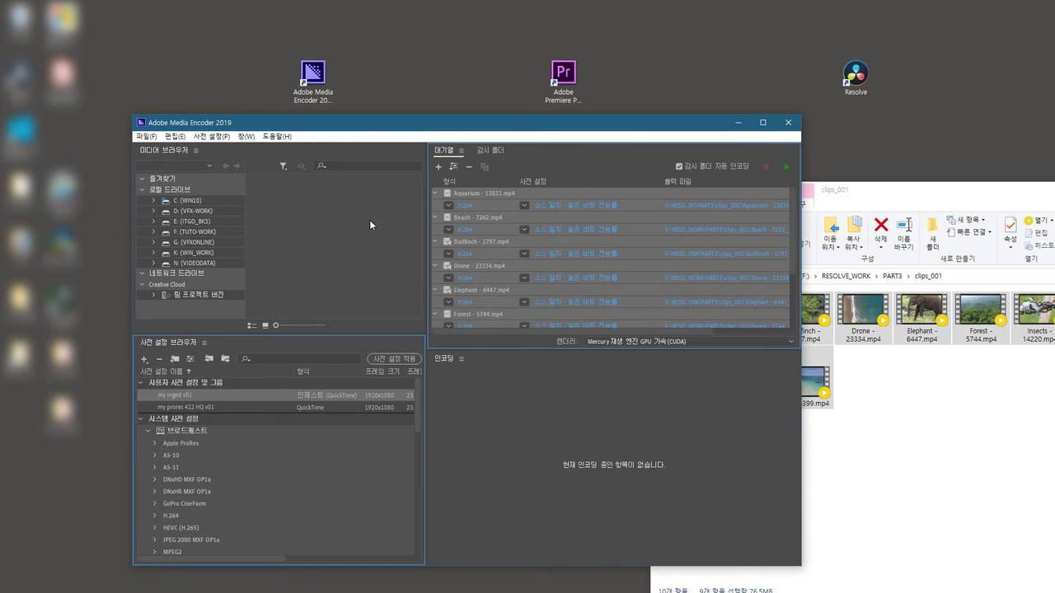
pyautogui.click(448, 206)
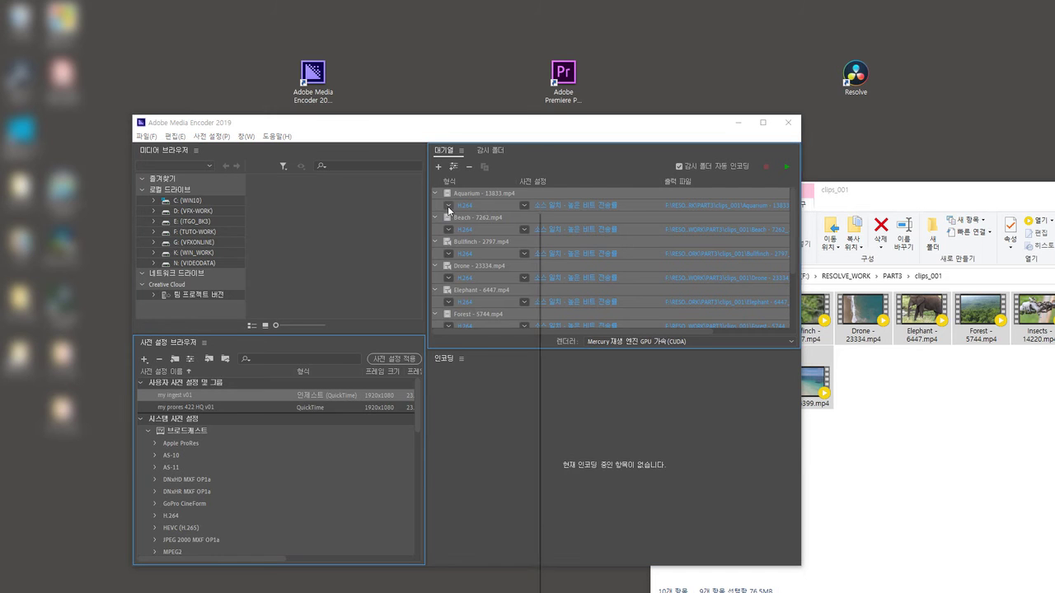
pyautogui.click(472, 218)
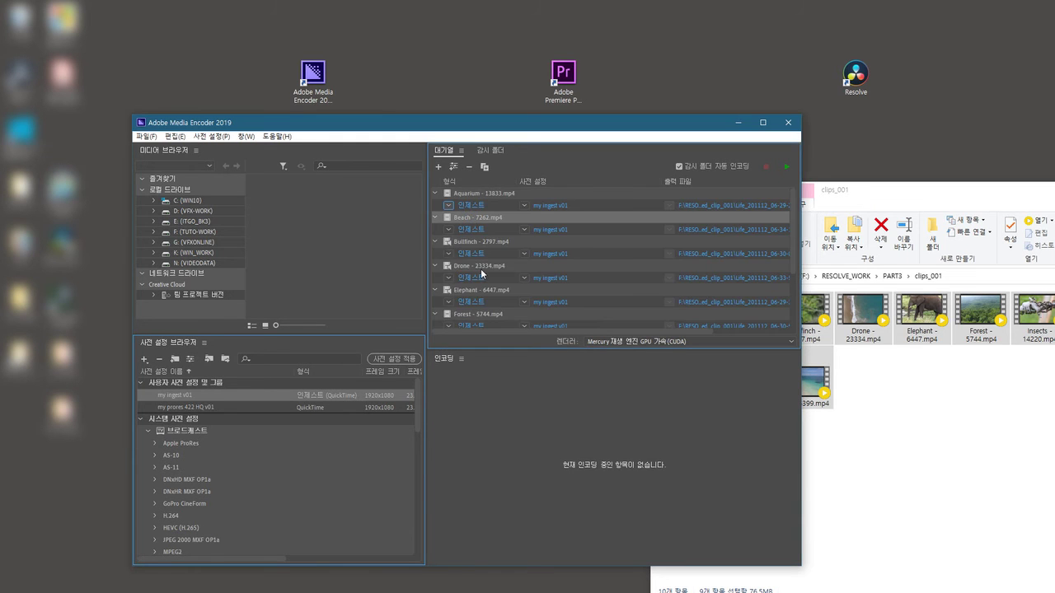
pyautogui.scroll(-3, 493, 251)
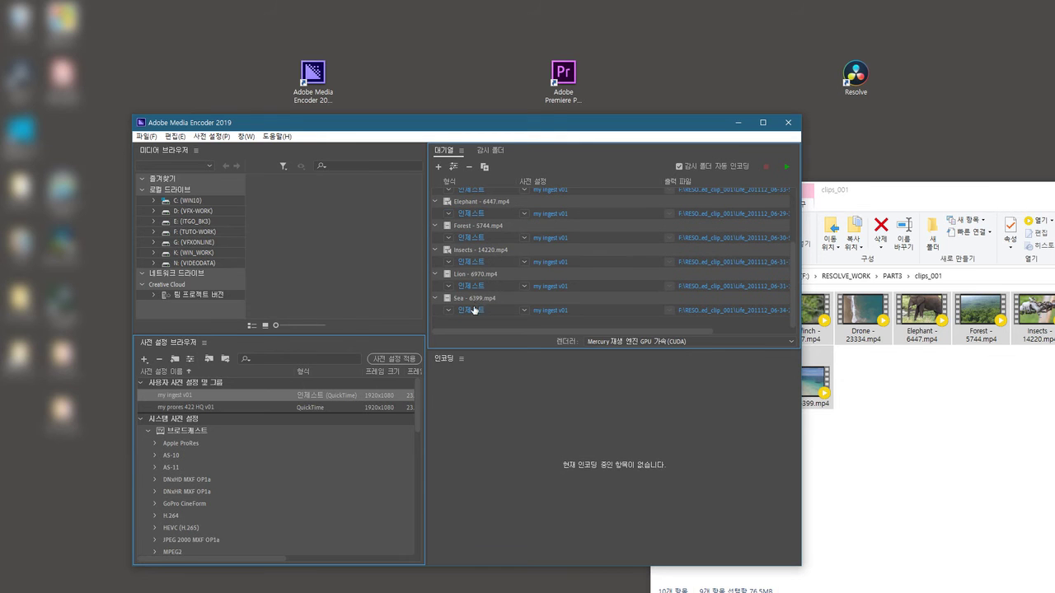
pyautogui.scroll(3, 489, 221)
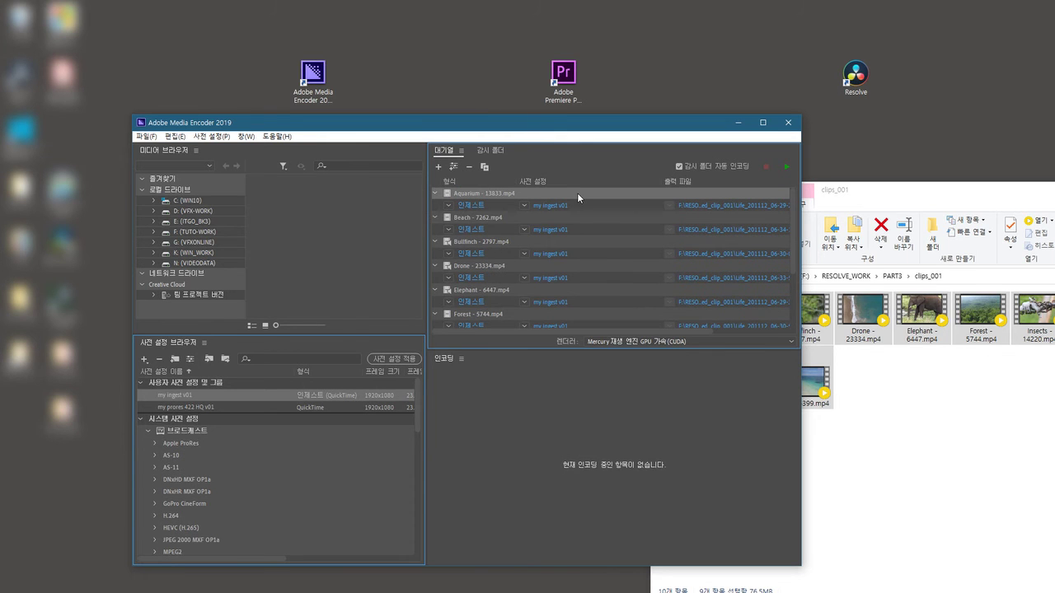
# Apply the "my ingest v01" preset to all clips in the queue
pyautogui.hotkey('ctrl', 'a')
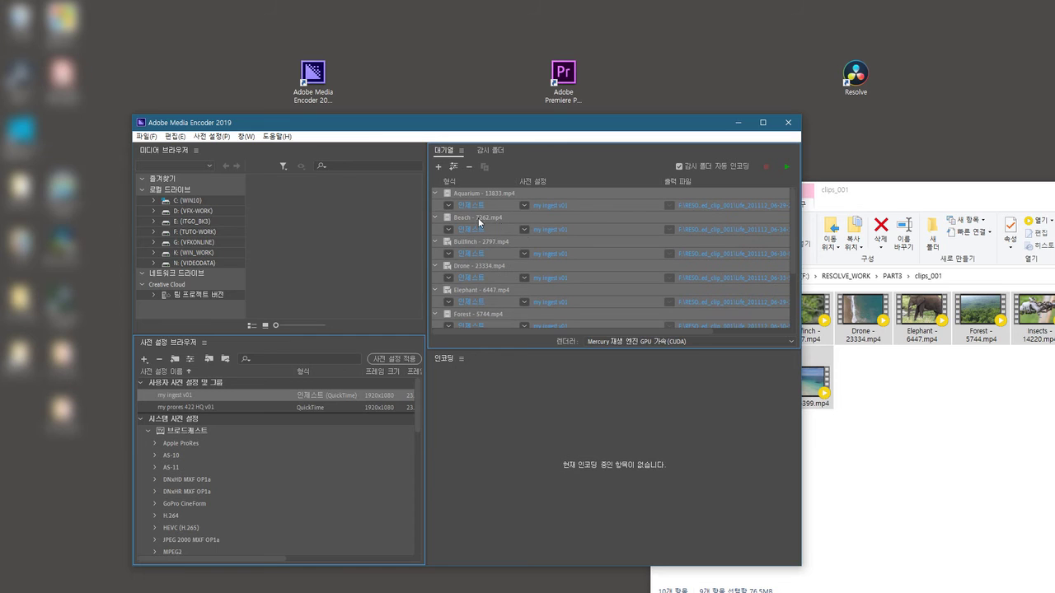
pyautogui.click(524, 205)
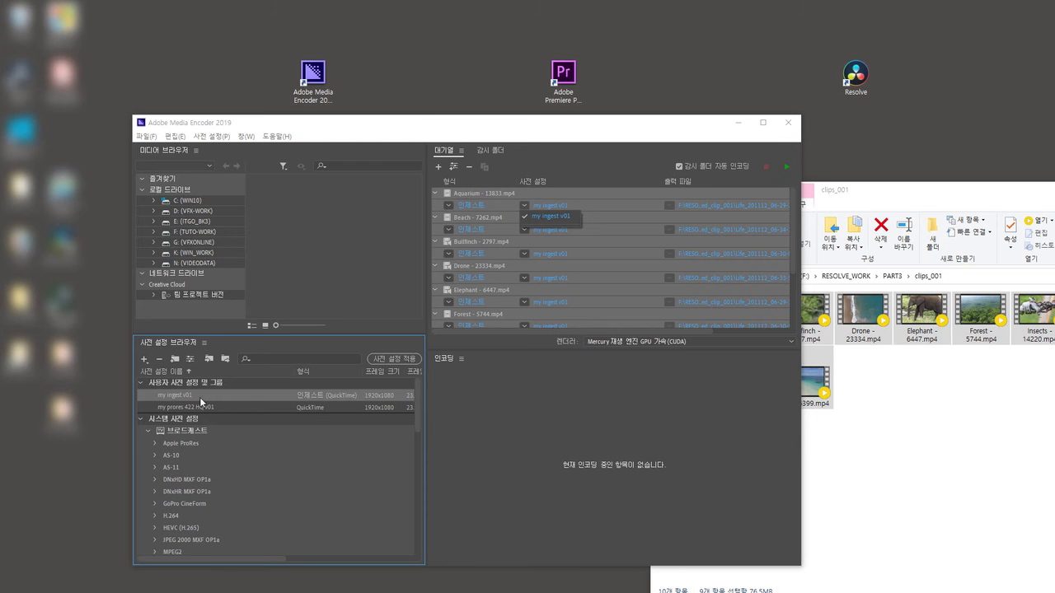
pyautogui.click(552, 217)
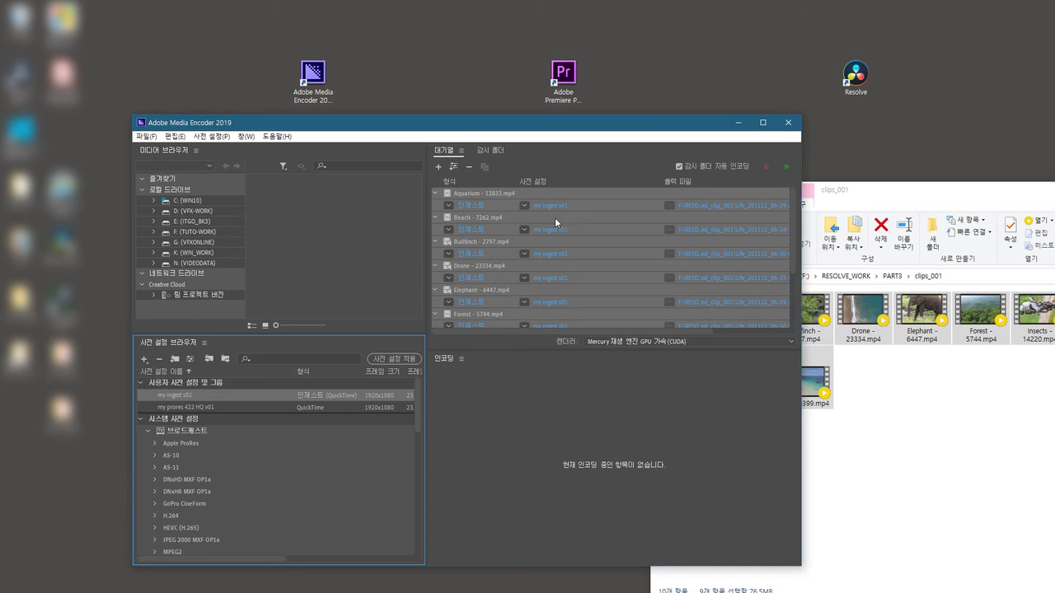
pyautogui.scroll(-3, 582, 306)
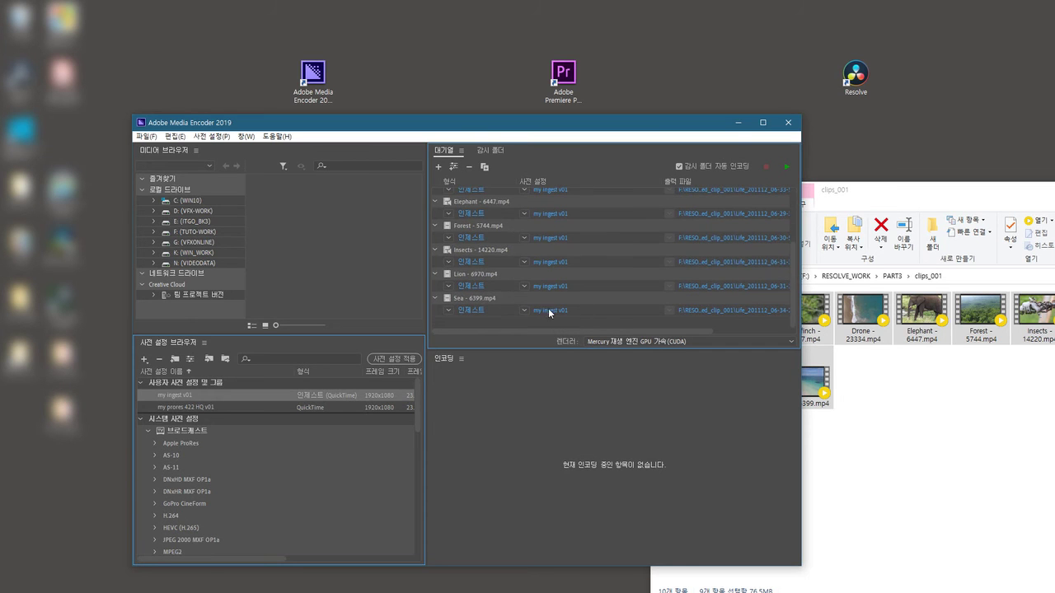
# Review the ingest settings of the Sea and Forest clips in the queue without changing them
pyautogui.click(549, 310)
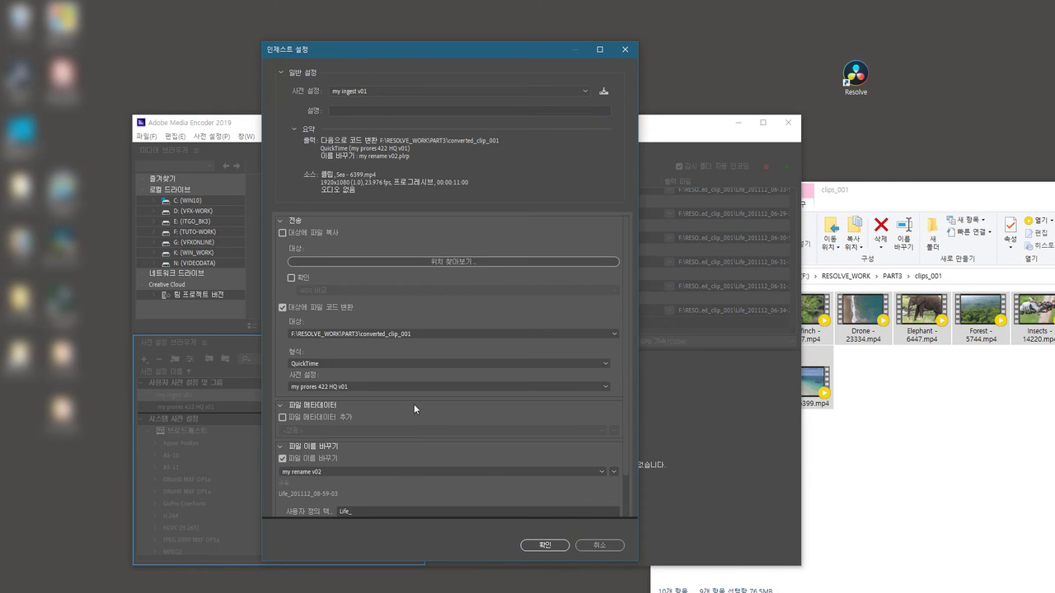
pyautogui.click(600, 546)
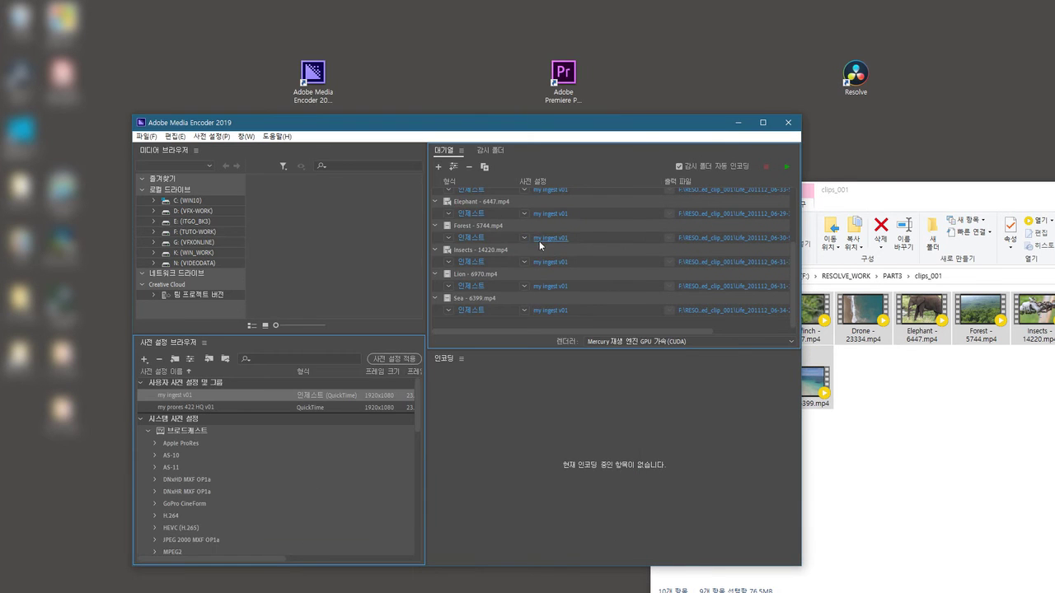
pyautogui.click(539, 239)
pyautogui.click(602, 546)
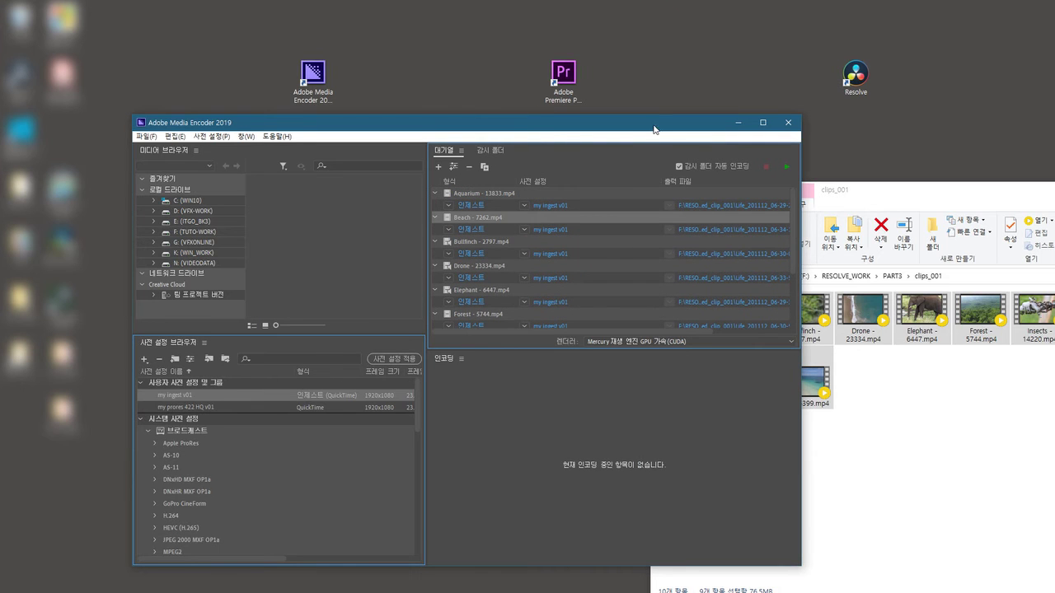
# Start encoding the queue and open the converted_clip_001 output folder in File Explorer
pyautogui.moveTo(657, 130); pyautogui.dragTo(651, 131)
pyautogui.click(778, 168)
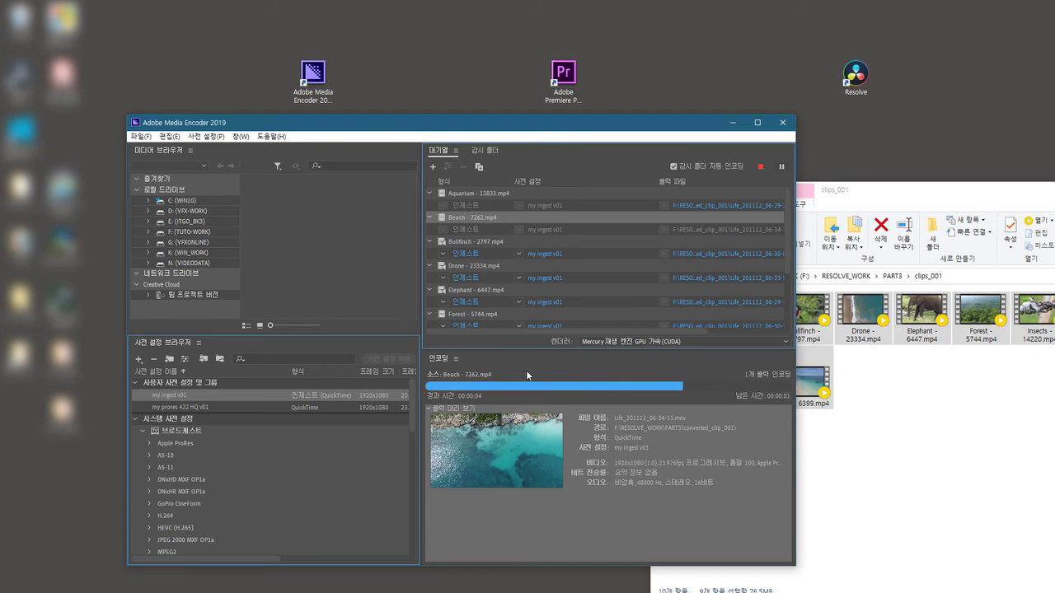
pyautogui.click(923, 429)
pyautogui.hotkey('alt', 'Up')
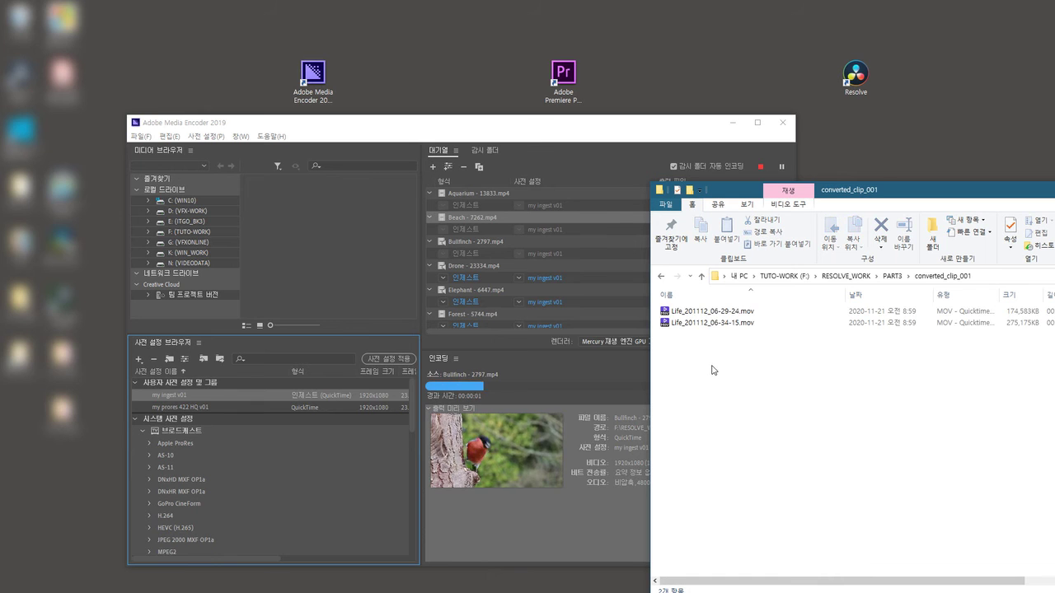
# Examine the file details of the first converted MOV clips in the converted_clip_001 folder while encoding continues
pyautogui.click(690, 312)
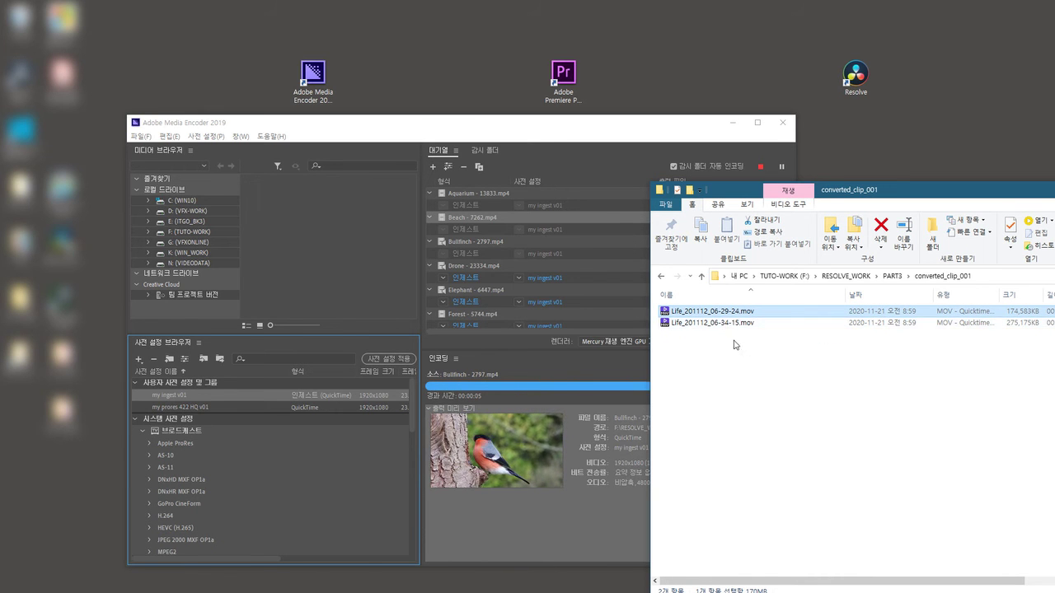
pyautogui.moveTo(931, 191); pyautogui.dragTo(762, 211)
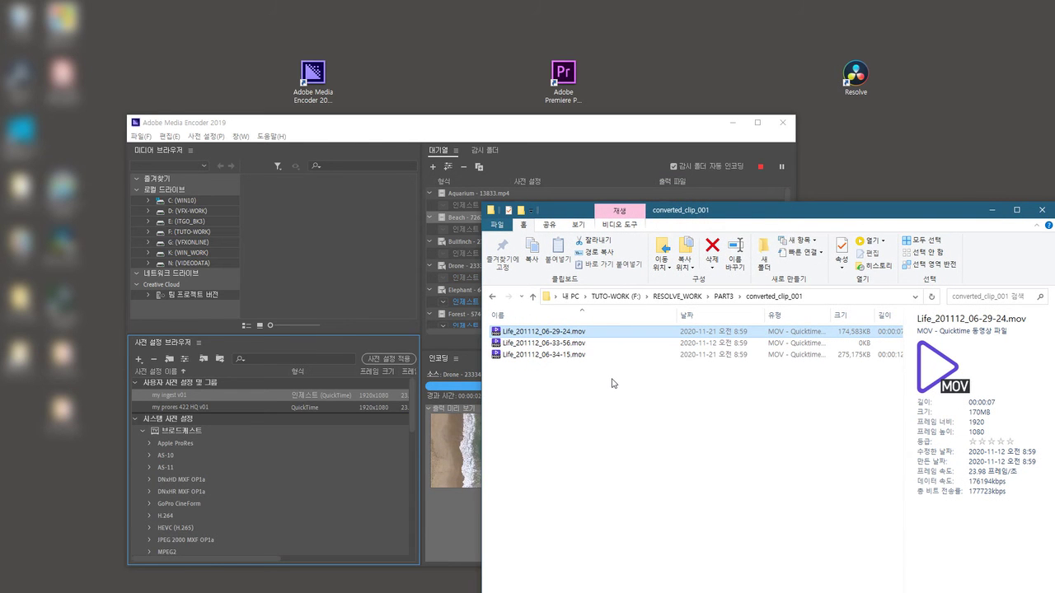
pyautogui.click(569, 343)
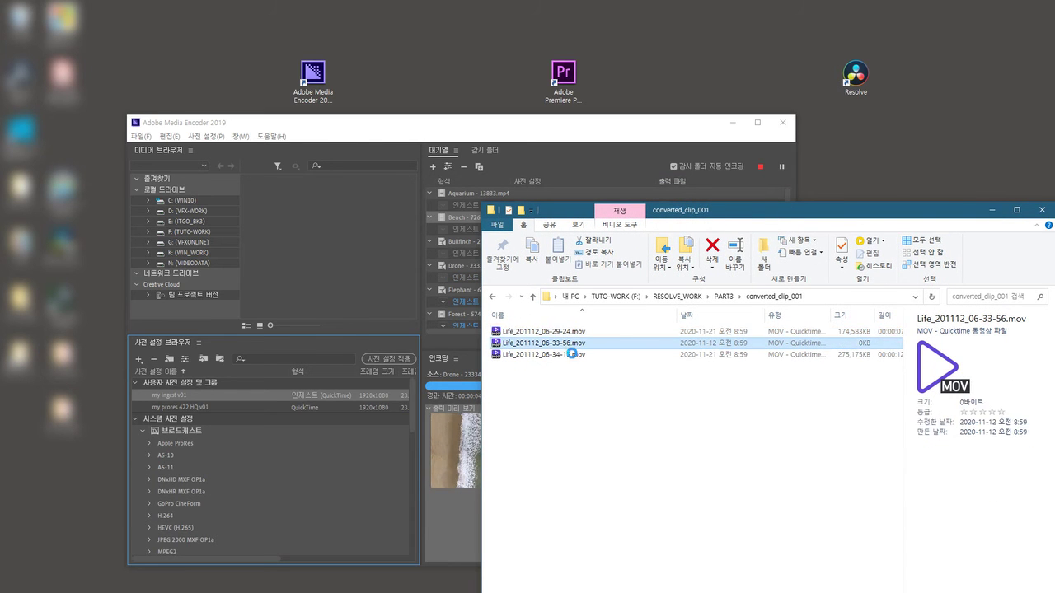
pyautogui.click(572, 355)
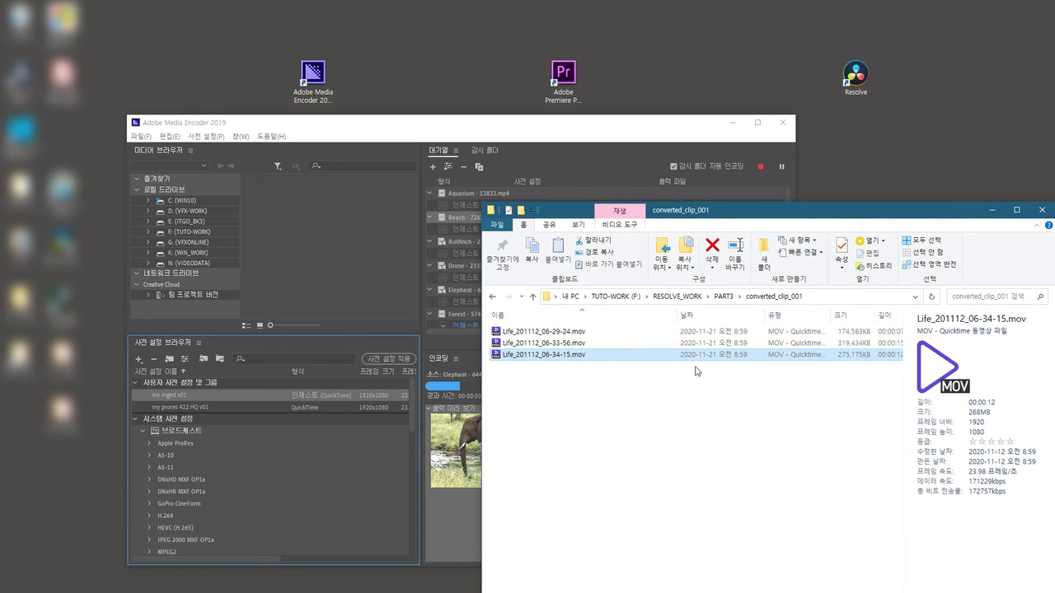
pyautogui.click(571, 344)
pyautogui.click(568, 331)
pyautogui.click(571, 343)
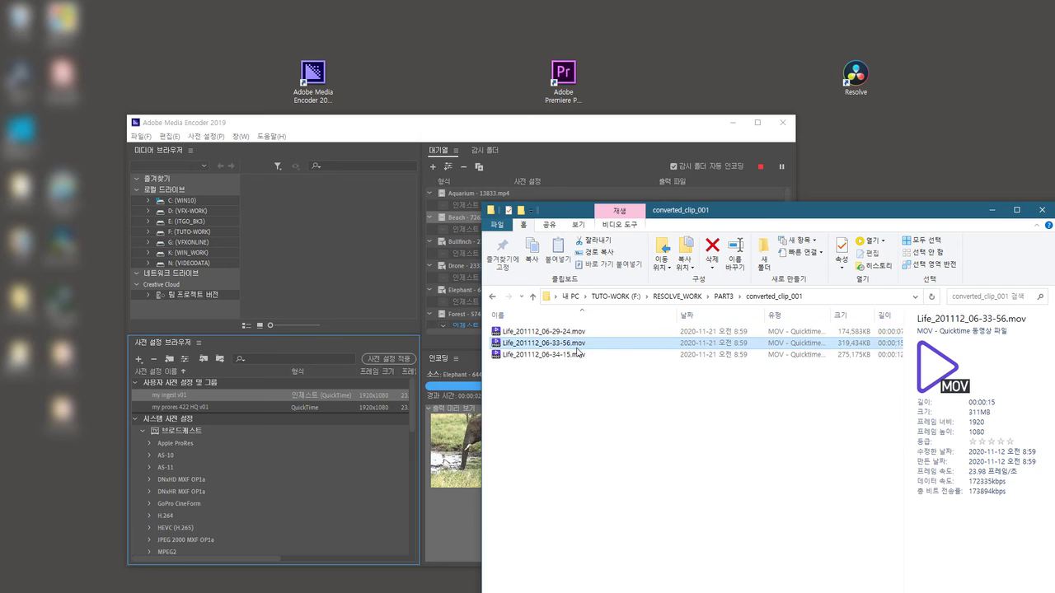
pyautogui.click(579, 355)
pyautogui.click(579, 343)
pyautogui.click(579, 332)
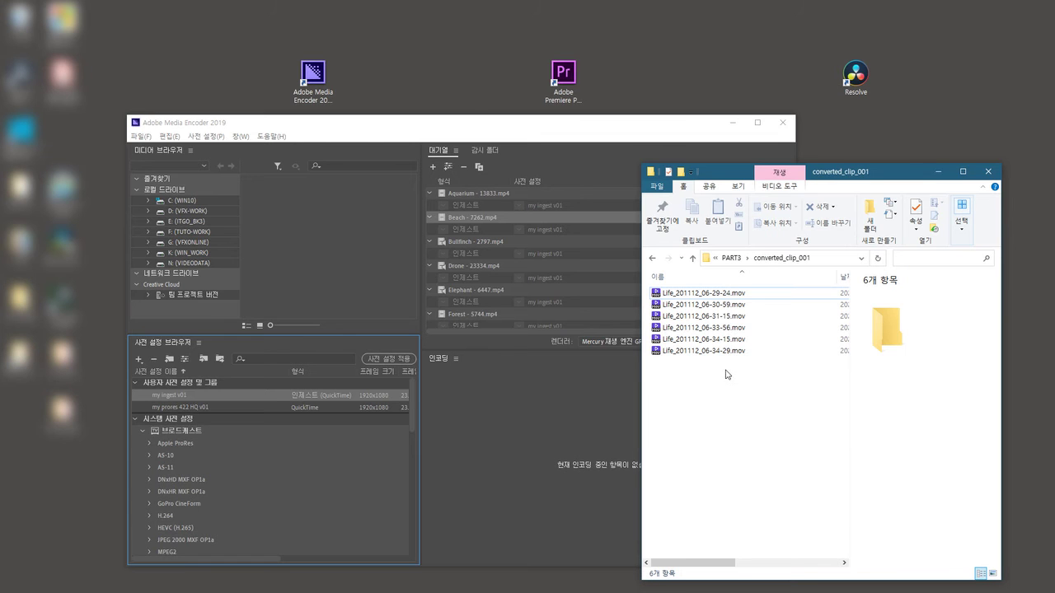
# Check the properties of the remaining converted MOV files, and the combined details of all files in the folder
pyautogui.click(730, 303)
pyautogui.click(736, 316)
pyautogui.click(735, 327)
pyautogui.click(733, 339)
pyautogui.click(732, 351)
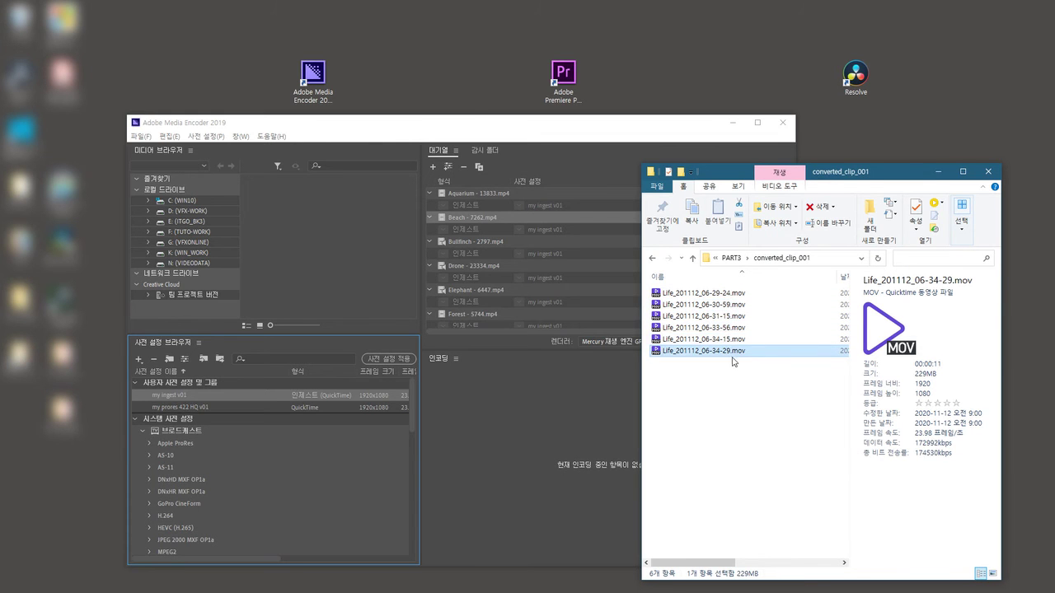
pyautogui.moveTo(744, 426); pyautogui.dragTo(664, 285)
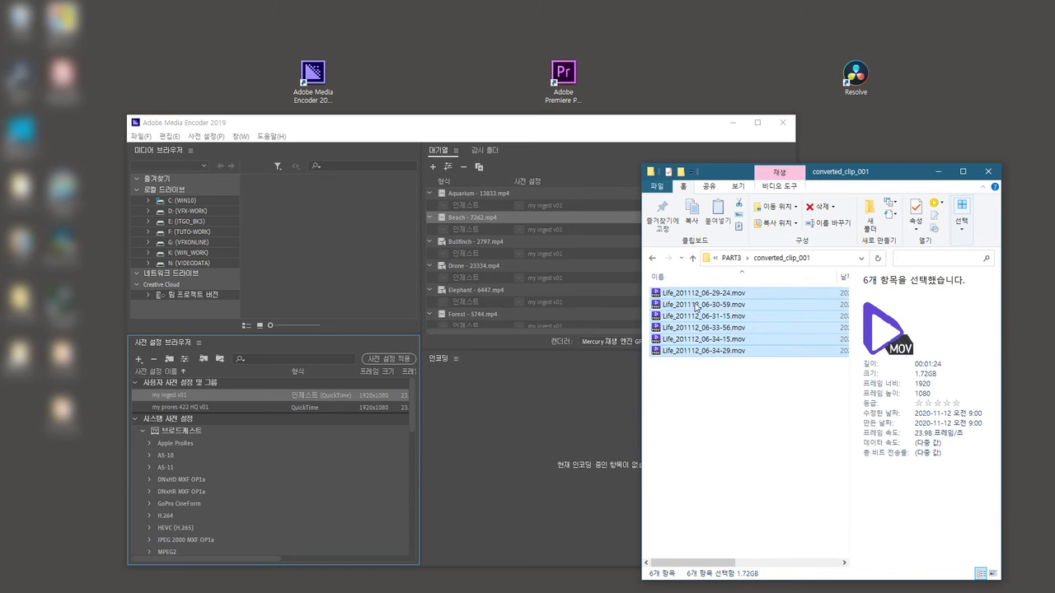
pyautogui.moveTo(736, 388); pyautogui.dragTo(659, 277)
pyautogui.click(773, 398)
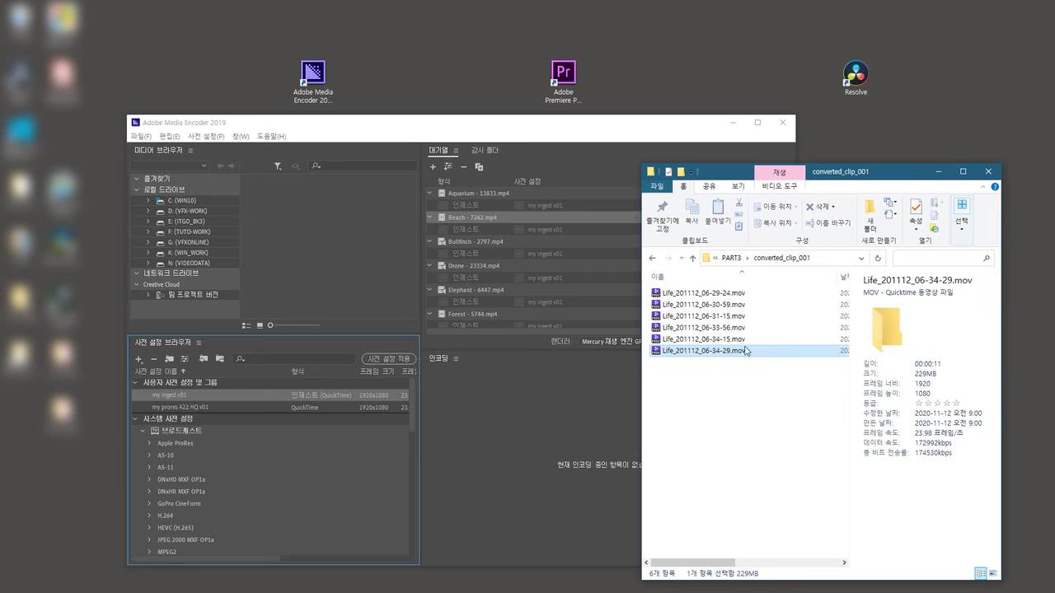
# Compare the duration, frame size, frame rate and bit rate of the individual converted clips
pyautogui.click(736, 340)
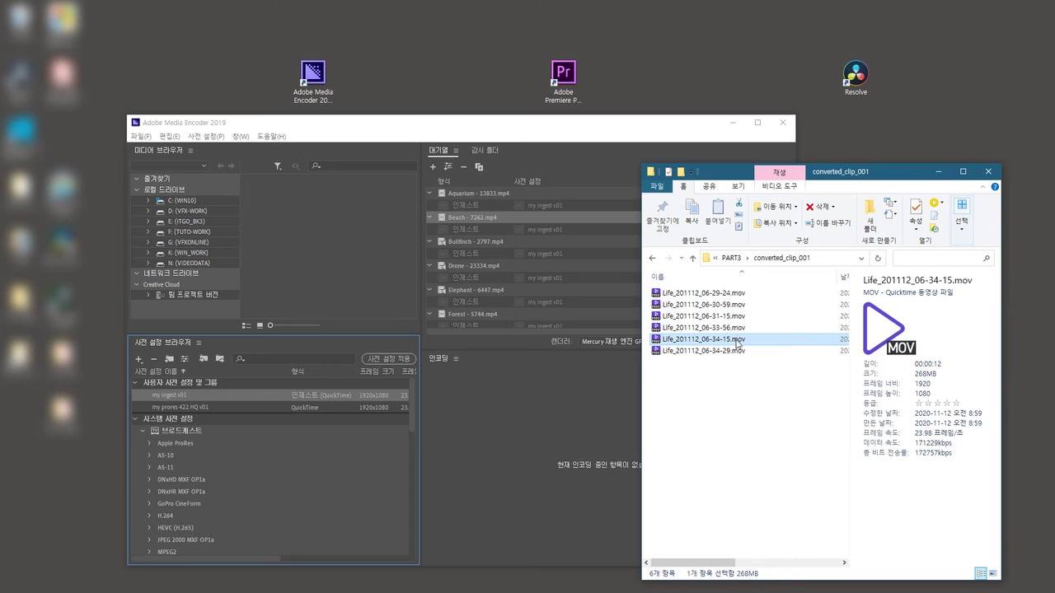
pyautogui.click(729, 295)
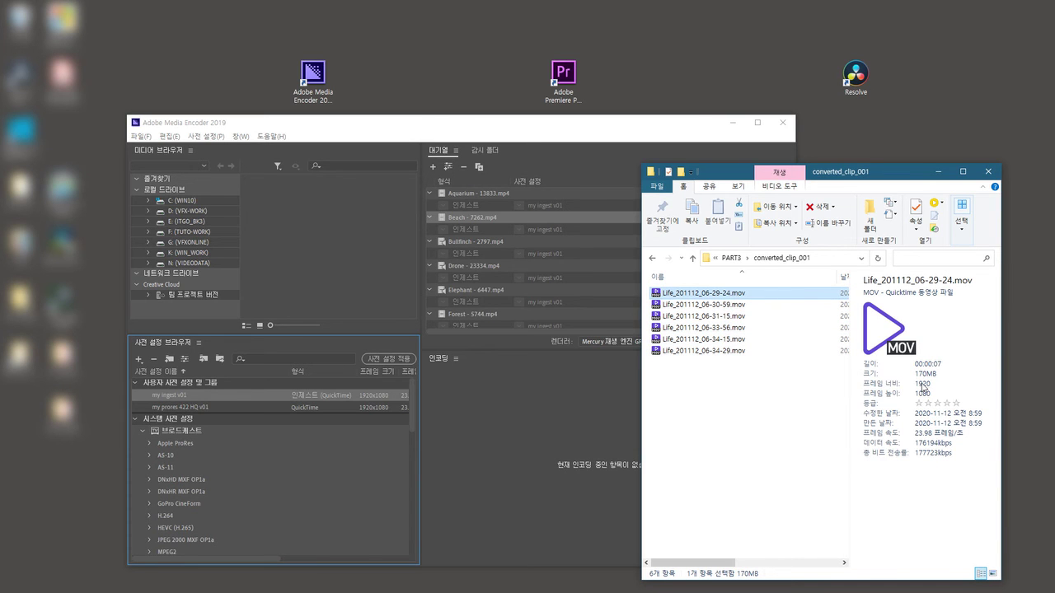
pyautogui.press('Down')
pyautogui.press('Down')
pyautogui.press('Down')
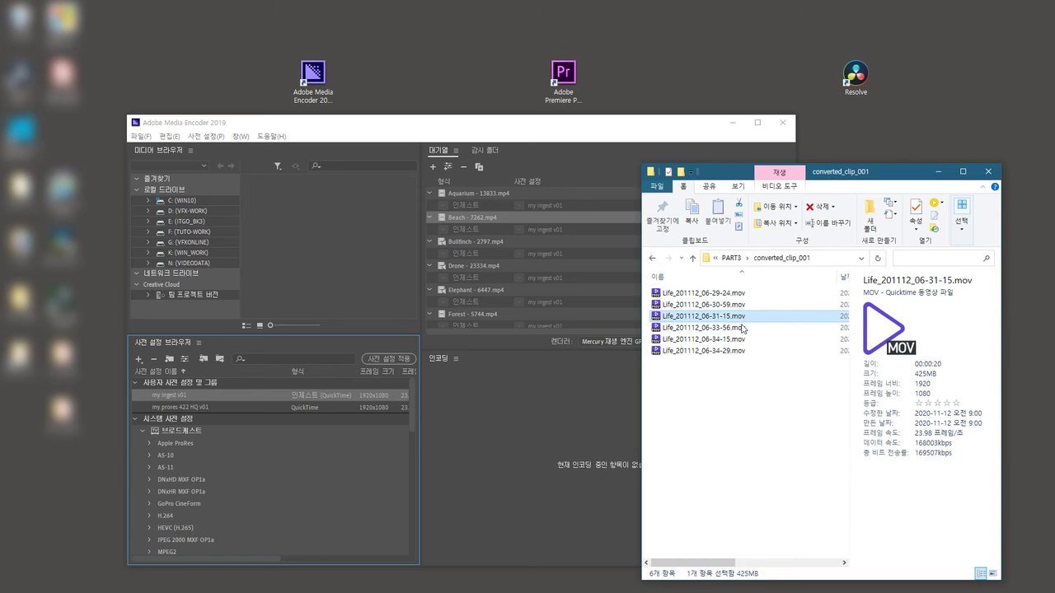
pyautogui.press('Down')
pyautogui.press('Up')
pyautogui.press('Up')
pyautogui.press('Up')
pyautogui.click(730, 393)
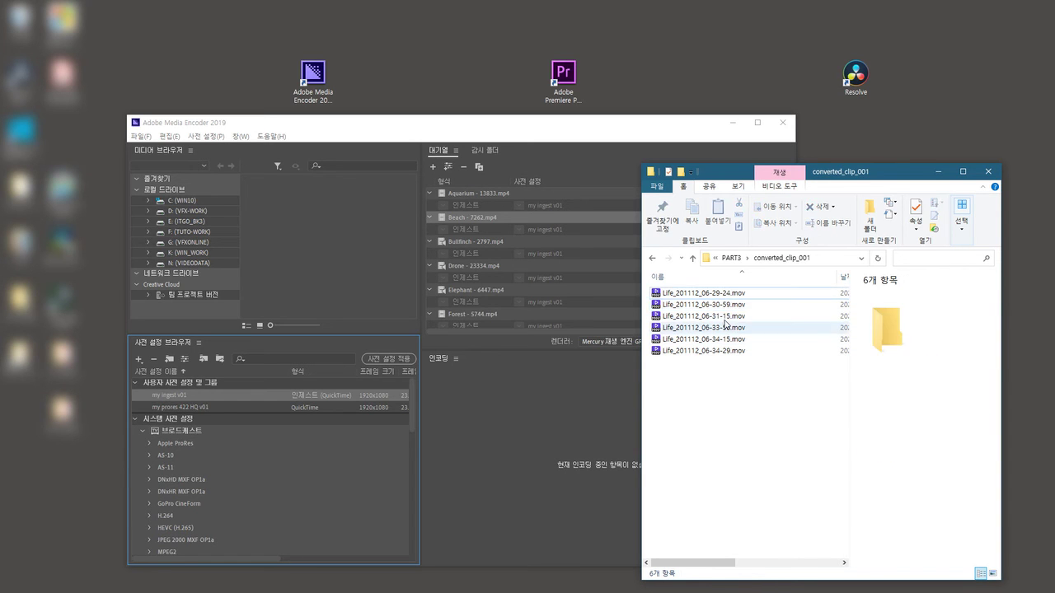
# Play Life_201112_06-29-24.mov in PotPlayer, enlarging the player window and moving it clear of the file list
pyautogui.click(719, 294)
pyautogui.press('Return')
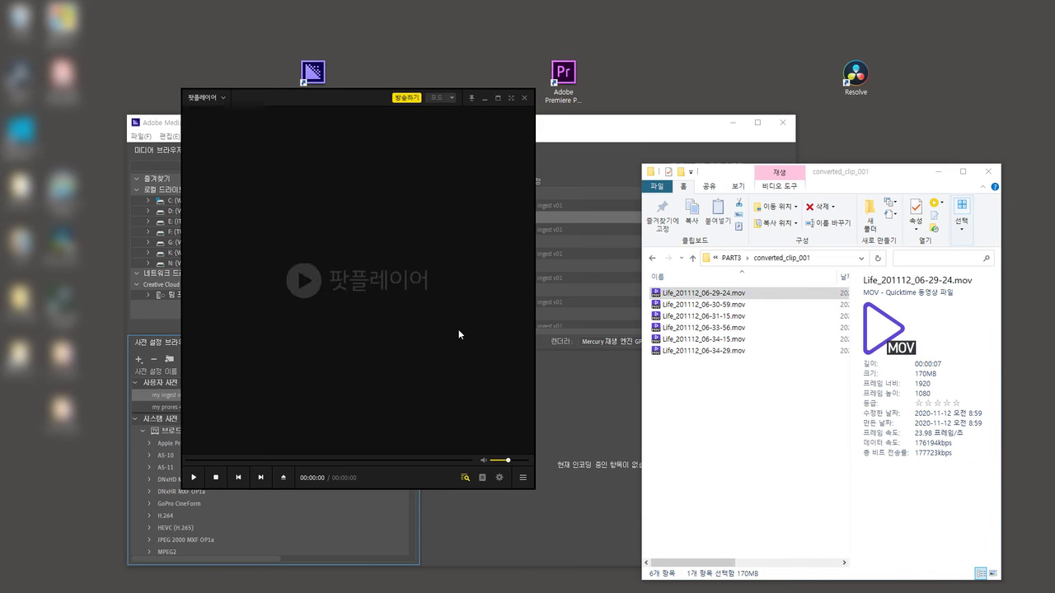
pyautogui.moveTo(533, 490); pyautogui.dragTo(738, 526)
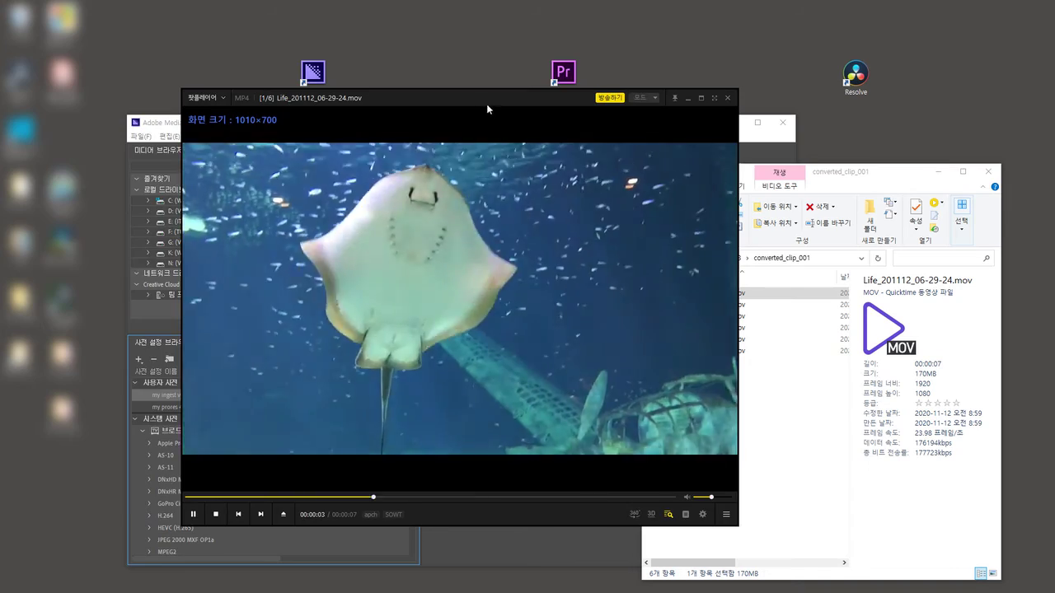
pyautogui.moveTo(488, 105); pyautogui.dragTo(394, 87)
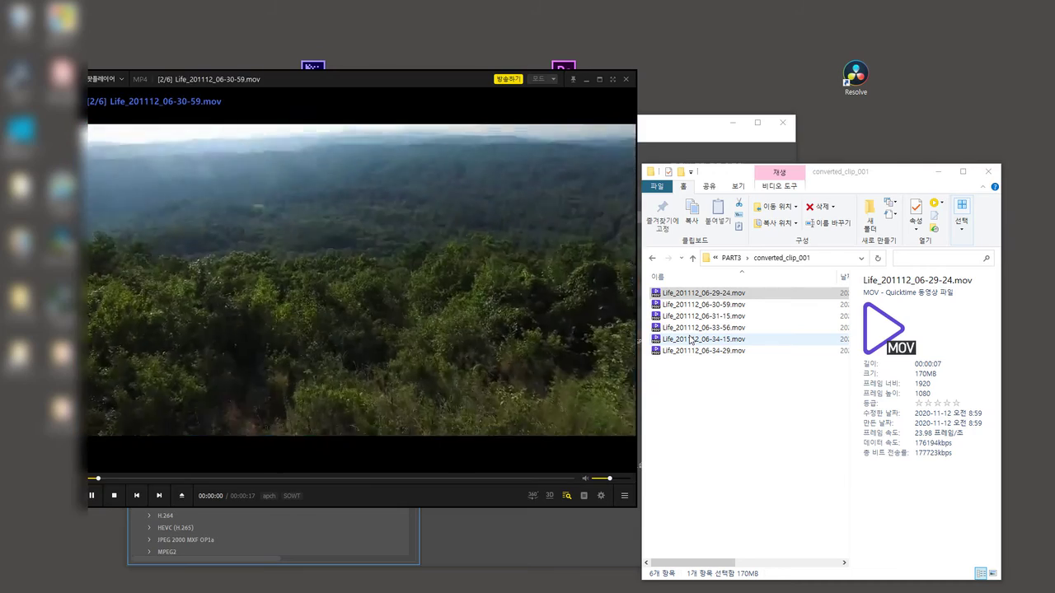
# Play the converted clips 06-34-15, 06-34-29, 06-31-15 and 06-30-59 in PotPlayer to check the picture
pyautogui.moveTo(690, 339); pyautogui.dragTo(318, 368)
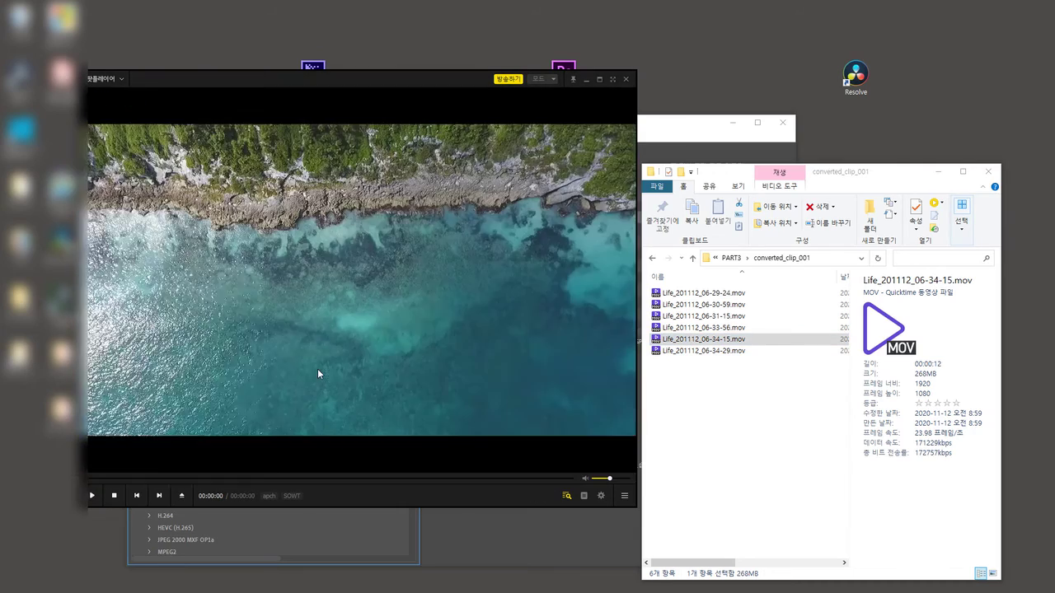
pyautogui.click(696, 352)
pyautogui.moveTo(696, 352); pyautogui.dragTo(358, 346)
pyautogui.moveTo(696, 316); pyautogui.dragTo(317, 380)
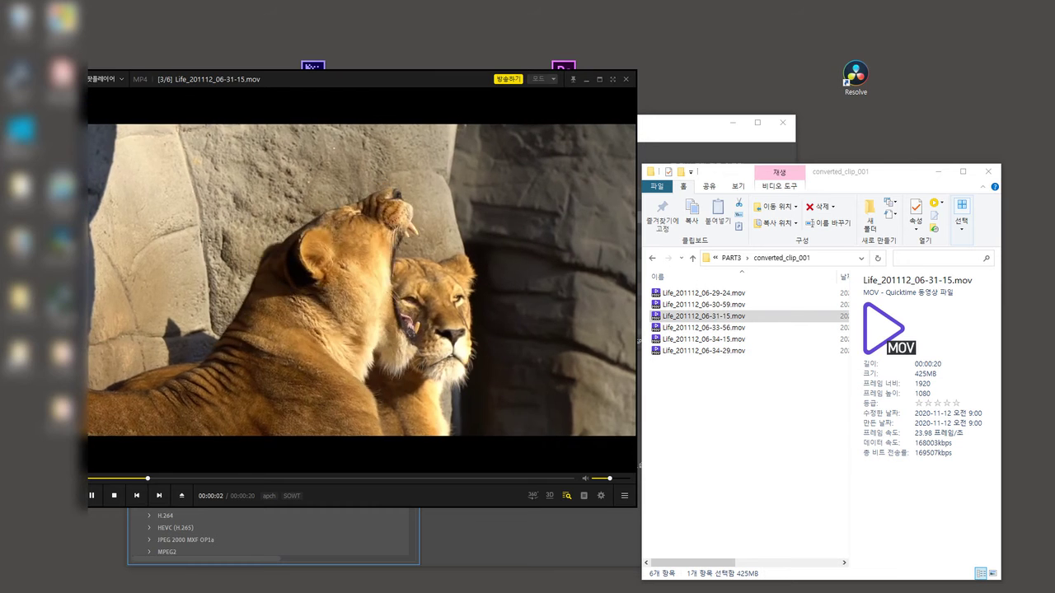
pyautogui.moveTo(701, 304); pyautogui.dragTo(533, 326)
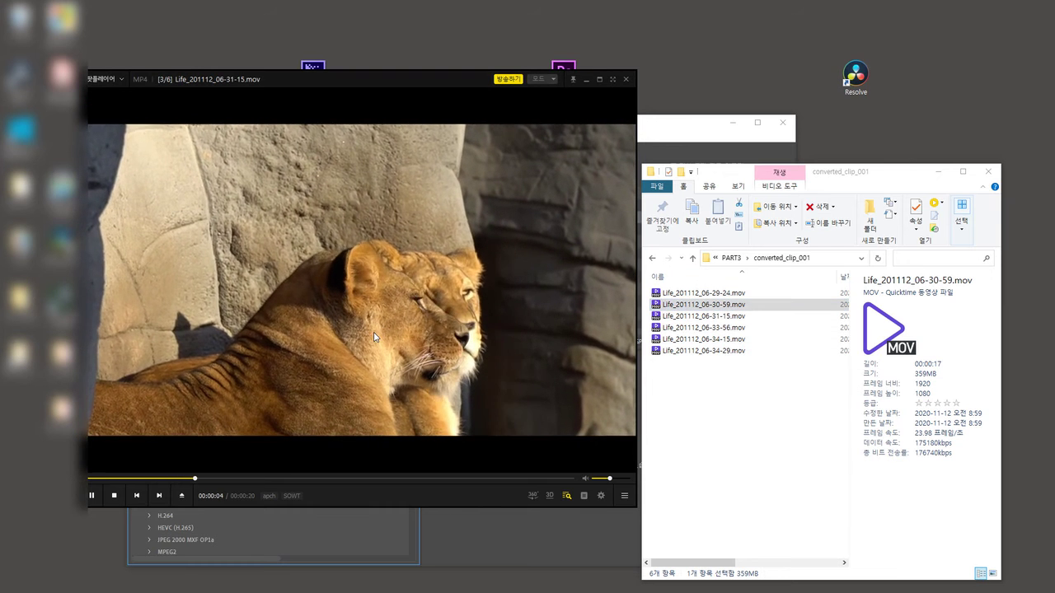
# Finish playing Life_201112_06-30-59.mov, close the player and reposition the file list window
pyautogui.moveTo(653, 311); pyautogui.dragTo(389, 365)
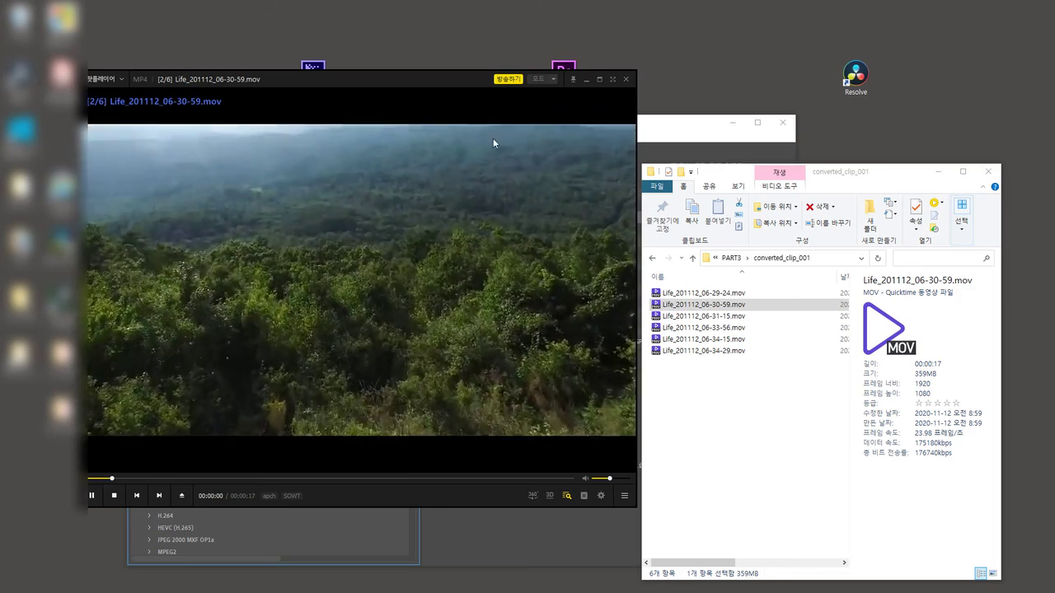
pyautogui.click(626, 80)
pyautogui.moveTo(881, 180); pyautogui.dragTo(809, 190)
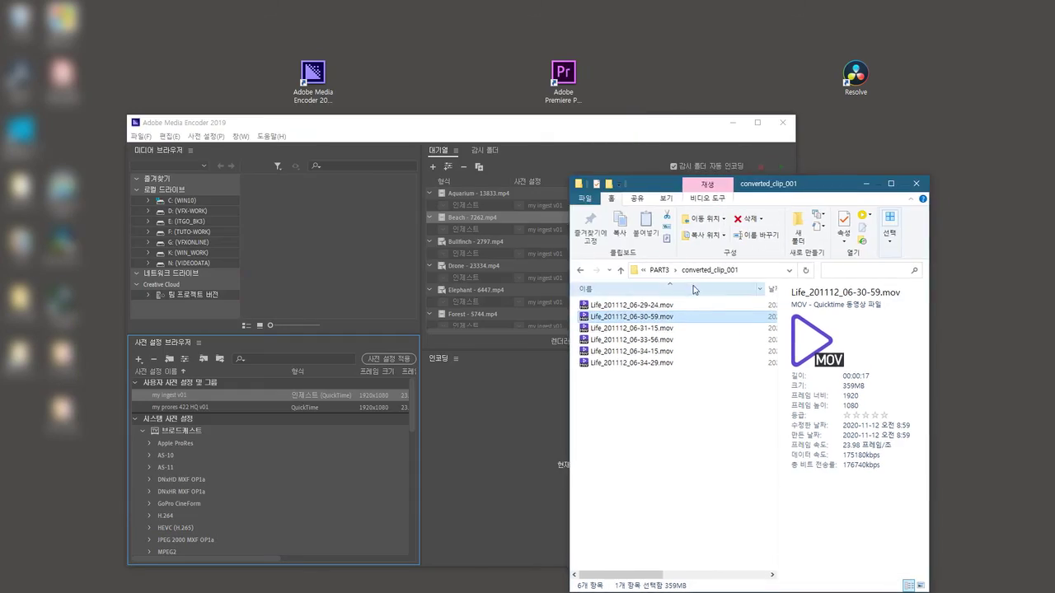
# Open the clips_001 folder and check the properties of the Aquarium, Beach, Bullfinch and Elephant MP4 source clips
pyautogui.click(664, 271)
pyautogui.doubleClick(606, 317)
pyautogui.click(607, 328)
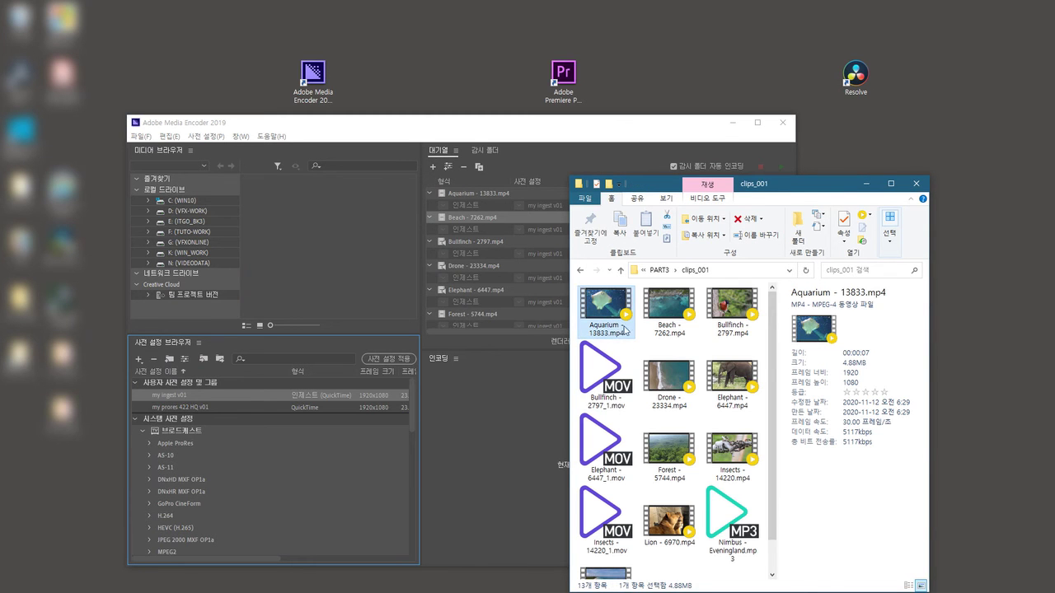
pyautogui.click(669, 306)
pyautogui.click(720, 318)
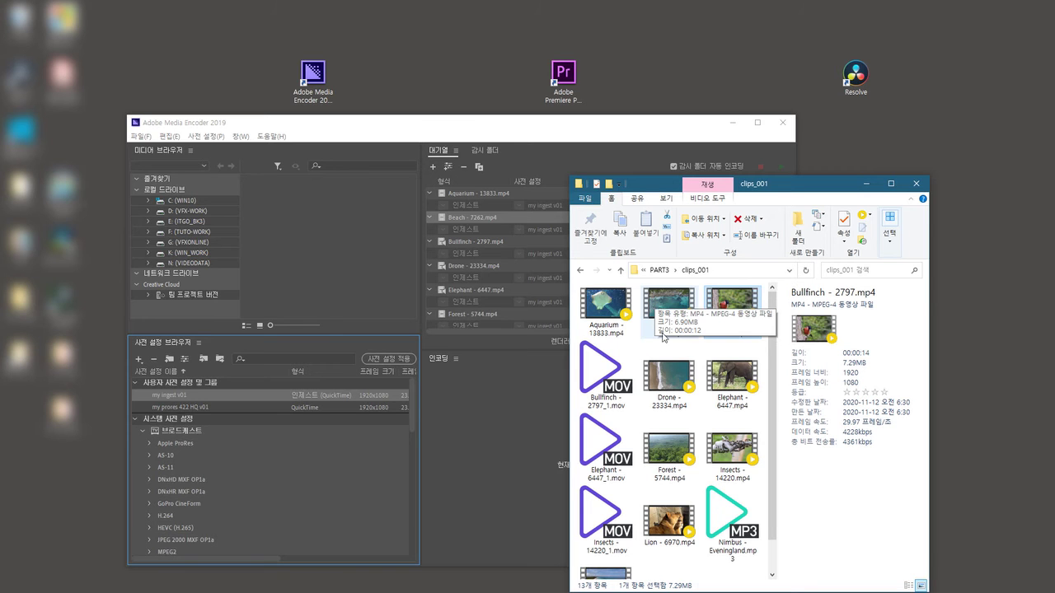
pyautogui.click(741, 384)
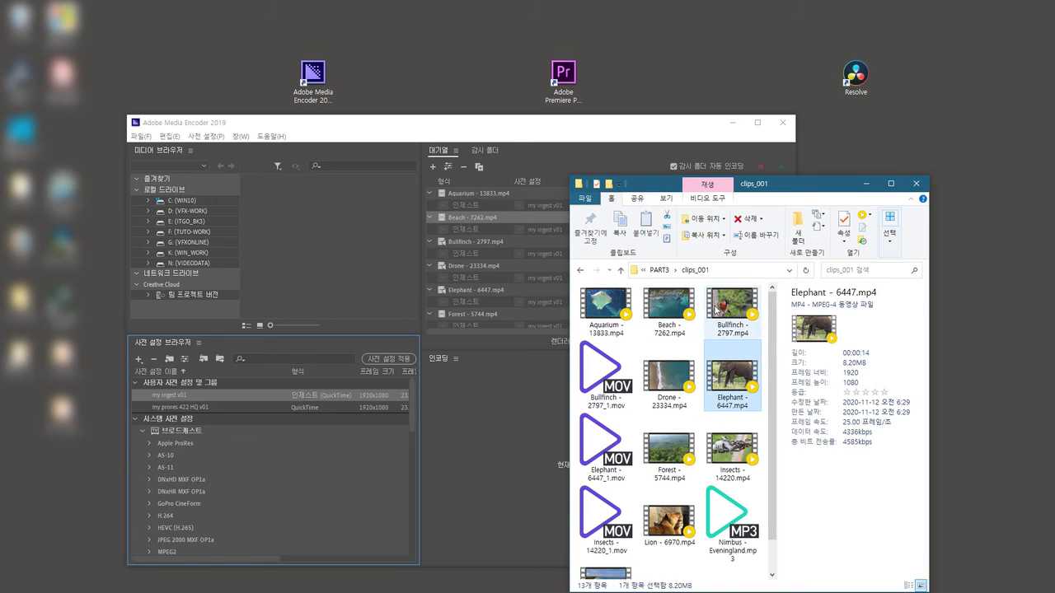
# Return to the converted_clip_001 folder and check the details of Life_201112_06-31-15.mov and of all files combined
pyautogui.click(659, 269)
pyautogui.doubleClick(630, 329)
pyautogui.click(630, 328)
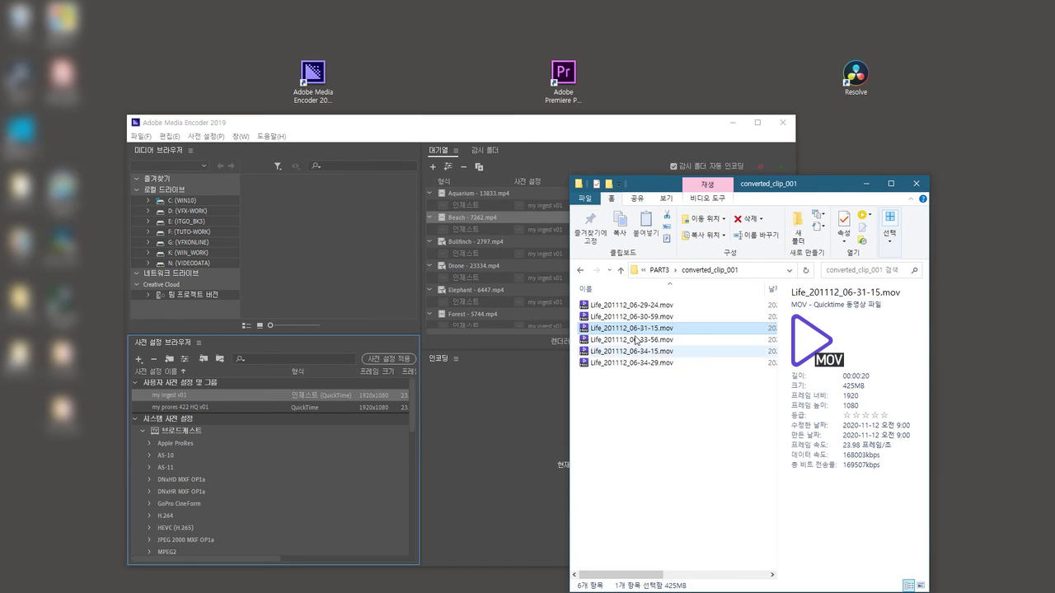
pyautogui.click(679, 411)
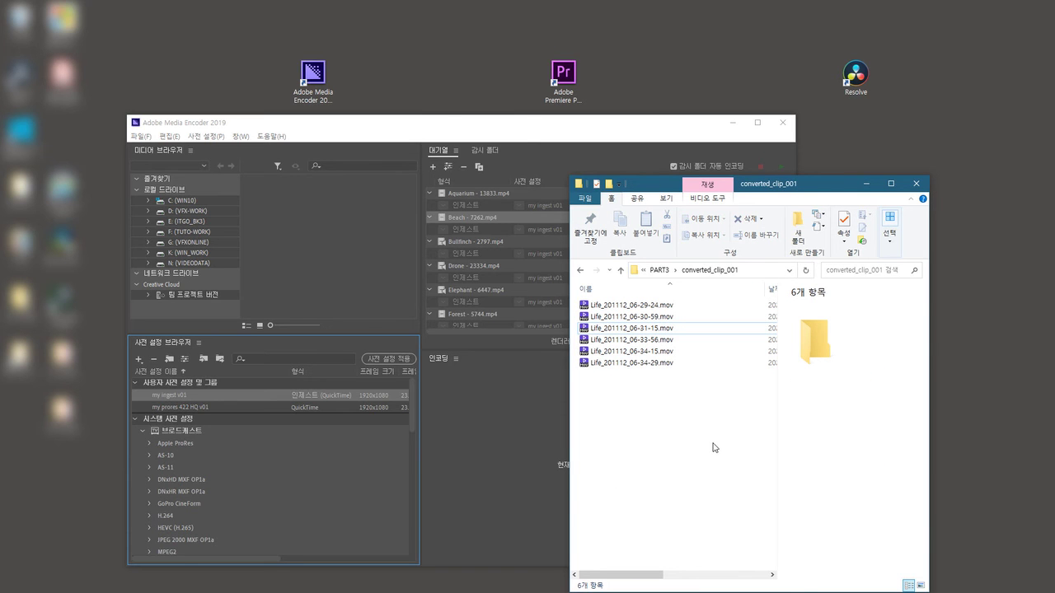
pyautogui.moveTo(693, 421); pyautogui.dragTo(562, 259)
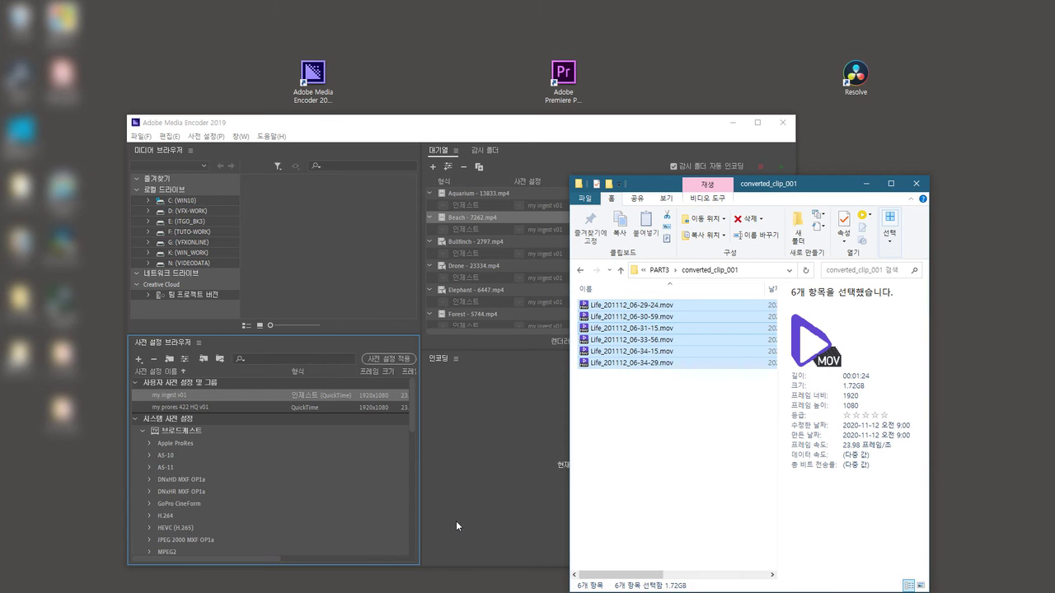
pyautogui.click(634, 403)
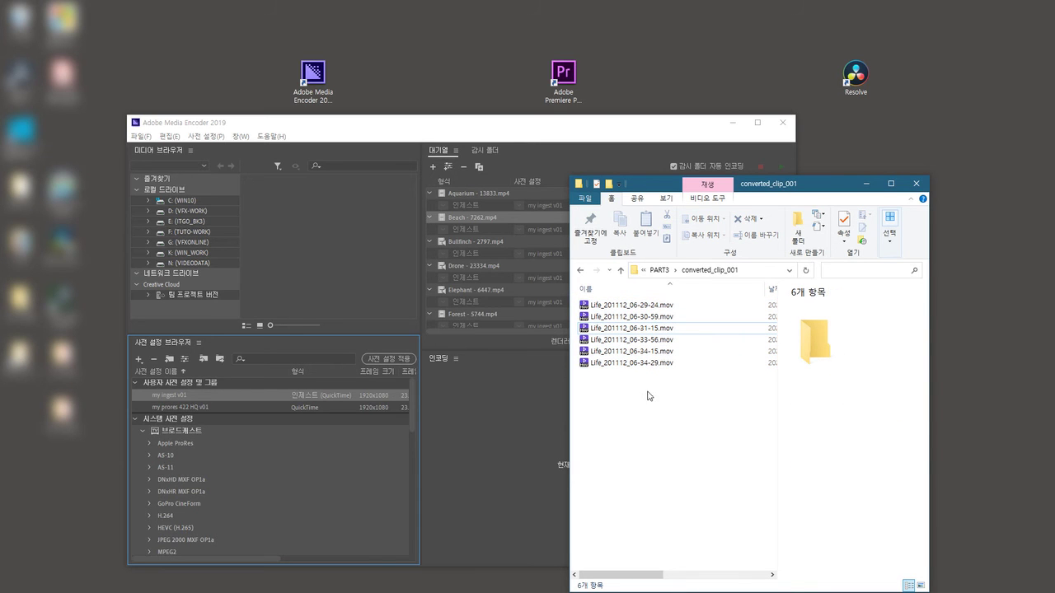
# Compare the frame rates of the converted clips 06-34-29, 06-33-56, 06-31-15, 06-29-24 and 06-34-15
pyautogui.click(647, 363)
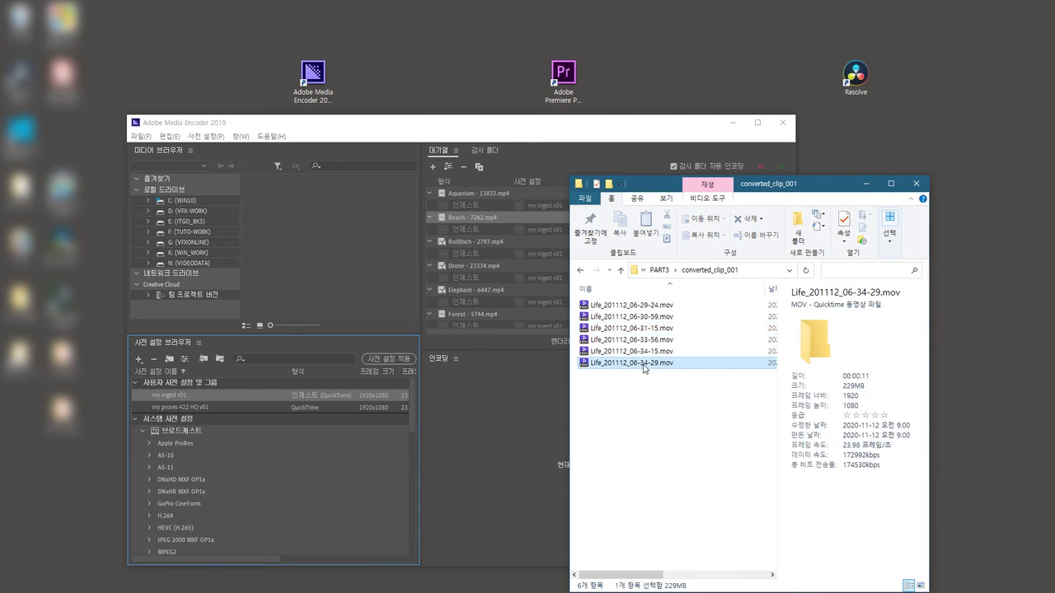
pyautogui.click(651, 340)
pyautogui.click(653, 328)
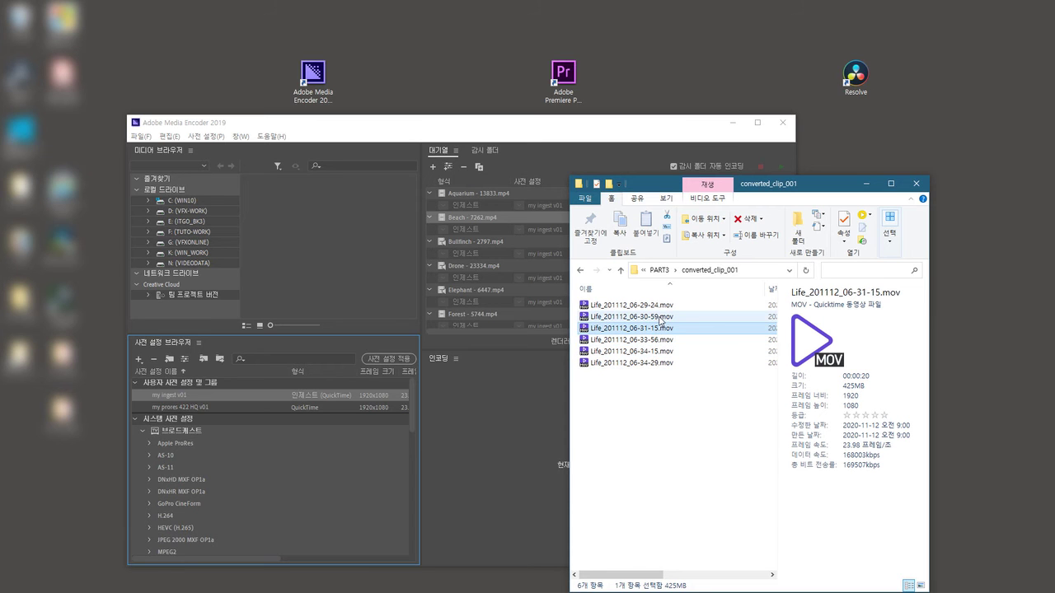
pyautogui.click(663, 305)
pyautogui.click(664, 328)
pyautogui.click(672, 352)
pyautogui.click(669, 387)
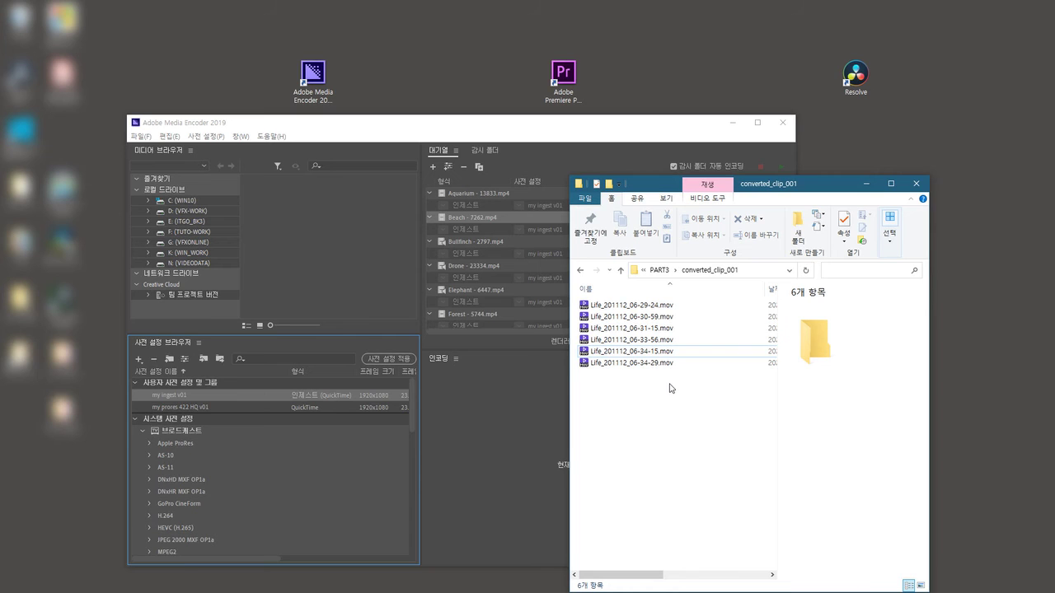
# Open the clips_000 folder inside PART3, then reposition and widen the file window
pyautogui.hotkey('alt', 'Up')
pyautogui.click(668, 424)
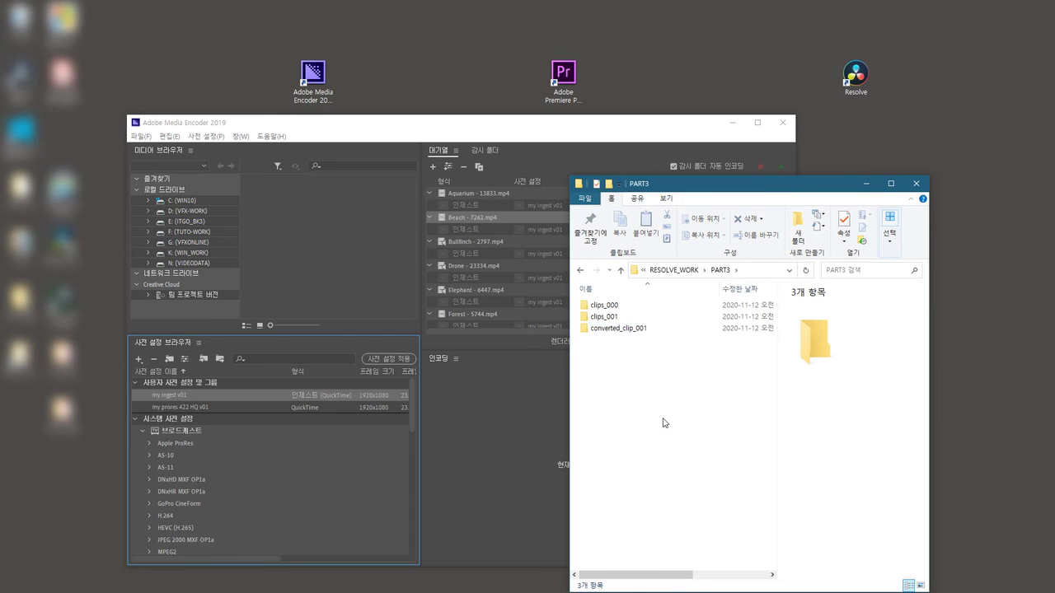
pyautogui.doubleClick(611, 308)
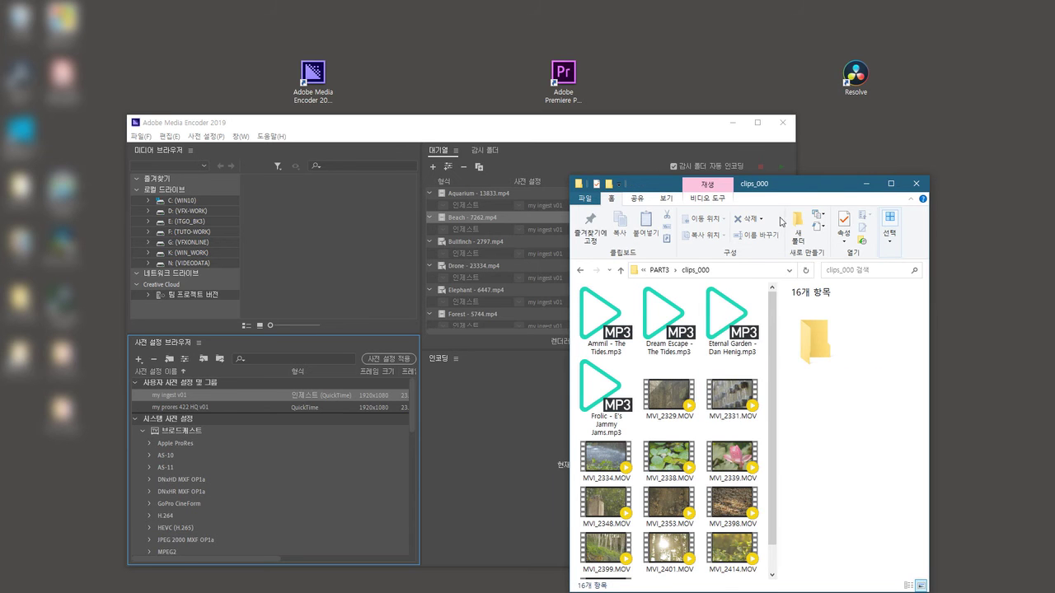
pyautogui.moveTo(787, 197); pyautogui.dragTo(681, 165)
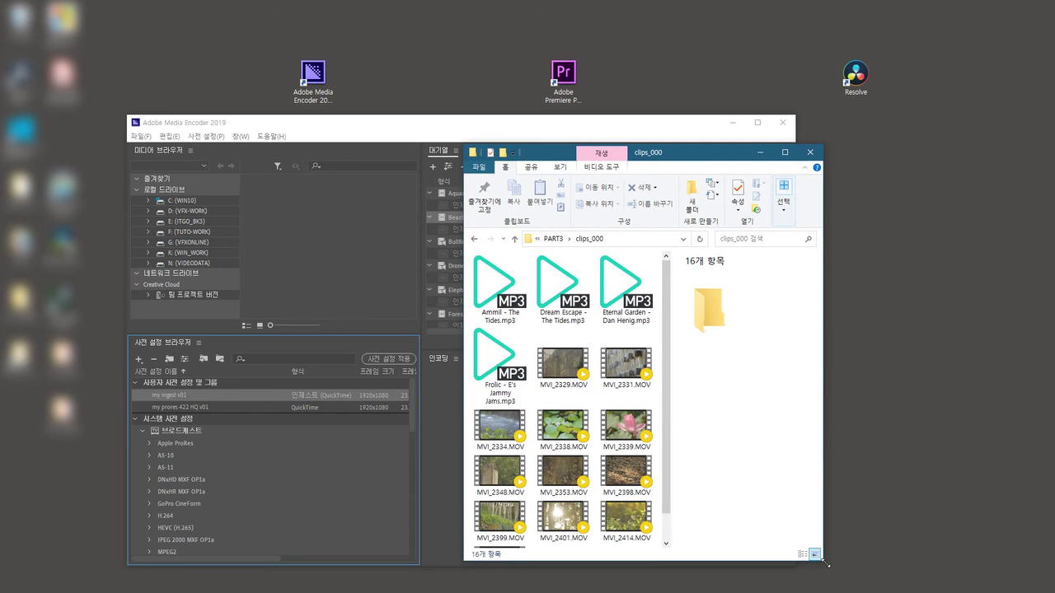
pyautogui.moveTo(829, 564); pyautogui.dragTo(950, 567)
# Examine the frame size and frame rate of the camera clips from MVI_2329.MOV through MVI_2416.MOV
pyautogui.click(751, 290)
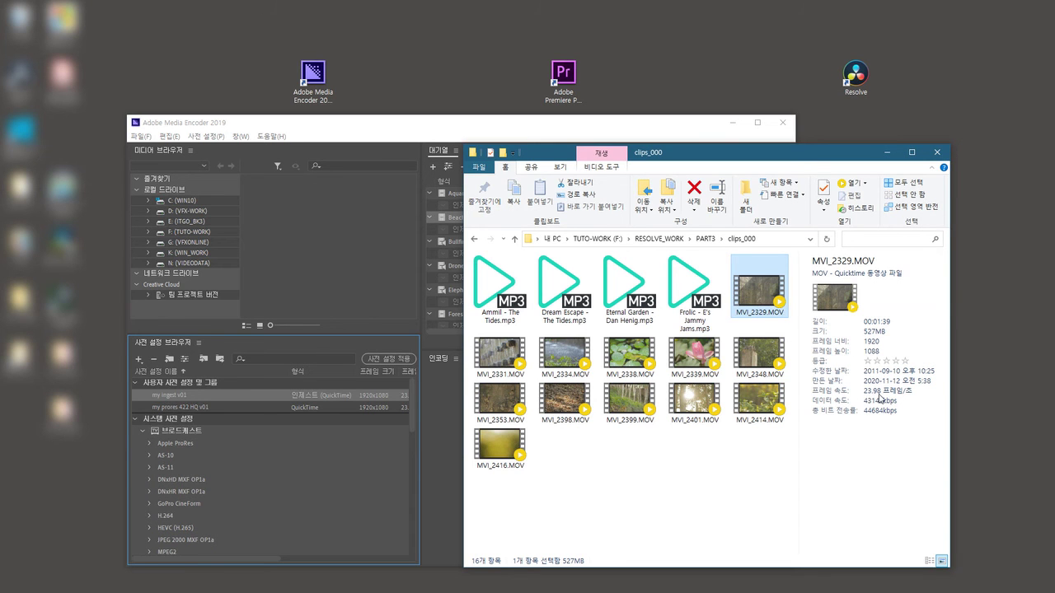
pyautogui.click(739, 359)
pyautogui.click(671, 356)
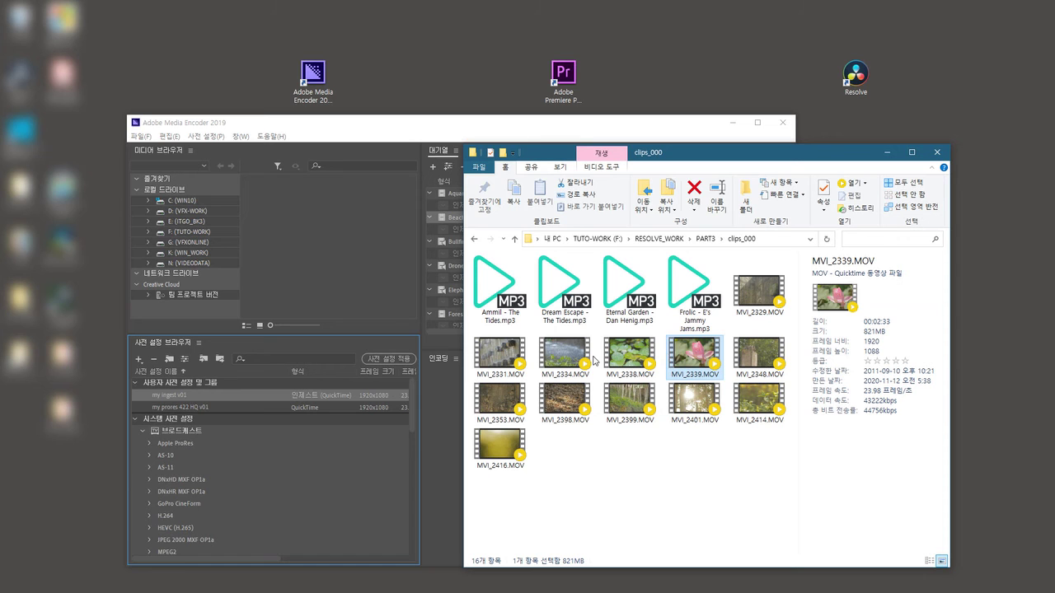
pyautogui.click(566, 356)
pyautogui.click(569, 394)
pyautogui.click(631, 408)
pyautogui.click(693, 402)
pyautogui.click(759, 407)
pyautogui.click(499, 449)
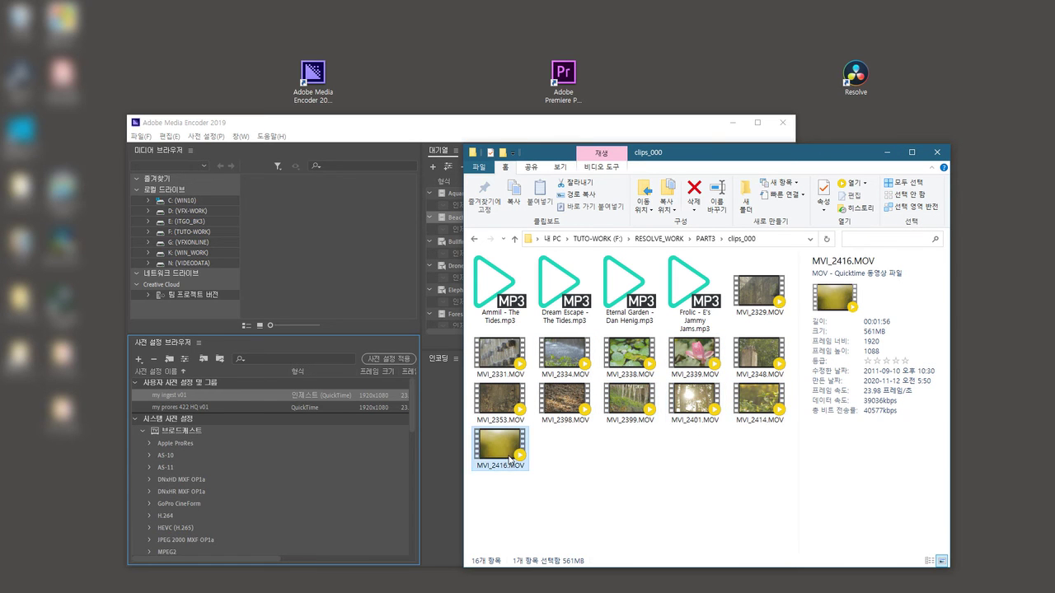
# Compare the frame rates of the camera clips MVI_2329, 2339, 2338, 2334, 2331, 2353 and 2398
pyautogui.click(742, 309)
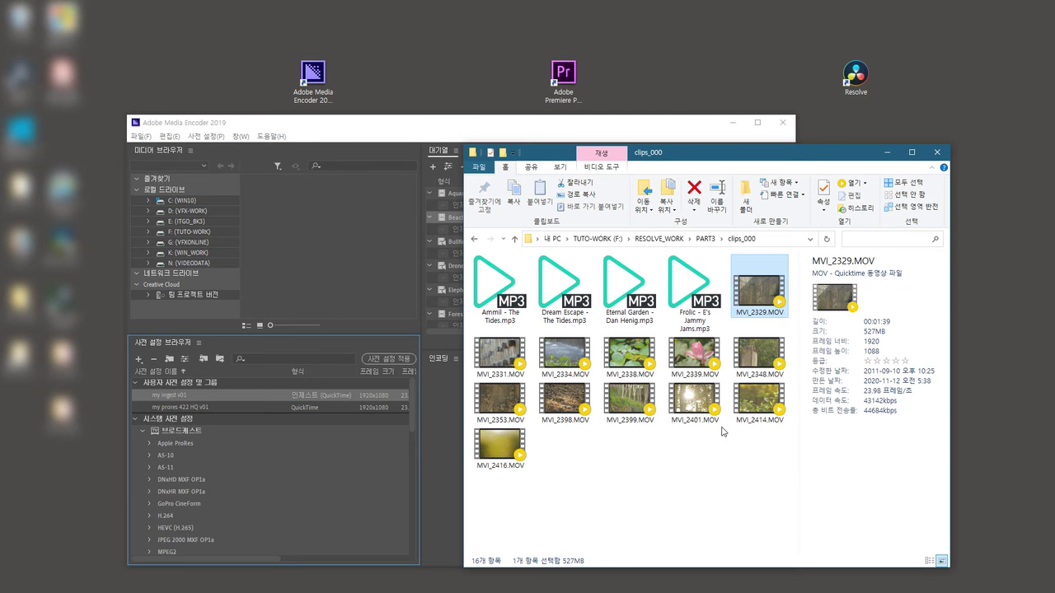
pyautogui.click(692, 354)
pyautogui.click(628, 356)
pyautogui.click(581, 361)
pyautogui.click(498, 354)
pyautogui.click(498, 400)
pyautogui.click(565, 399)
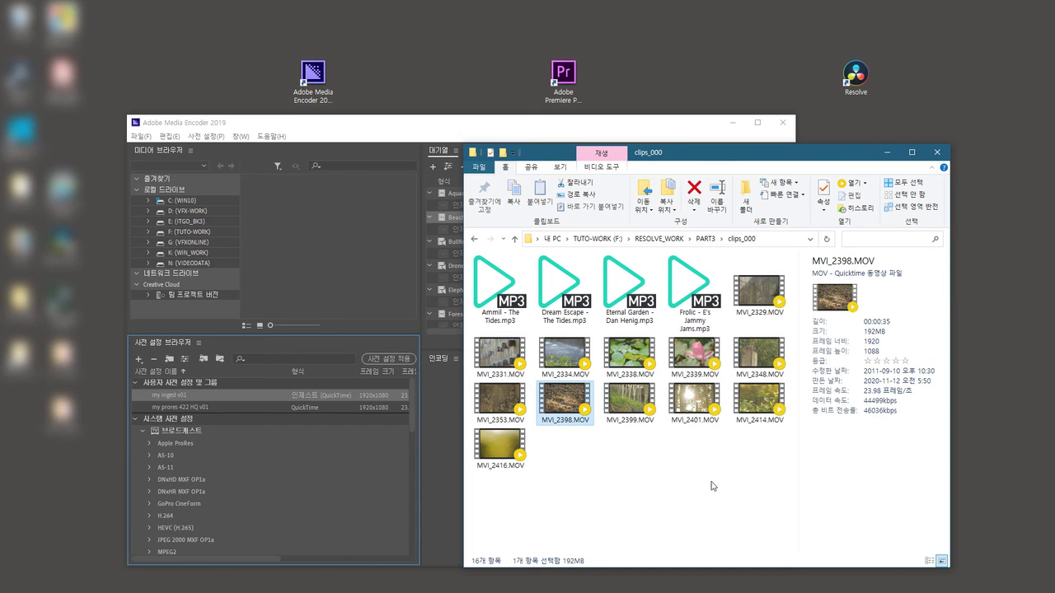
pyautogui.click(632, 471)
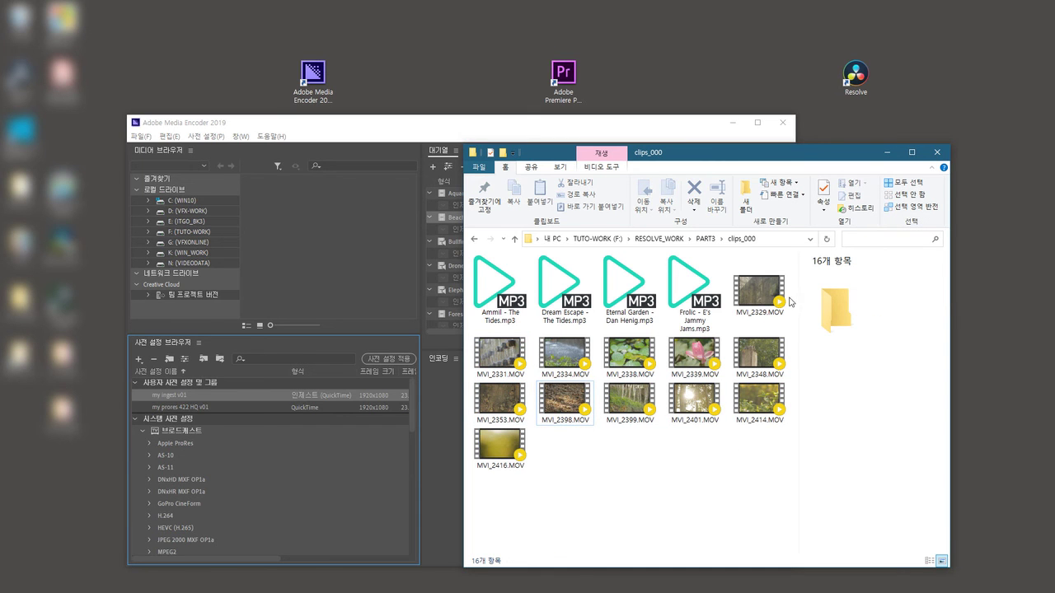
# Recheck the properties of camera clips MVI_2329, 2348, 2338, 2334, 2331, 2353 and 2416 for a matching format
pyautogui.click(758, 290)
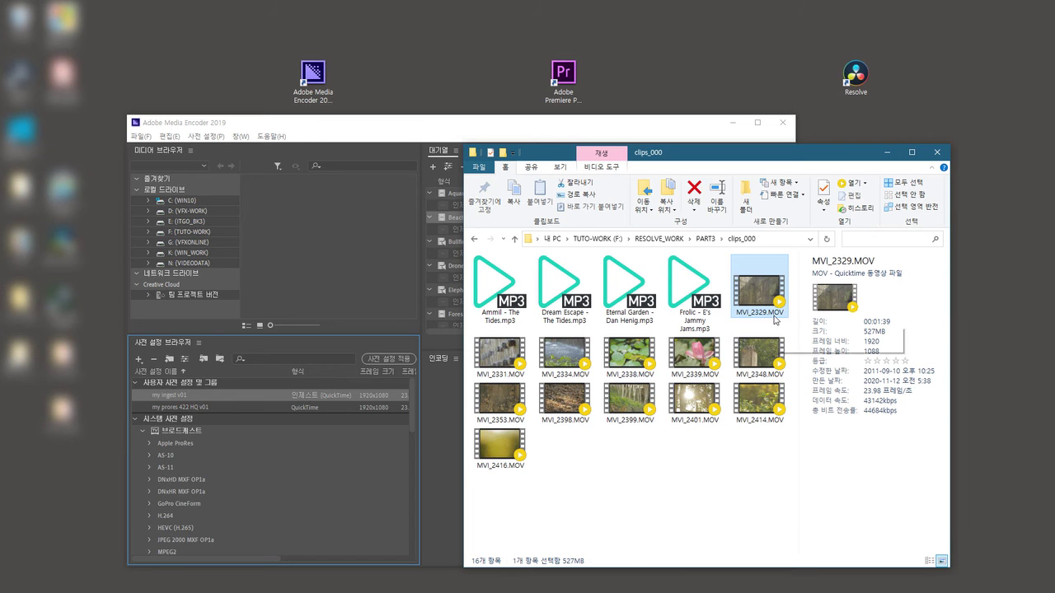
pyautogui.click(758, 356)
pyautogui.click(565, 355)
pyautogui.click(630, 356)
pyautogui.click(552, 372)
pyautogui.click(498, 354)
pyautogui.click(516, 400)
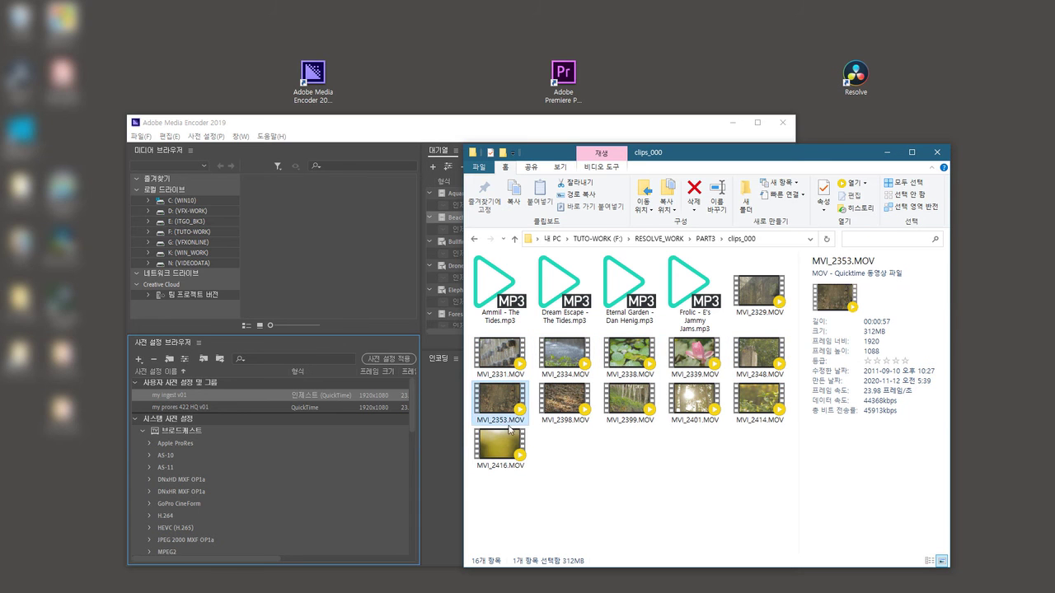
pyautogui.click(498, 445)
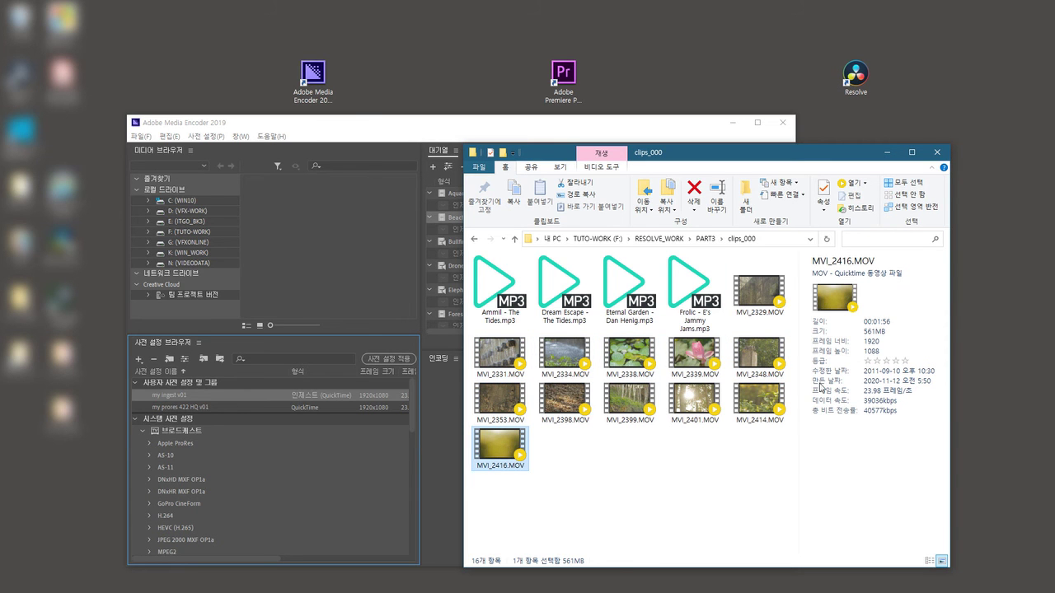
pyautogui.click(694, 454)
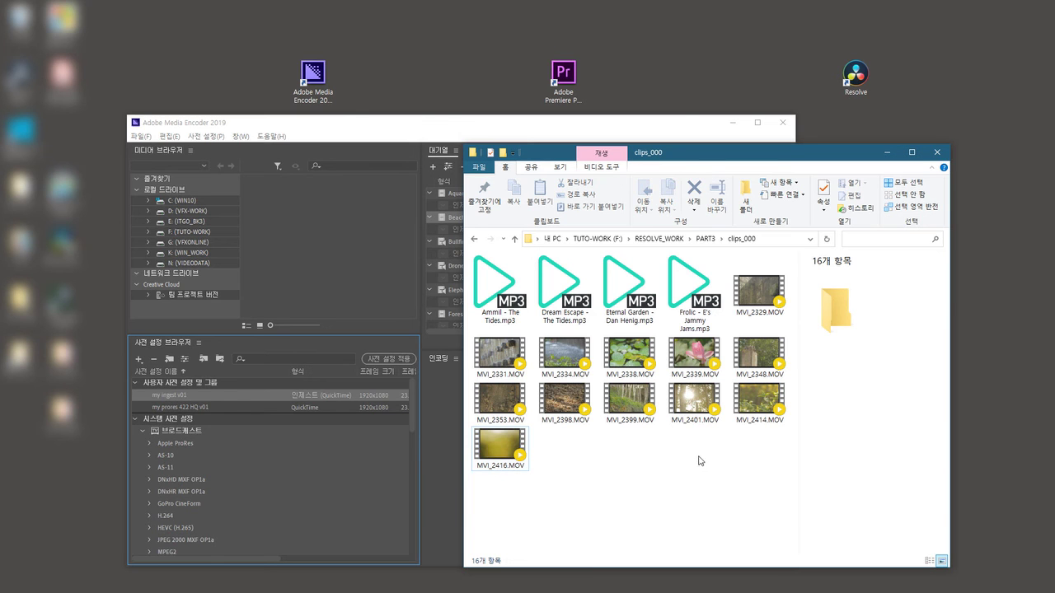
# View the clips_001 source folder again, then open converted_clip_001 and select all its MOV files
pyautogui.click(706, 239)
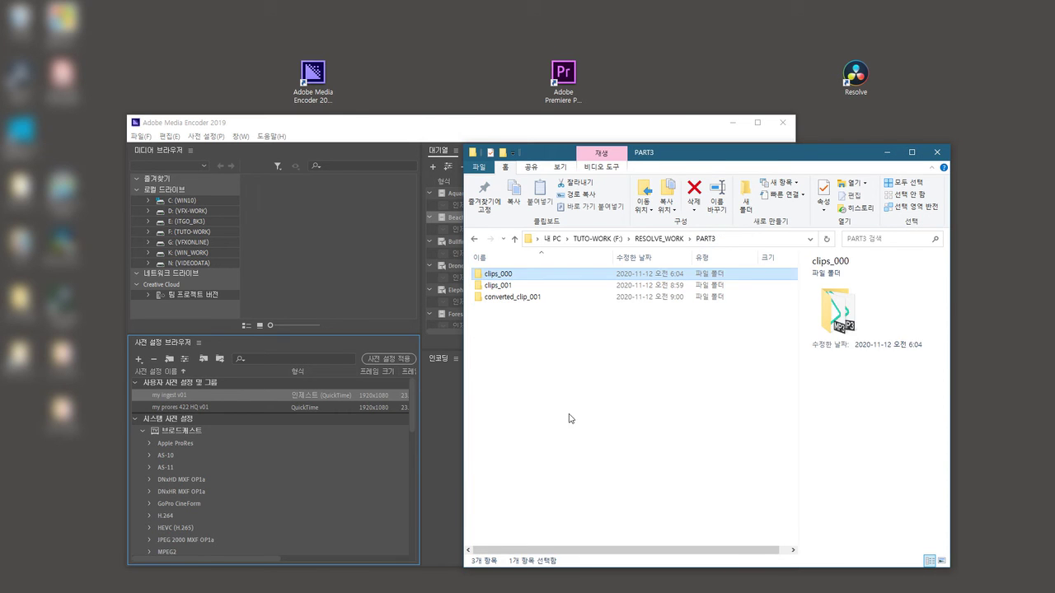
pyautogui.click(515, 298)
pyautogui.doubleClick(499, 288)
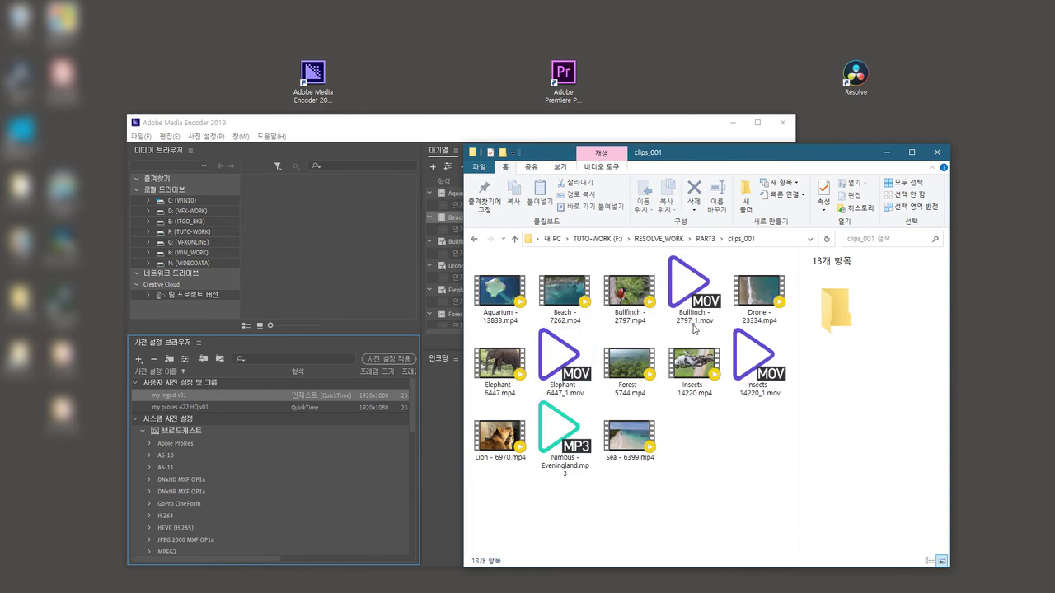
pyautogui.click(705, 238)
pyautogui.doubleClick(506, 304)
pyautogui.moveTo(609, 396); pyautogui.dragTo(399, 224)
# Minimize Media Encoder and move the converted_clip_001 window clear of the desktop shortcuts
pyautogui.click(731, 122)
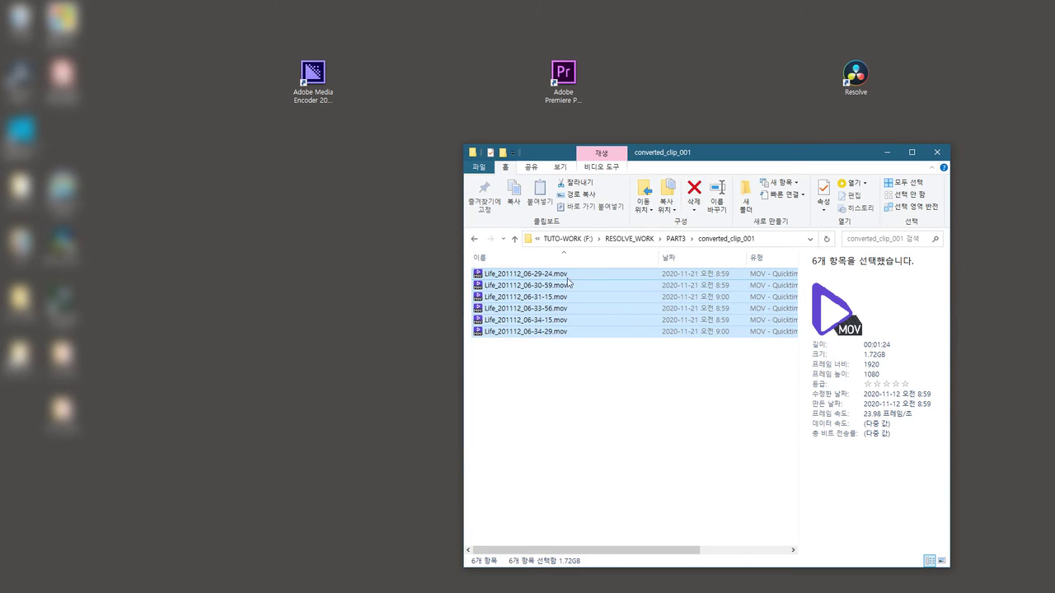
pyautogui.moveTo(764, 154); pyautogui.dragTo(810, 164)
pyautogui.click(379, 302)
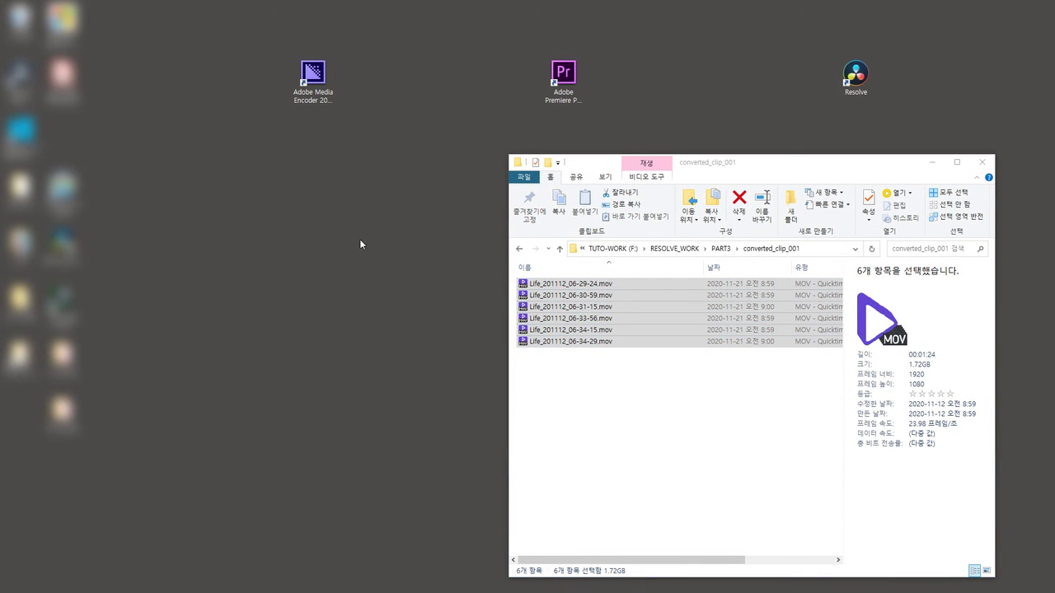
# Launch Premiere Pro, start a new project and browse for its location in F:\RESOLVE_WORK\PART3
pyautogui.doubleClick(569, 99)
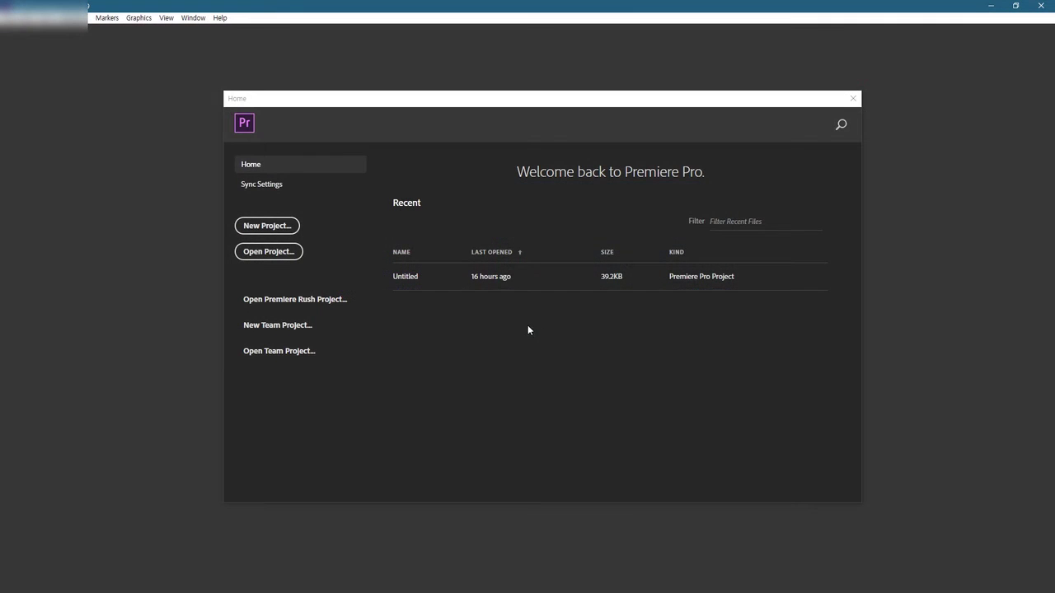
pyautogui.click(267, 225)
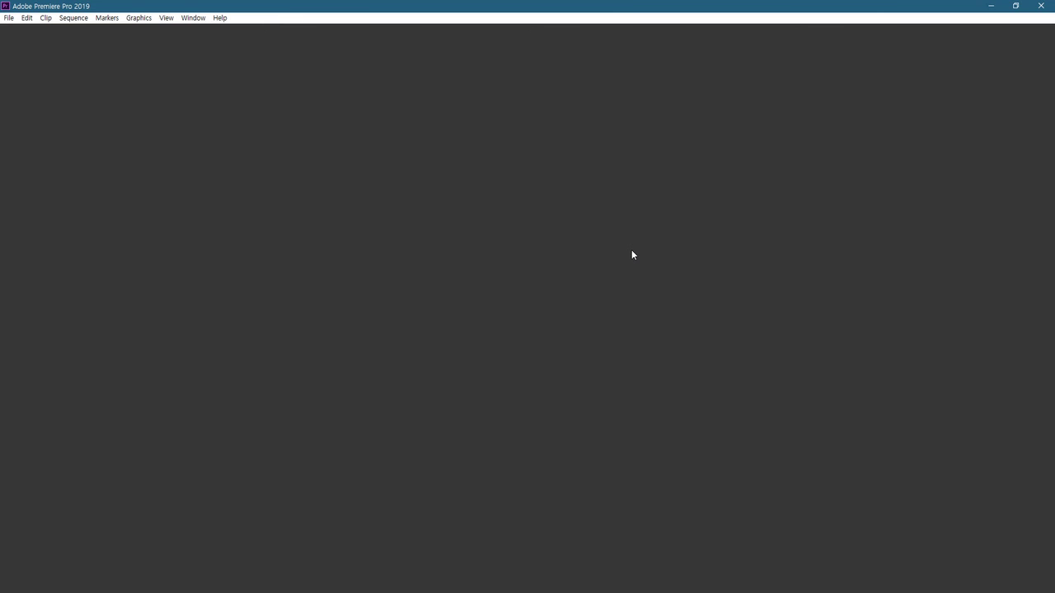
pyautogui.click(664, 176)
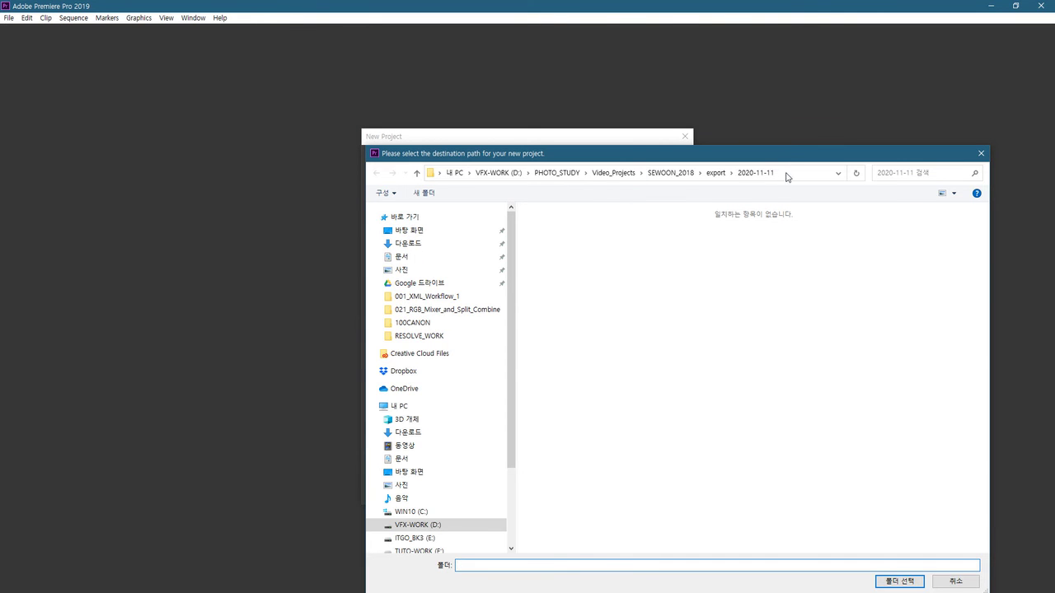
pyautogui.click(786, 176)
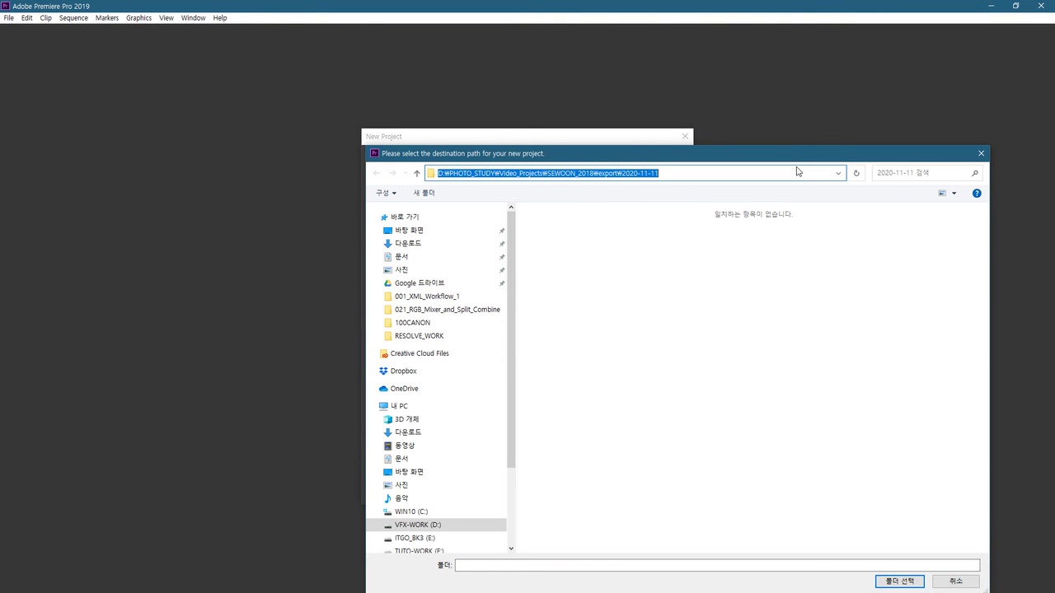
pyautogui.write('F:')
pyautogui.press('Return')
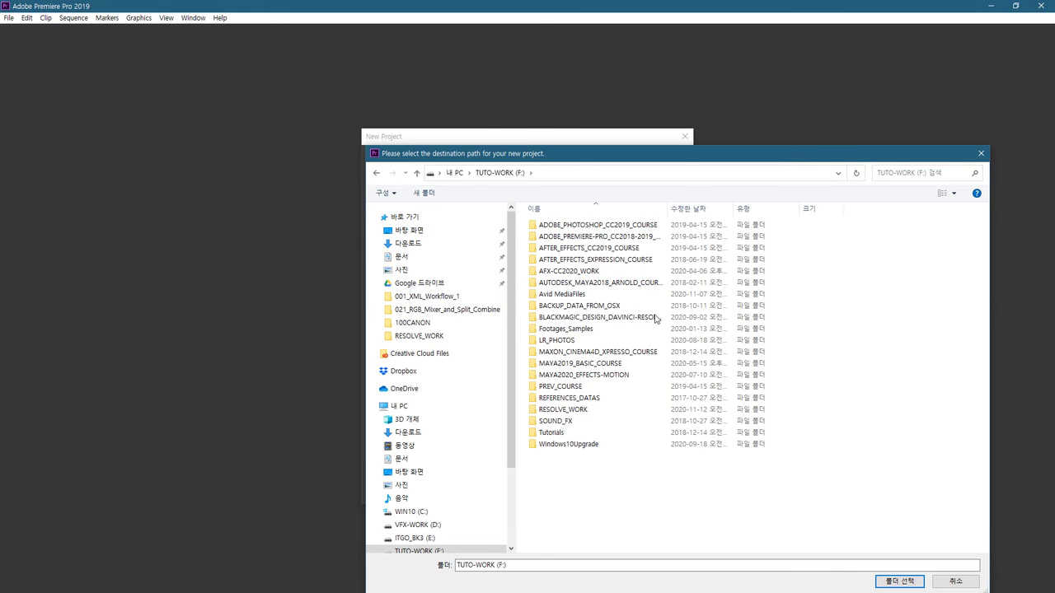
pyautogui.doubleClick(585, 408)
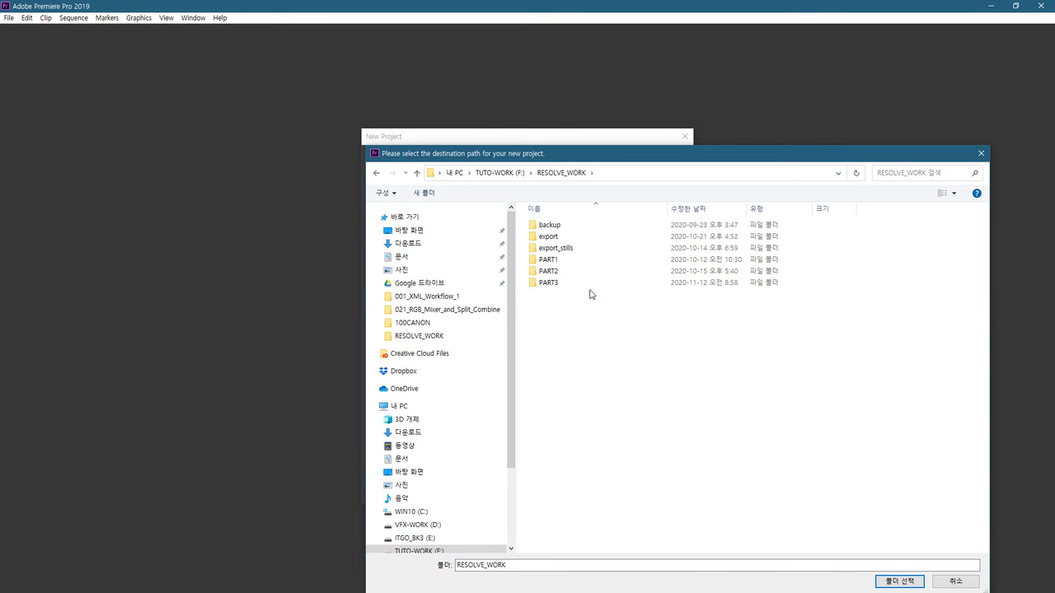
pyautogui.doubleClick(561, 284)
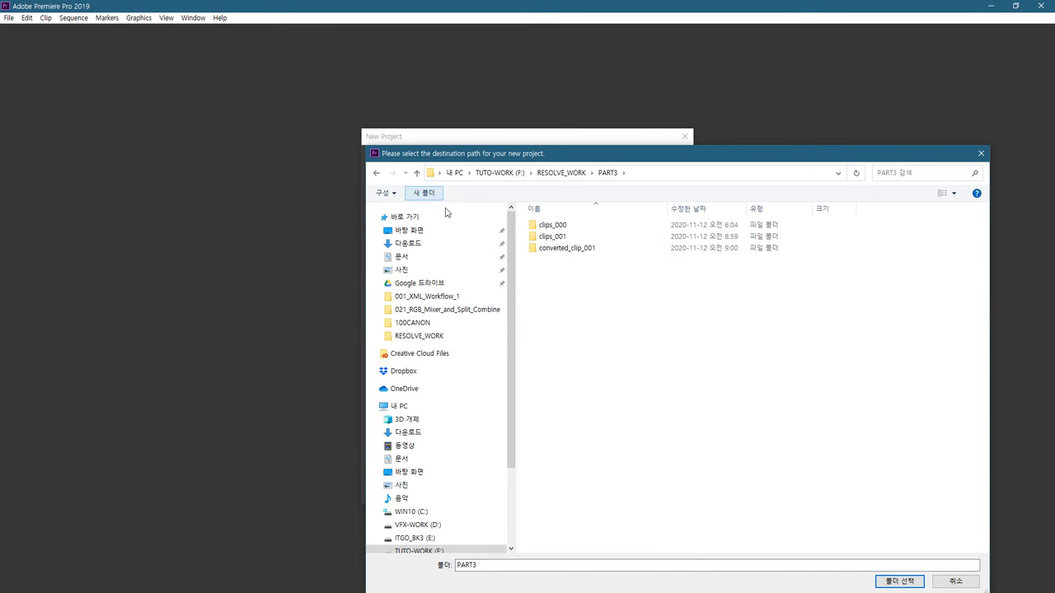
# Create a folder named PRO_PROJECT inside PART3 and set it as the project location
pyautogui.click(424, 193)
pyautogui.write('PR')
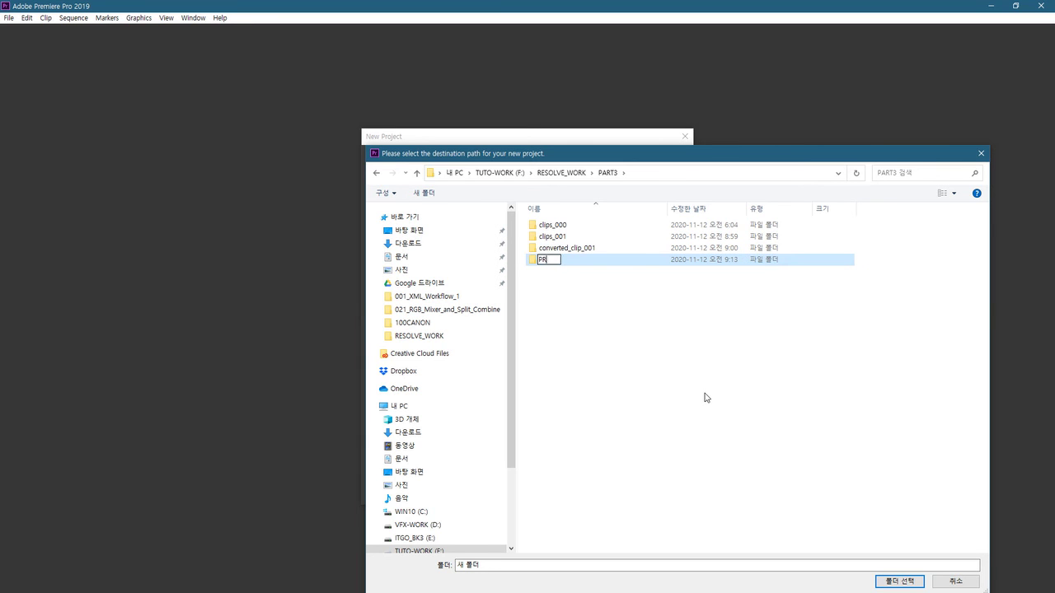
pyautogui.write('O_PROJECT')
pyautogui.press('Return')
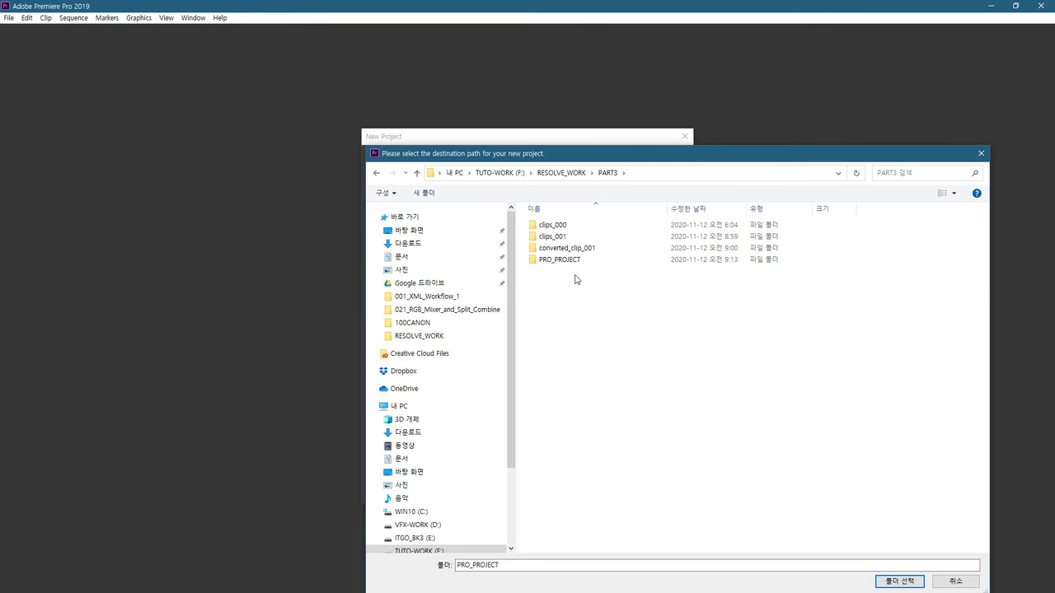
pyautogui.doubleClick(571, 262)
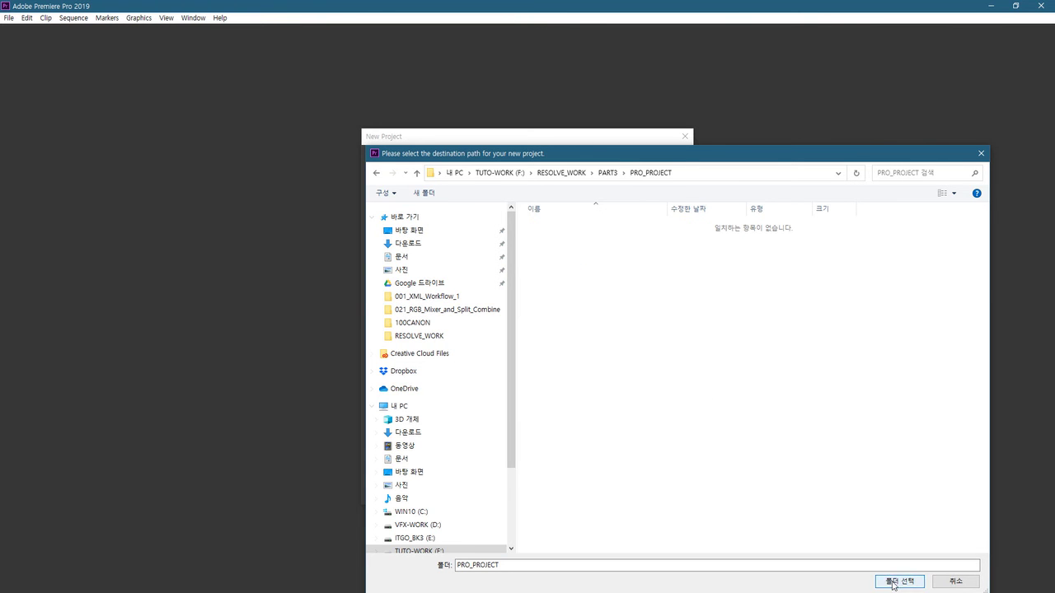
pyautogui.click(894, 582)
# Name the project "Life Edit PR PRO v01" and create it
pyautogui.doubleClick(459, 159)
pyautogui.write('Life Edit')
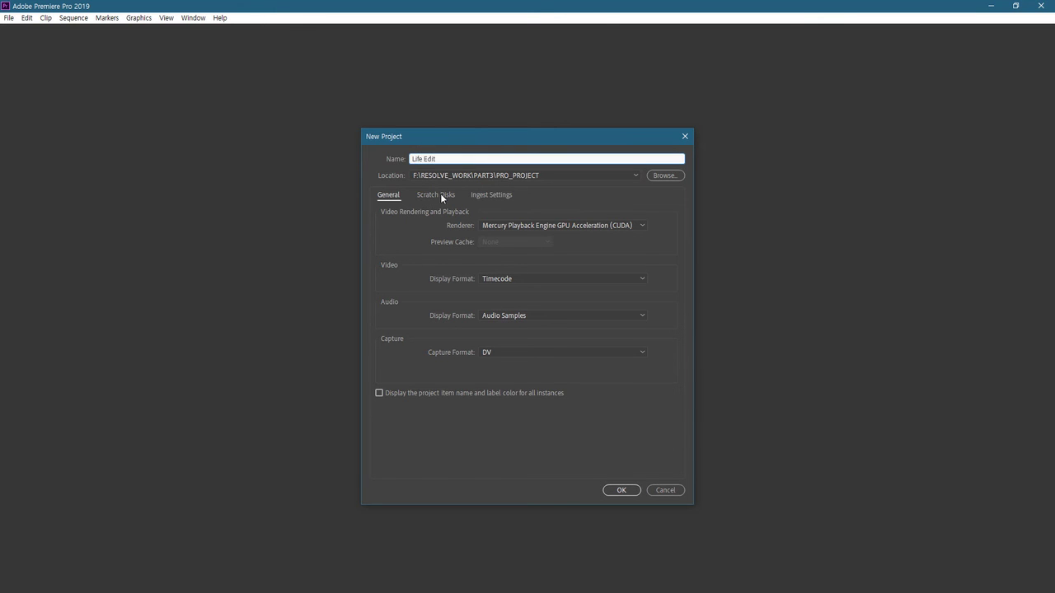
pyautogui.write(' PRO')
pyautogui.press('BackSpace')
pyautogui.press('BackSpace')
pyautogui.write('R PRO v01')
pyautogui.click(631, 491)
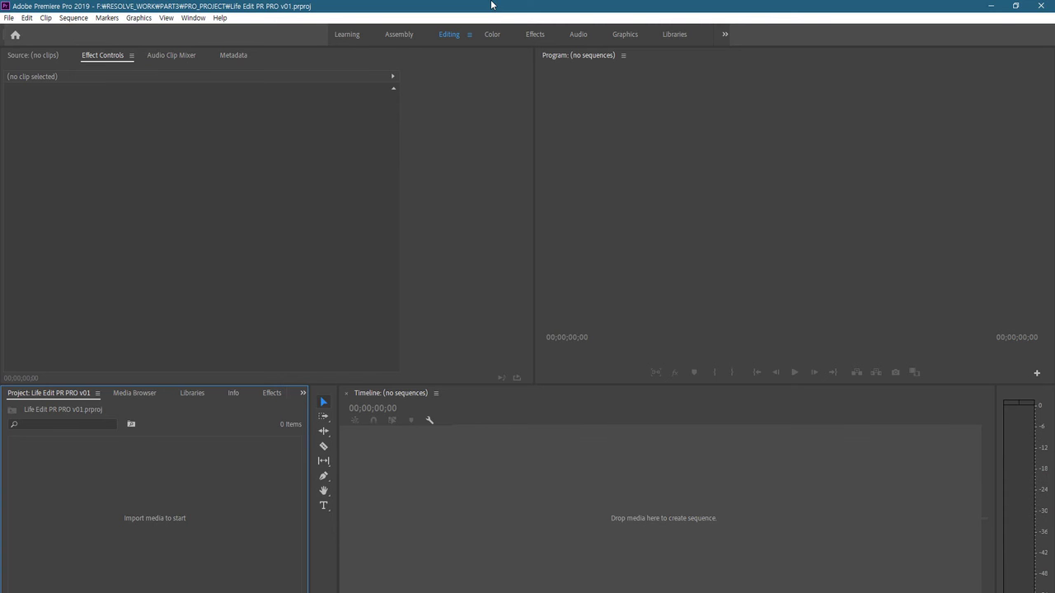
# Un-maximize the Premiere Pro window and start a media import from PART3's converted_clip_001 folder
pyautogui.doubleClick(491, 6)
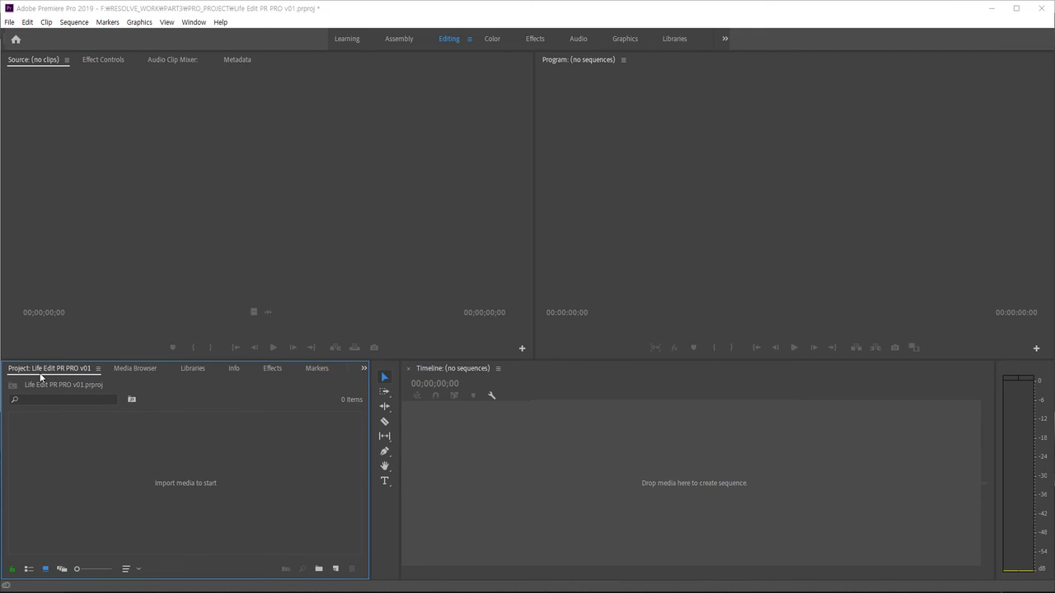
pyautogui.click(131, 368)
pyautogui.click(63, 368)
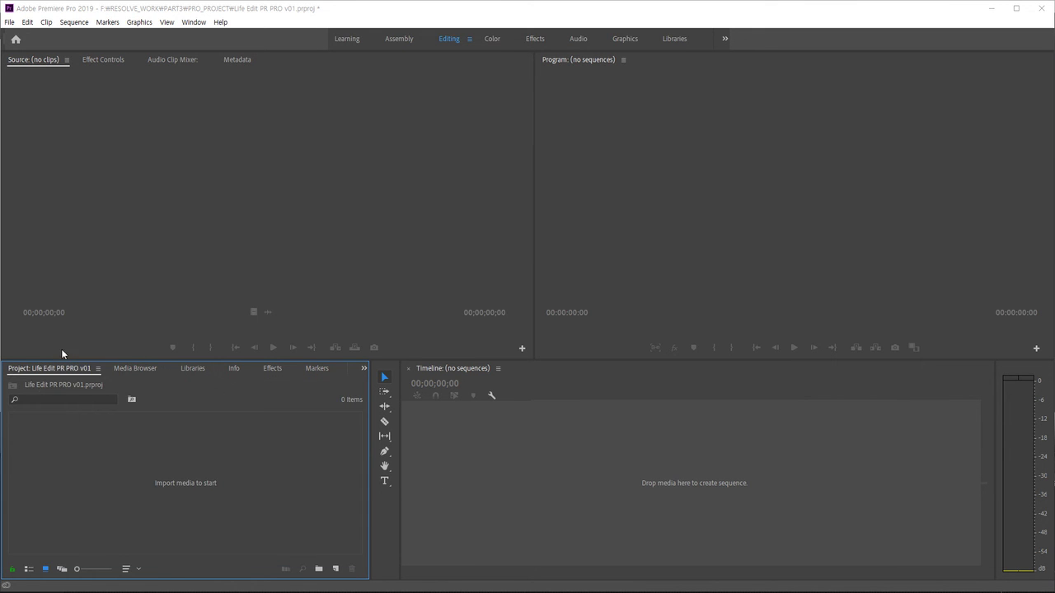
pyautogui.doubleClick(226, 466)
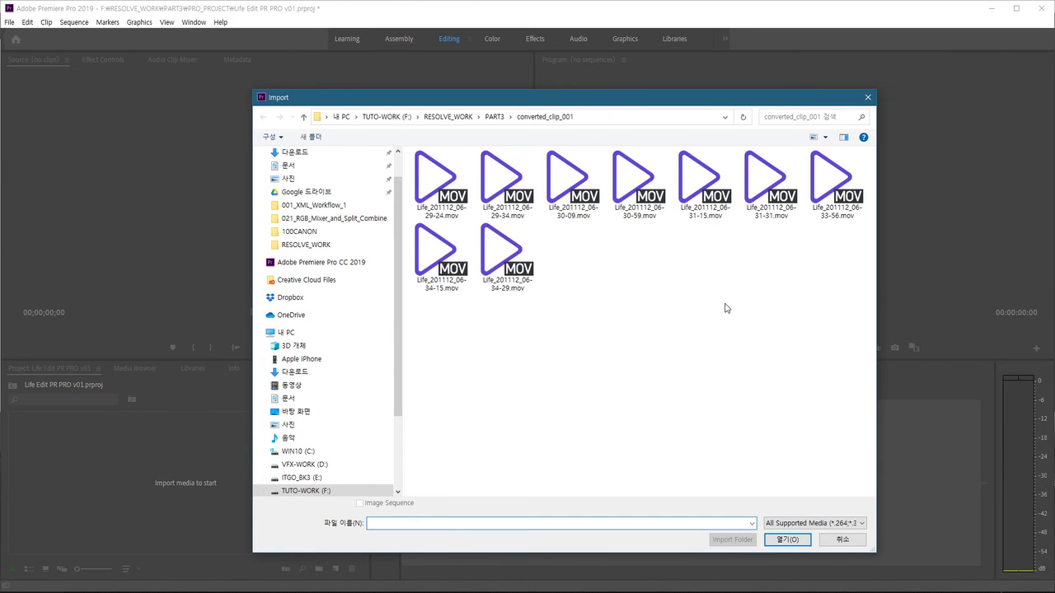
pyautogui.click(493, 117)
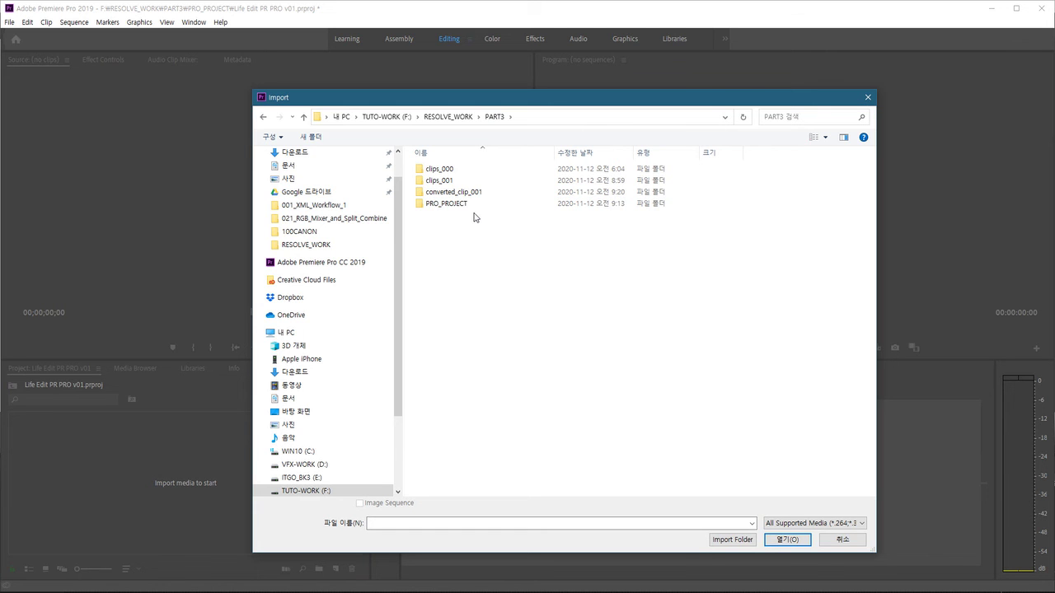
pyautogui.click(451, 198)
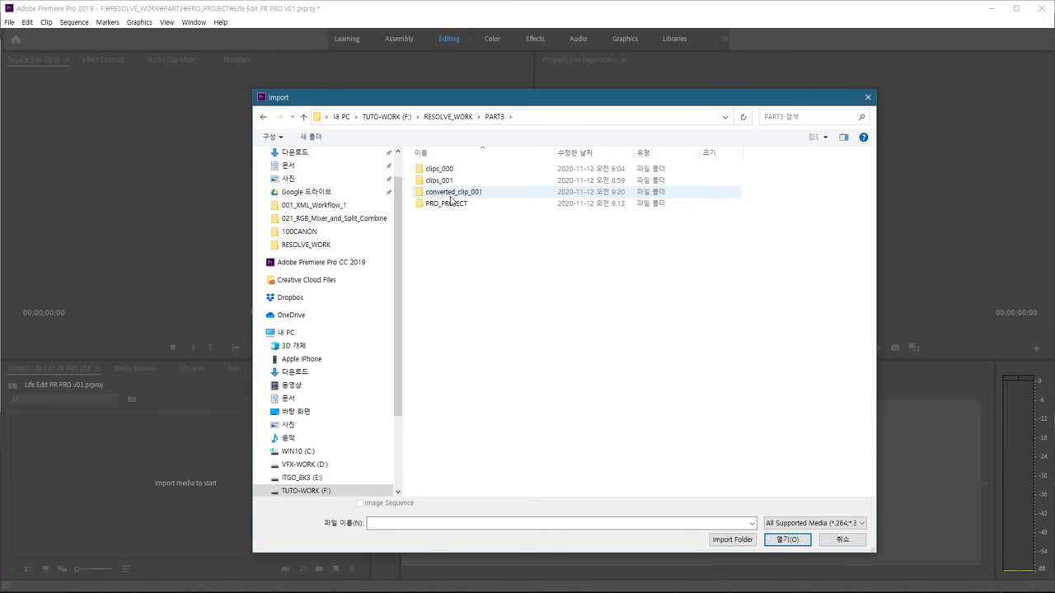
pyautogui.doubleClick(450, 198)
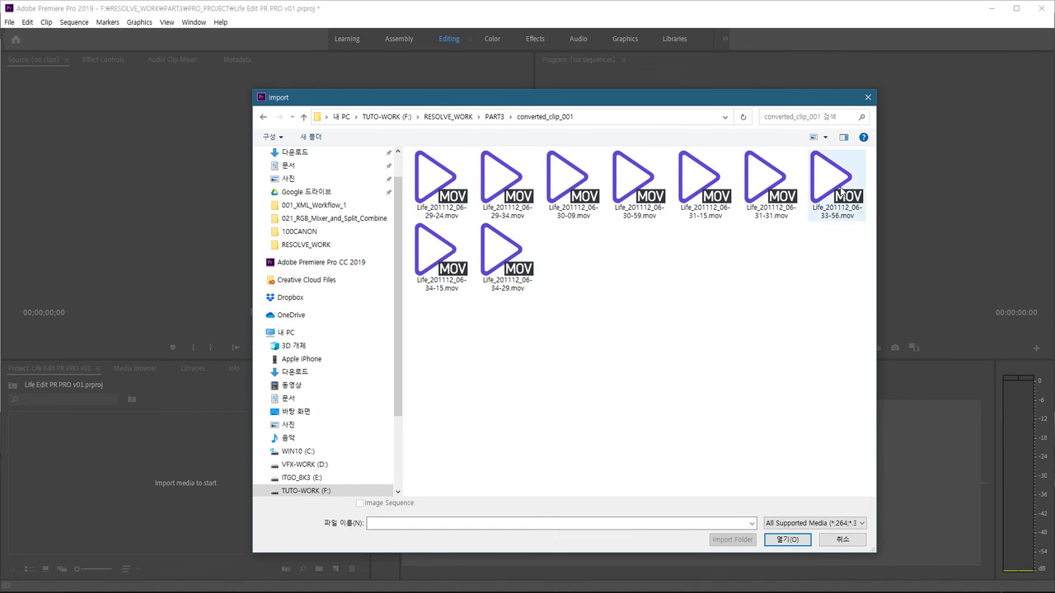
# Show the converted_clip_001 files as a list and import all the MOV clips into the project
pyautogui.click(825, 137)
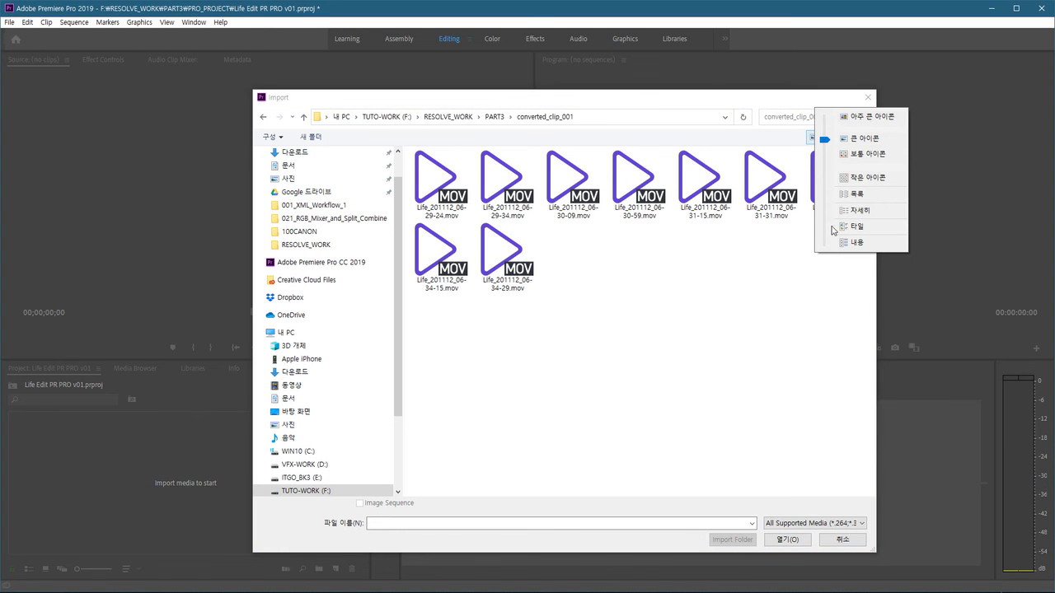
pyautogui.click(857, 194)
pyautogui.moveTo(655, 308); pyautogui.dragTo(376, 104)
pyautogui.press('Return')
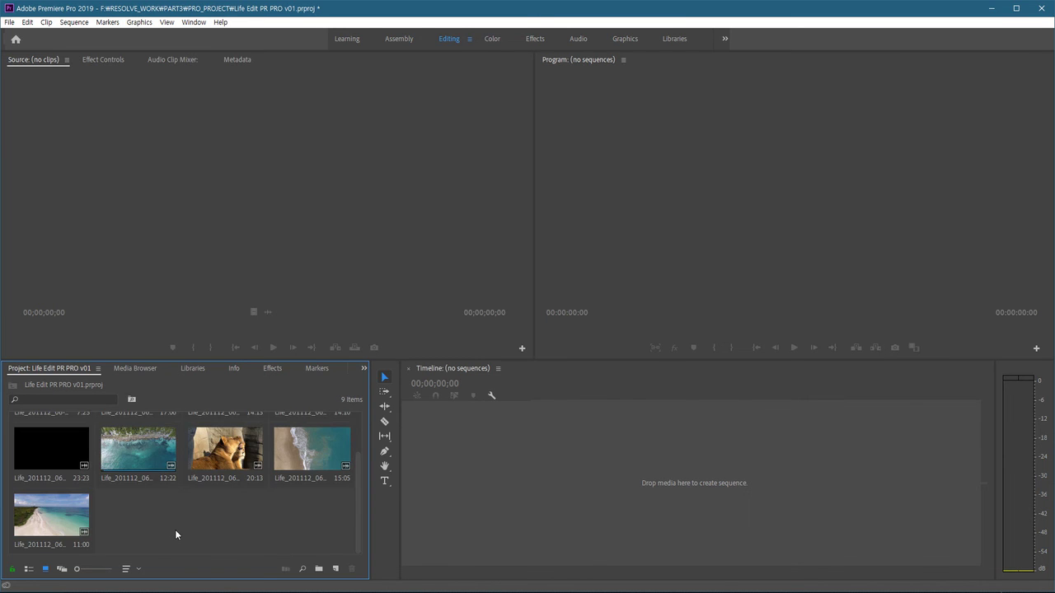
# Preview the imported bird, elephant, lion and beach clips in the Source monitor and look through the remaining thumbnails
pyautogui.scroll(1, 189, 519)
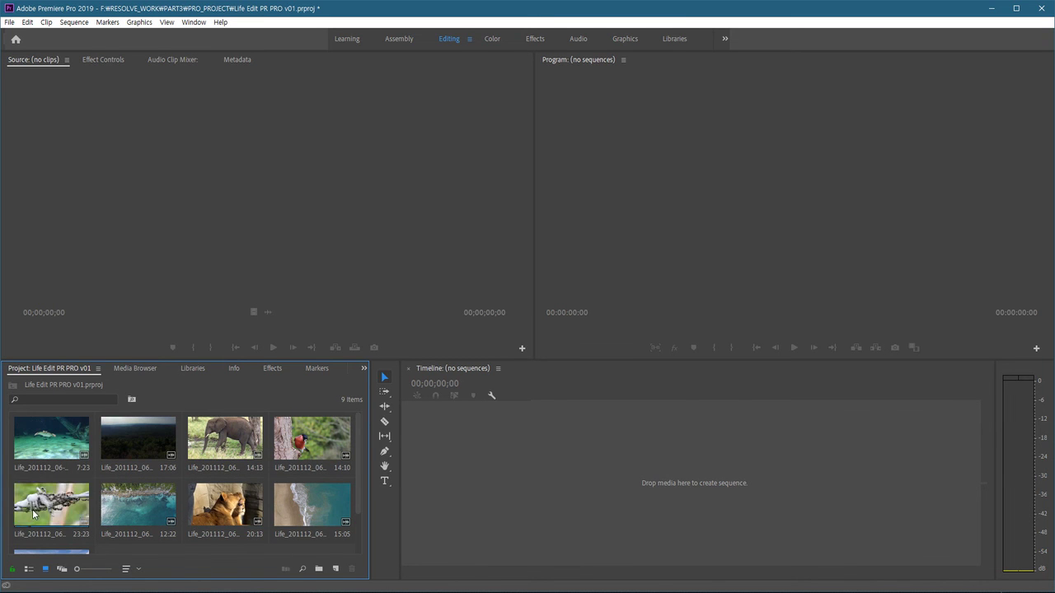
pyautogui.doubleClick(315, 441)
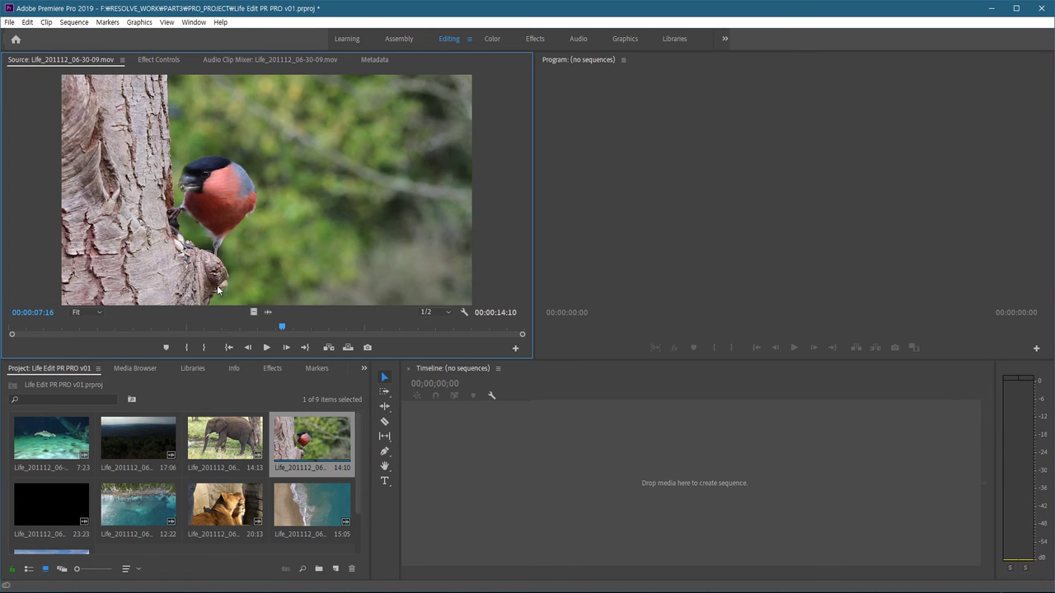
pyautogui.click(266, 347)
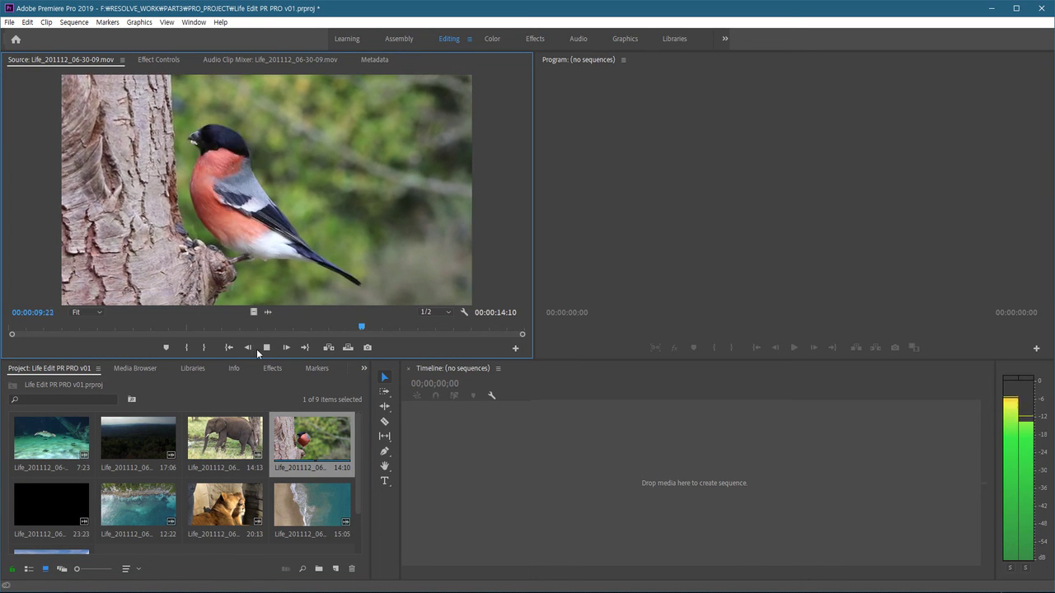
pyautogui.moveTo(225, 441); pyautogui.dragTo(257, 280)
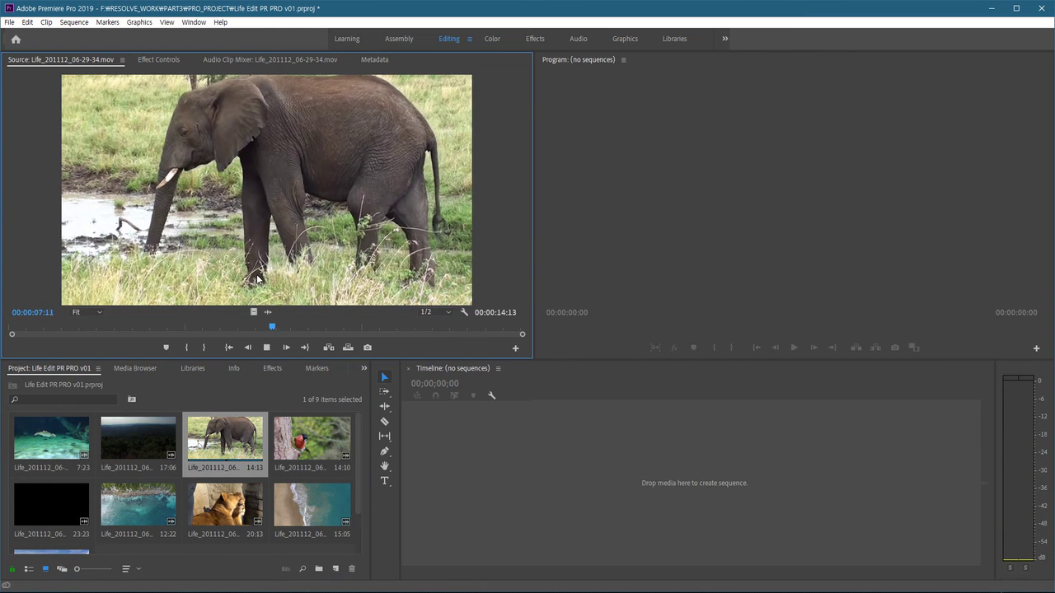
pyautogui.doubleClick(213, 517)
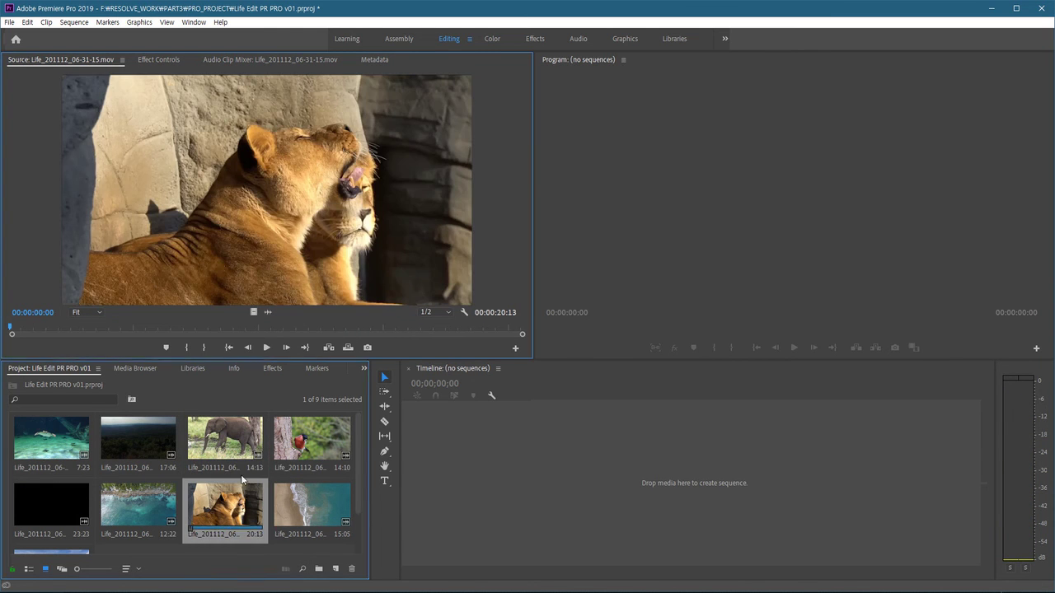
pyautogui.press('space')
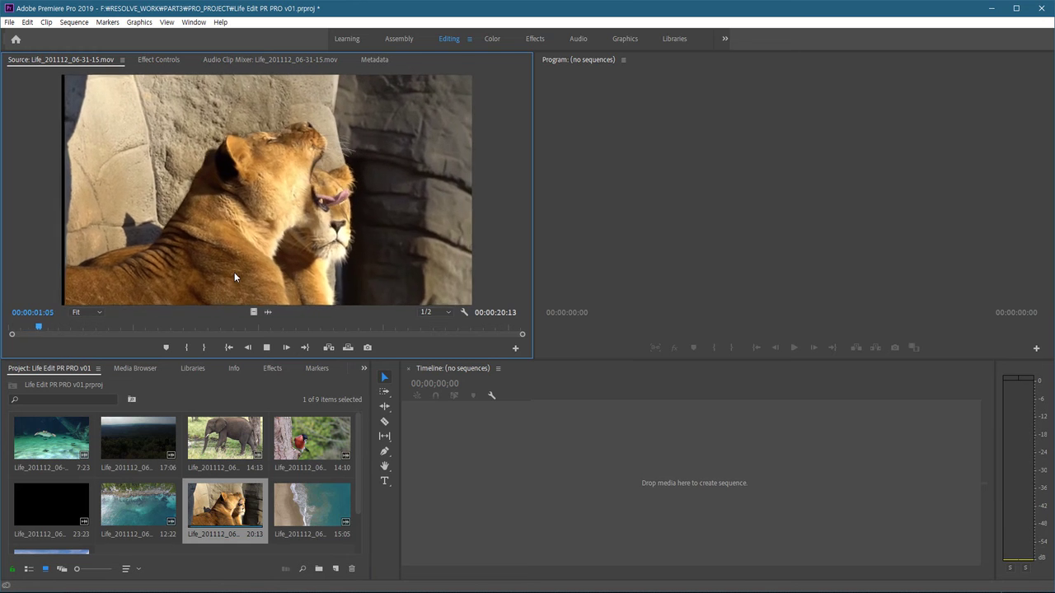
pyautogui.doubleClick(307, 487)
pyautogui.press('space')
pyautogui.press('space')
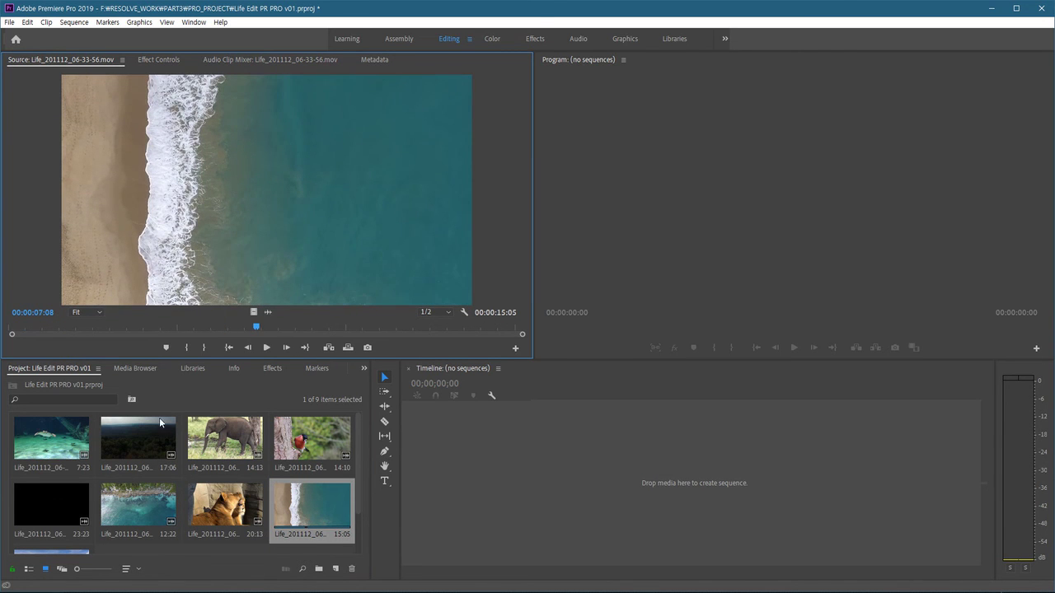
pyautogui.scroll(-1, 107, 462)
pyautogui.click(264, 501)
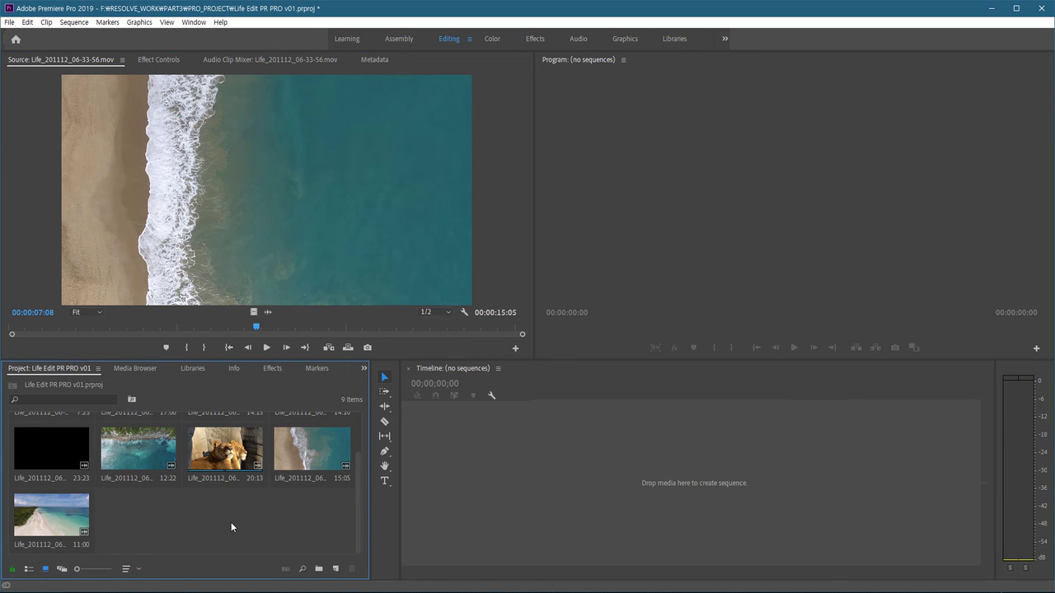
# Start a new sequence and set its editing mode to Custom
pyautogui.click(336, 569)
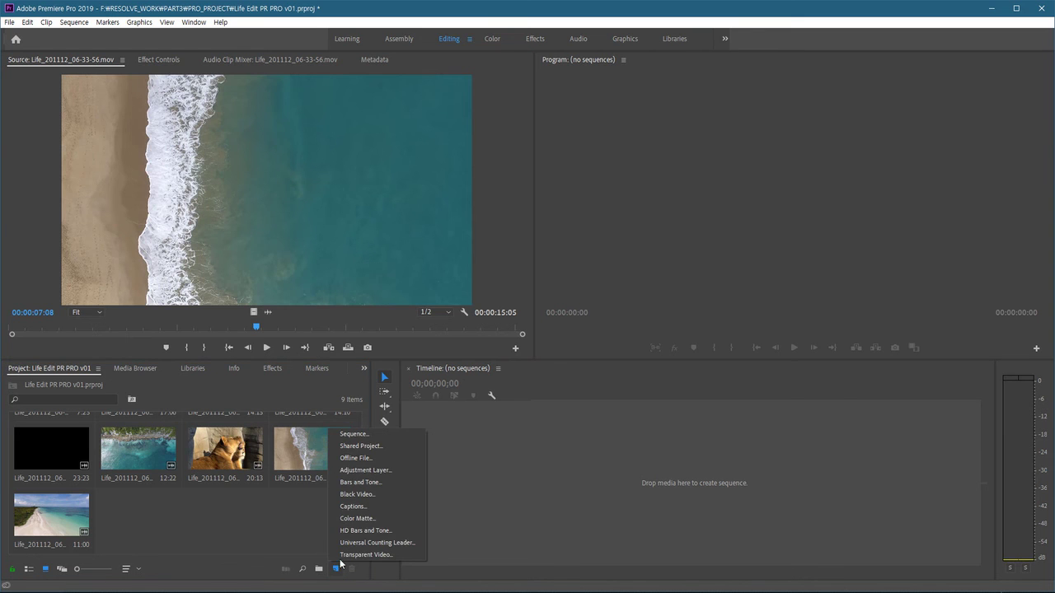
pyautogui.click(360, 435)
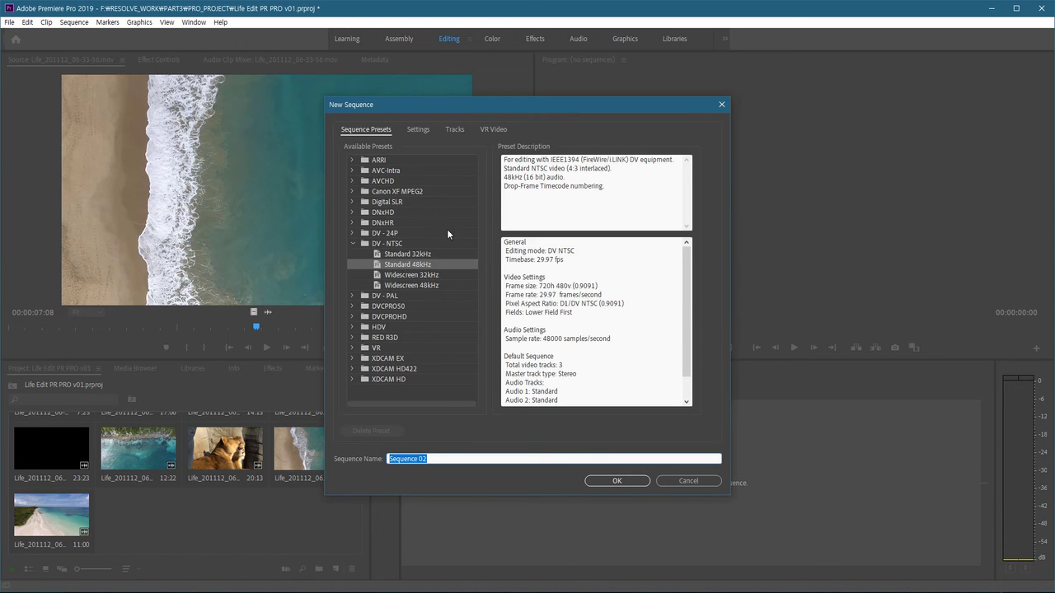
pyautogui.click(420, 131)
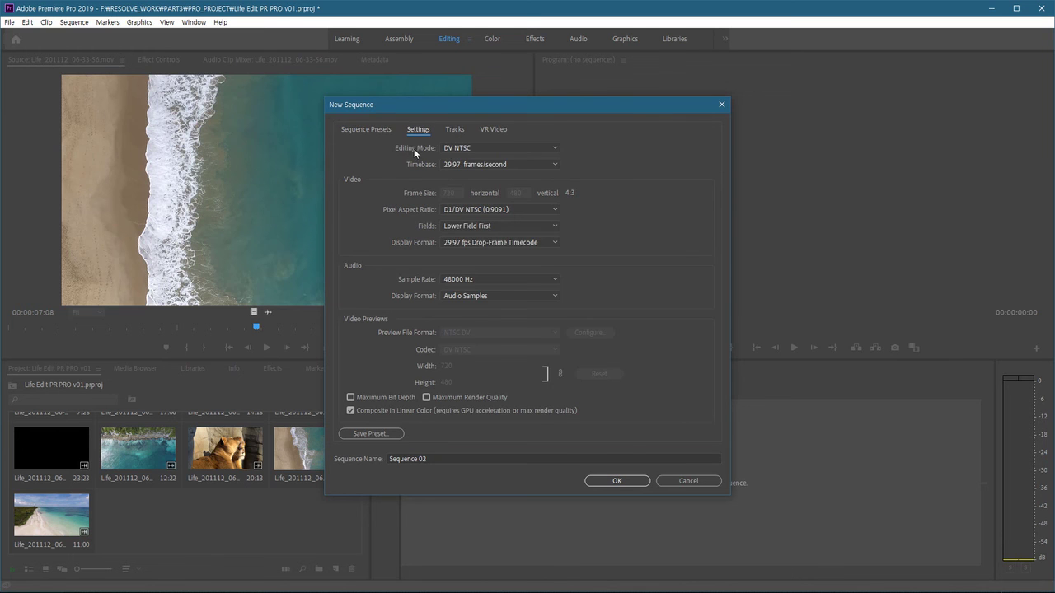
pyautogui.click(478, 146)
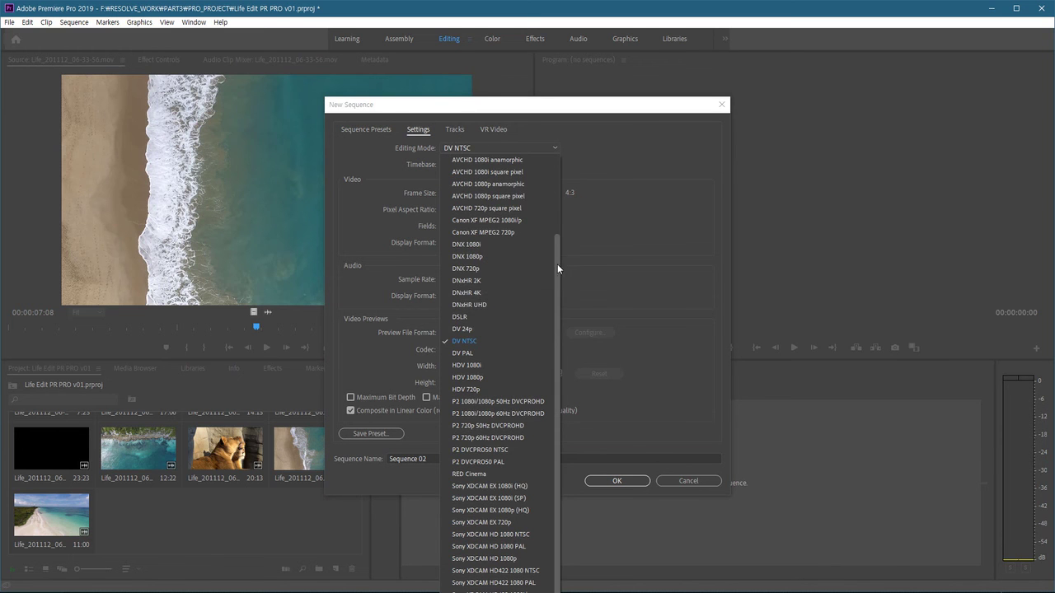
pyautogui.moveTo(554, 269); pyautogui.dragTo(562, 164)
pyautogui.click(461, 159)
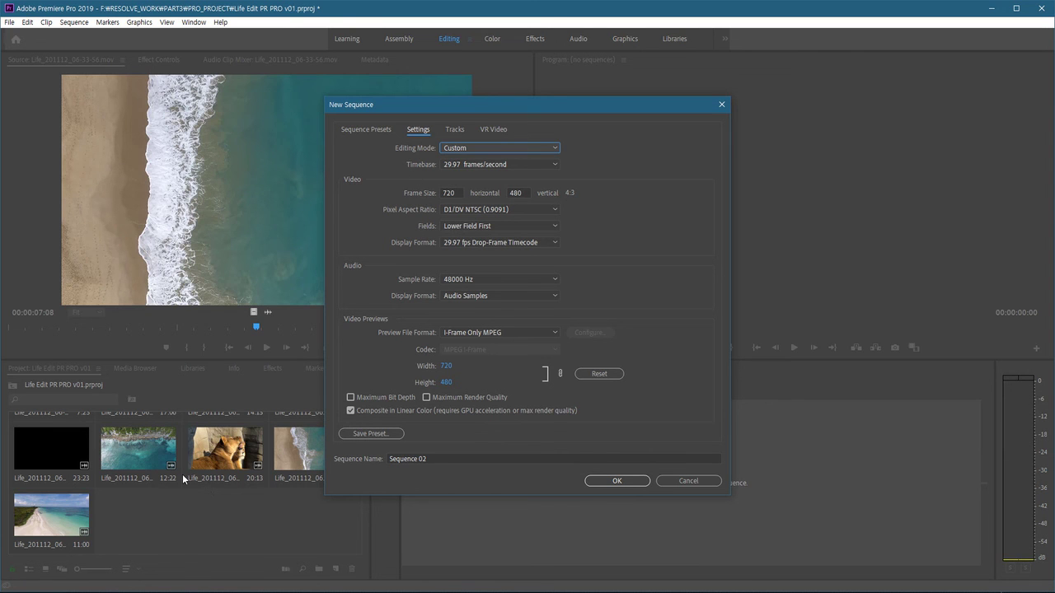
# Set the new sequence's timebase to 23.976 frames/second
pyautogui.click(515, 166)
pyautogui.click(474, 225)
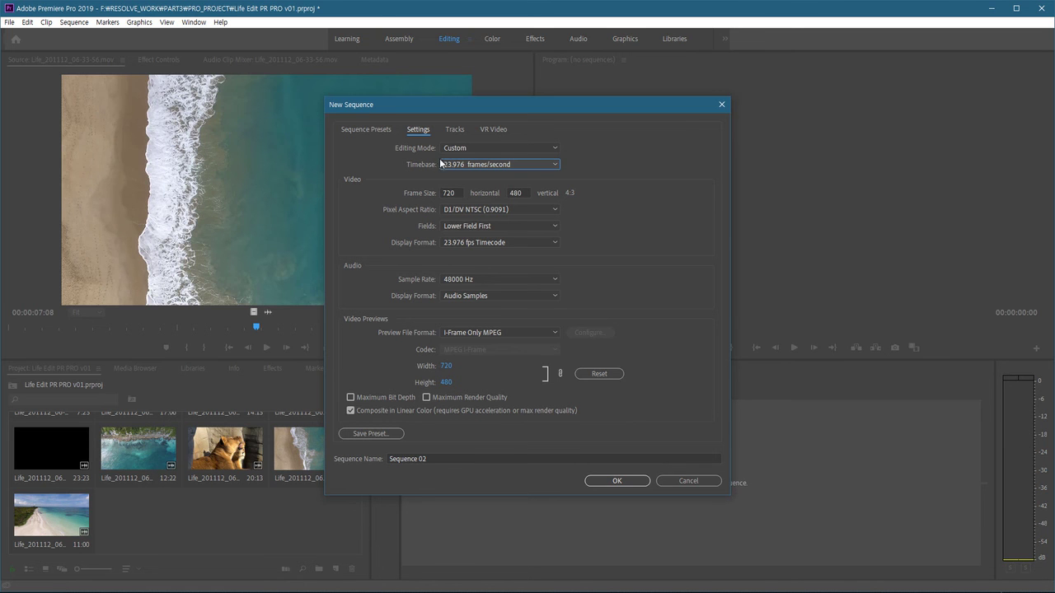
pyautogui.click(482, 165)
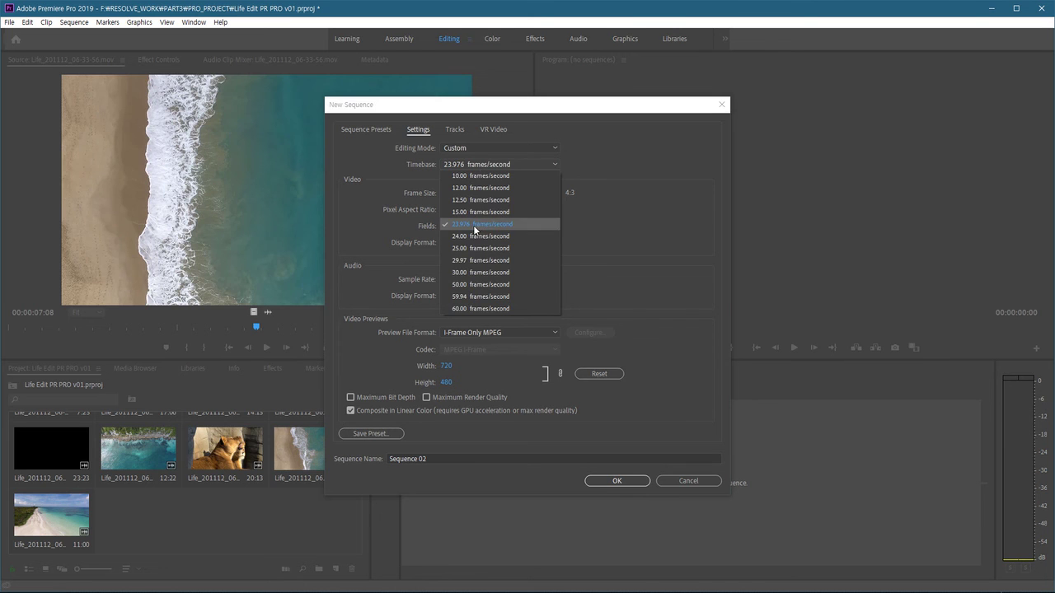
pyautogui.click(474, 225)
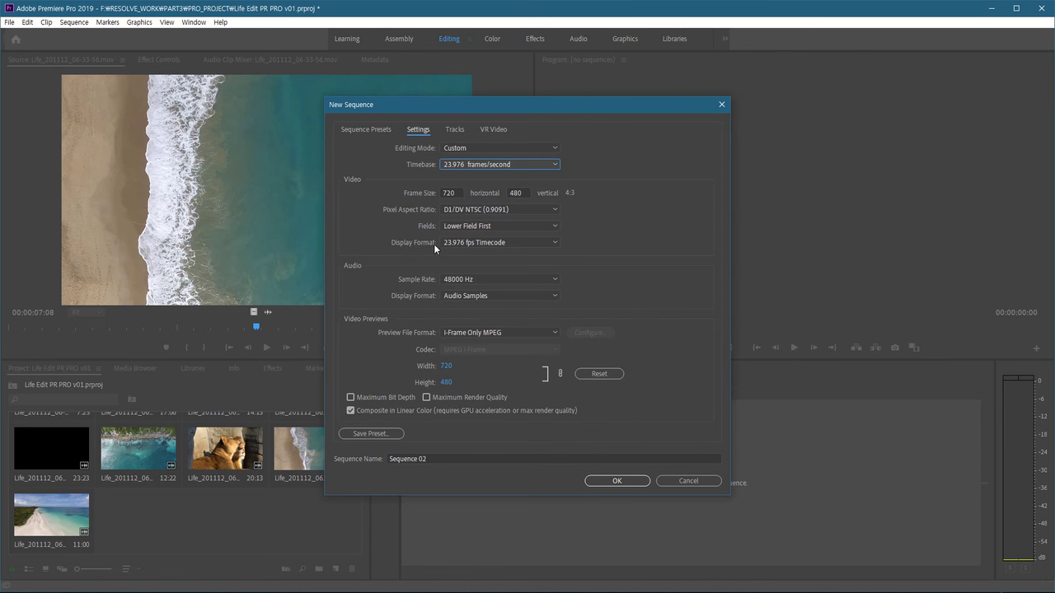
# Set the new sequence's frame size to 1920 horizontal by 1080 vertical
pyautogui.click(456, 193)
pyautogui.doubleClick(456, 193)
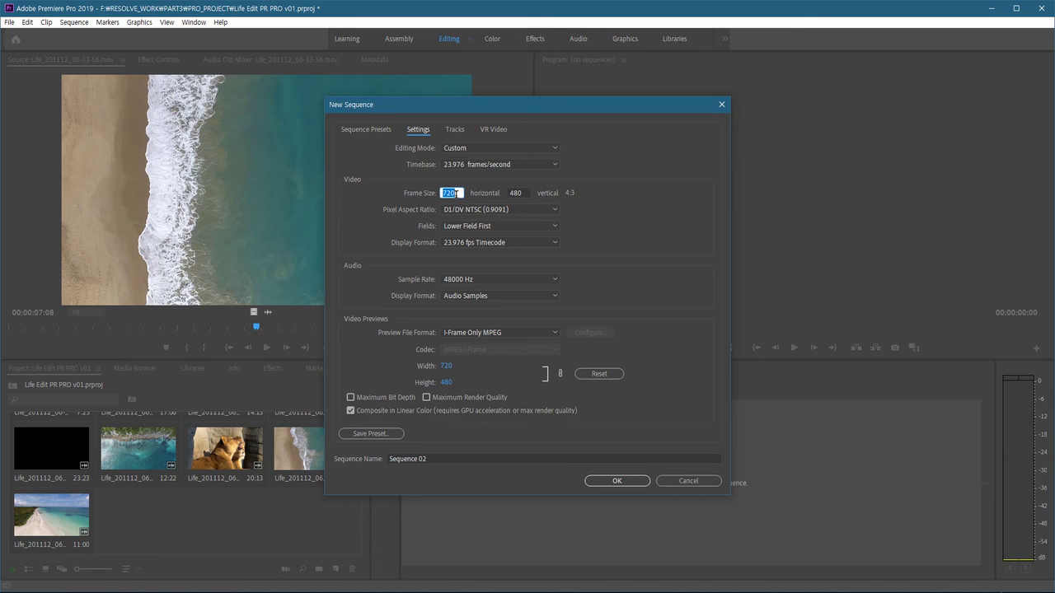
pyautogui.write('1920')
pyautogui.press('Tab')
pyautogui.write('1080')
pyautogui.press('Tab')
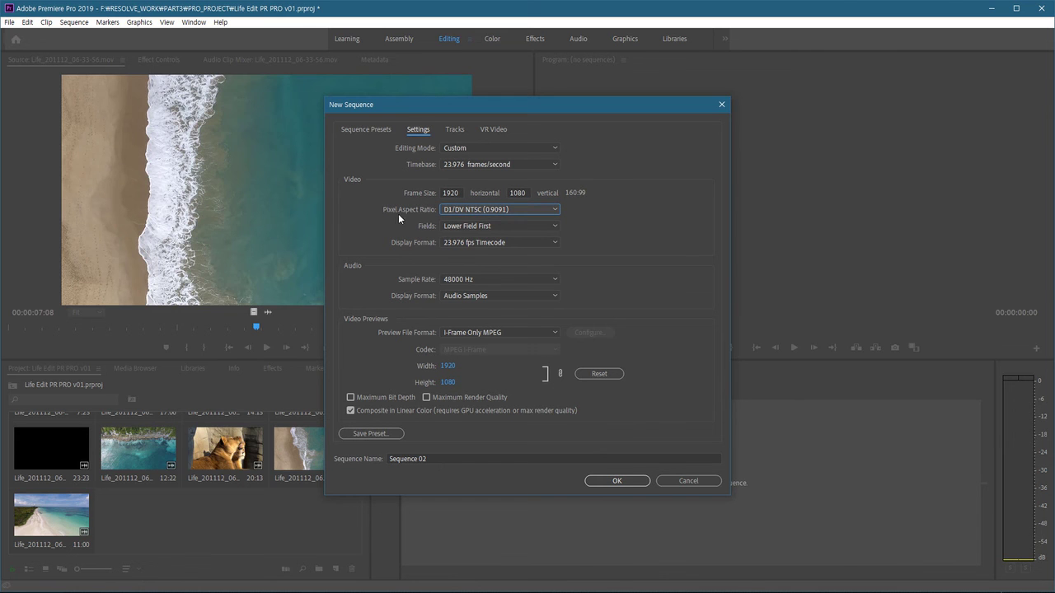
# Set the sequence's pixel aspect ratio to Square Pixels (1.0) and its fields to No Fields (Progressive Scan)
pyautogui.click(522, 211)
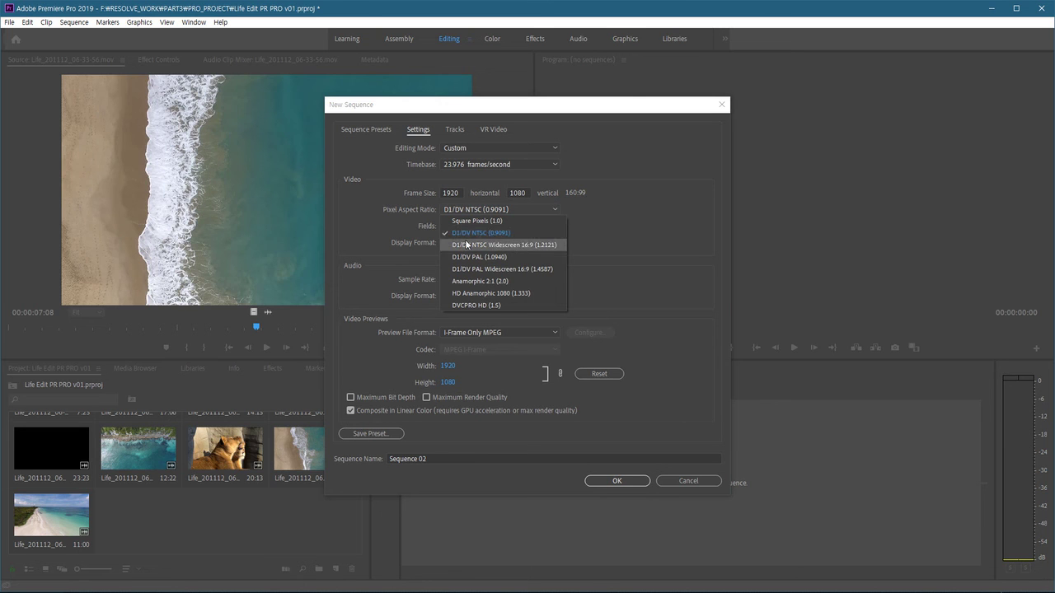
pyautogui.click(485, 222)
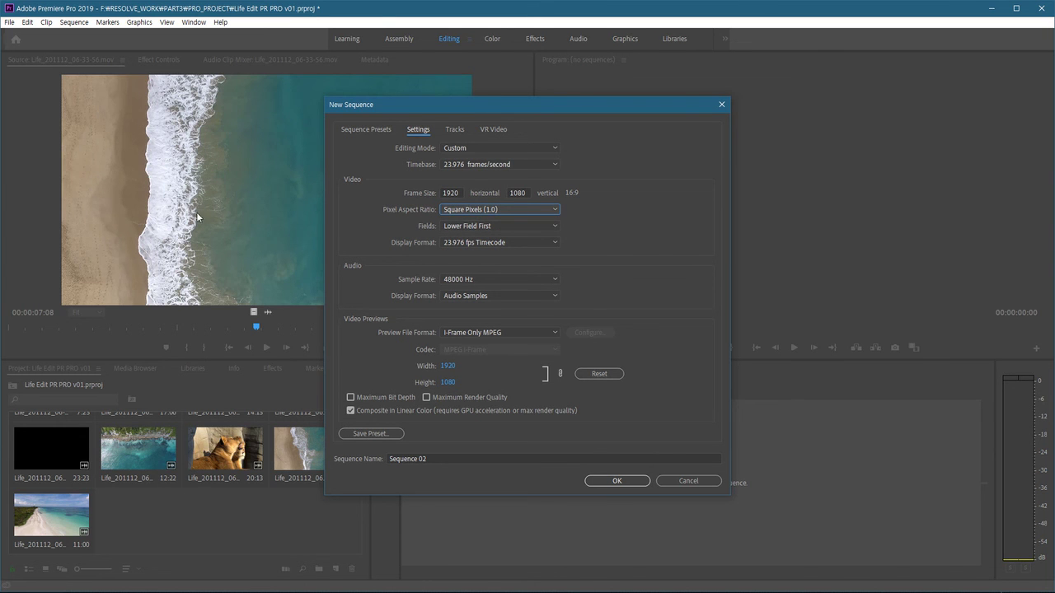
pyautogui.click(508, 224)
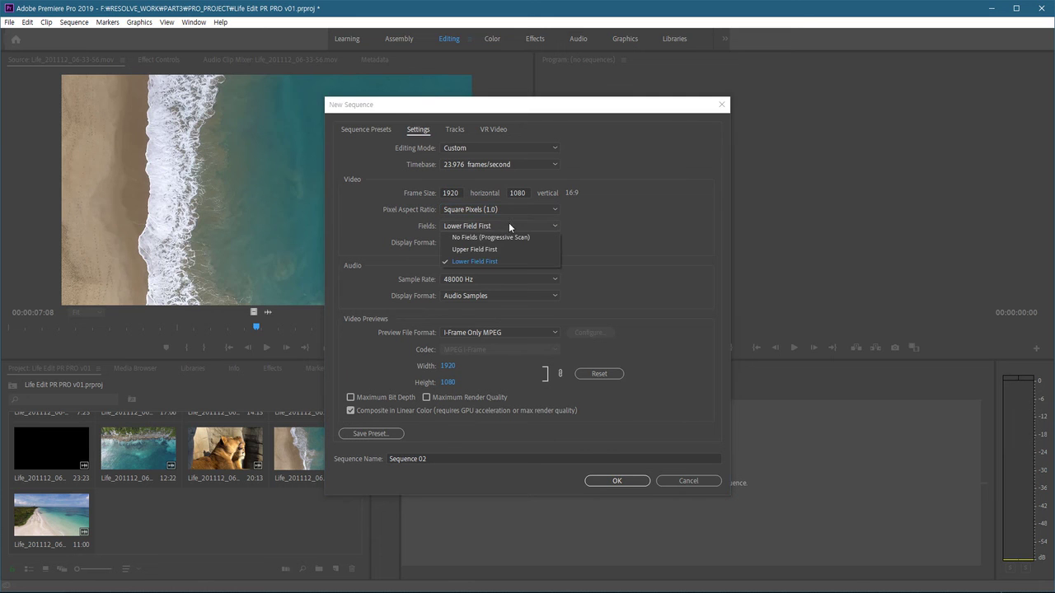
pyautogui.click(482, 235)
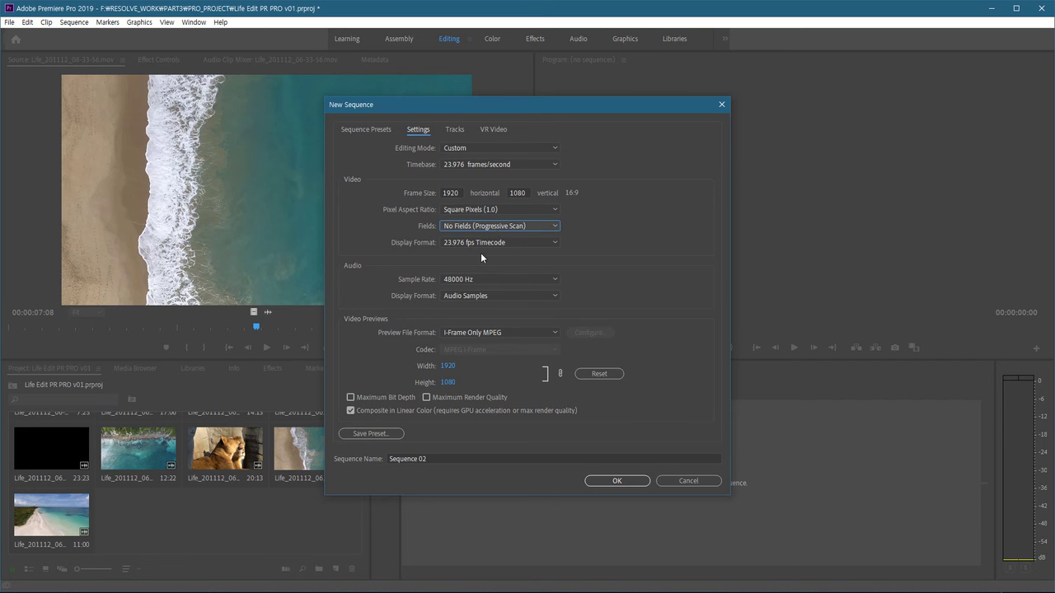
# Name the sequence Life Edit Sequence 01 and create it
pyautogui.click(449, 458)
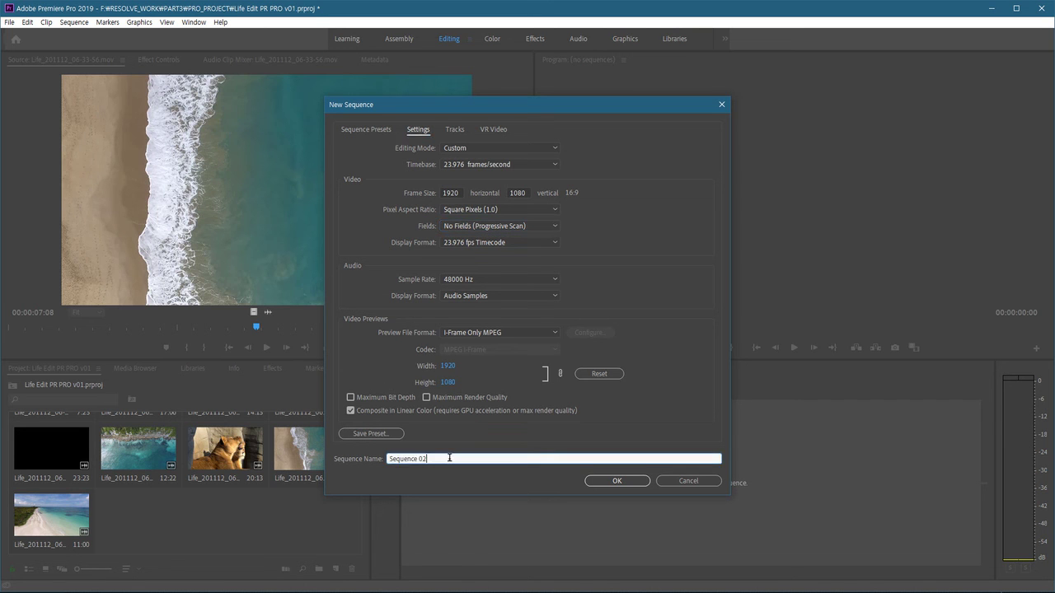
pyautogui.write('Life Edit')
pyautogui.press('BackSpace')
pyautogui.click(618, 482)
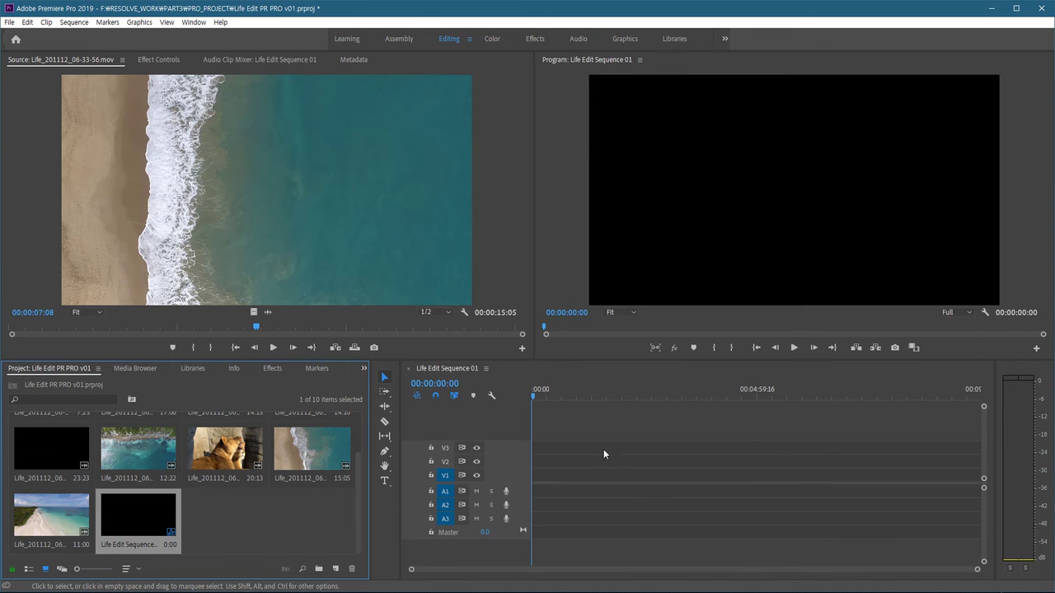
pyautogui.click(739, 418)
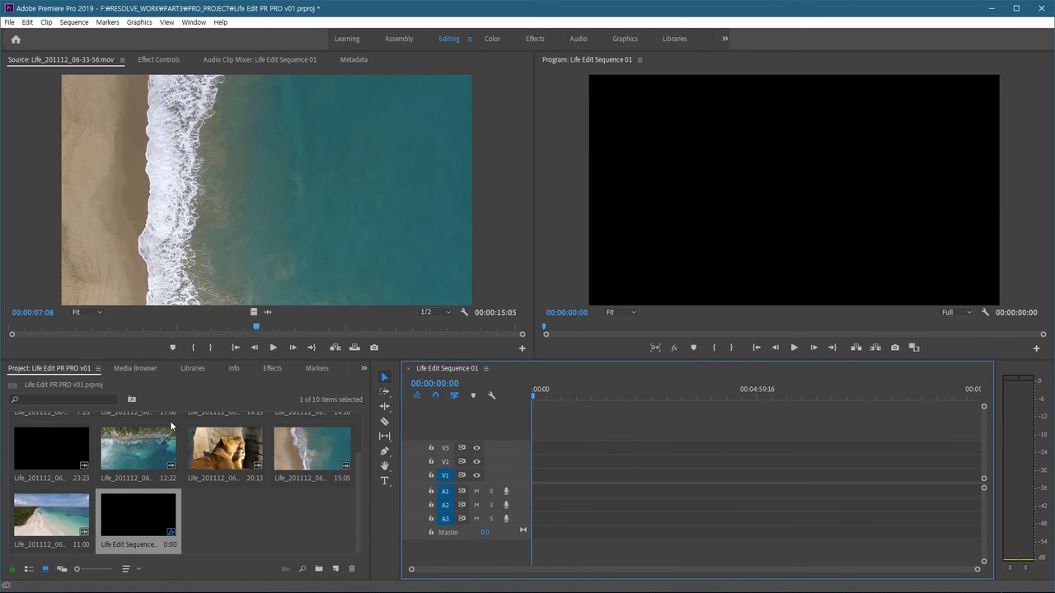
# Import the music file Nimbus - Eveningland.mp3 from PART3's clips_001 folder into the project
pyautogui.click(197, 514)
pyautogui.scroll(2, 197, 514)
pyautogui.scroll(-2, 240, 521)
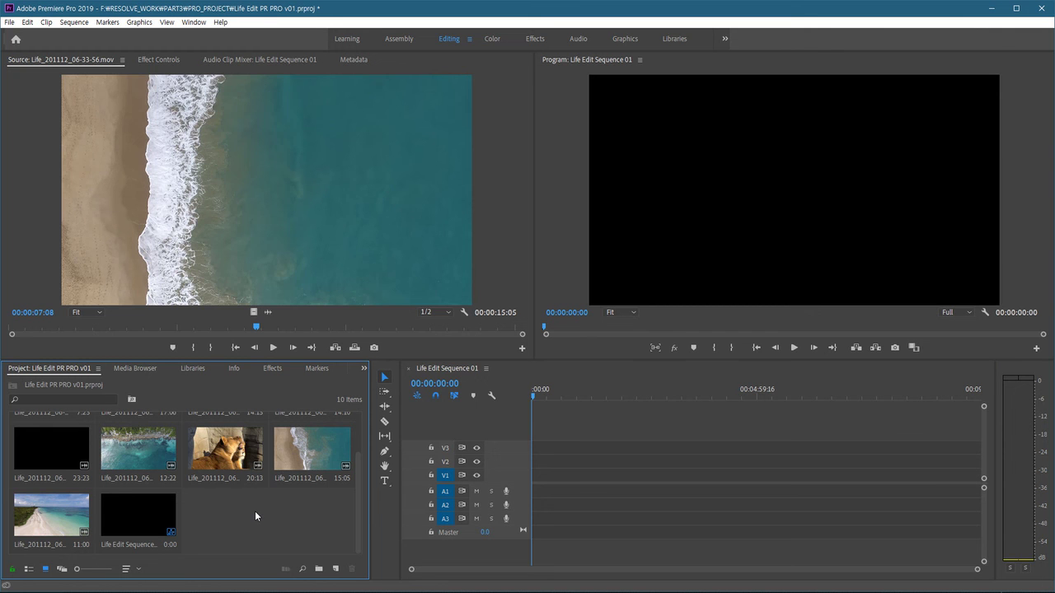
pyautogui.doubleClick(267, 504)
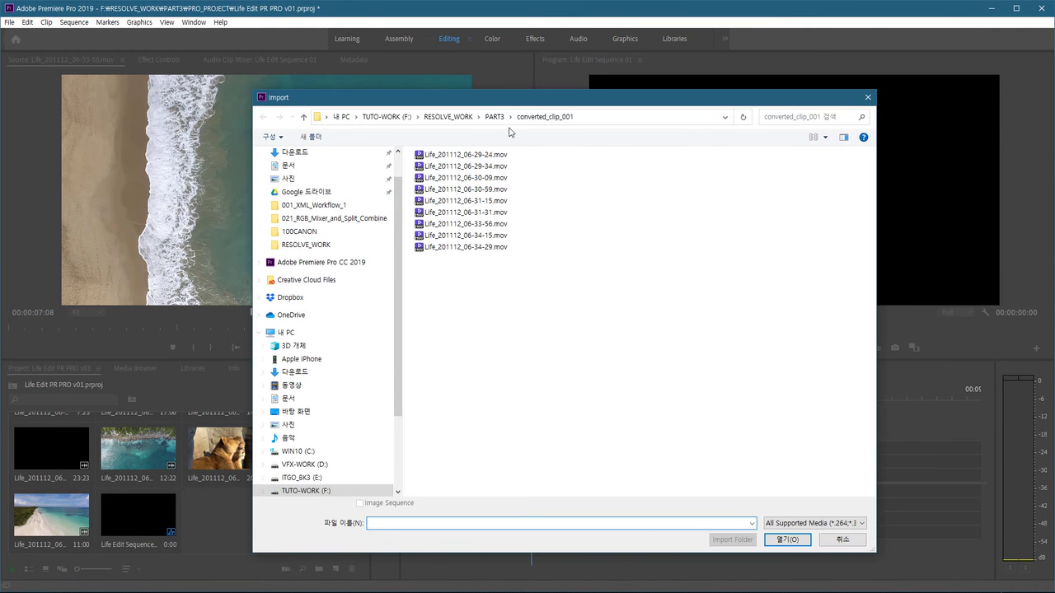
pyautogui.doubleClick(441, 181)
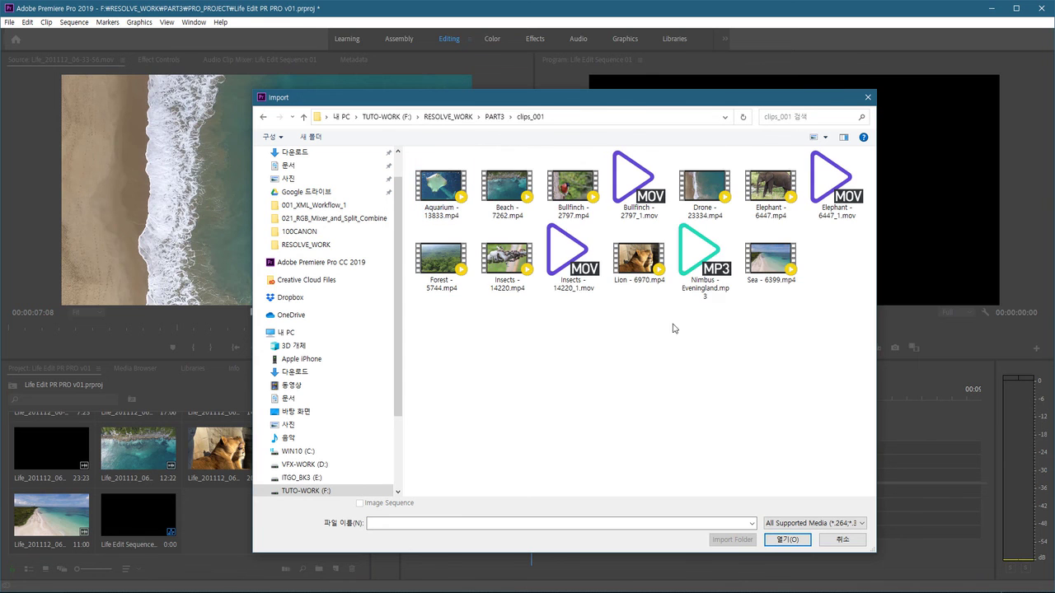
pyautogui.click(713, 278)
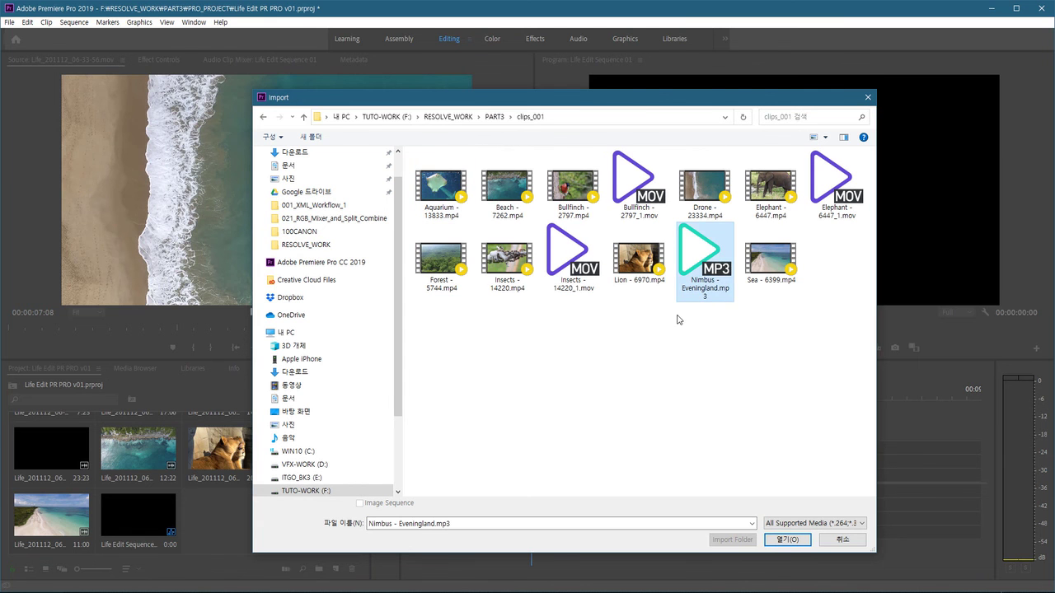
pyautogui.click(787, 540)
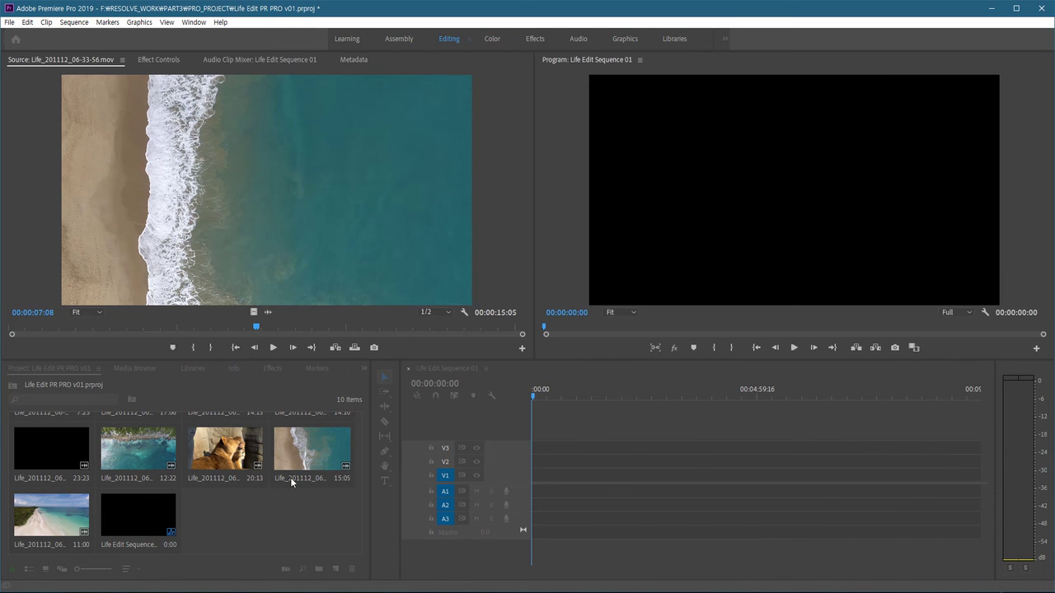
# Audition the opening of the Nimbus - Eveningland music in the Source monitor and mark its In point at 00;00;10;17
pyautogui.doubleClick(222, 518)
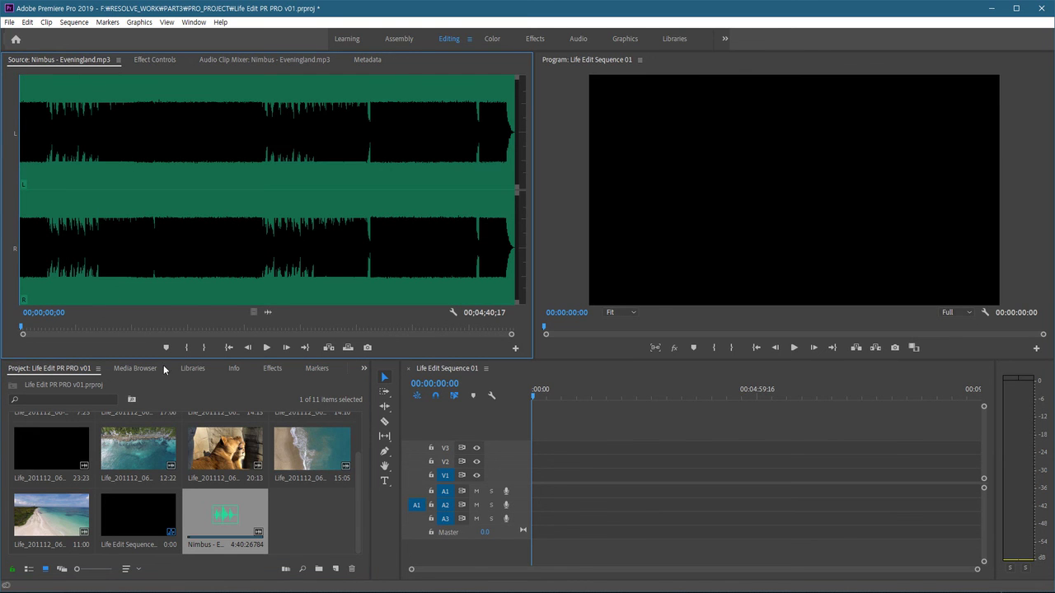
pyautogui.click(266, 347)
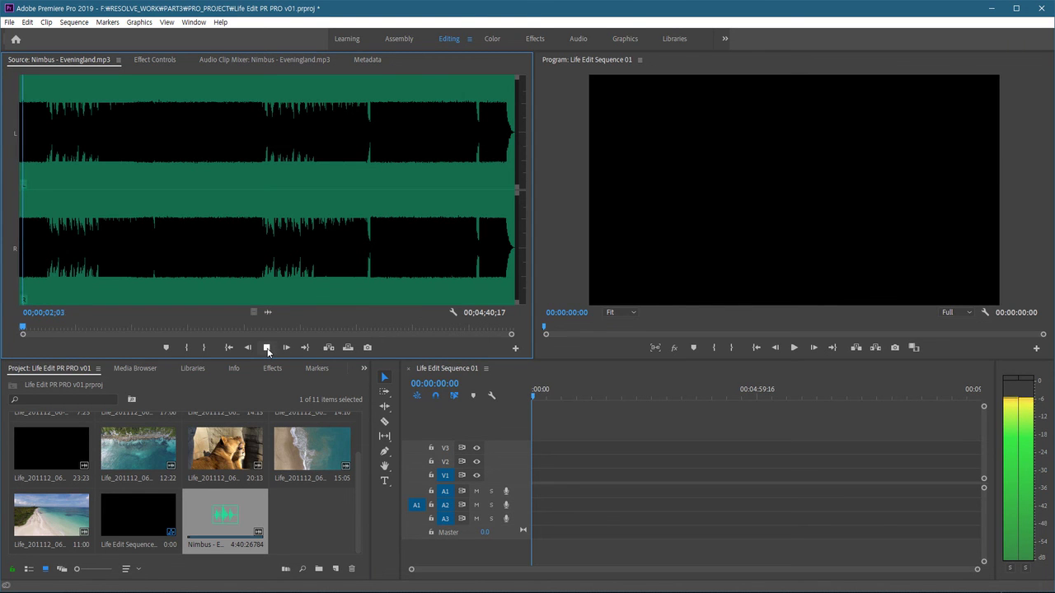
pyautogui.click(267, 348)
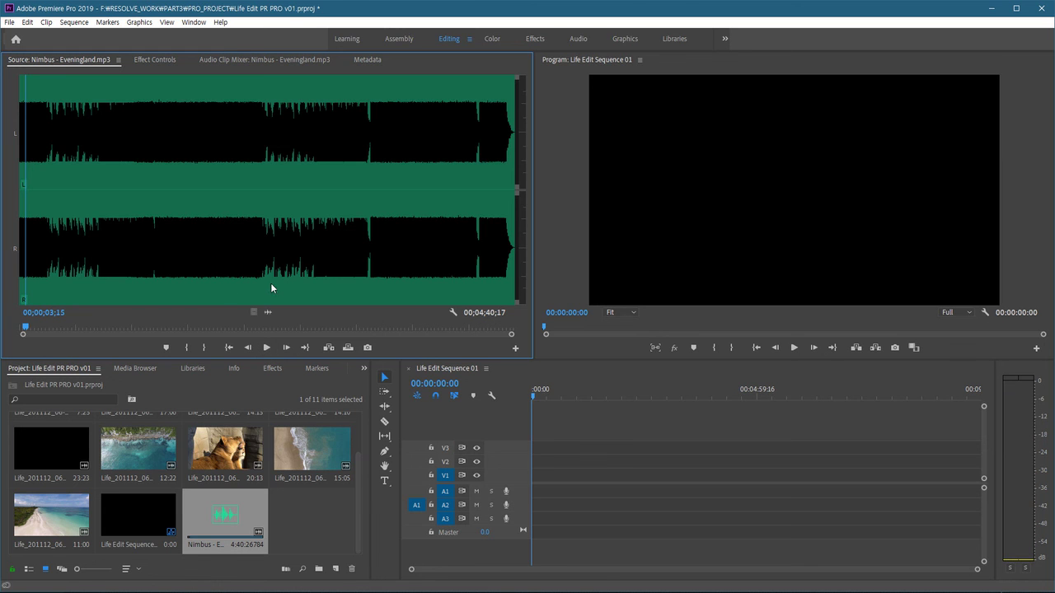
pyautogui.moveTo(27, 195); pyautogui.dragTo(37, 198)
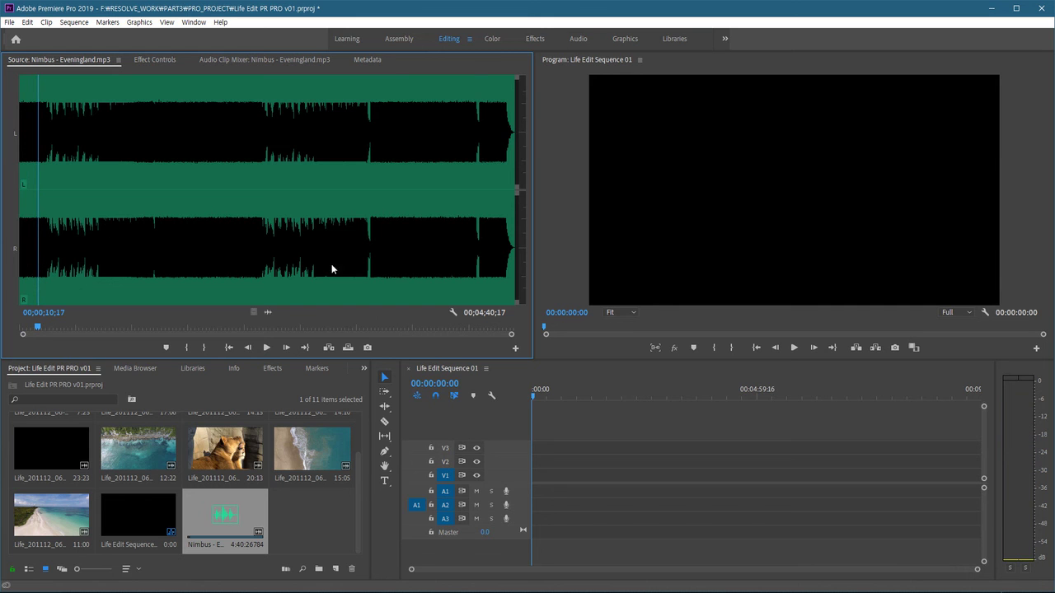
pyautogui.press('i')
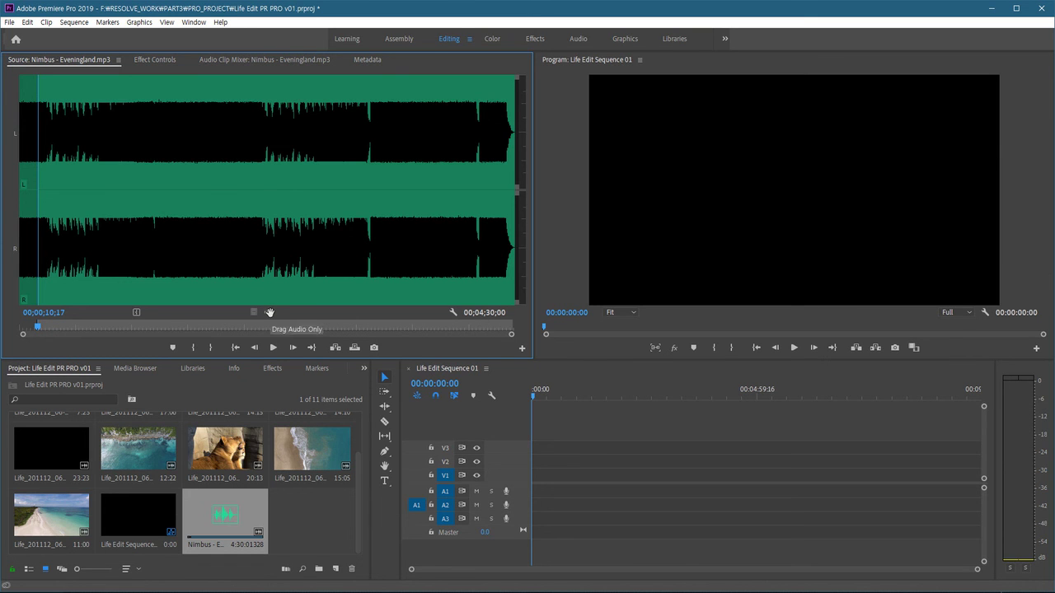
# Place the trimmed music on audio track A2 at the start of the sequence and play back its opening
pyautogui.moveTo(270, 312); pyautogui.dragTo(544, 508)
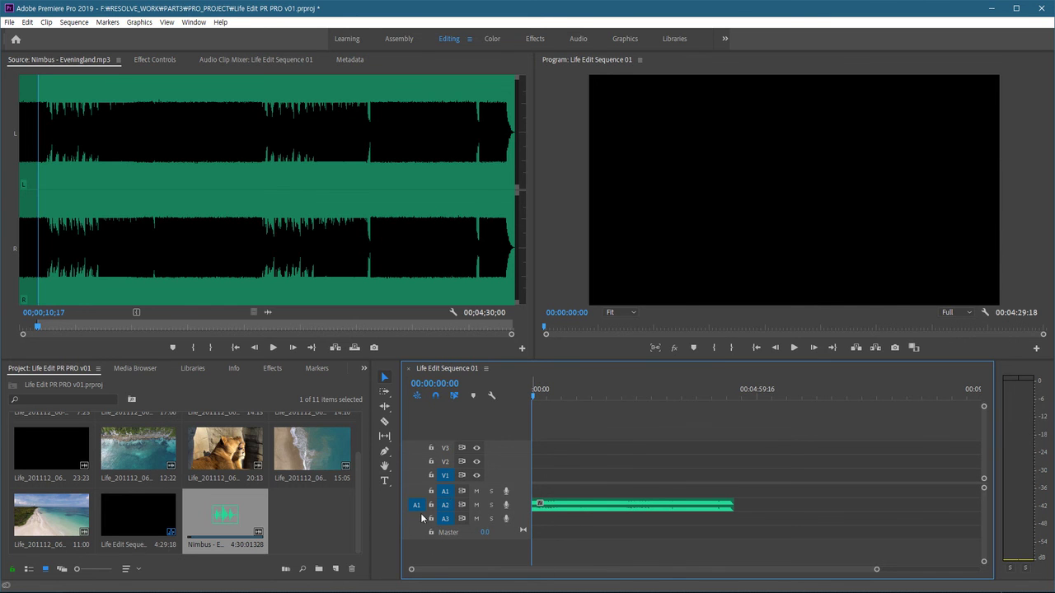
pyautogui.click(445, 474)
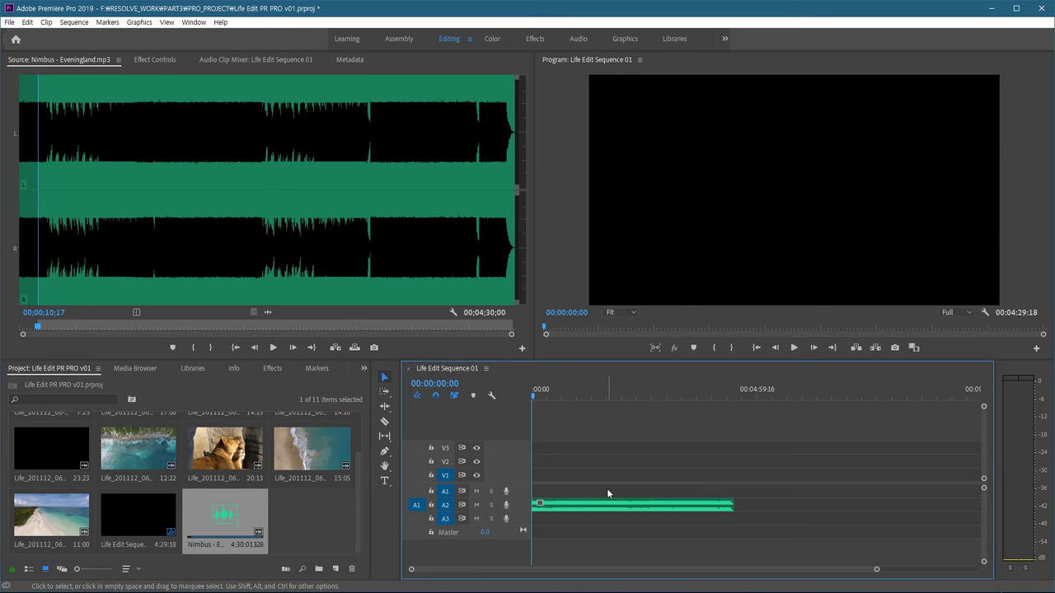
pyautogui.press('space')
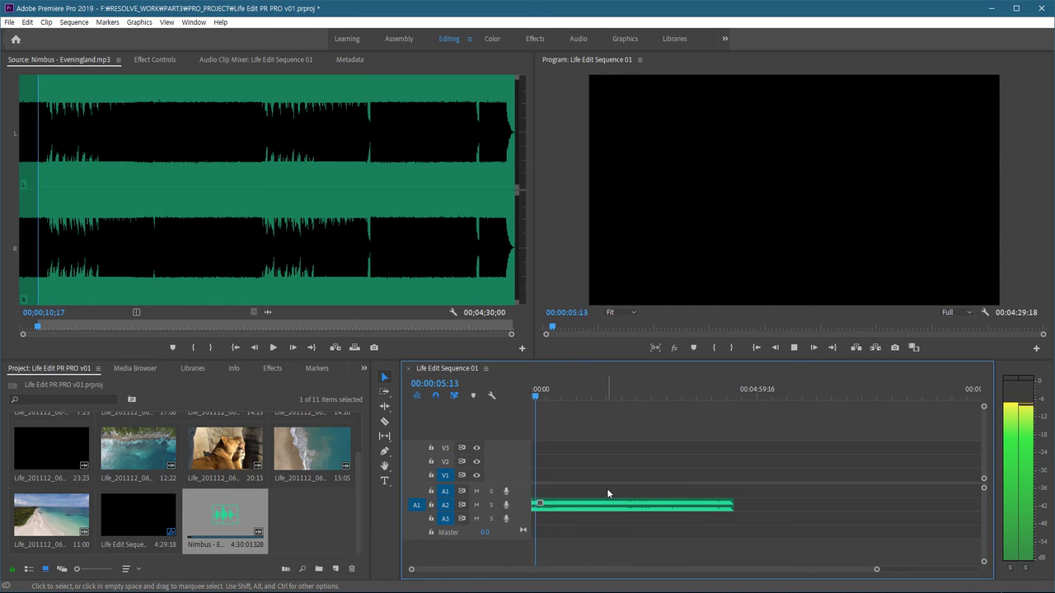
pyautogui.press('space')
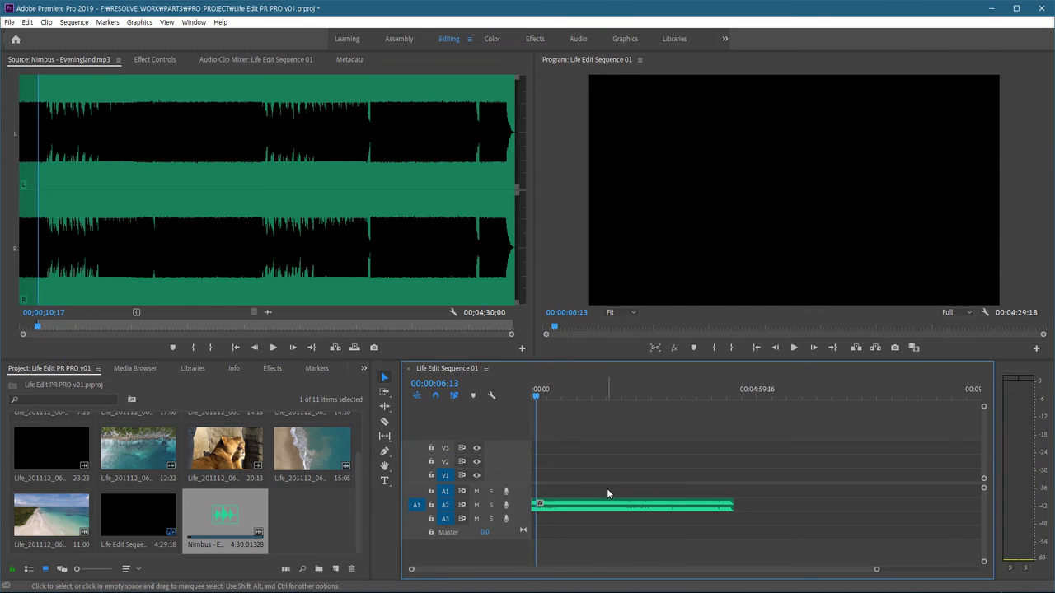
pyautogui.press('Home')
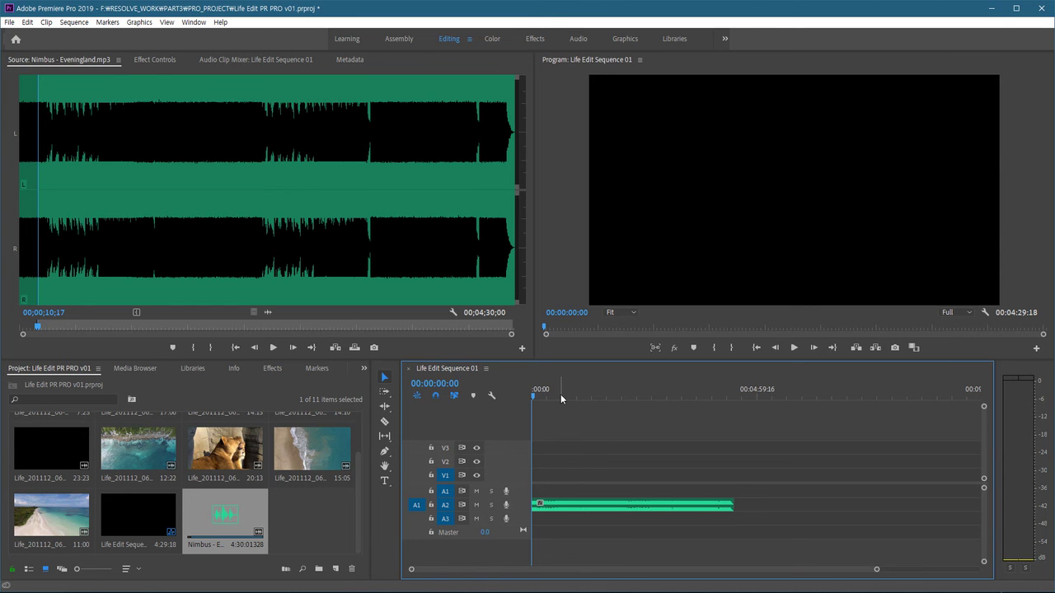
pyautogui.press('End')
pyautogui.press('Home')
# Open the bird clip Life_201112_06-30-09.mov in the Source monitor and mark In at 00:00:05:13 and Out at 00:00:08:05
pyautogui.moveTo(357, 514); pyautogui.dragTo(352, 469)
pyautogui.doubleClick(313, 436)
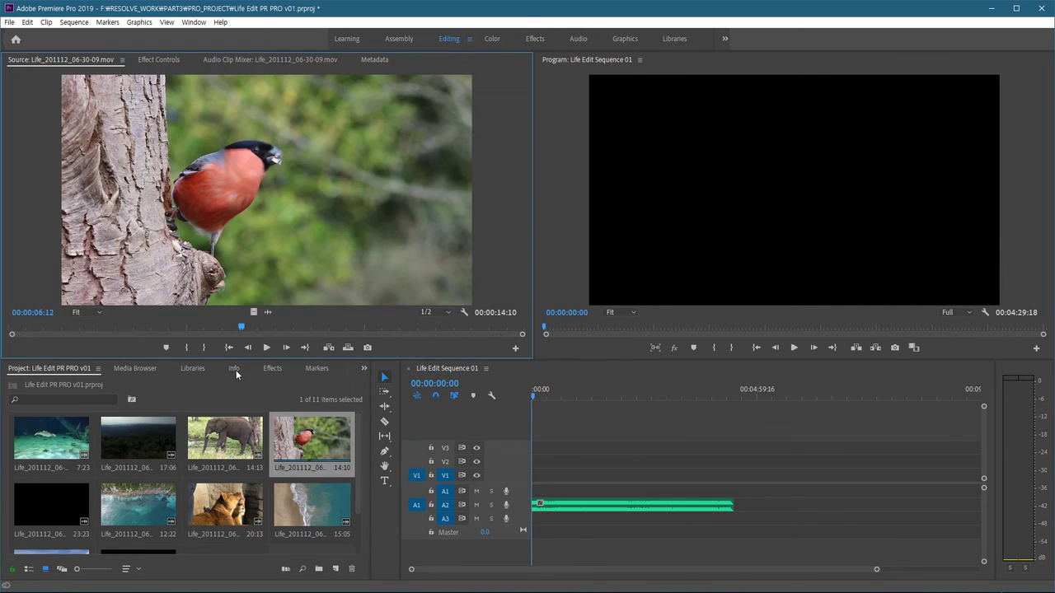
pyautogui.moveTo(150, 330); pyautogui.dragTo(208, 333)
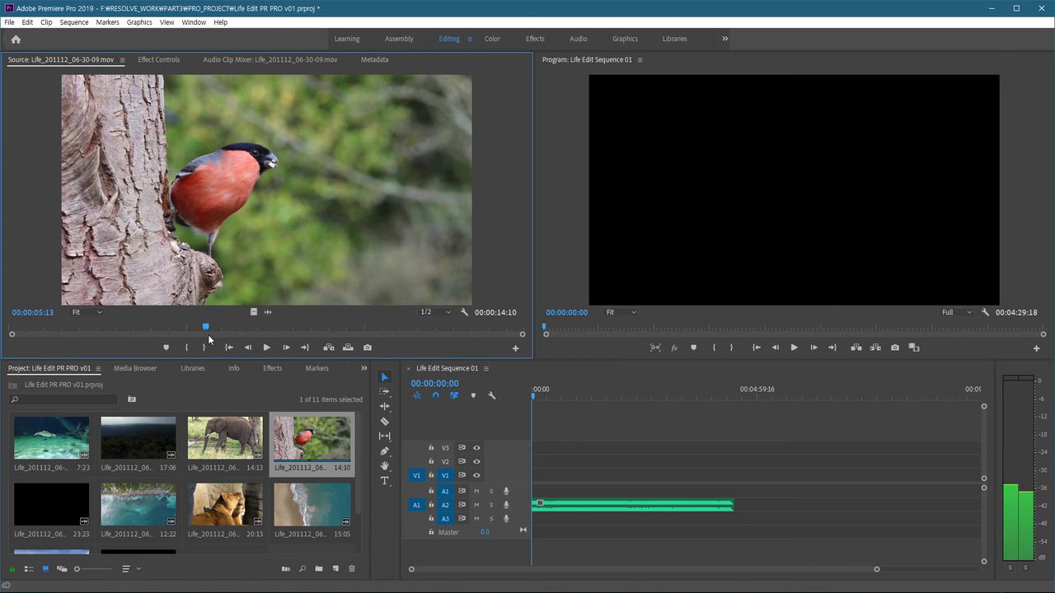
pyautogui.press('i')
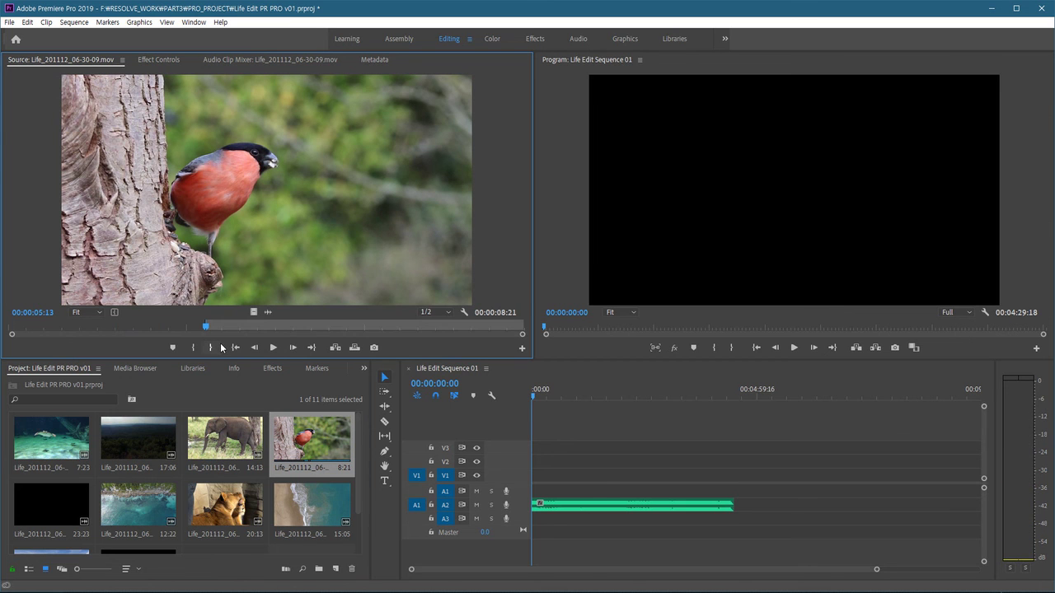
pyautogui.press('space')
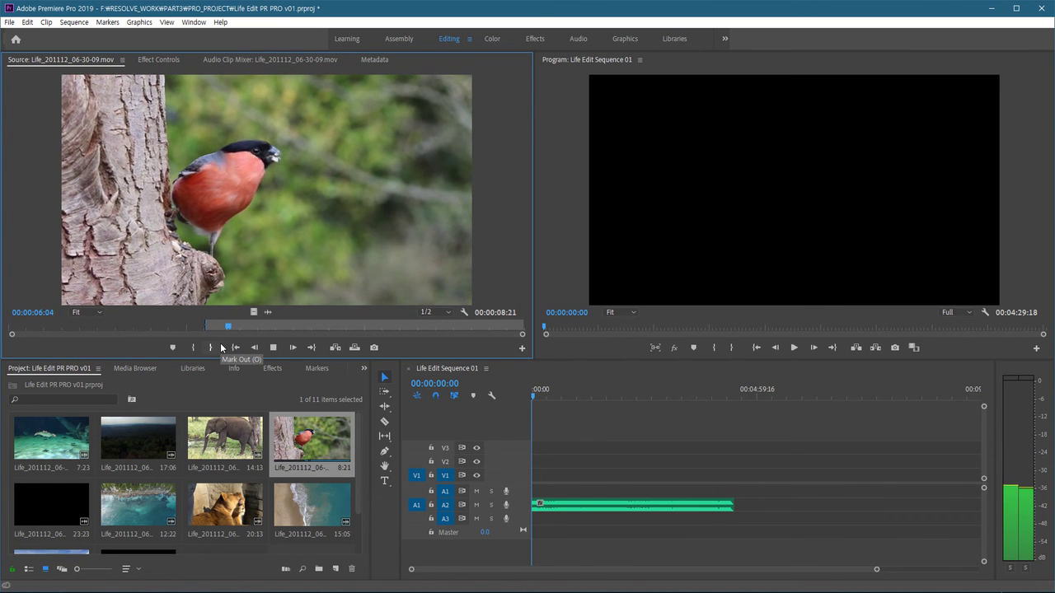
pyautogui.press('space')
pyautogui.press('o')
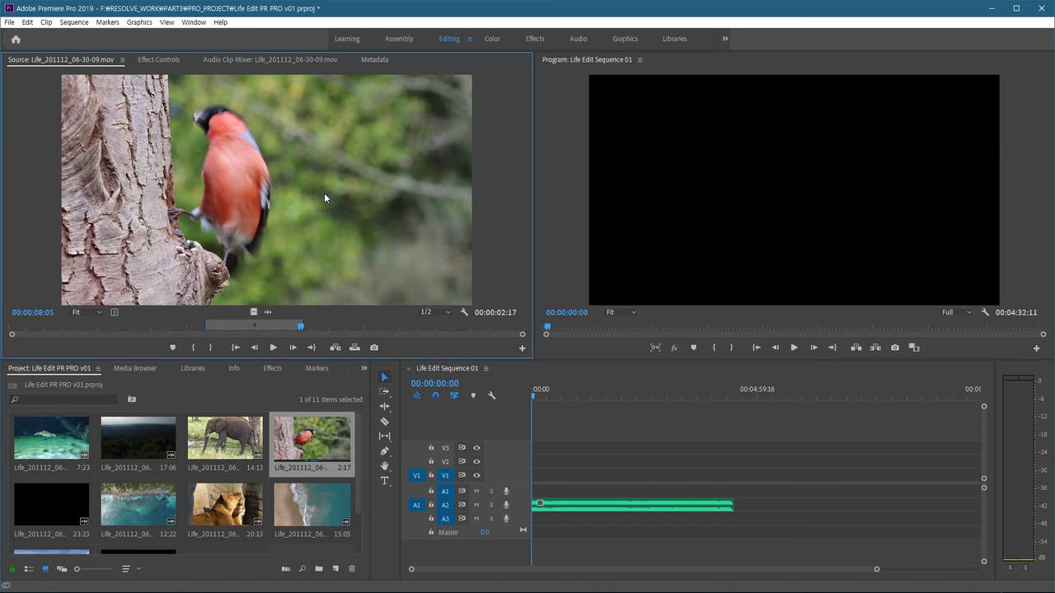
# Insert the marked bird segment on video track V1 at the start of the sequence, pushing the music back
pyautogui.press(',')
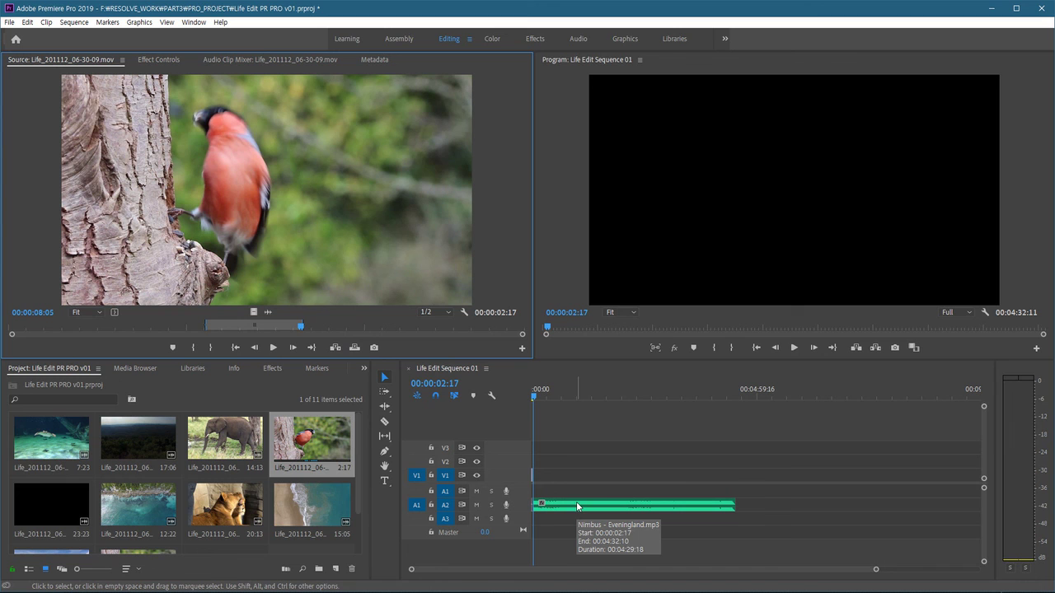
pyautogui.click(585, 433)
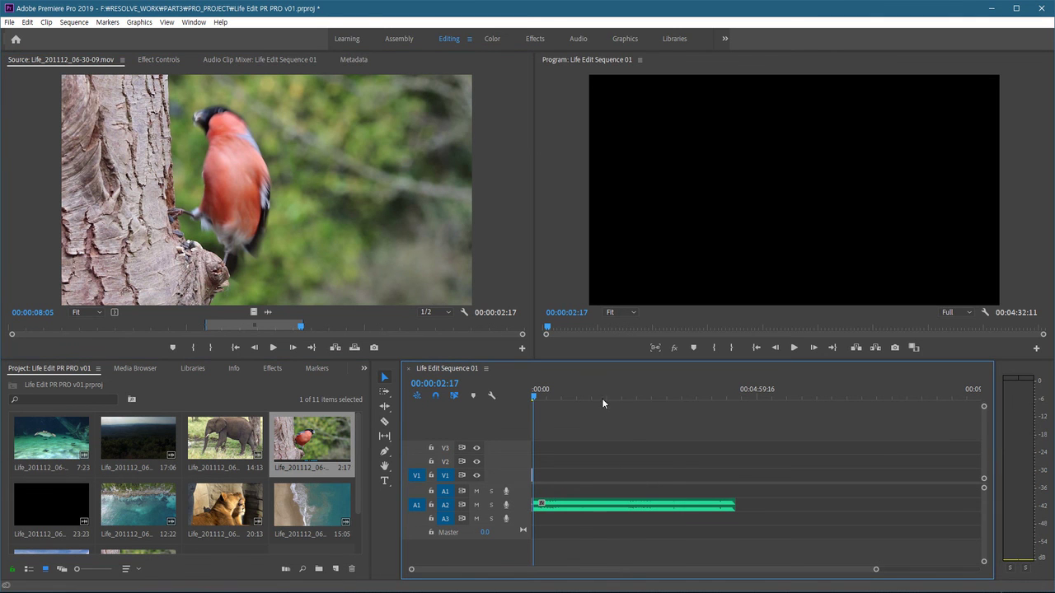
pyautogui.press('=')
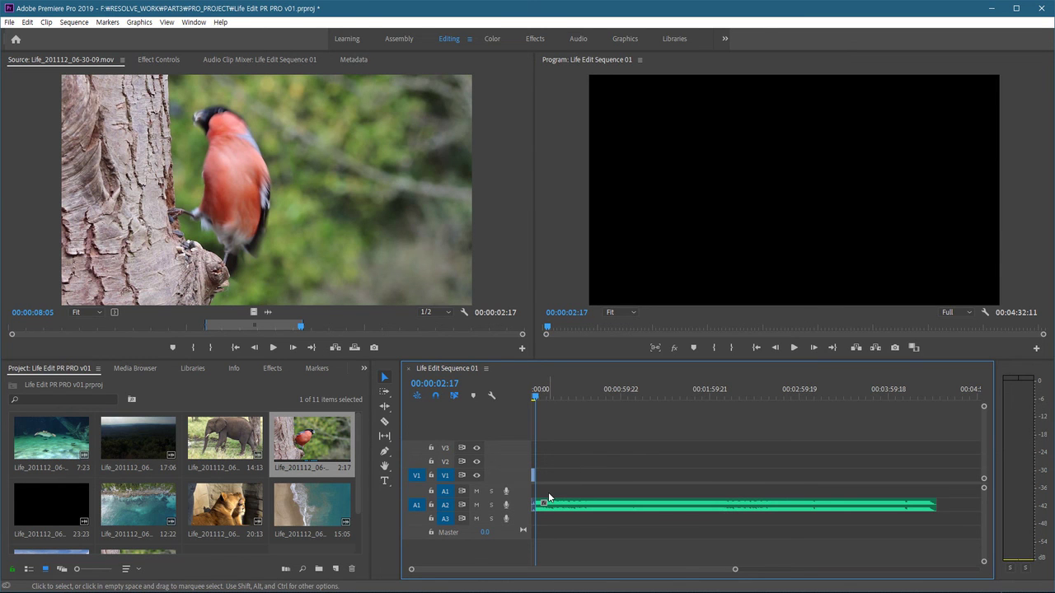
# Undo the insert of the bird segment at the start of the sequence
pyautogui.press('=')
pyautogui.press('=')
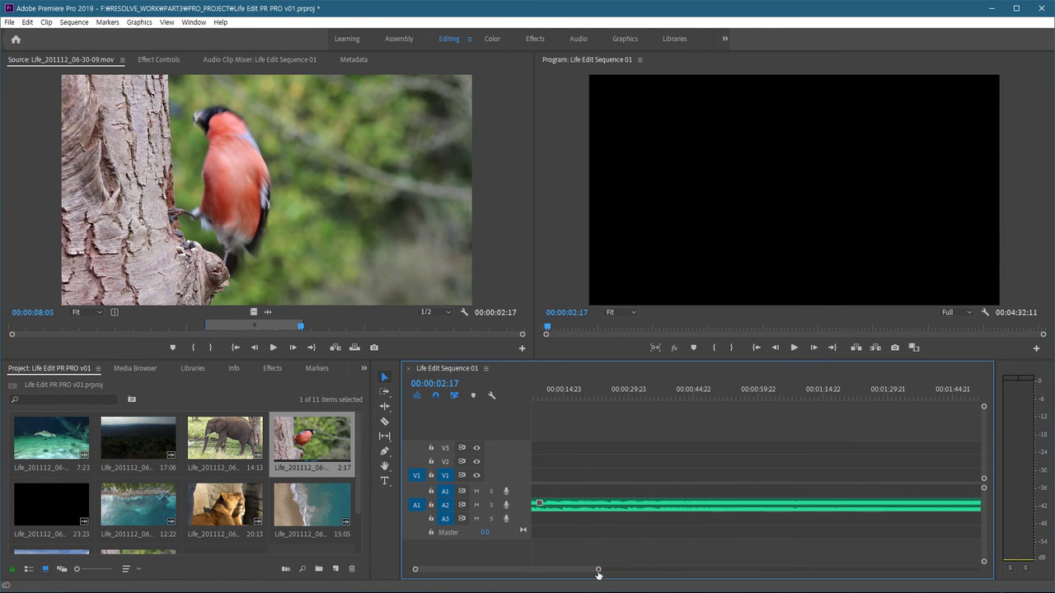
pyautogui.scroll(-1, 581, 575)
pyautogui.moveTo(581, 575); pyautogui.dragTo(536, 574)
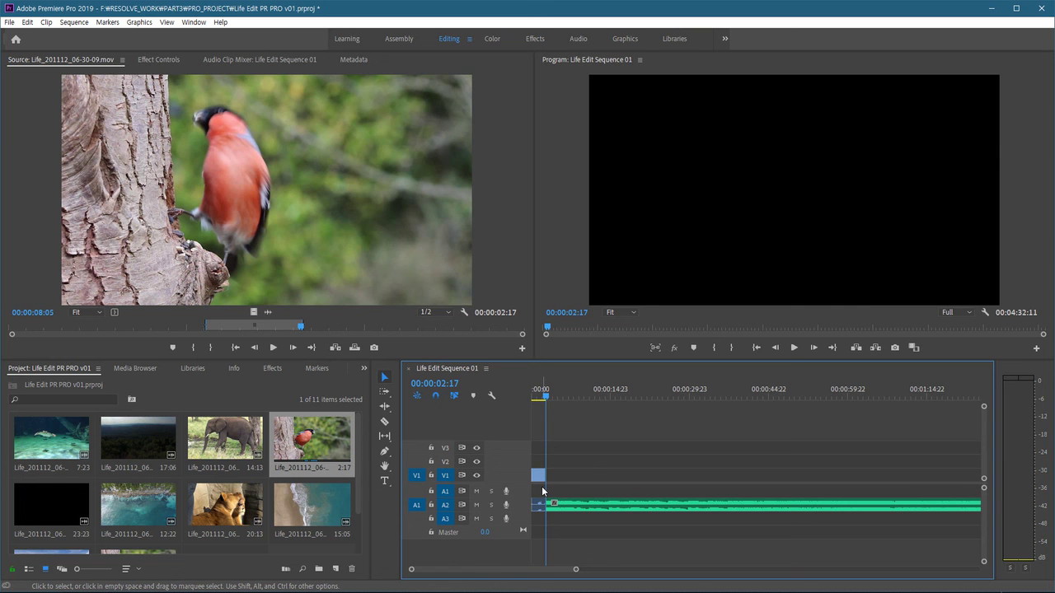
pyautogui.hotkey('ctrl', 'z')
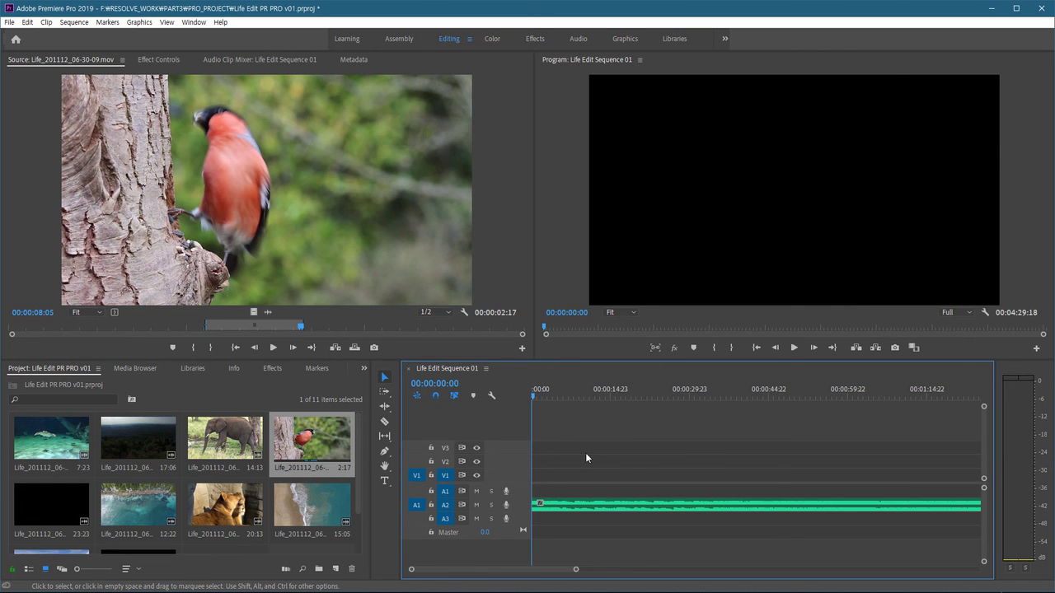
# Patch the source audio to track A1 and overwrite the marked bird segment onto V1 and A1 at the start of the sequence
pyautogui.click(444, 493)
pyautogui.click(418, 491)
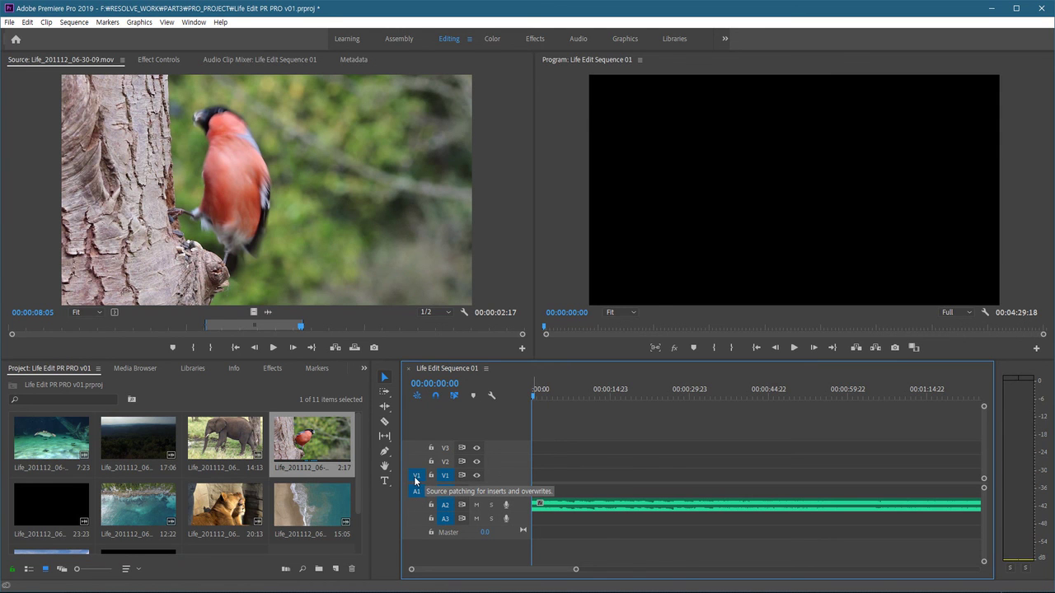
pyautogui.moveTo(416, 476); pyautogui.dragTo(416, 448)
pyautogui.click(416, 476)
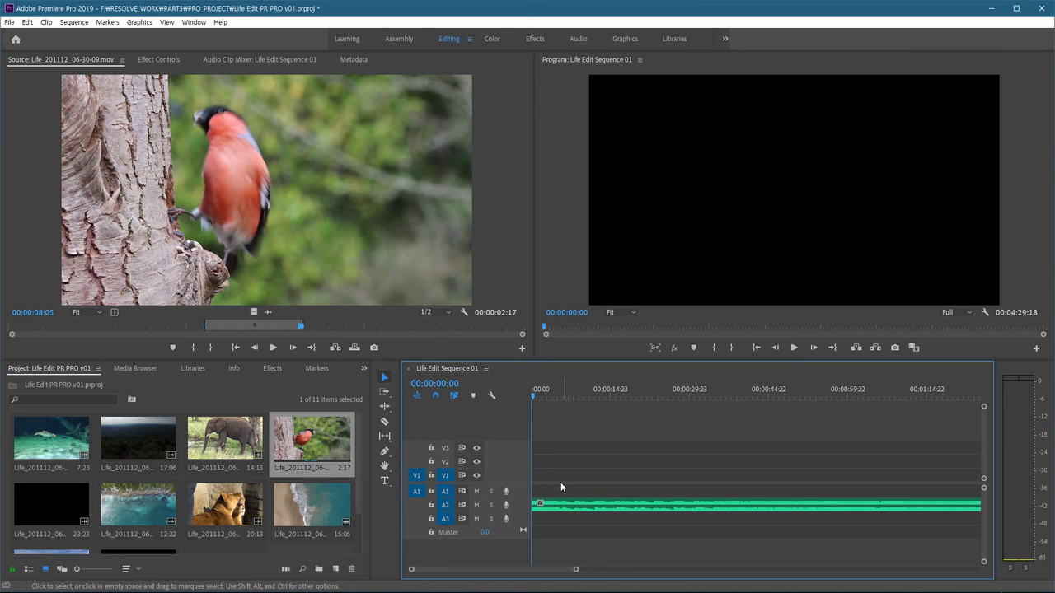
pyautogui.press('.')
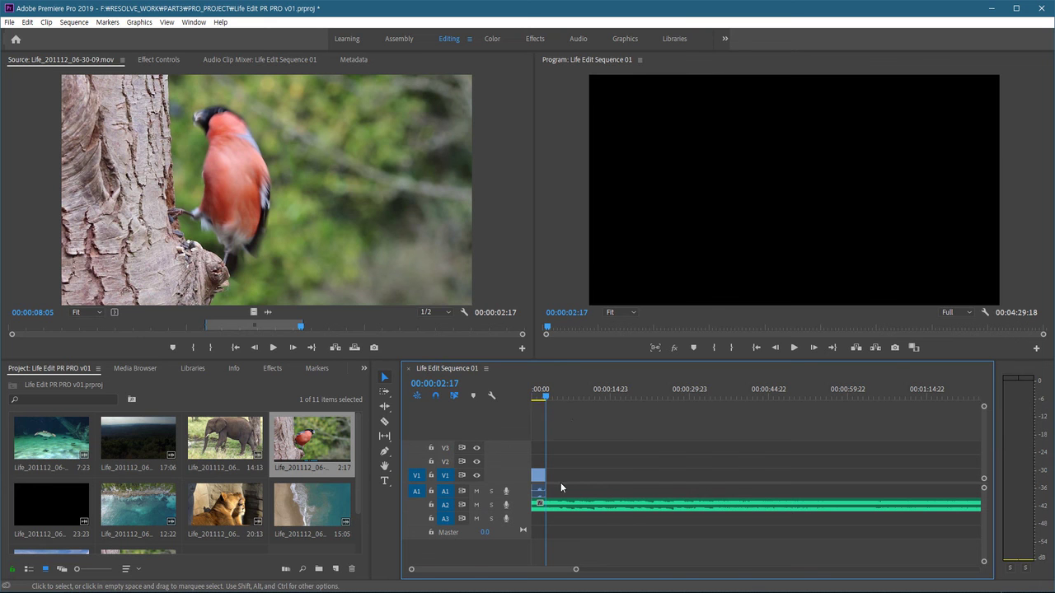
# Play back the opening of the sequence with the bird clip over the music
pyautogui.moveTo(562, 402); pyautogui.dragTo(516, 397)
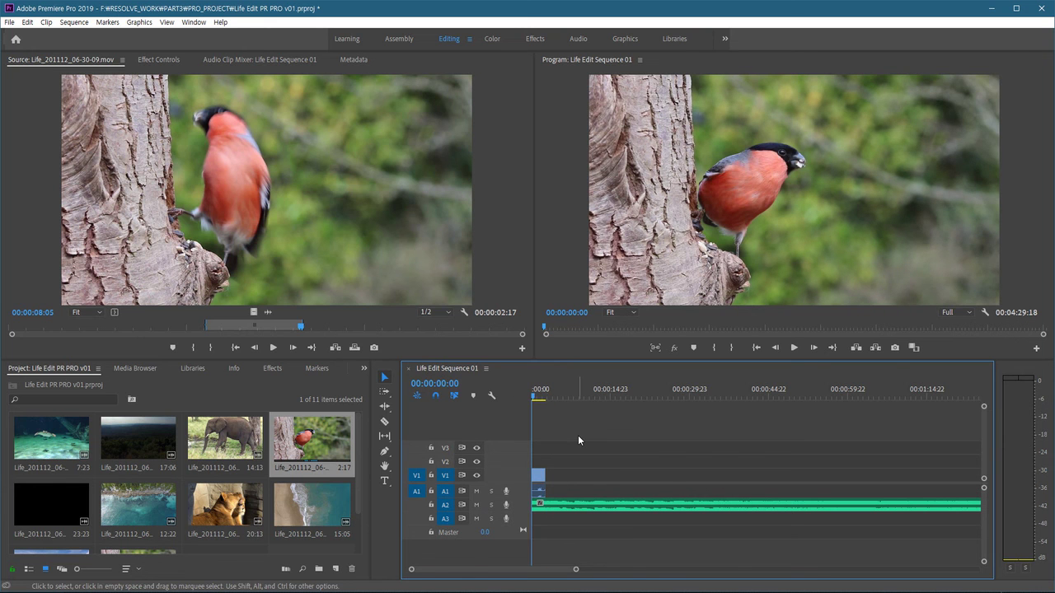
pyautogui.press('space')
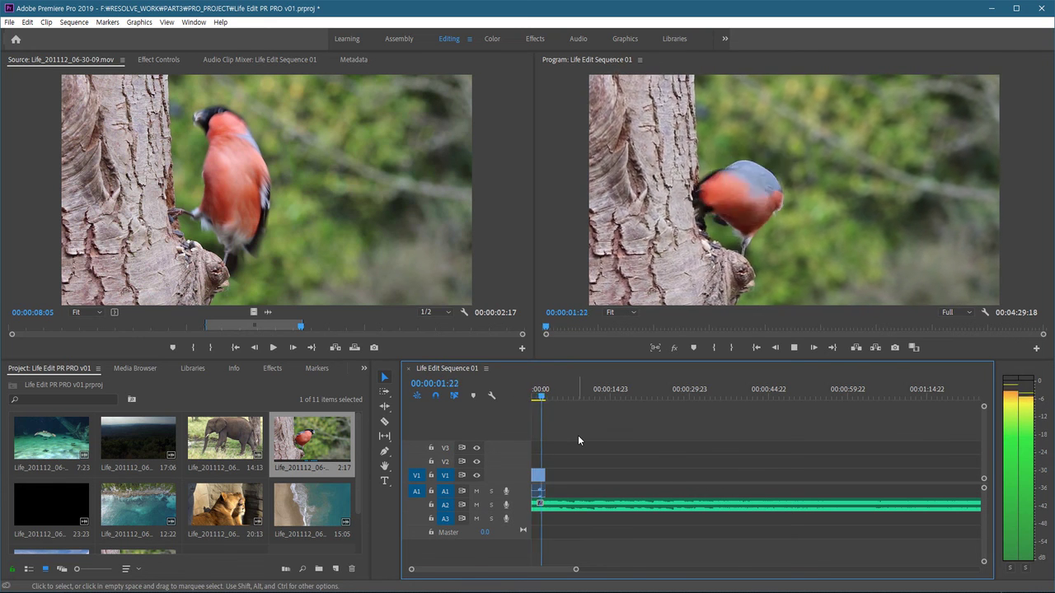
pyautogui.press('space')
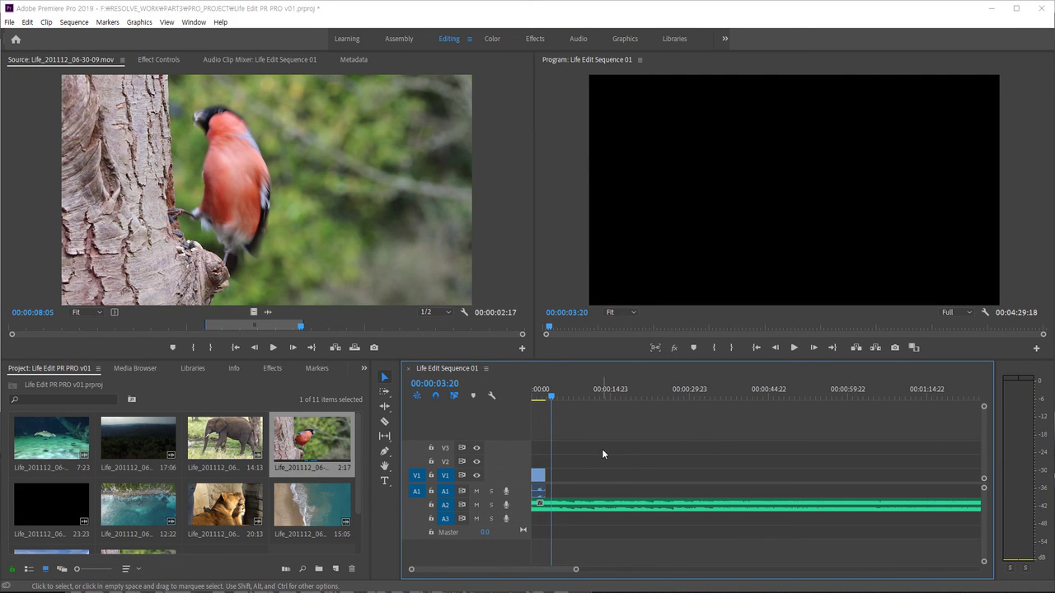
# Overwrite a 00:00:01:22 segment of elephant clip Life_201112_06-29-34.mov, with Out at 00:00:10:09, onto V1 directly after the bird clip
pyautogui.press('Up')
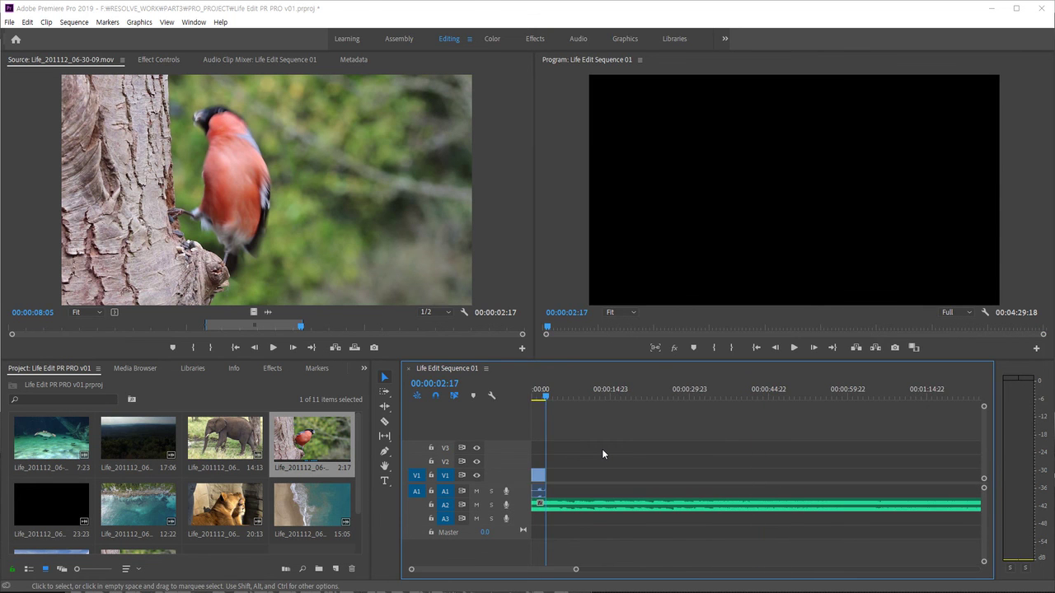
pyautogui.press('Down')
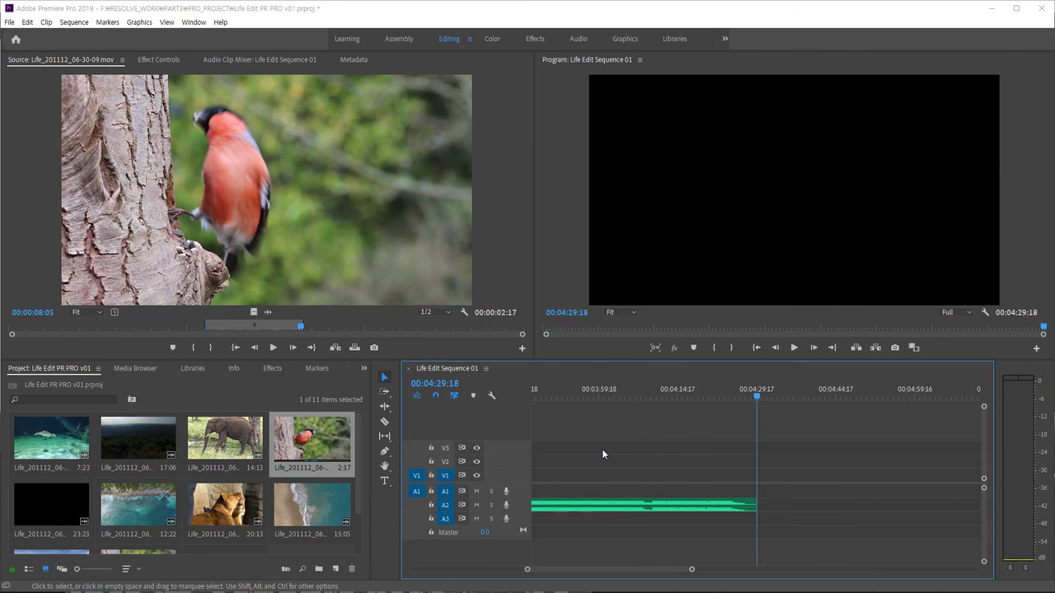
pyautogui.press('Up')
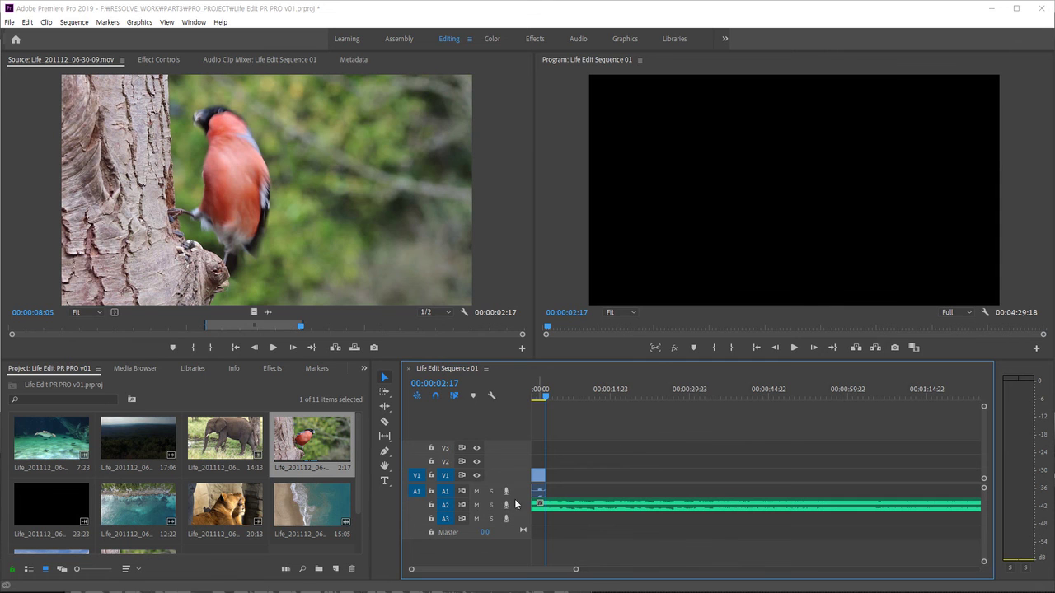
pyautogui.doubleClick(216, 440)
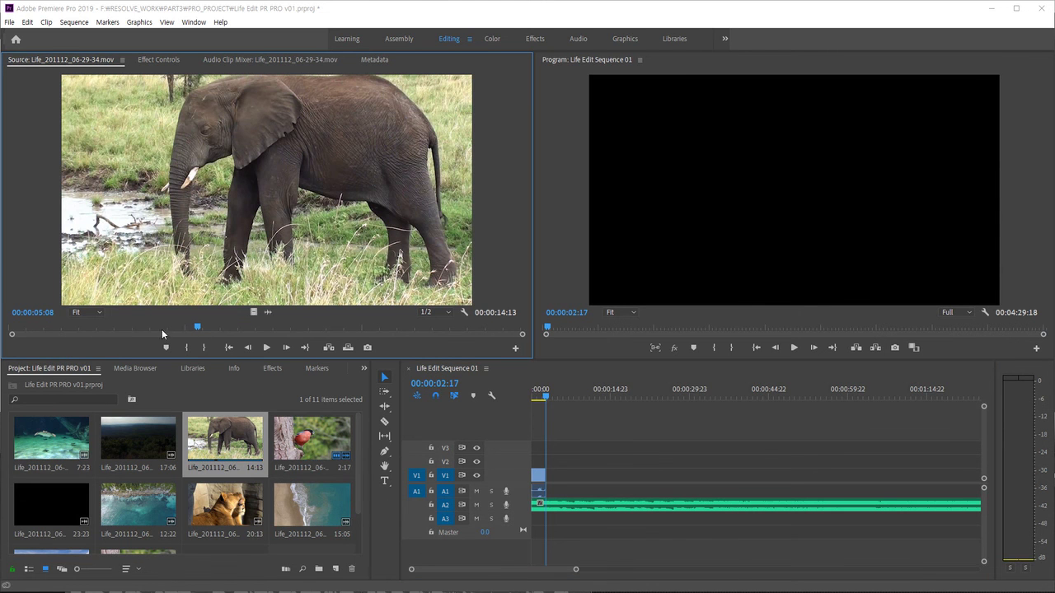
pyautogui.moveTo(223, 327); pyautogui.dragTo(339, 329)
pyautogui.press('i')
pyautogui.press('space')
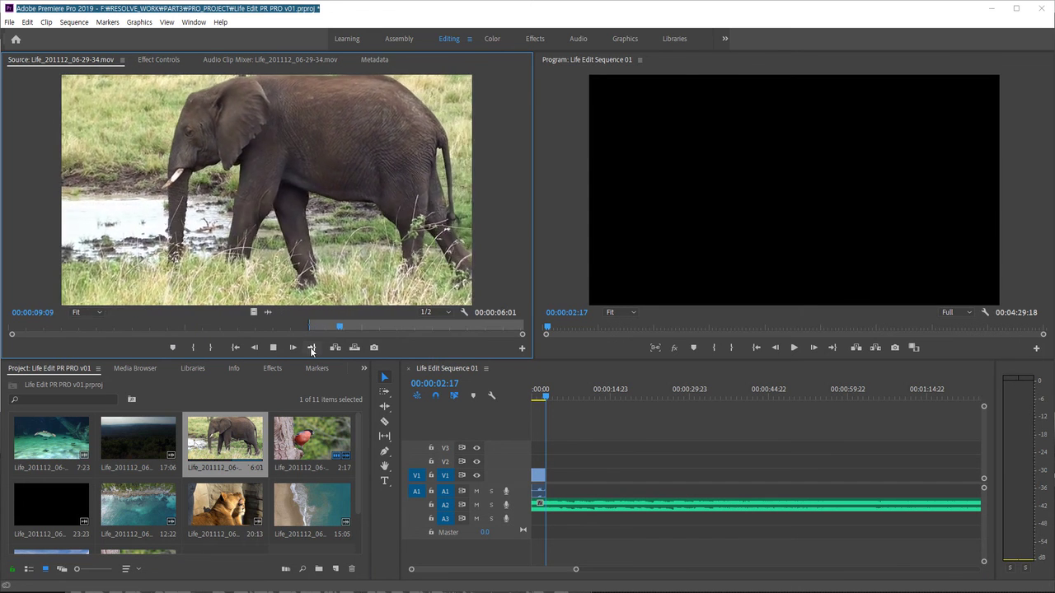
pyautogui.press('space')
pyautogui.press('o')
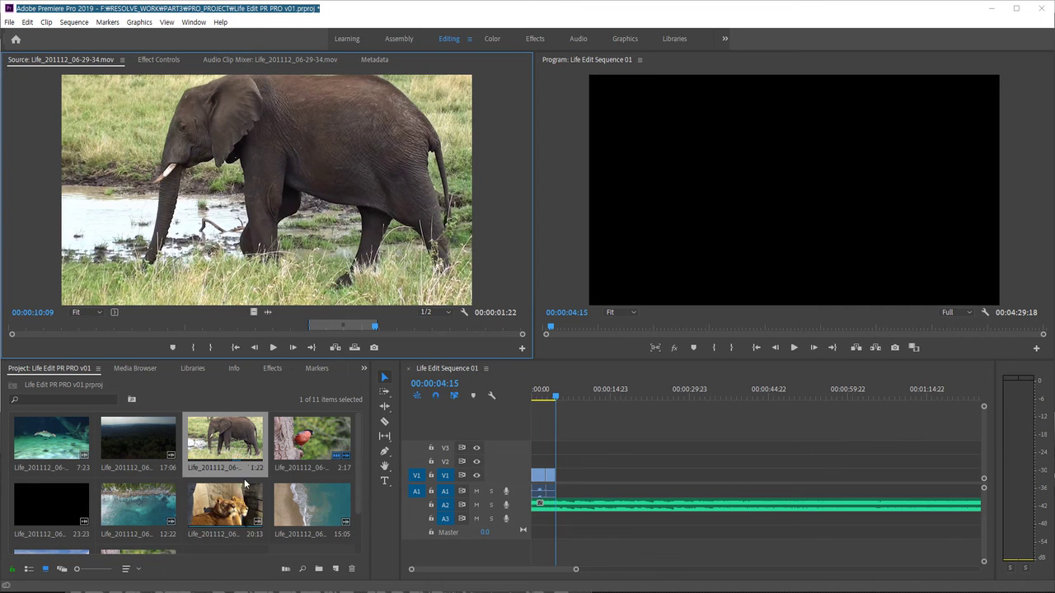
# Overwrite a 00:00:01:16 segment of lion clip Life_201112_06-31-15.mov, with Out at 00:00:12:21, onto V1 directly after the elephant clip
pyautogui.doubleClick(235, 502)
pyautogui.moveTo(275, 329)
pyautogui.mouseDown()
pyautogui.moveTo(317, 328)
pyautogui.moveTo(289, 335)
pyautogui.mouseUp()
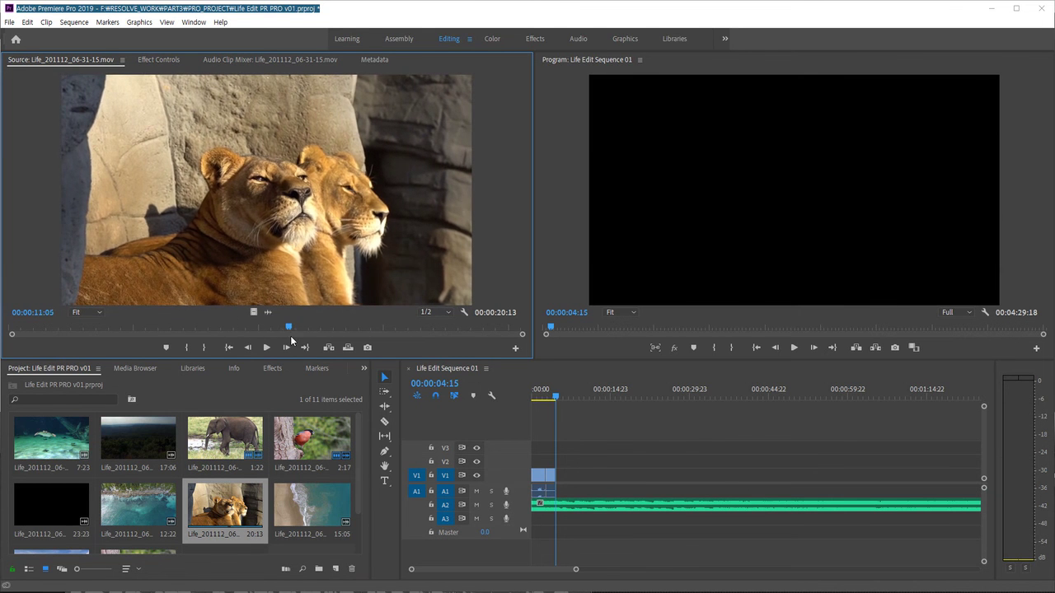
pyautogui.press('i')
pyautogui.press('space')
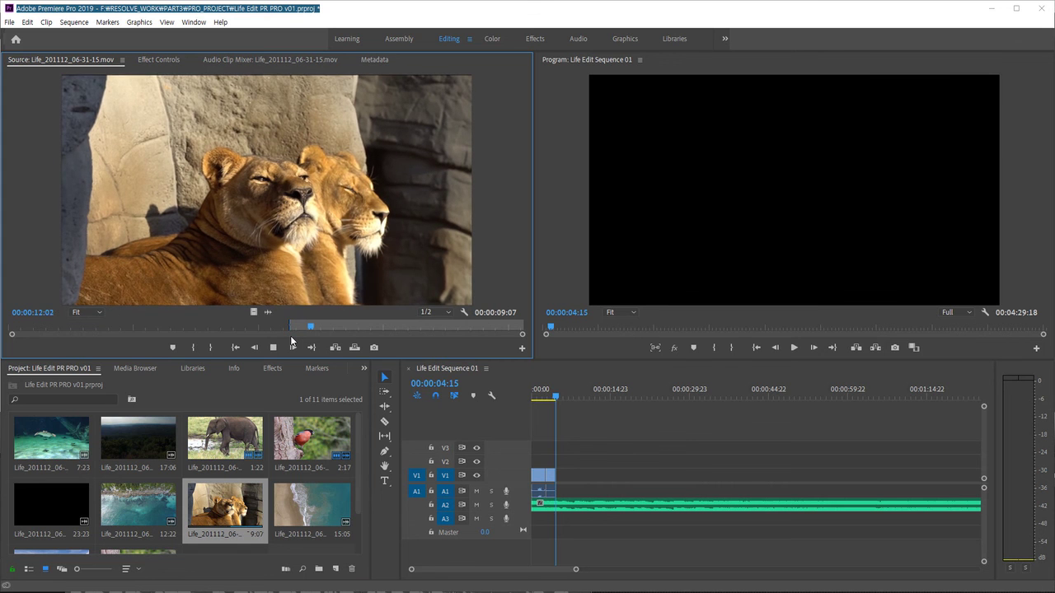
pyautogui.press('space')
pyautogui.press('o')
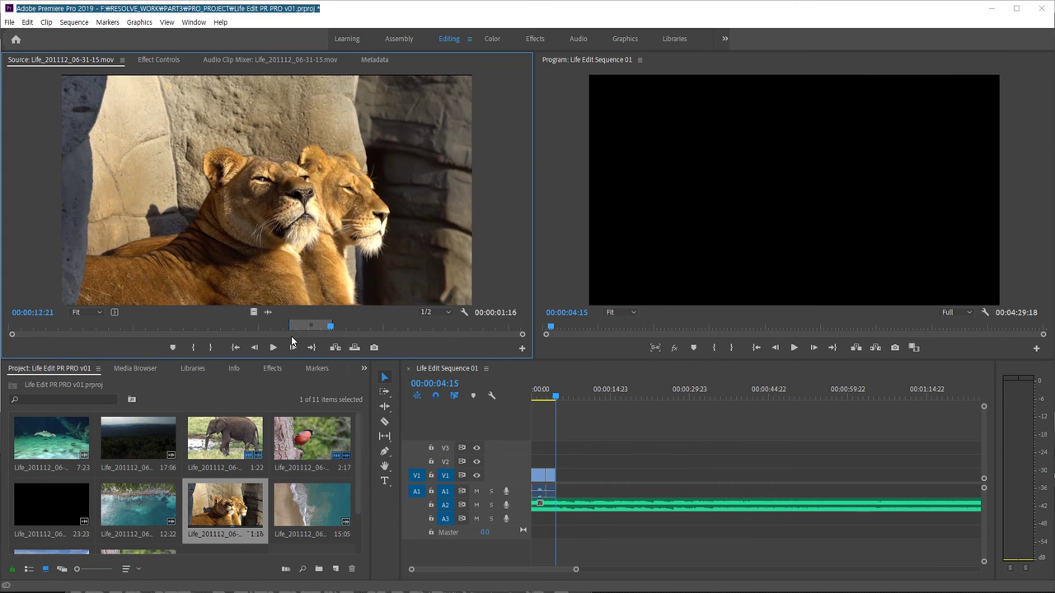
pyautogui.press('.')
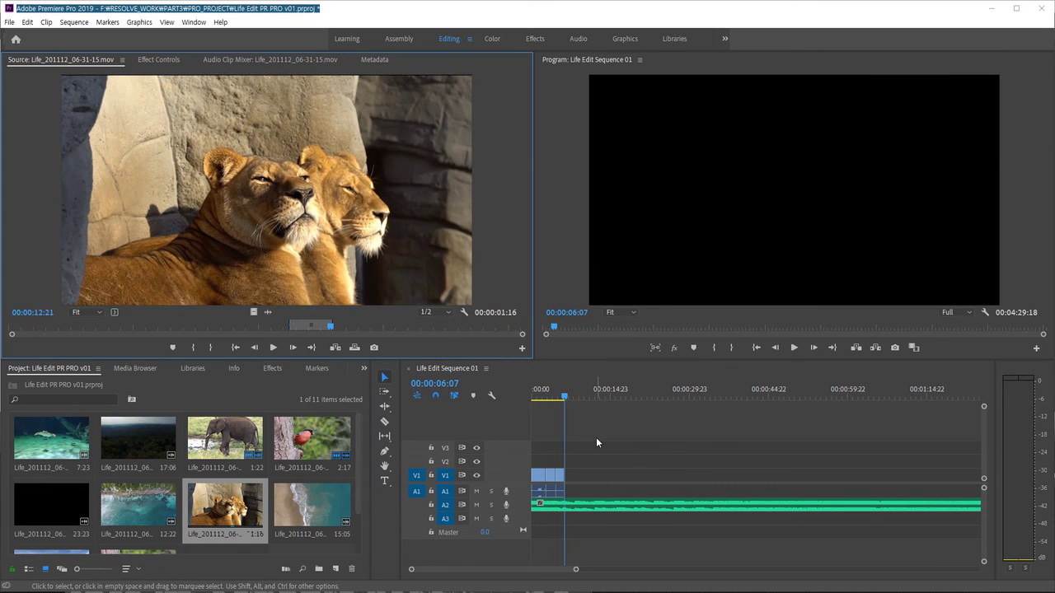
# Overwrite a 00:00:01:10 segment of ant clip Life_201112_06-31-31.mov, with Out at 00:00:13:01, onto V1 directly after the lion clip
pyautogui.scroll(-1, 124, 511)
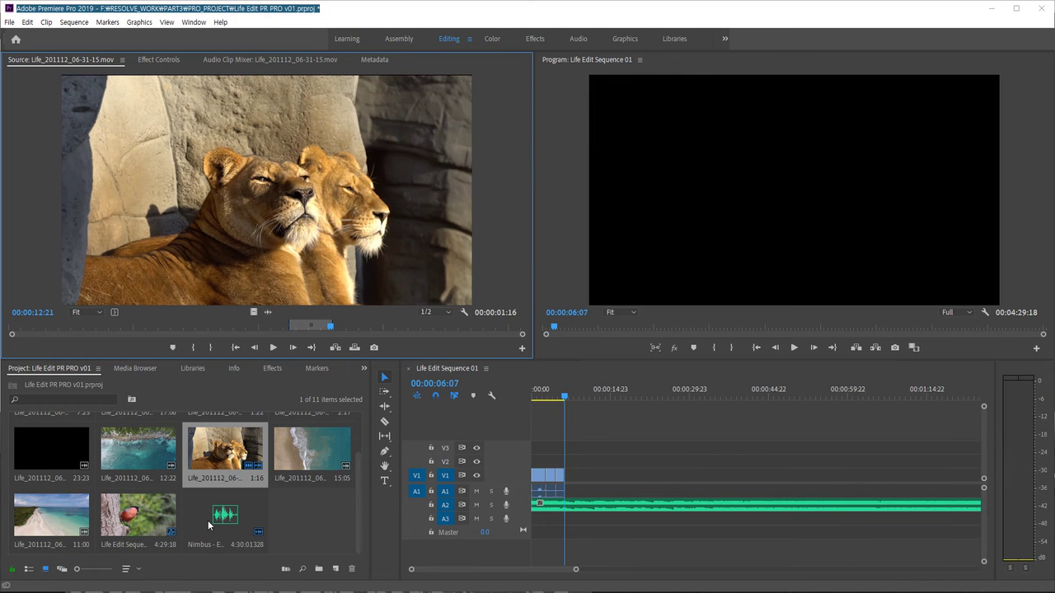
pyautogui.scroll(1, 85, 509)
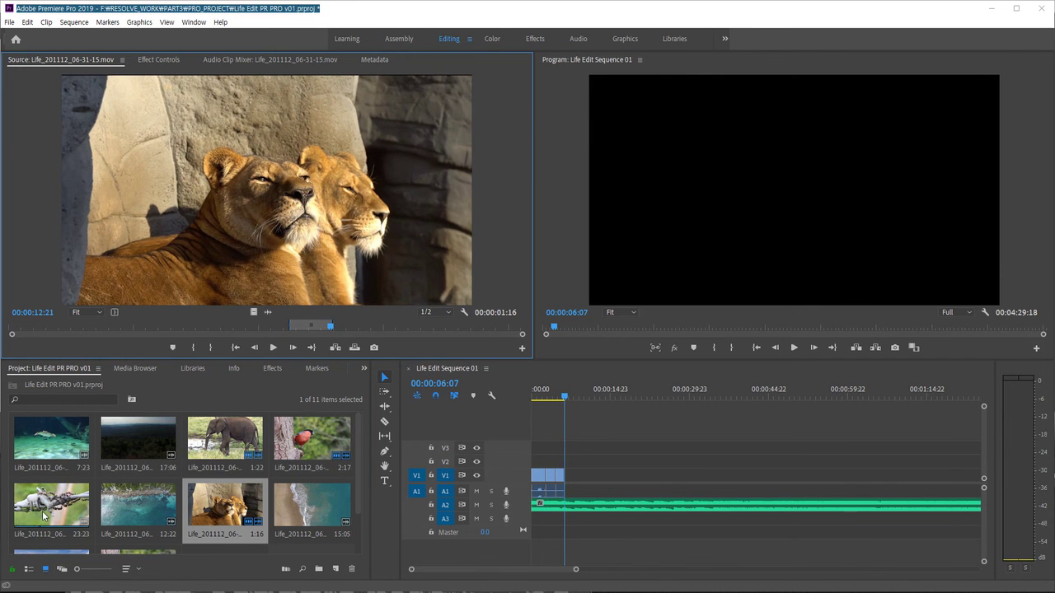
pyautogui.doubleClick(42, 511)
pyautogui.moveTo(262, 325); pyautogui.dragTo(259, 334)
pyautogui.press('i')
pyautogui.press('space')
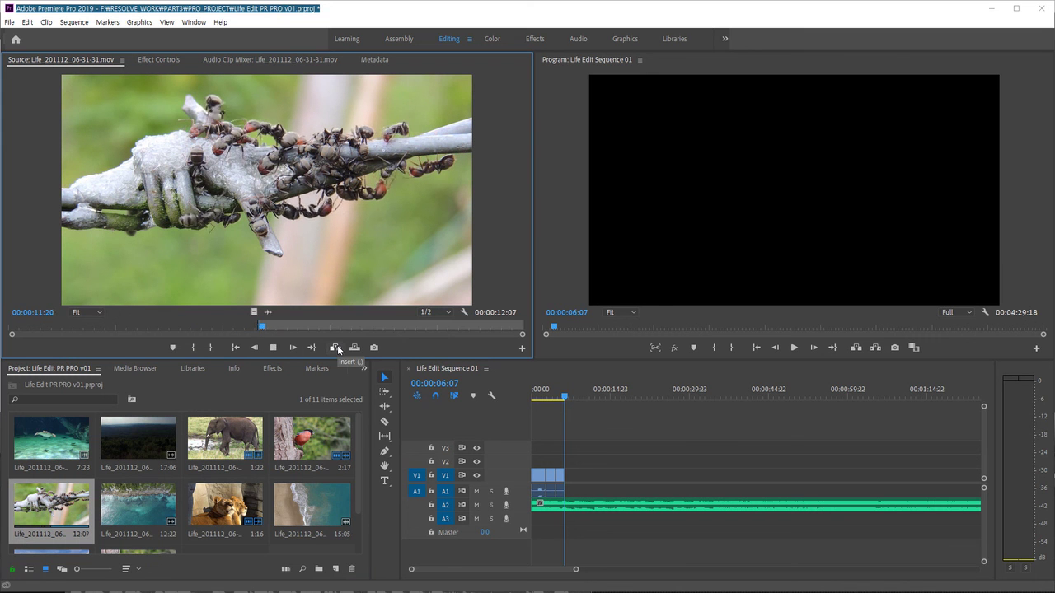
pyautogui.press('o')
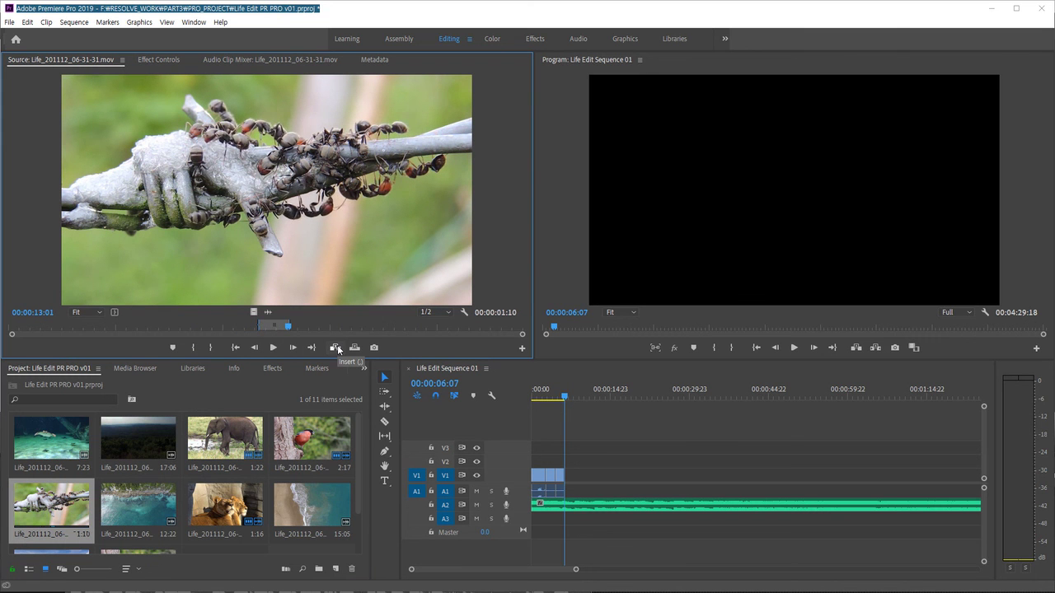
pyautogui.click(336, 346)
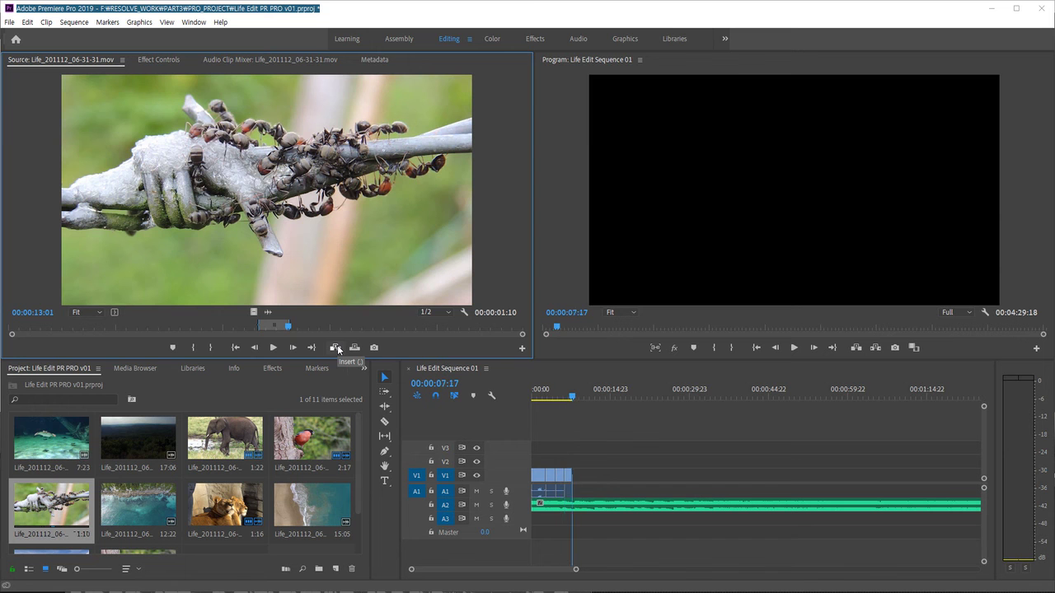
# Mark stingray clip Life_201112_06-29-24.mov from 00:00:01:22 to 00:00:03:08 and overwrite it onto V1 directly after the ant clip
pyautogui.click(48, 441)
pyautogui.doubleClick(48, 442)
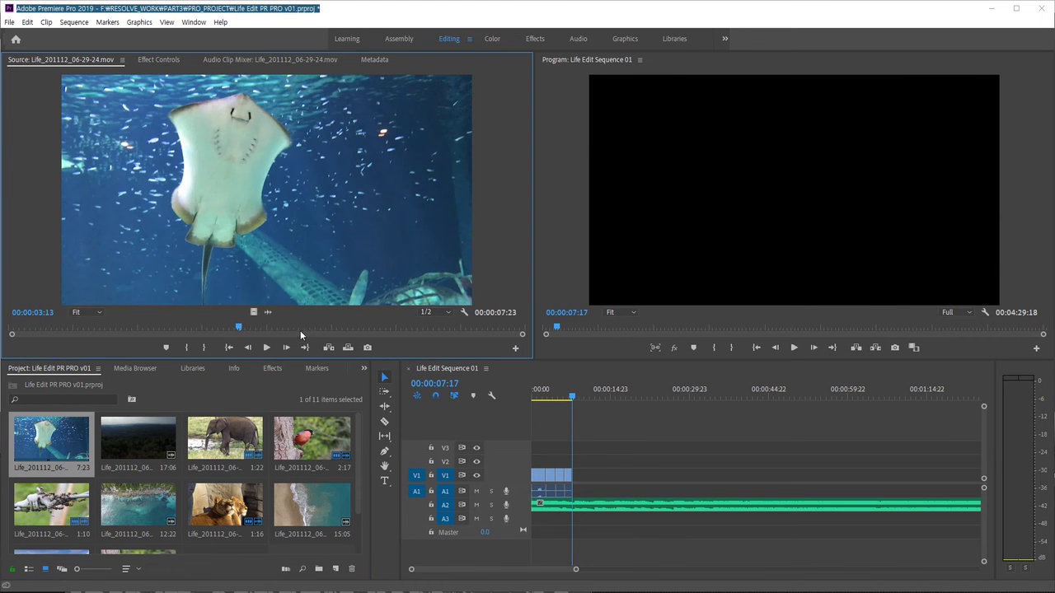
pyautogui.moveTo(301, 330); pyautogui.dragTo(132, 331)
pyautogui.press('i')
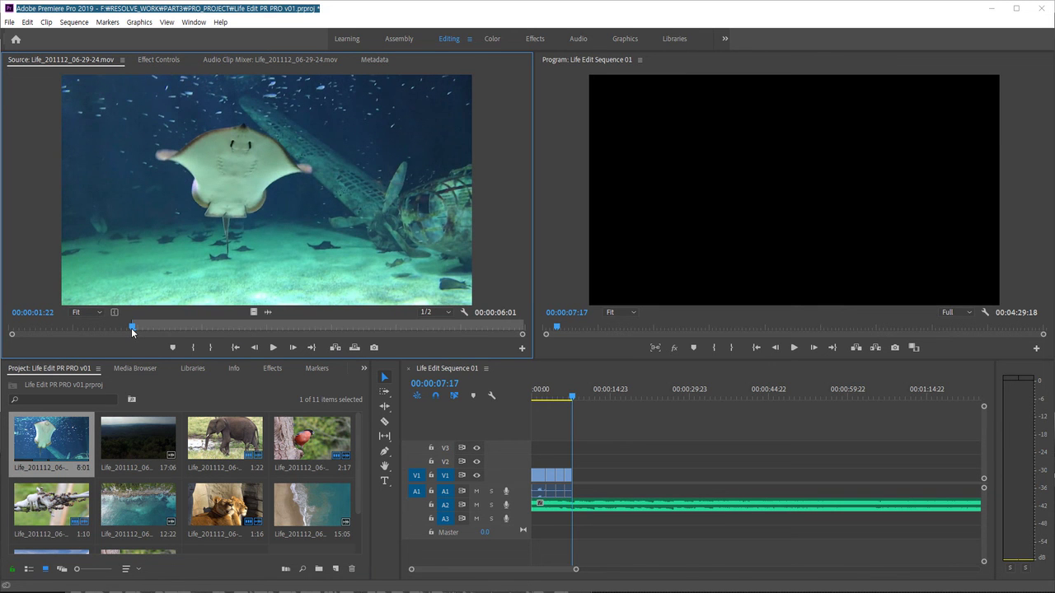
pyautogui.press('space')
pyautogui.press('space')
pyautogui.press('o')
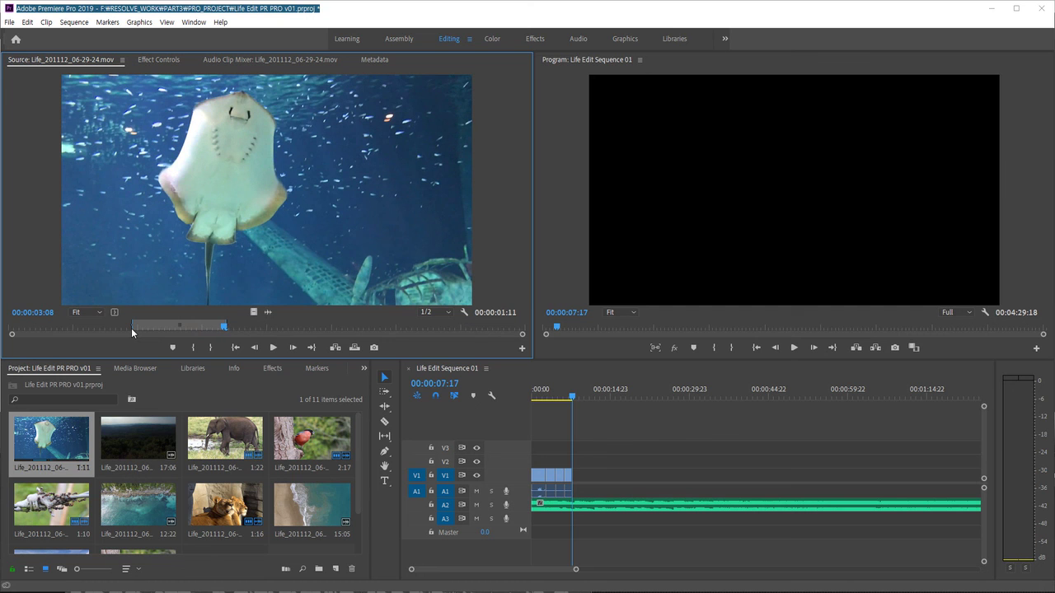
pyautogui.press('.')
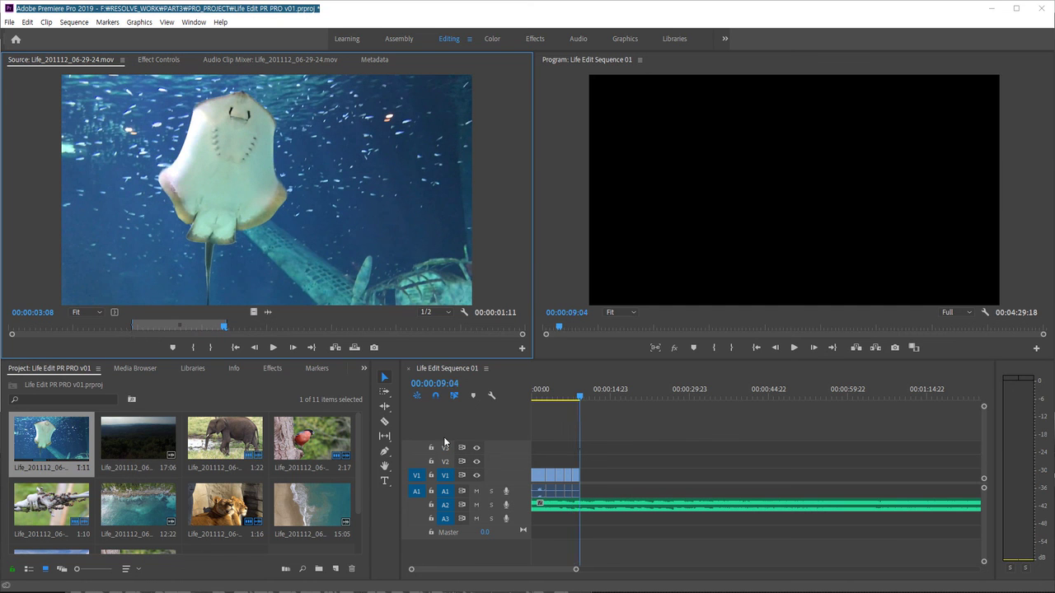
# Play back the five-clip edit with the music from the start of the sequence
pyautogui.click(598, 453)
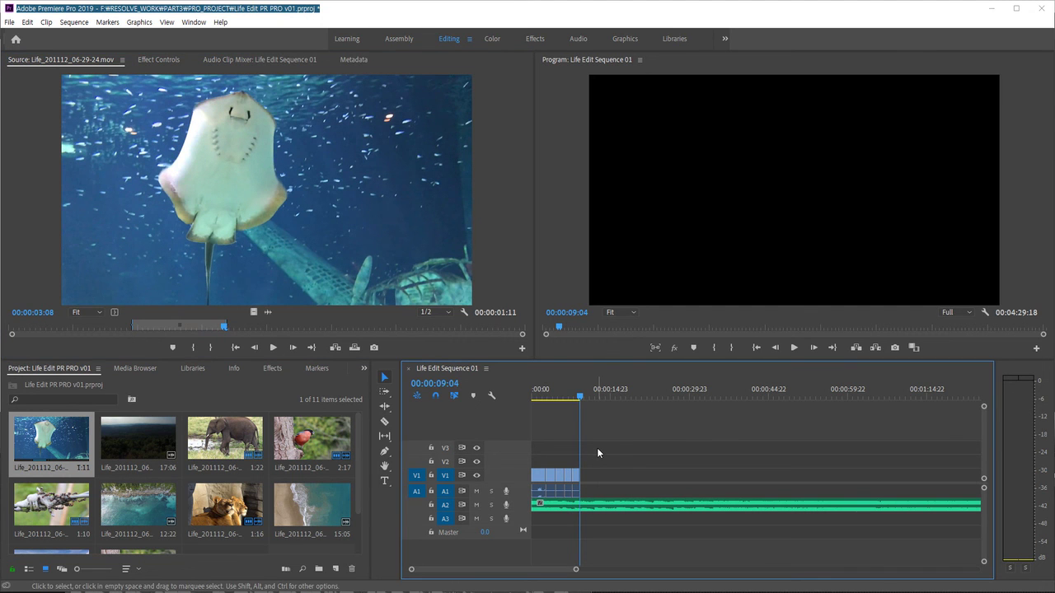
pyautogui.press('Home')
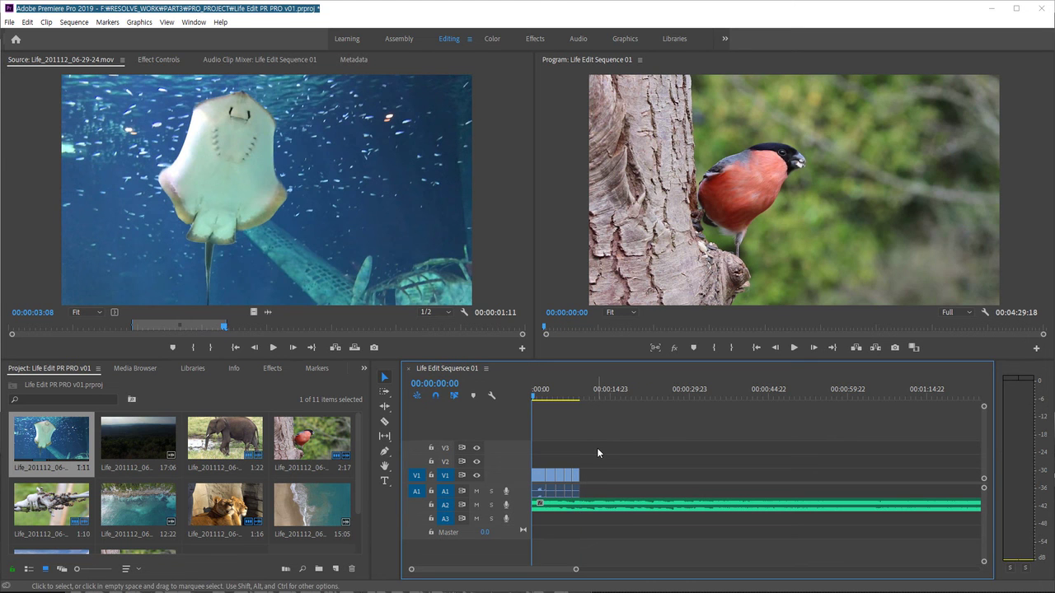
pyautogui.press('space')
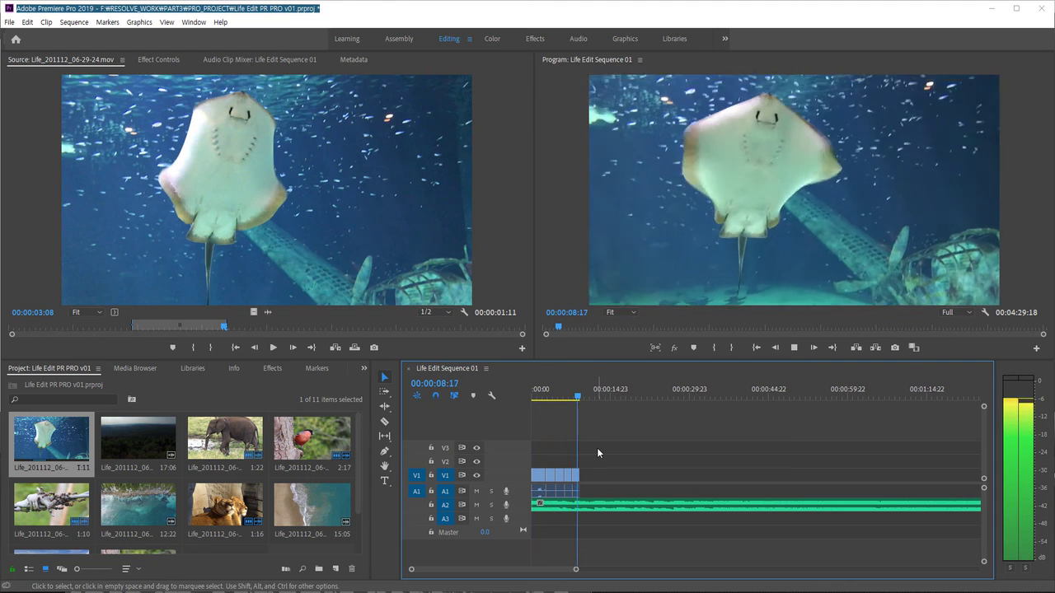
pyautogui.press('space')
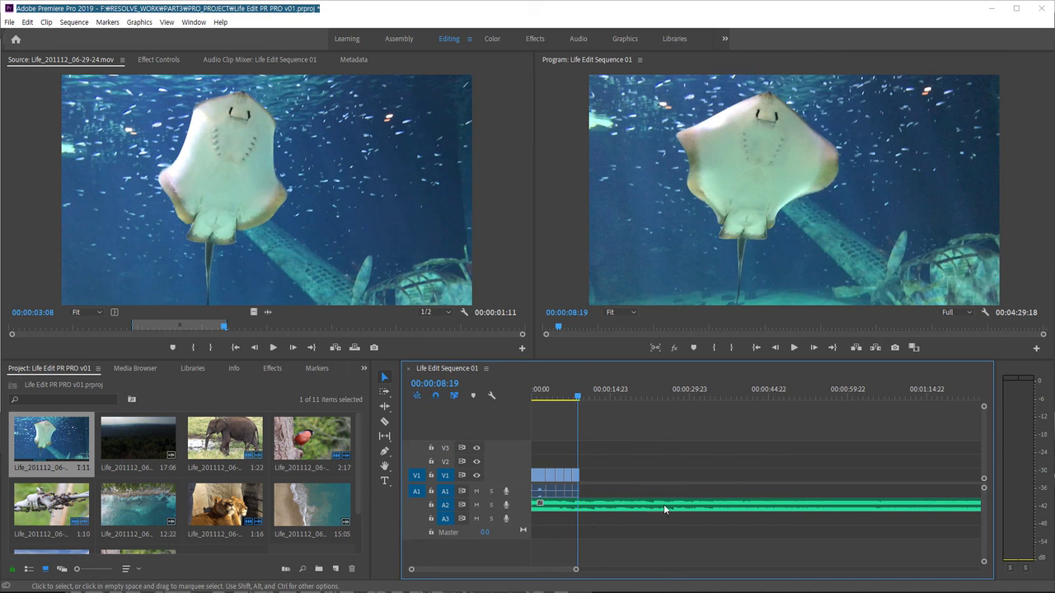
# Extend the music on A2 to include its trimmed opening and realign the clip to the start of the sequence
pyautogui.moveTo(598, 507); pyautogui.dragTo(857, 511)
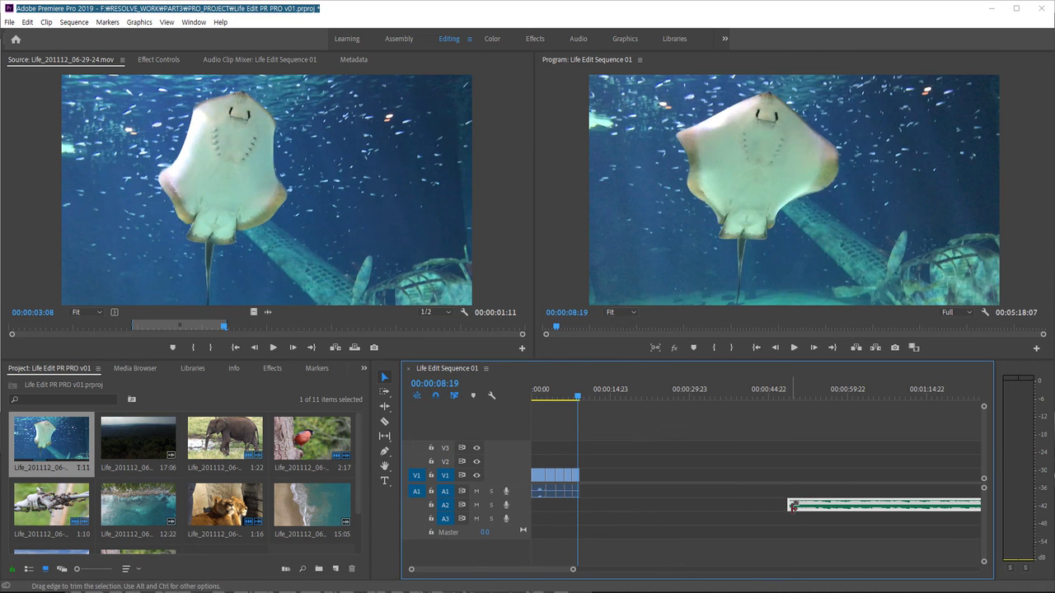
pyautogui.moveTo(789, 504); pyautogui.dragTo(719, 514)
pyautogui.moveTo(801, 507); pyautogui.dragTo(557, 454)
# Play back the sequence from the start with the extended music, and place the playhead at 00:00:05:00
pyautogui.press('Home')
pyautogui.press('space')
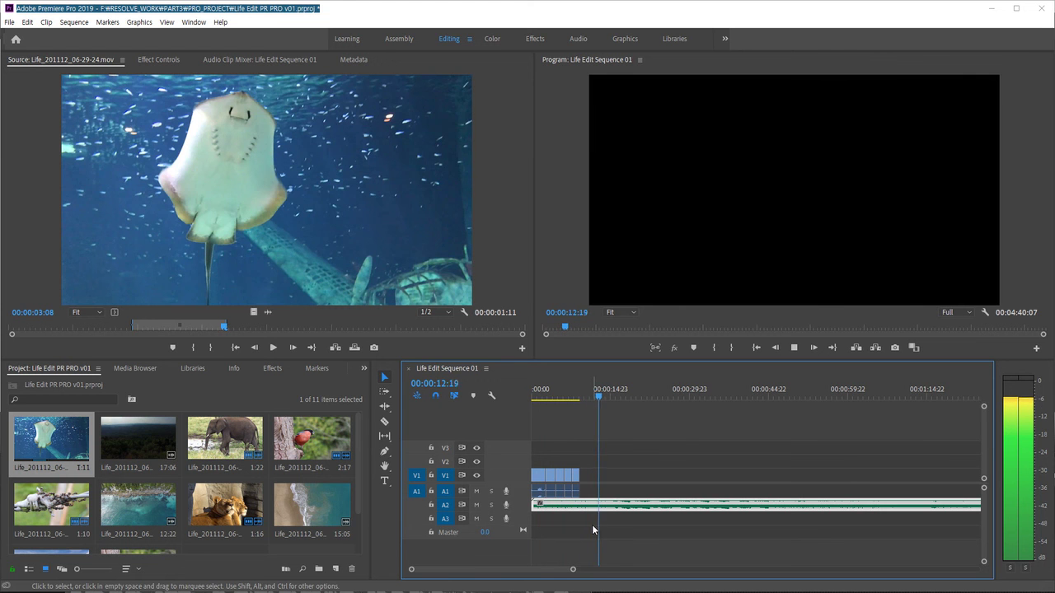
pyautogui.press('space')
pyautogui.click(558, 391)
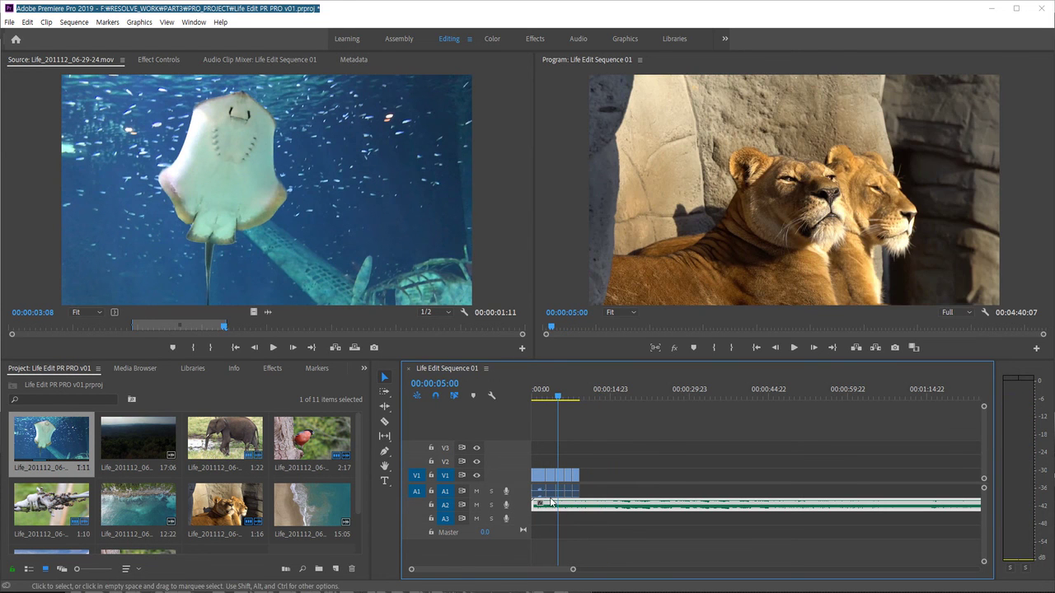
# Trim the opening of the music on A2 up to 00:00:05:10 and move the clip back to the start of the sequence
pyautogui.press('space')
pyautogui.press('space')
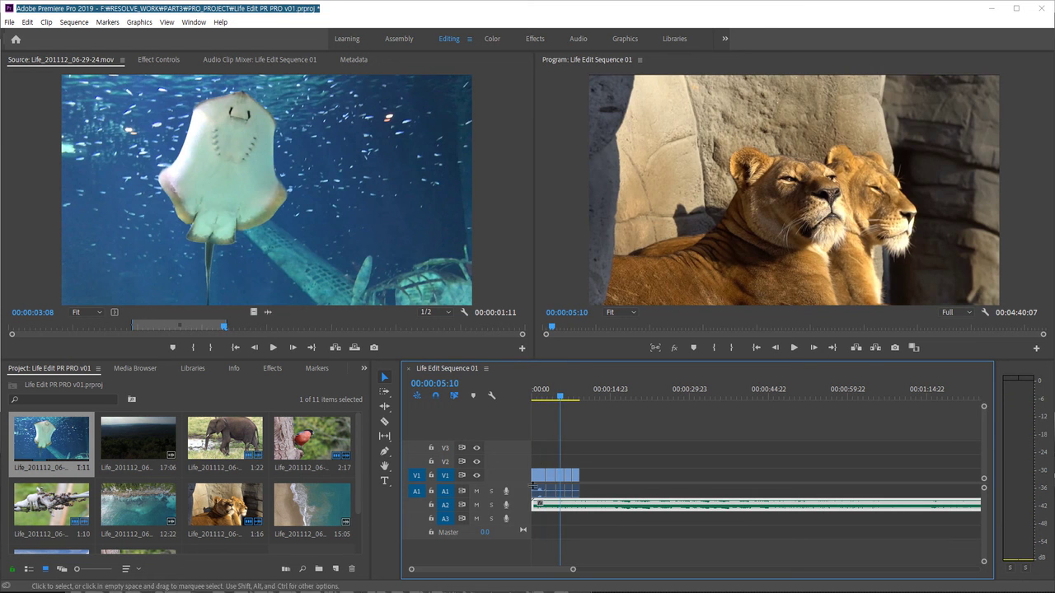
pyautogui.moveTo(534, 505); pyautogui.dragTo(571, 508)
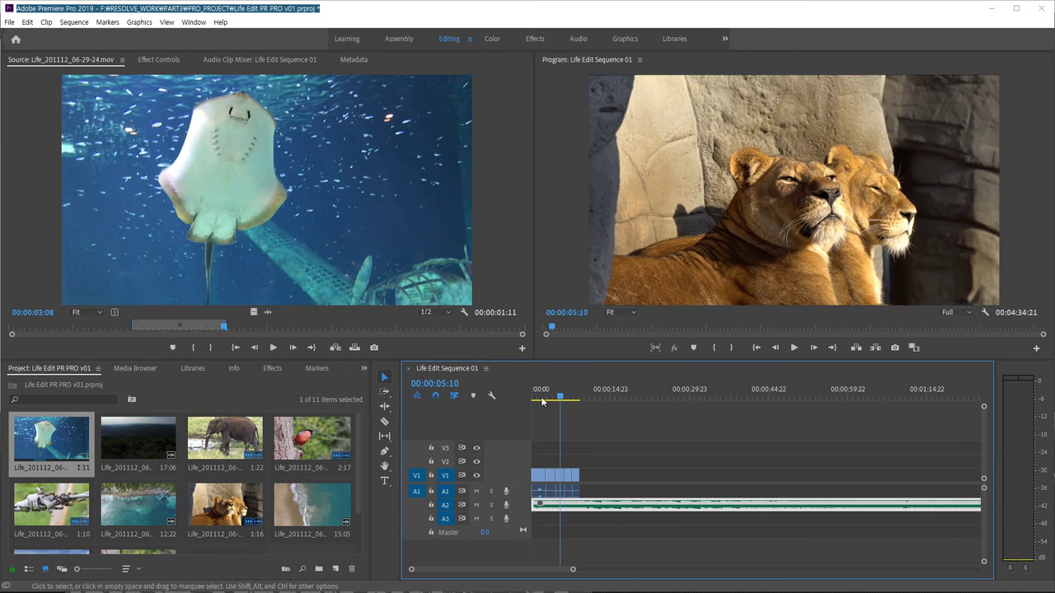
# Play back the edit from near the sequence start through the stingray clip to check it against the trimmed music
pyautogui.click(539, 406)
pyautogui.press('space')
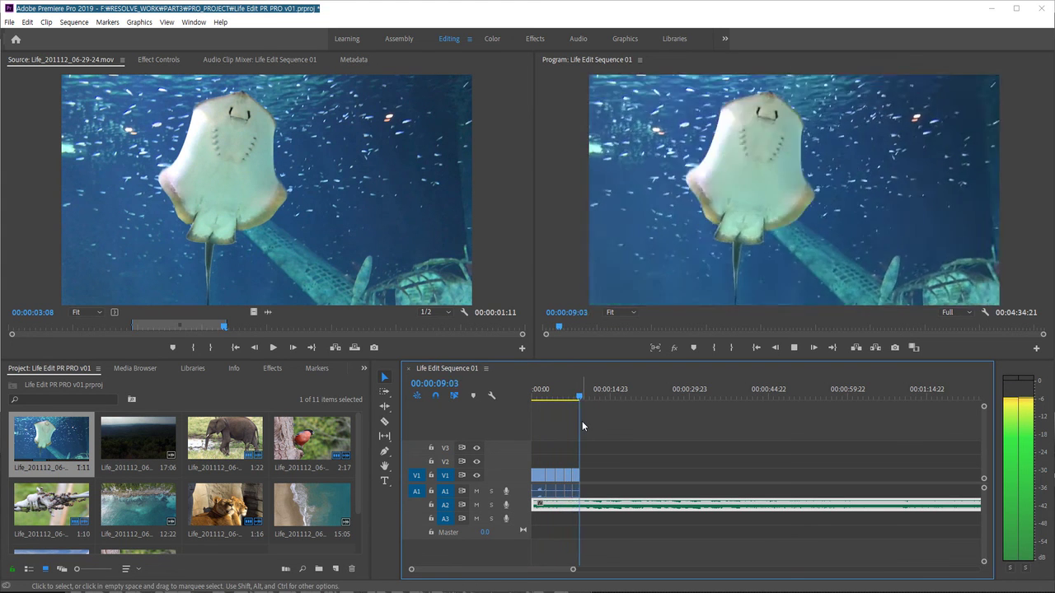
pyautogui.press('space')
# Mark forest clip Life_201112_06-30-59.mov from 00:00:03:07 to 00:00:06:15 and overwrite it onto V1 at 00:00:09:04
pyautogui.moveTo(600, 401); pyautogui.dragTo(580, 401)
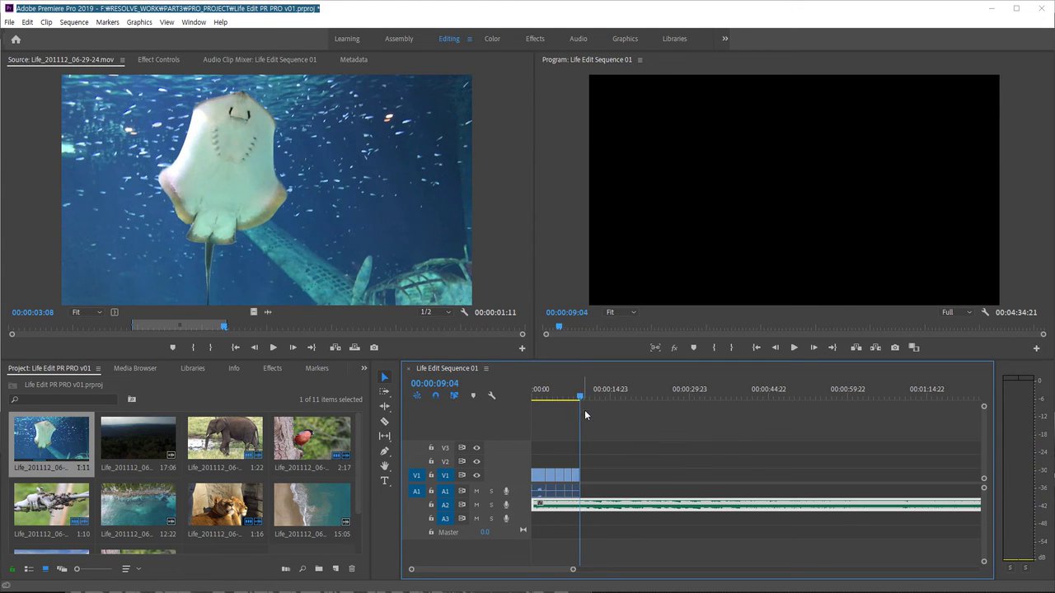
pyautogui.doubleClick(139, 441)
pyautogui.moveTo(146, 326); pyautogui.dragTo(107, 334)
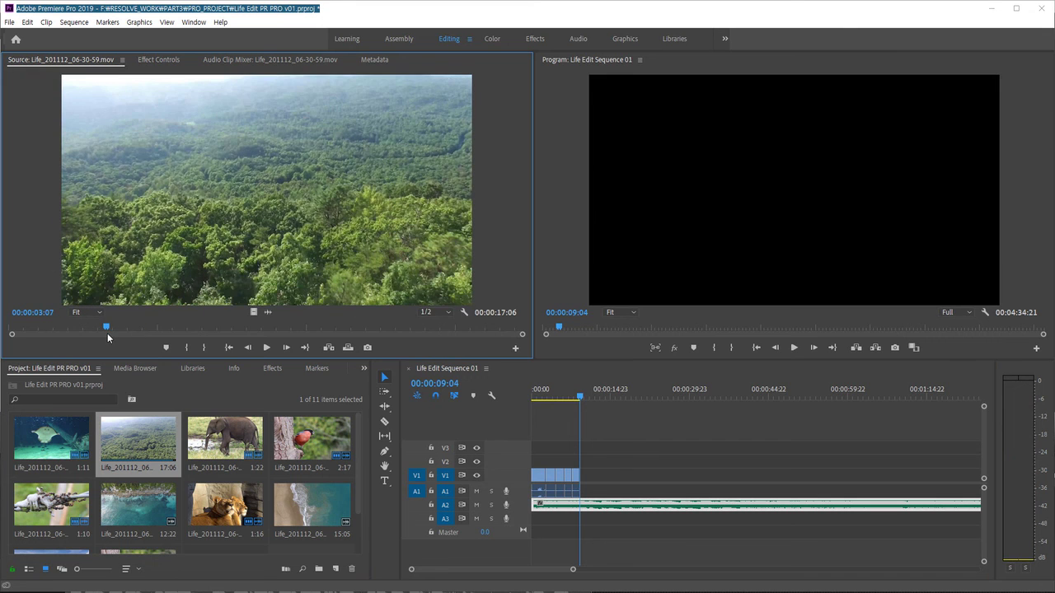
pyautogui.press('i')
pyautogui.press('space')
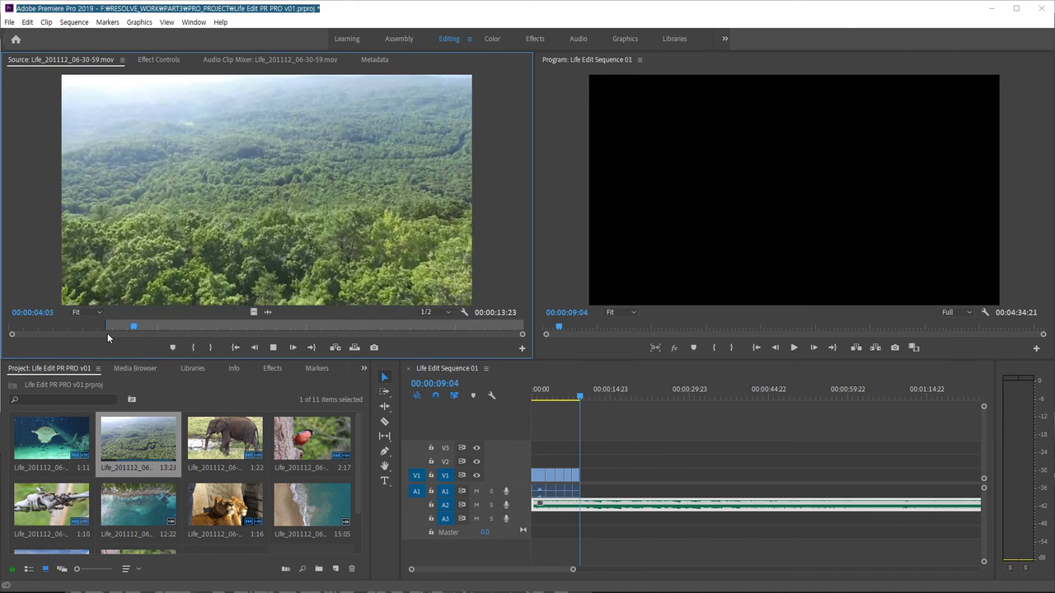
pyautogui.press('space')
pyautogui.press('o')
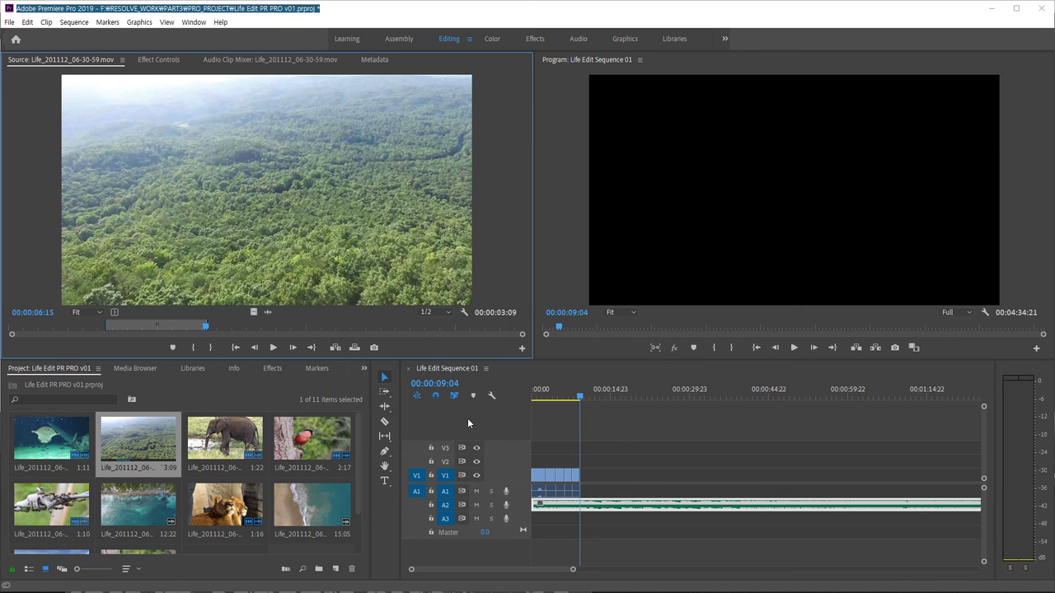
pyautogui.press('.')
# Play back the transition from the stingray clip into the forest clip, starting at 00:00:08:10
pyautogui.click(575, 391)
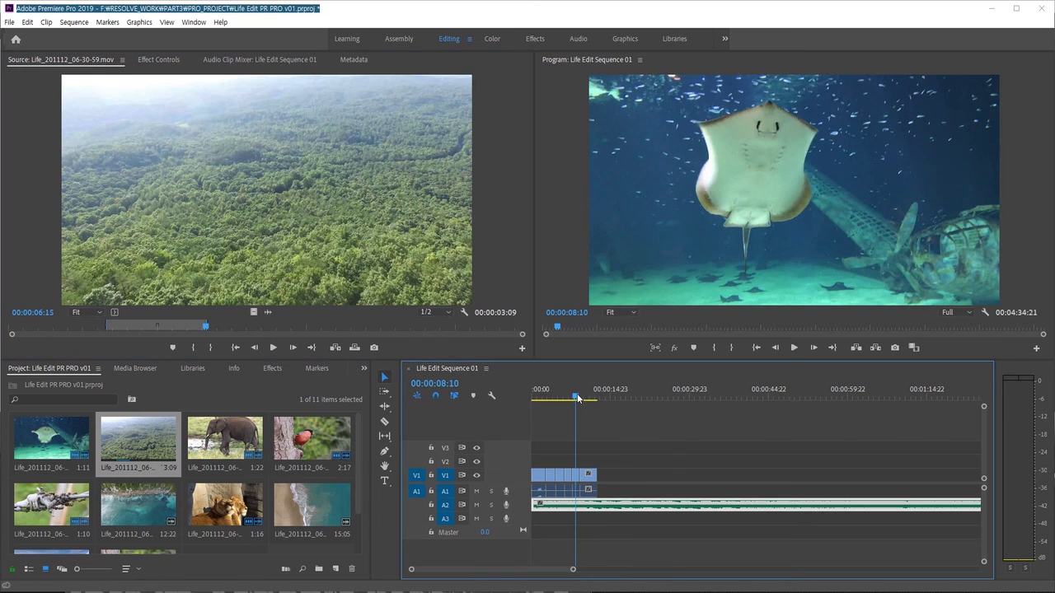
pyautogui.press('space')
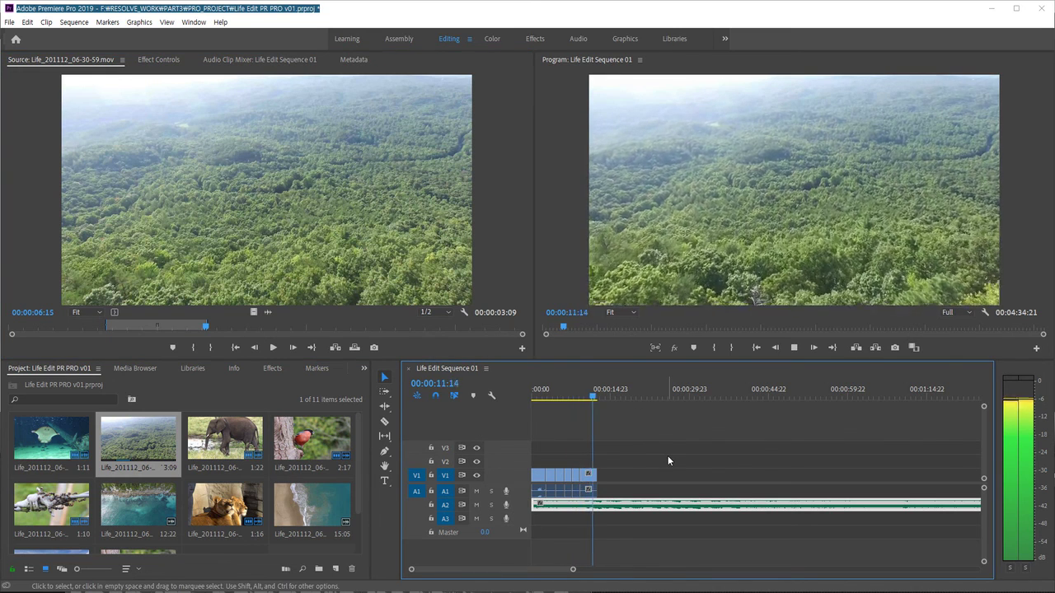
pyautogui.press('space')
# Split the music on A2 at 00:00:35:00 with the Razor tool, delete the remainder, and fit the whole sequence in view
pyautogui.moveTo(593, 397); pyautogui.dragTo(716, 404)
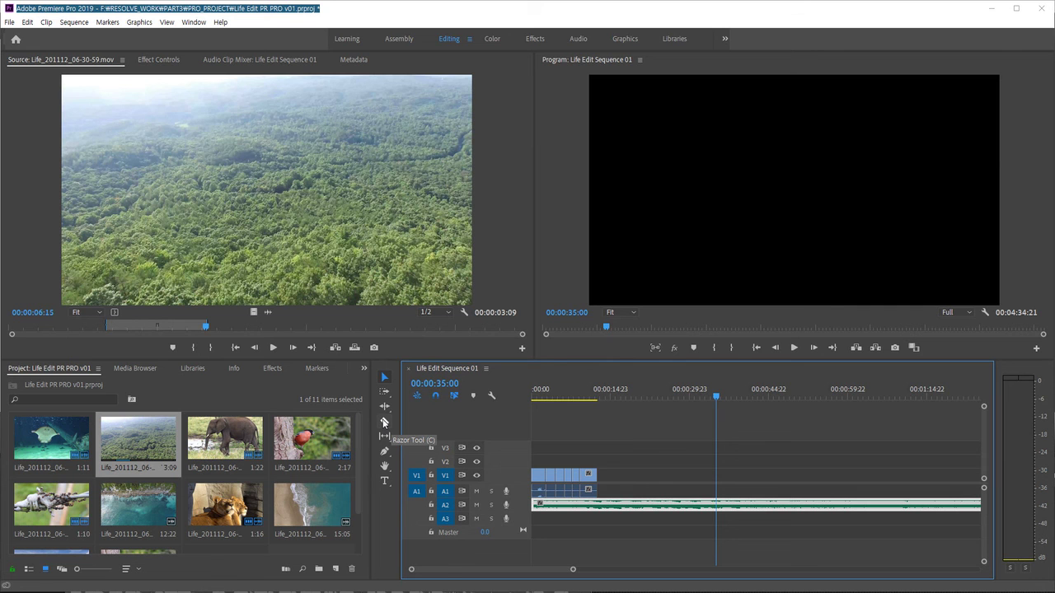
pyautogui.press('c')
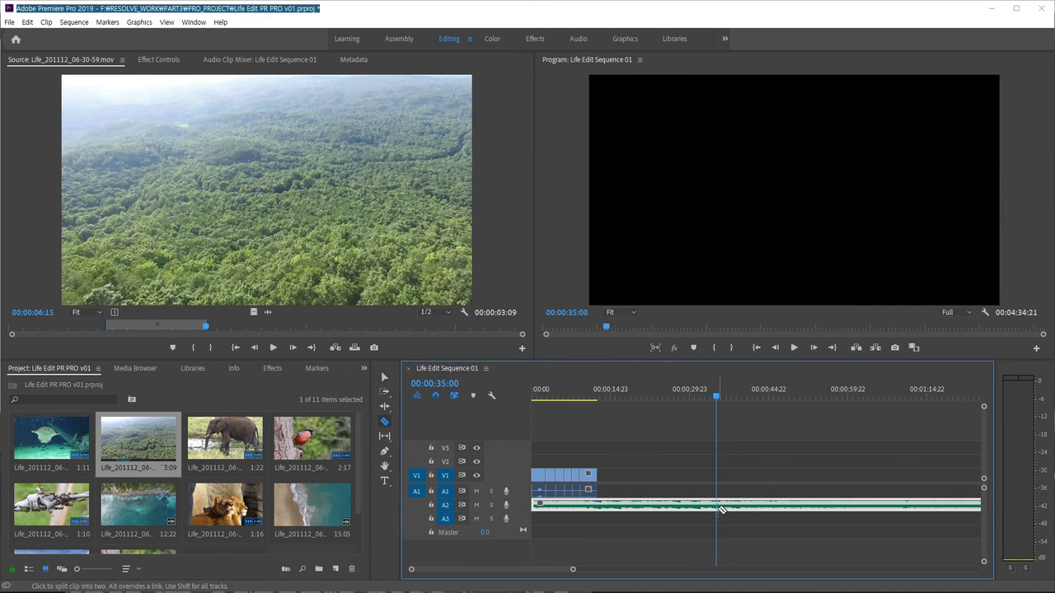
pyautogui.click(719, 505)
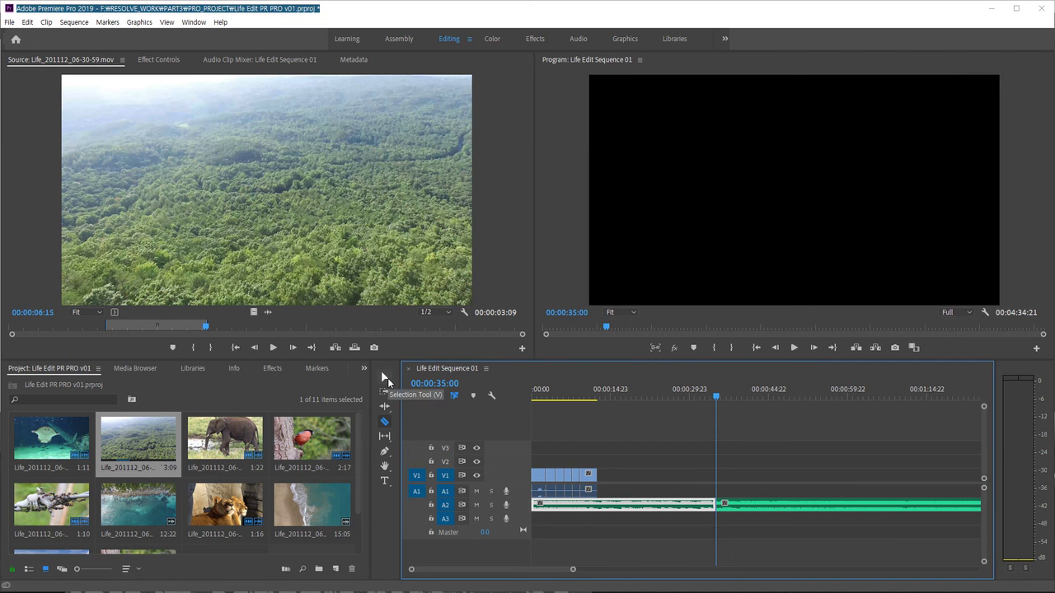
pyautogui.press('v')
pyautogui.click(762, 508)
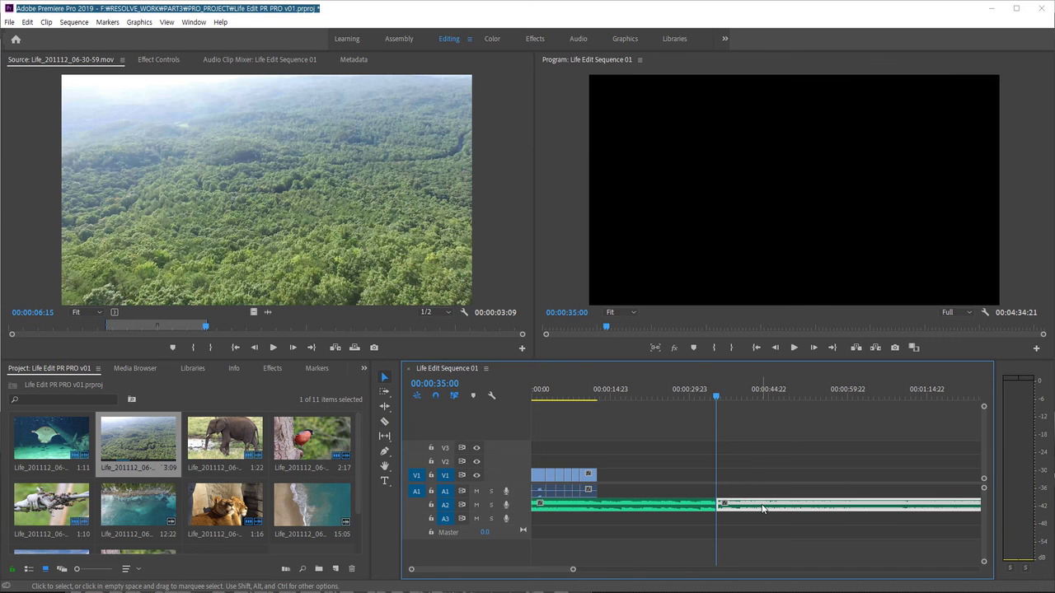
pyautogui.press('Delete')
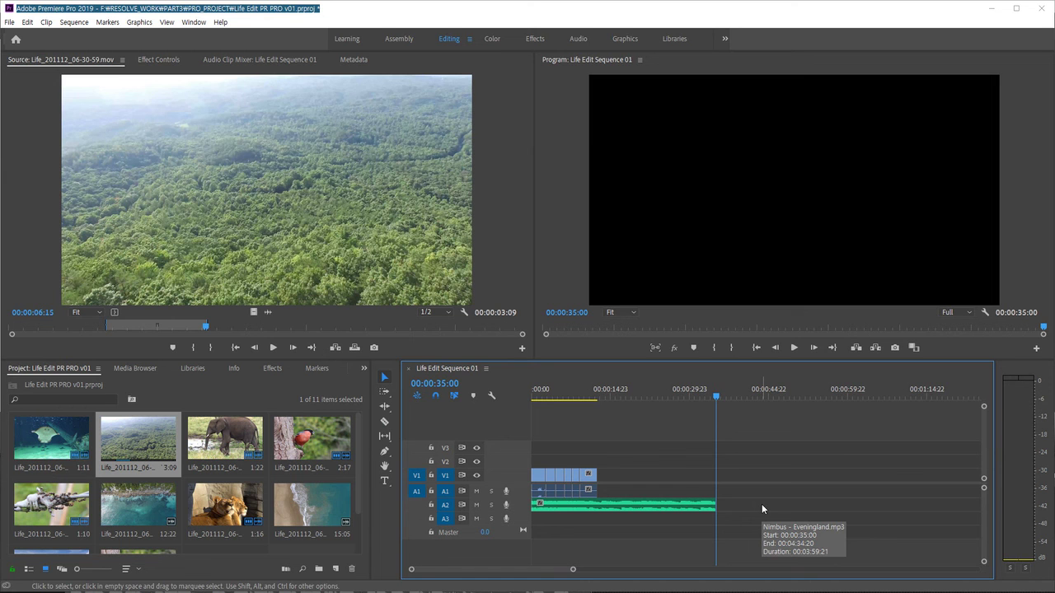
pyautogui.press('\\')
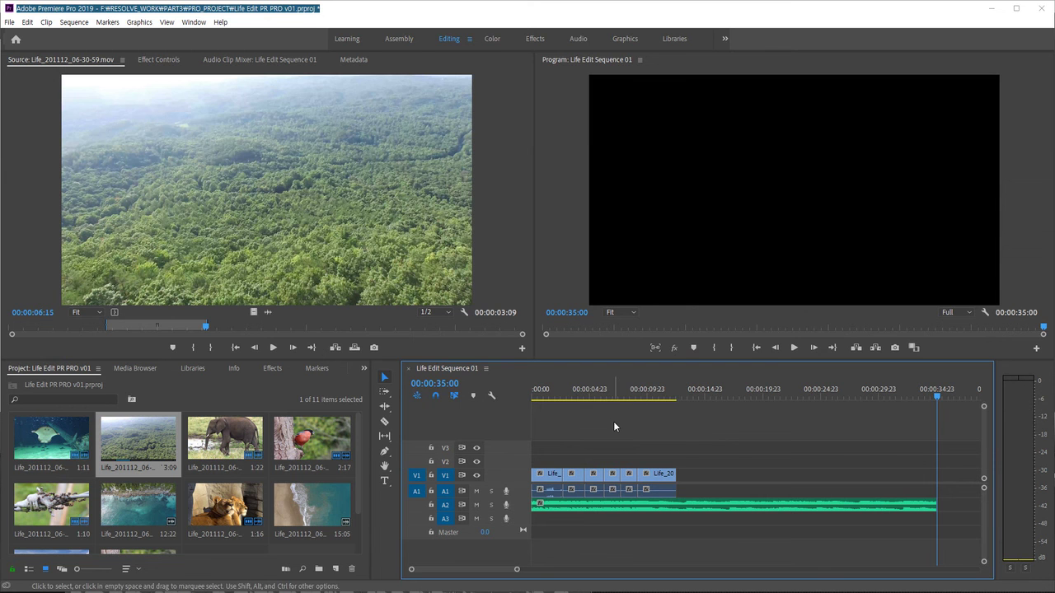
# Place the playhead at 00:00:12:00 in the forest clip and save the project
pyautogui.press('Up')
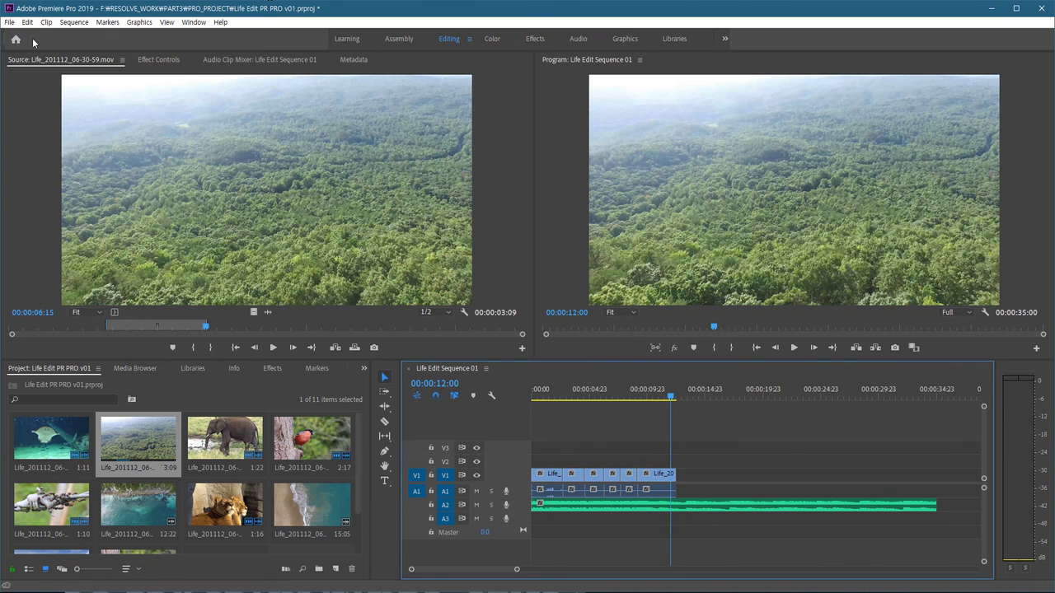
pyautogui.click(11, 23)
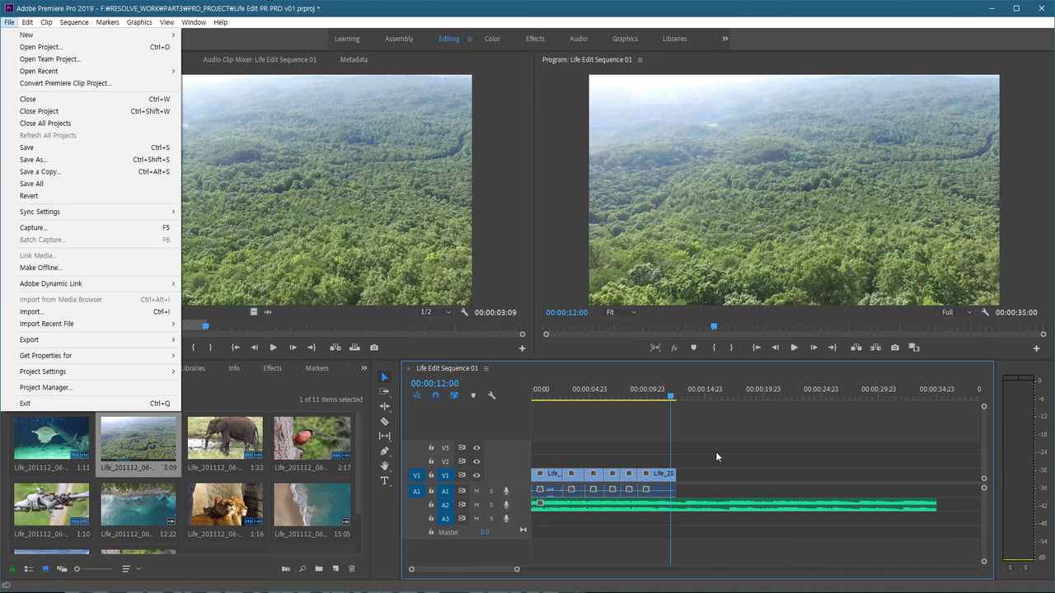
pyautogui.click(753, 443)
pyautogui.hotkey('ctrl', 's')
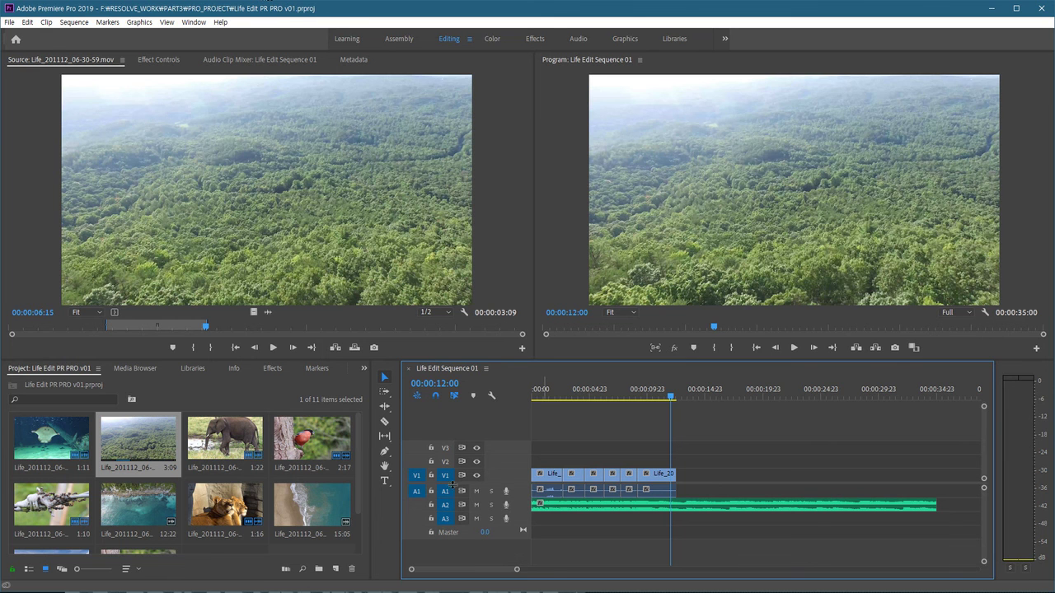
# Switch to File Explorer, open the PART3 PRO_PROJECT folder in RESOLVE_WORK, and inspect the saved file Life Edit PR PRO v01.prproj
pyautogui.click(150, 571)
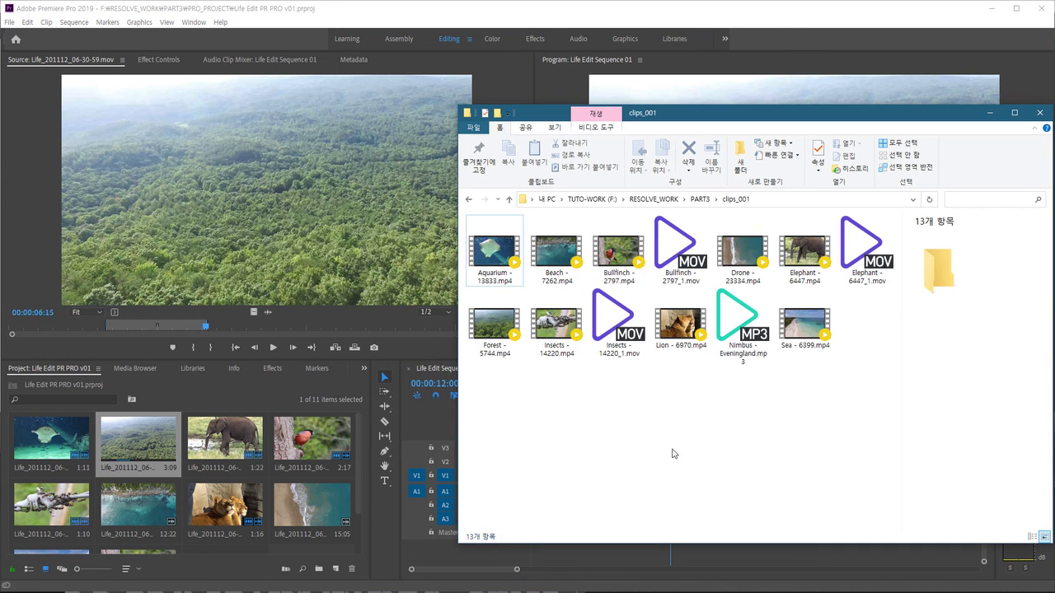
pyautogui.click(654, 198)
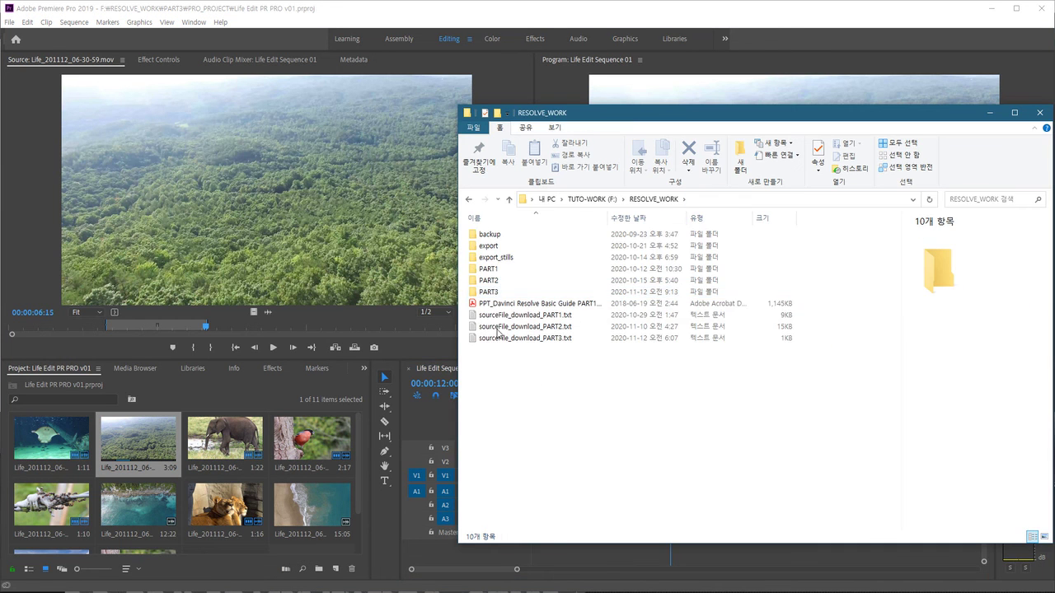
pyautogui.doubleClick(514, 292)
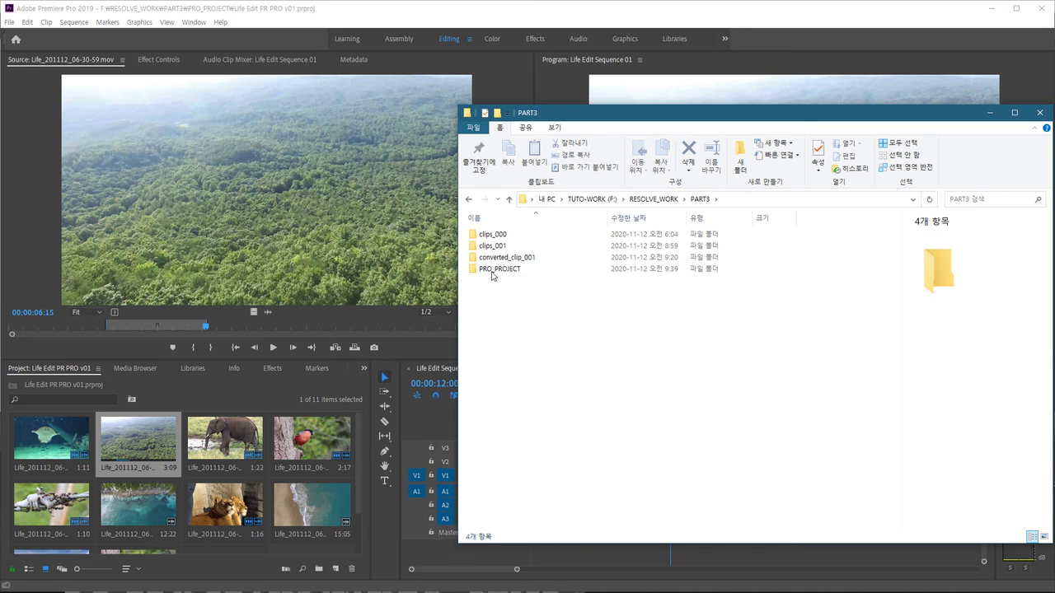
pyautogui.doubleClick(500, 272)
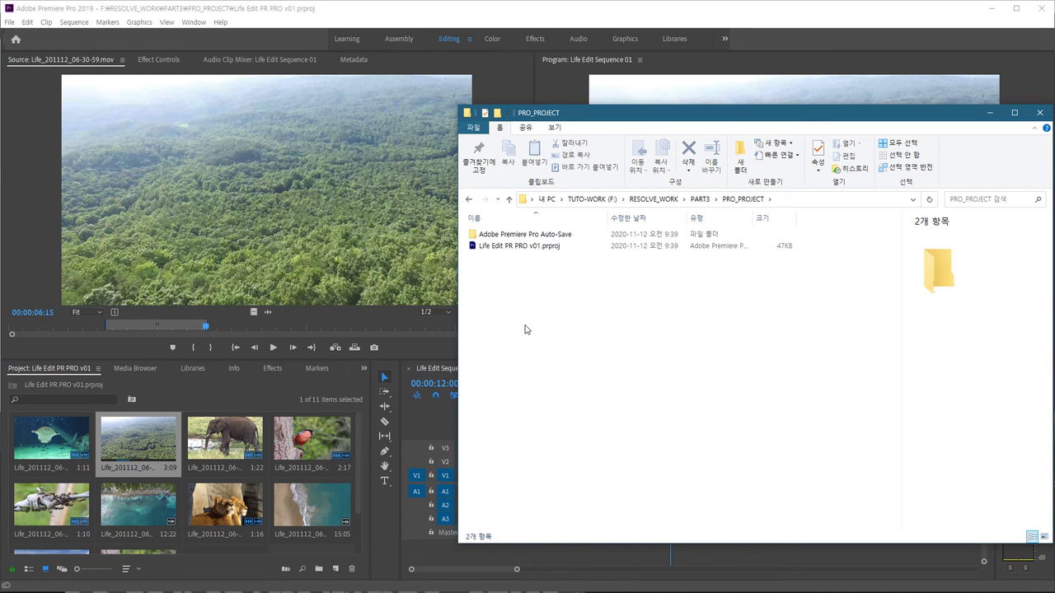
pyautogui.click(486, 248)
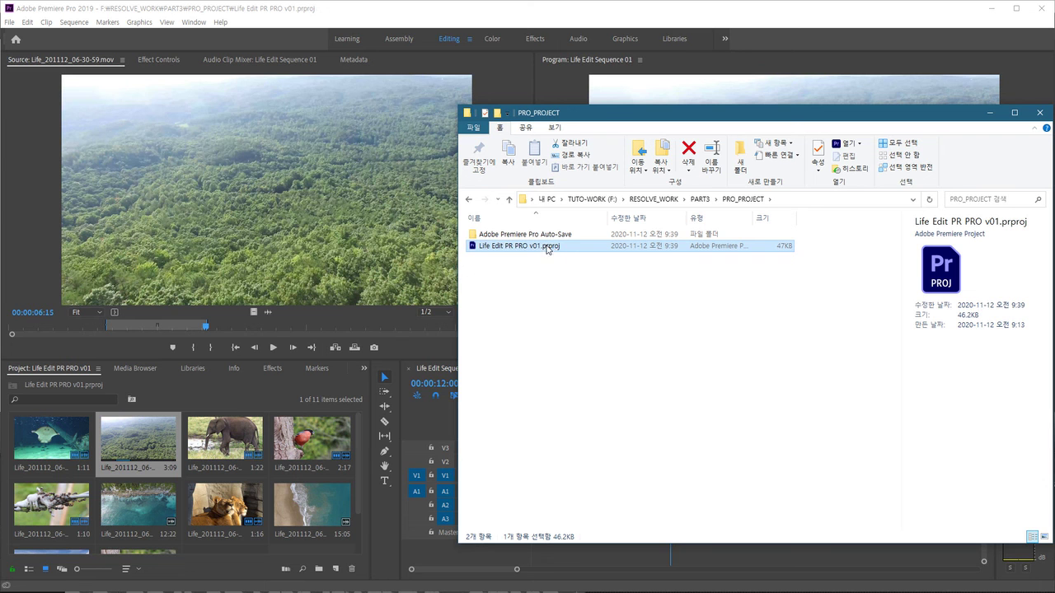
pyautogui.click(558, 263)
pyautogui.click(549, 249)
pyautogui.click(525, 278)
pyautogui.click(534, 250)
pyautogui.moveTo(647, 114); pyautogui.dragTo(908, 114)
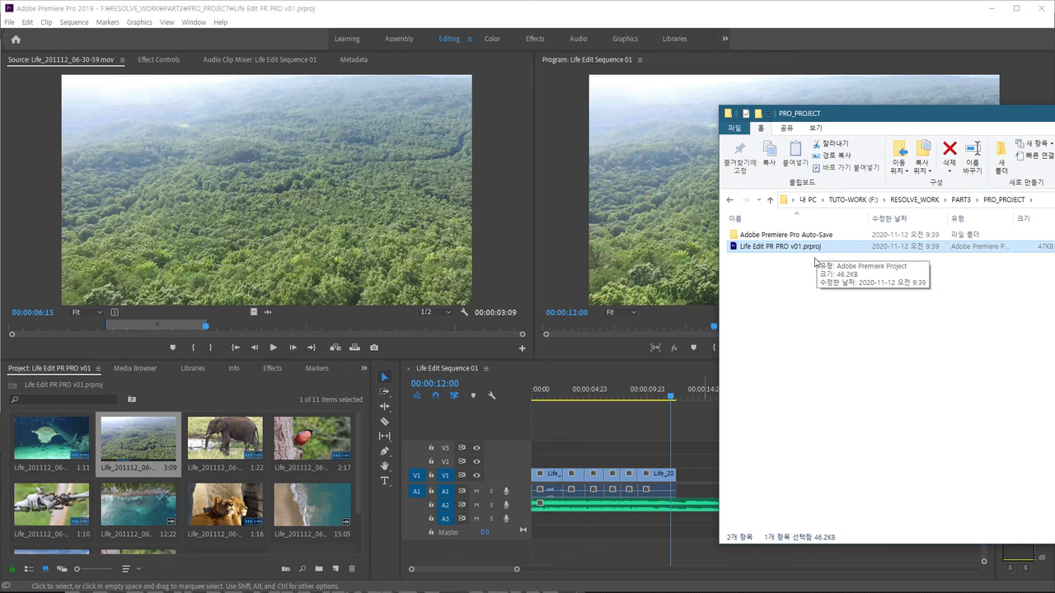
# Return to Premiere Pro and review the available commands for saving the project
pyautogui.click(605, 23)
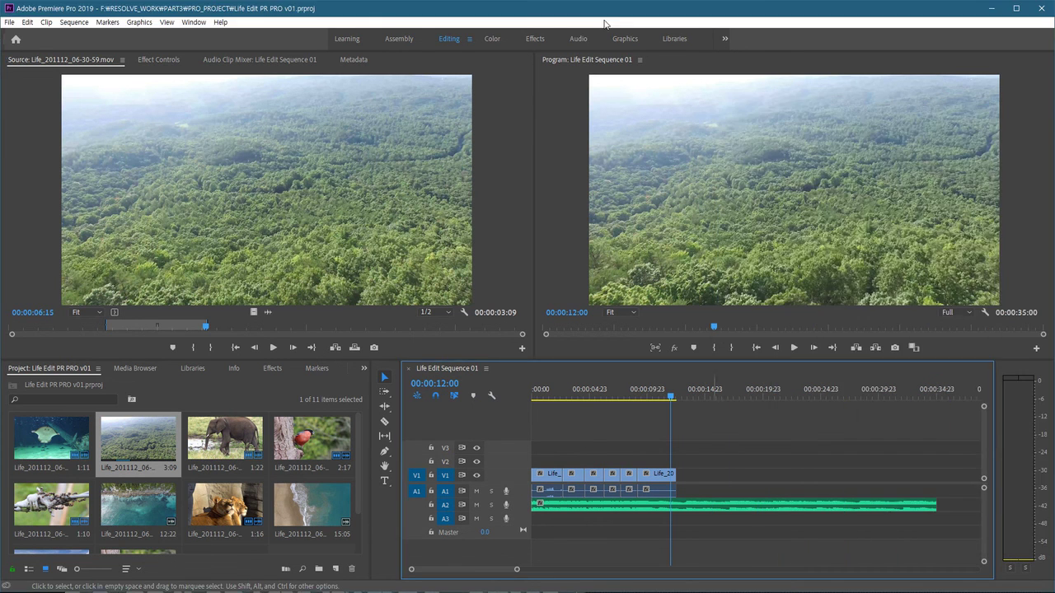
pyautogui.click(9, 22)
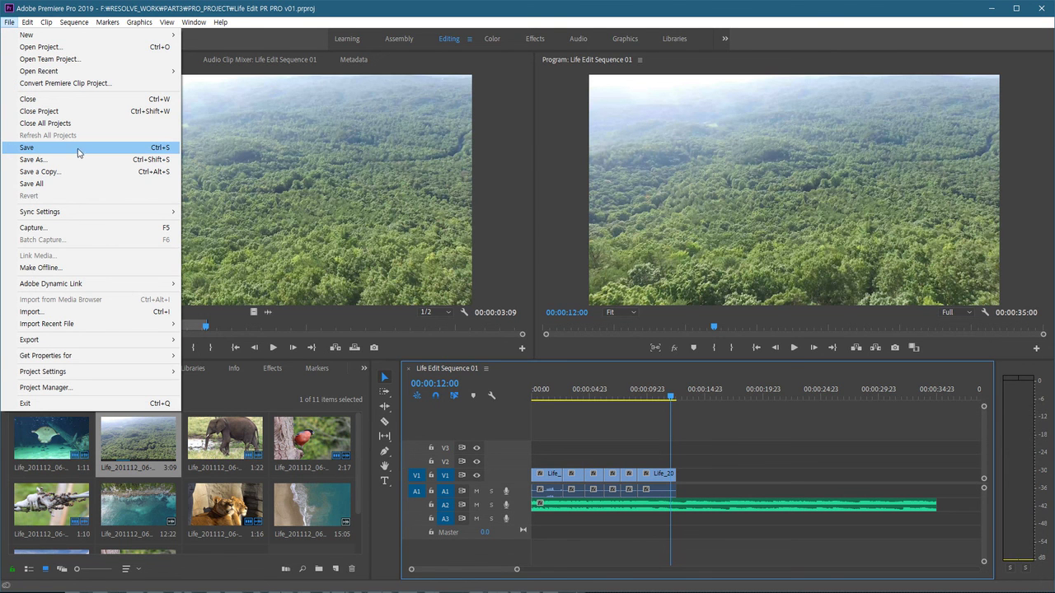
pyautogui.click(722, 443)
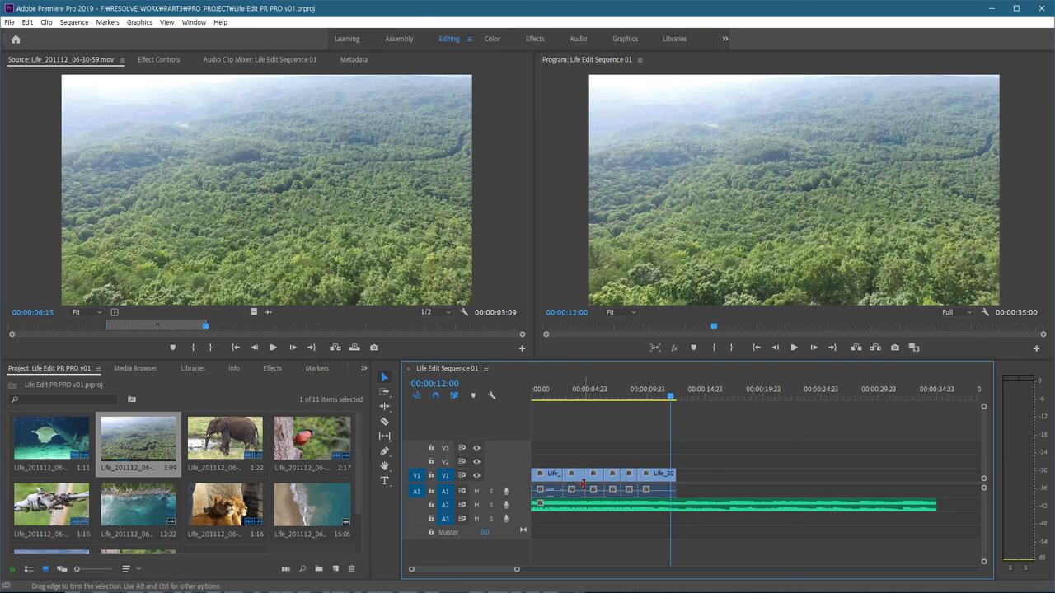
# Play back the six-clip edit with the shortened music from the start of the sequence
pyautogui.press('Home')
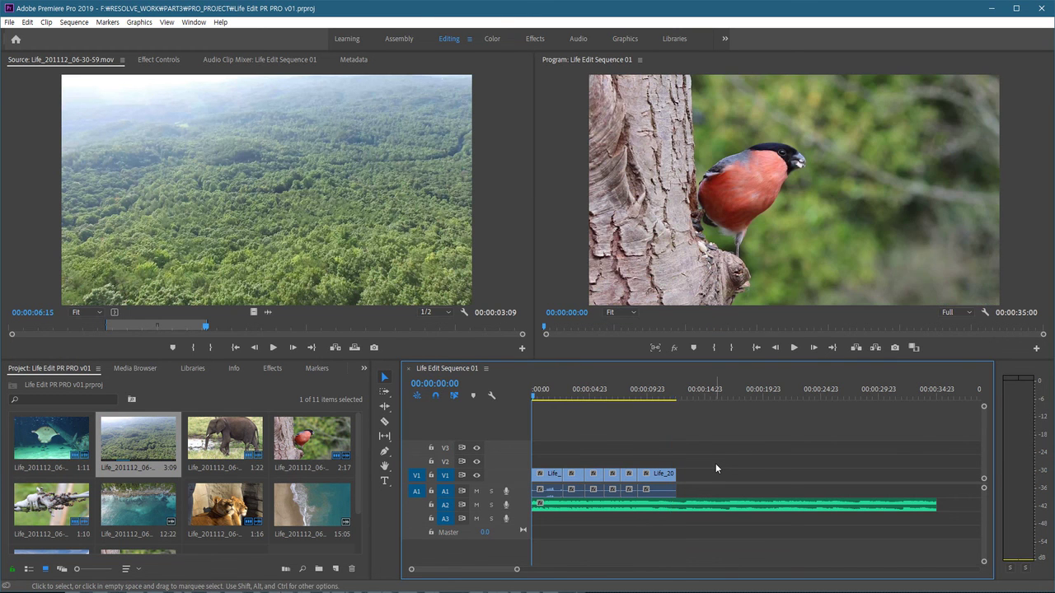
pyautogui.press('space')
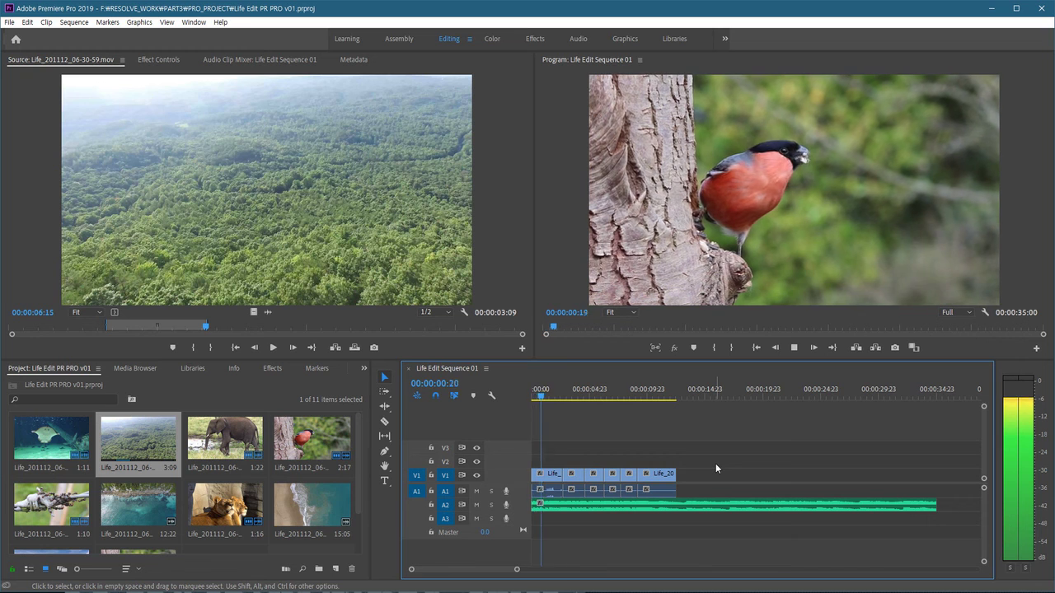